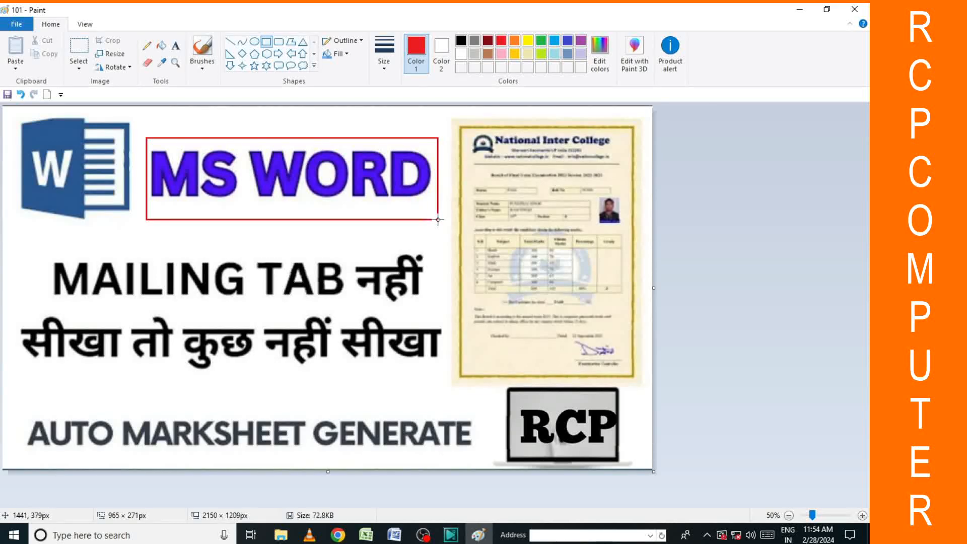
Undo the red box and selection on the Paint thumbnail, then bring the blank Word document forward.
left_click(36, 261)
left_click_drag(34, 250, 423, 313)
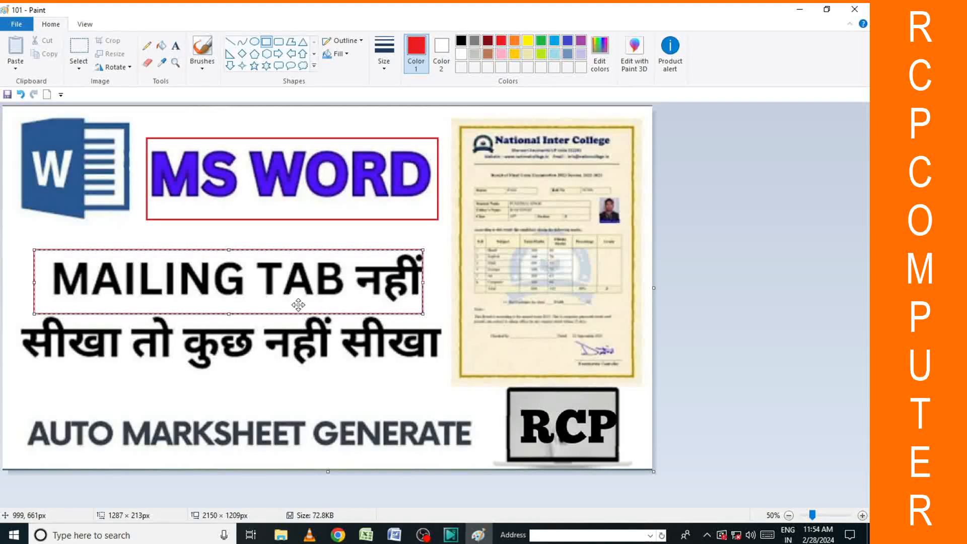
key("ctrl+z")
key("ctrl+z")
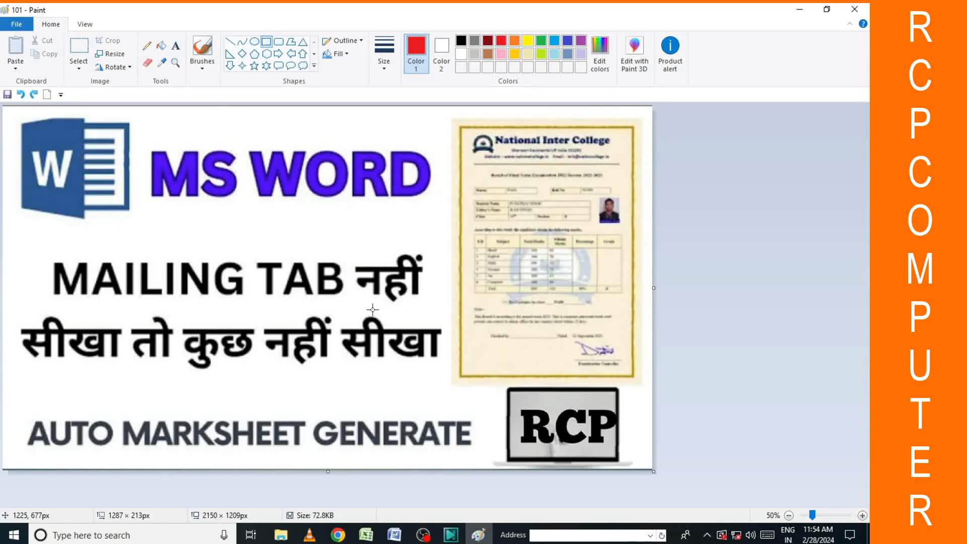
left_click(395, 533)
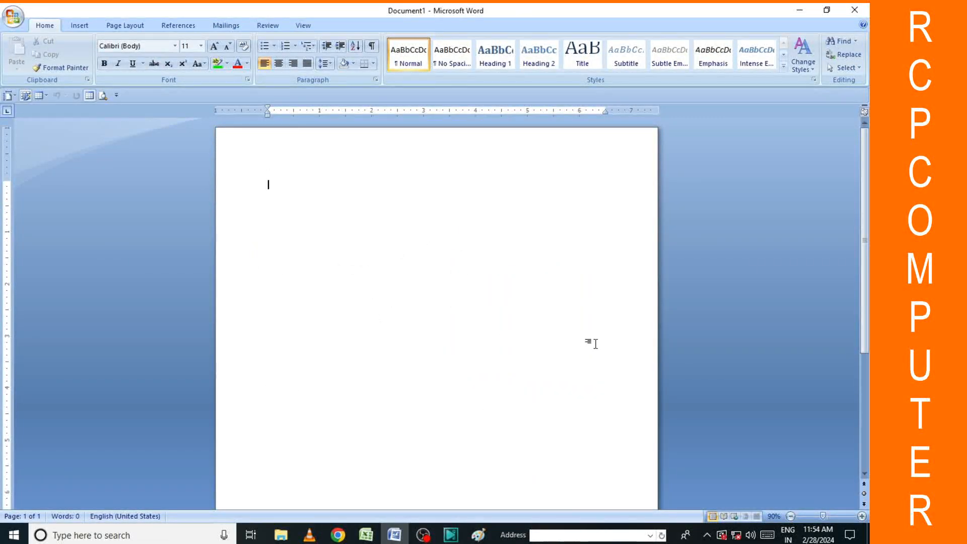
Zoom the page view in and apply Narrow 0.5-inch margins from Page Layout.
left_click(861, 516)
left_click(861, 516)
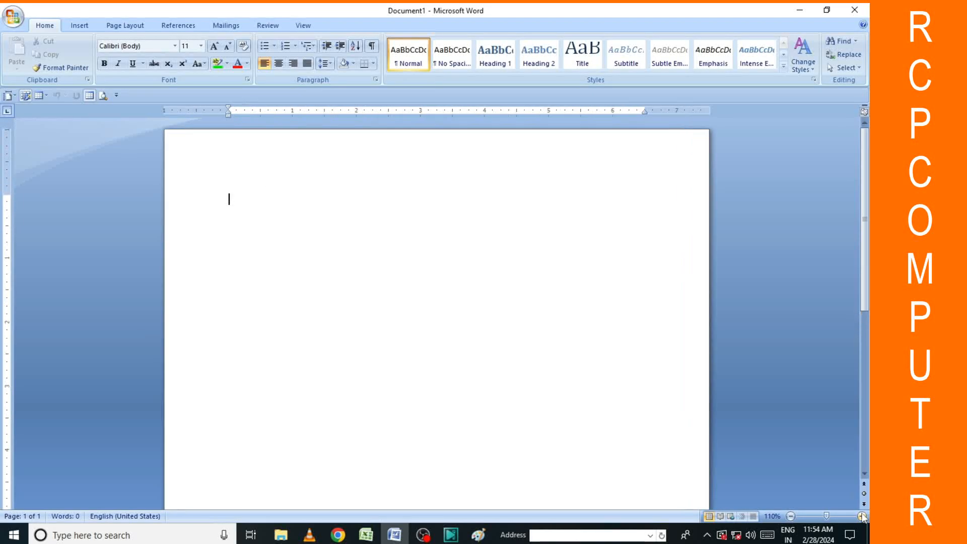
left_click(115, 28)
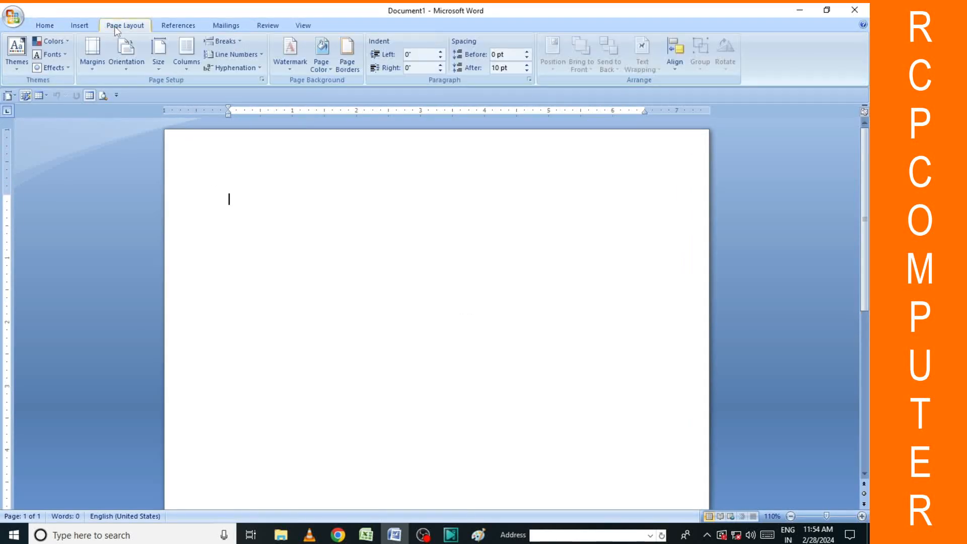
left_click(92, 51)
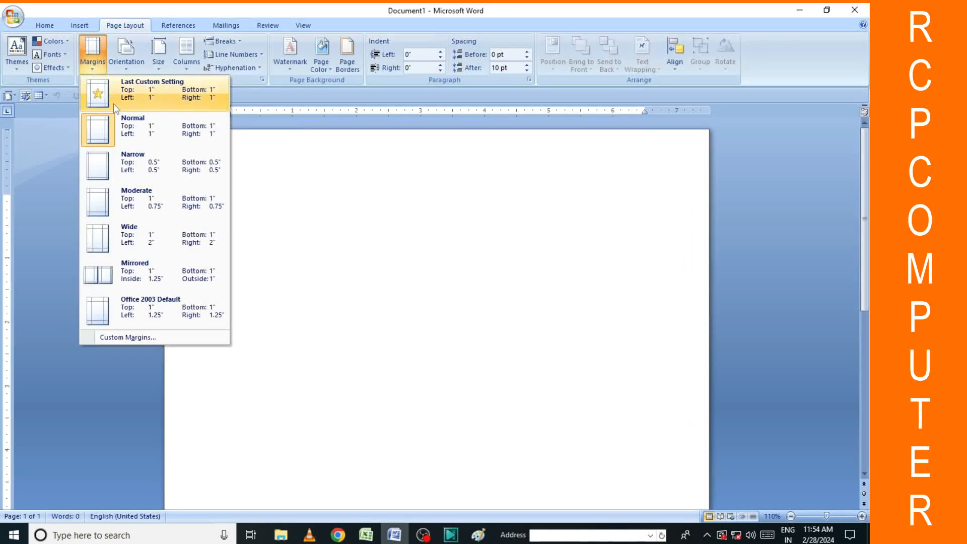
left_click(112, 168)
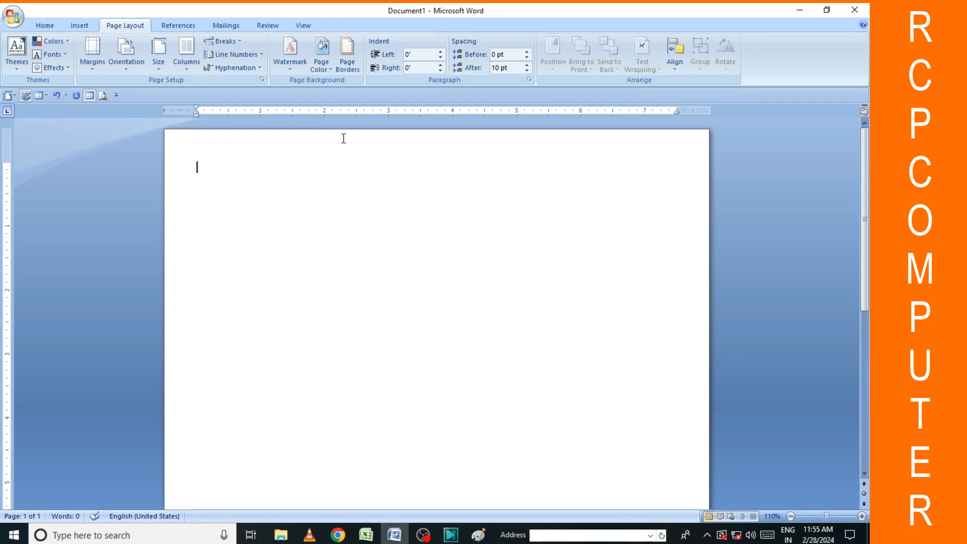
Type the heading 'INDAIN GOVERNMENT NATIONAL INTER COLLGE', accepting the GOVERNMENT suggestion and fixing IMDAIN.
type("I")
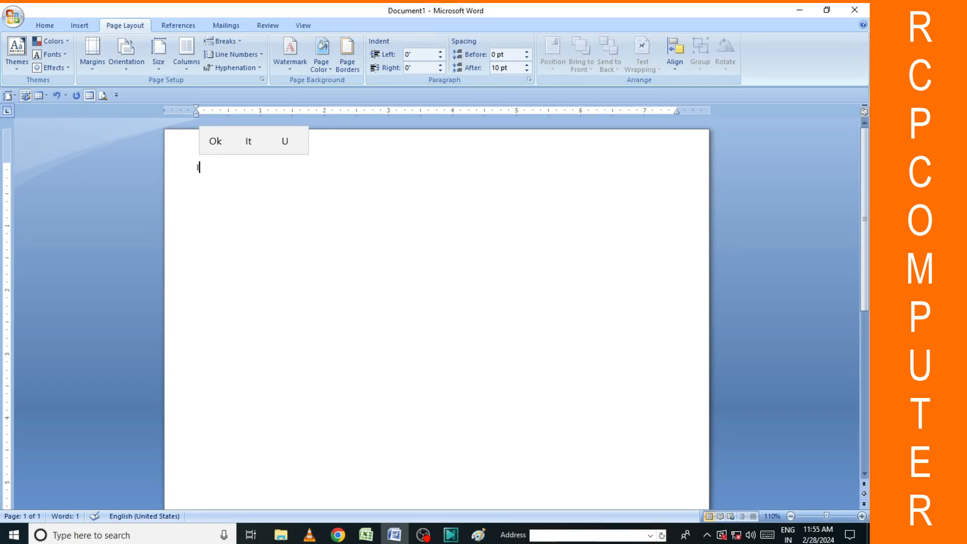
type("MDAI")
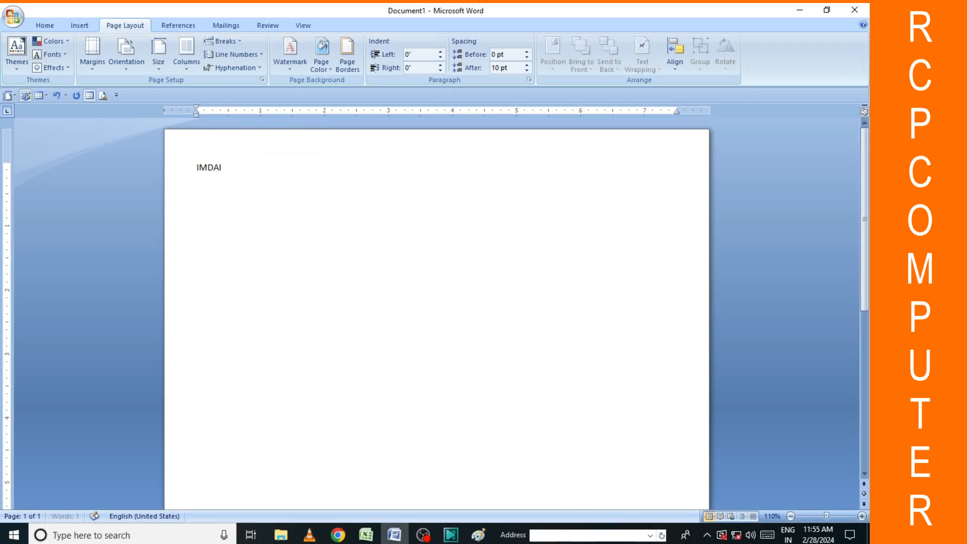
type("N GO")
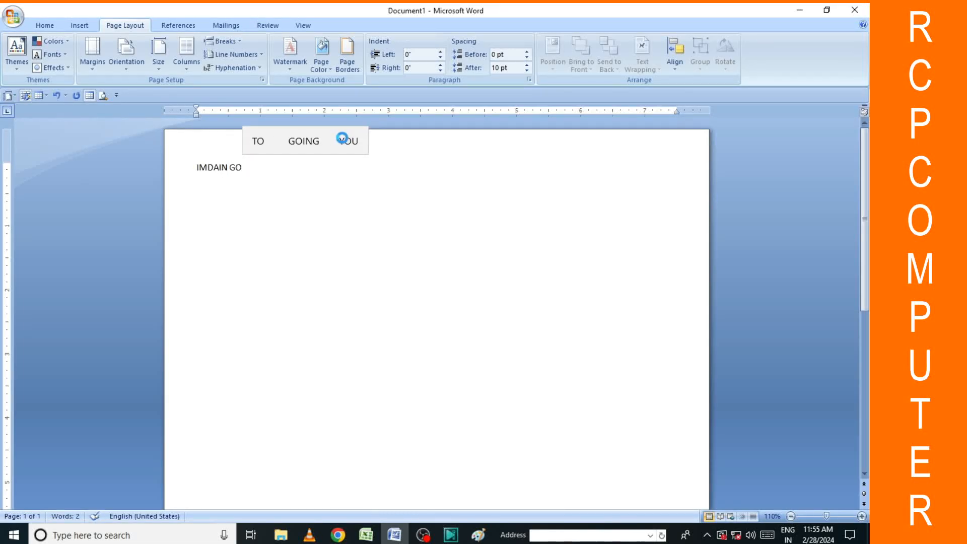
type("VR")
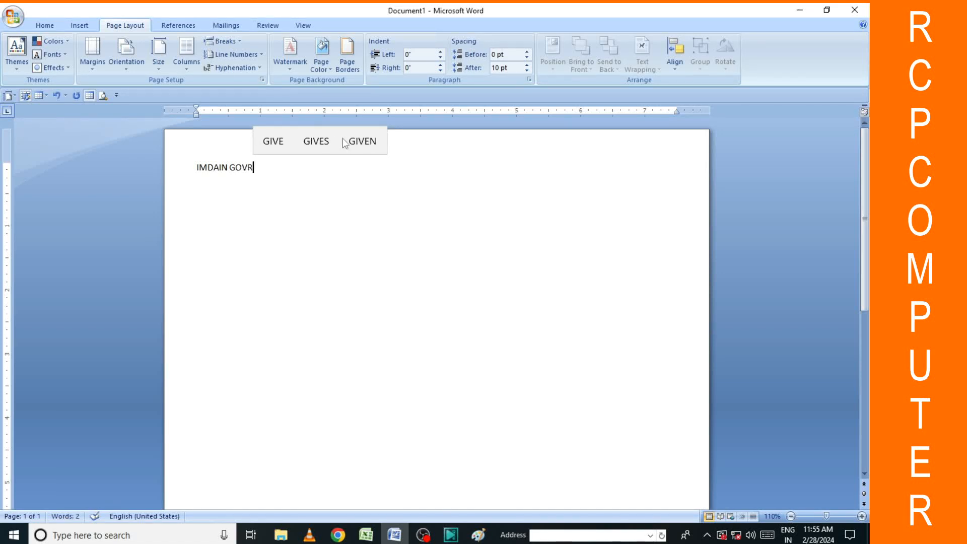
type("N")
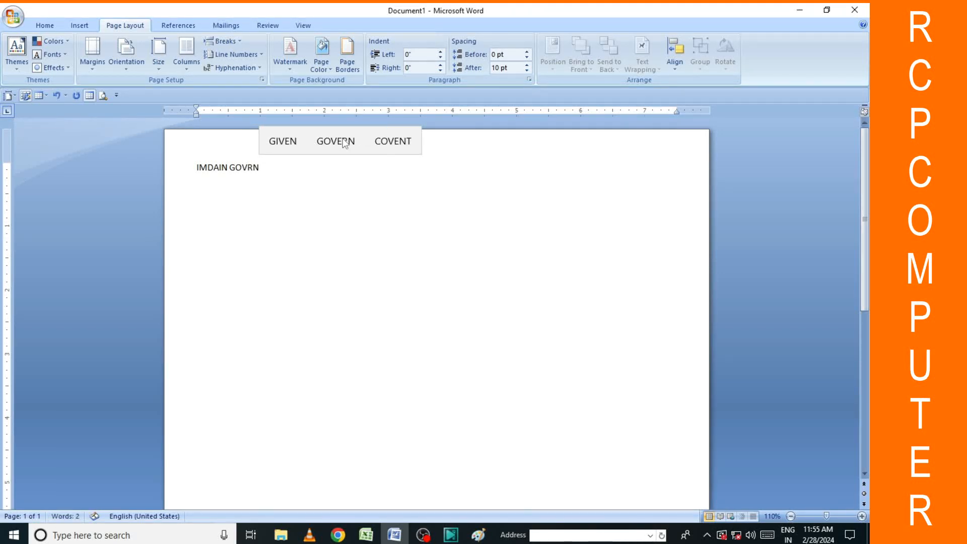
type("ME")
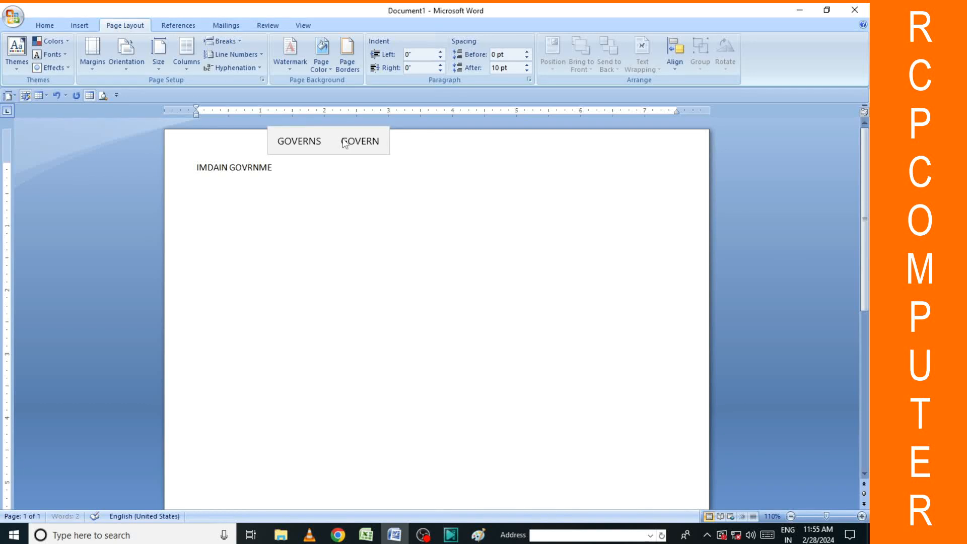
type("NT")
left_click(345, 144)
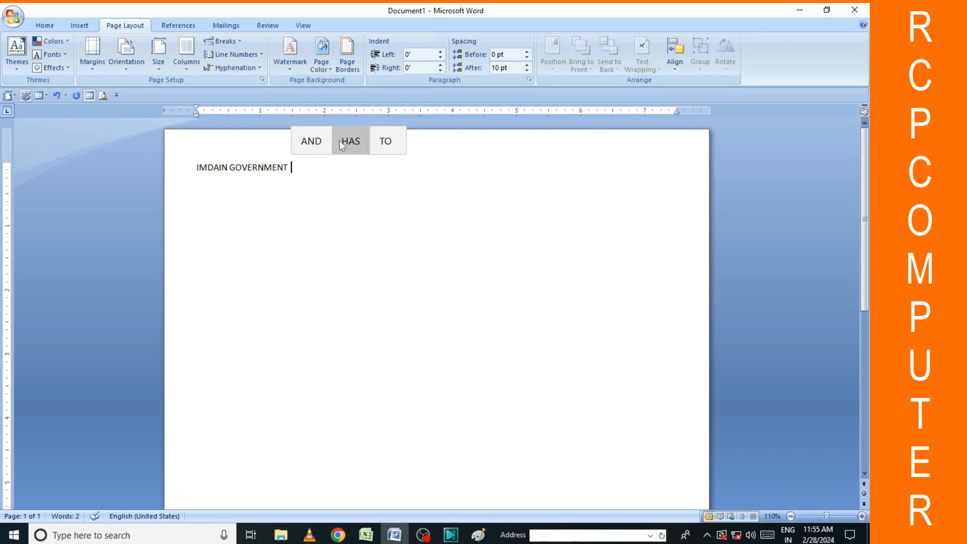
type("NA")
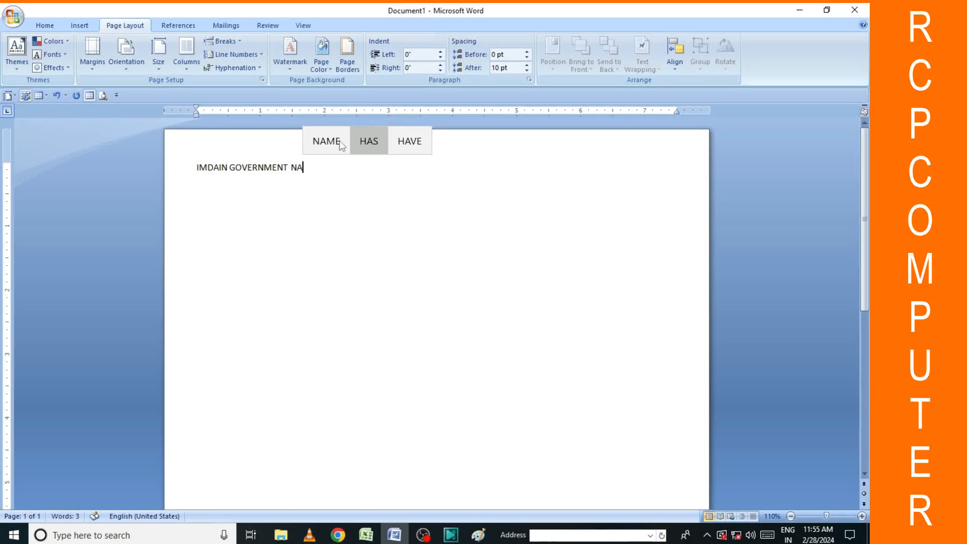
type("TIONAL")
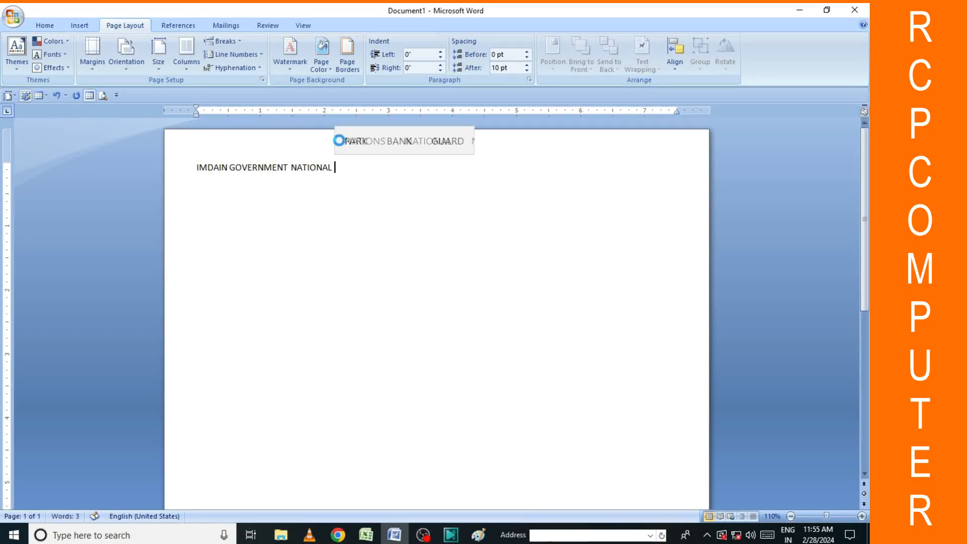
type(" INTER")
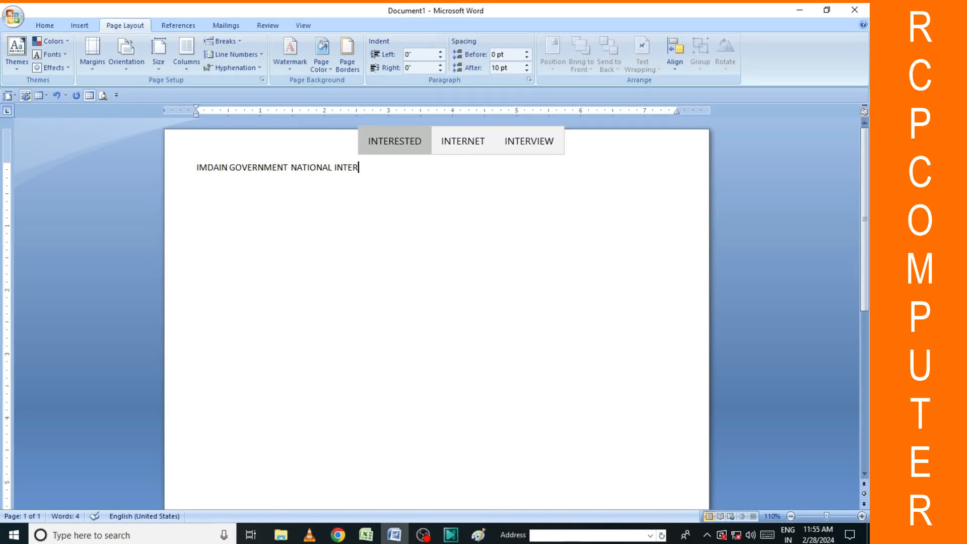
type("COL")
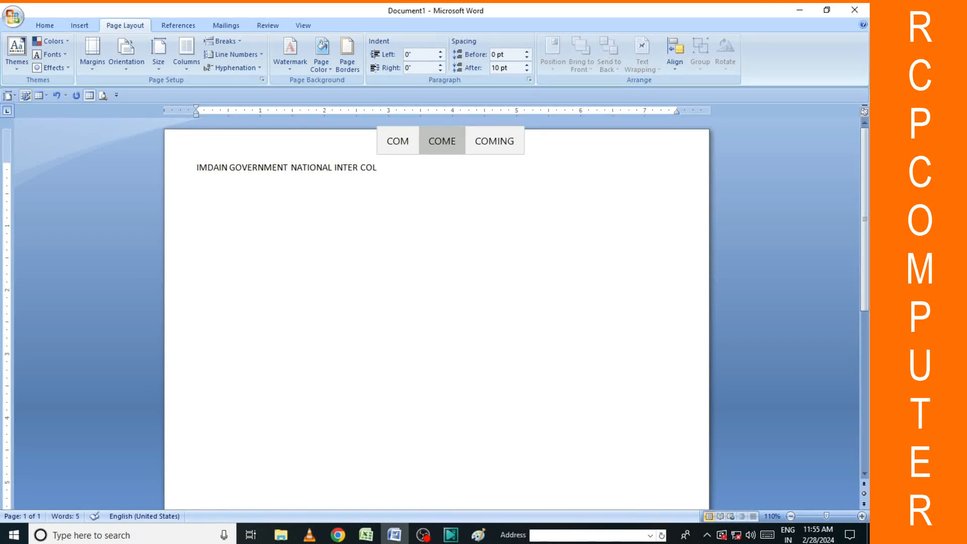
type("LG")
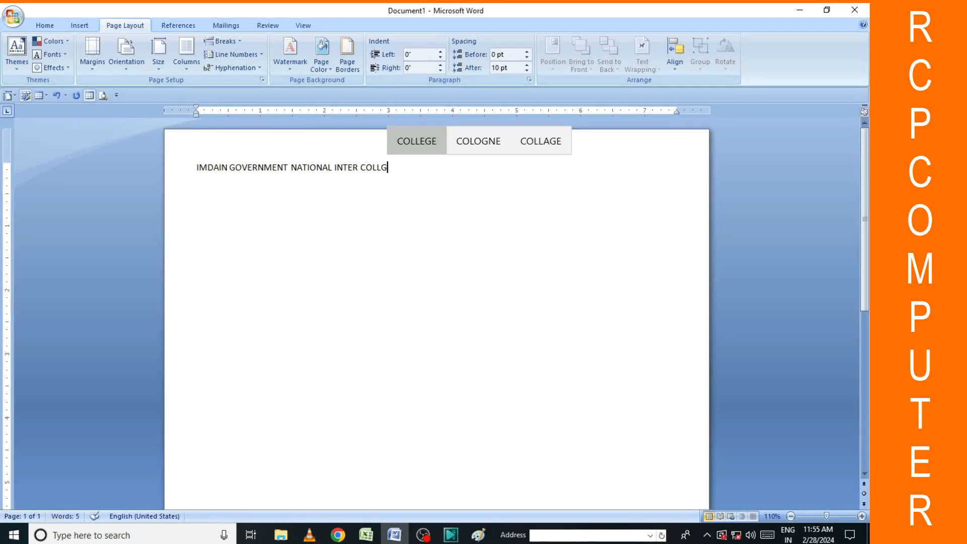
type("E")
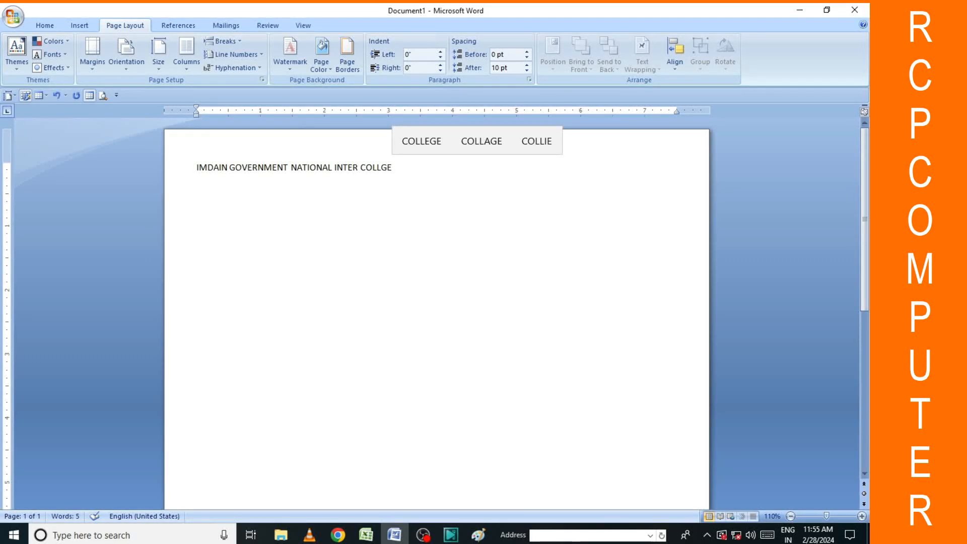
left_click(208, 167)
key("BackSpace")
type("N")
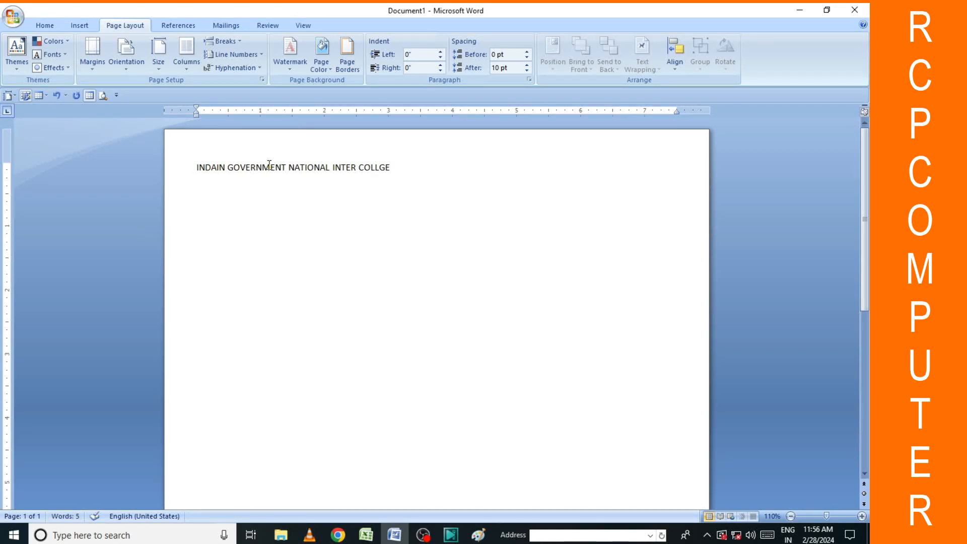
Centre the college heading line on the page.
left_click_drag(197, 168, 382, 182)
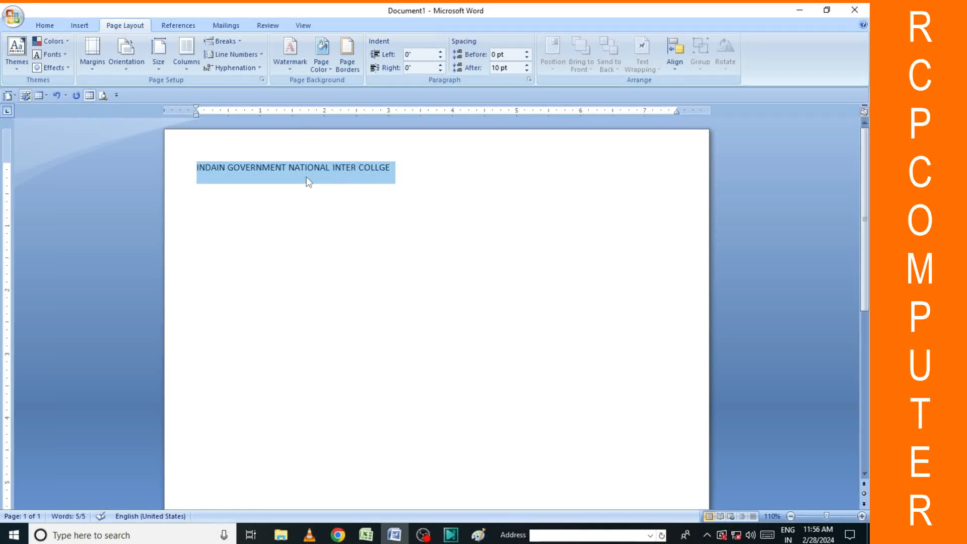
left_click(81, 27)
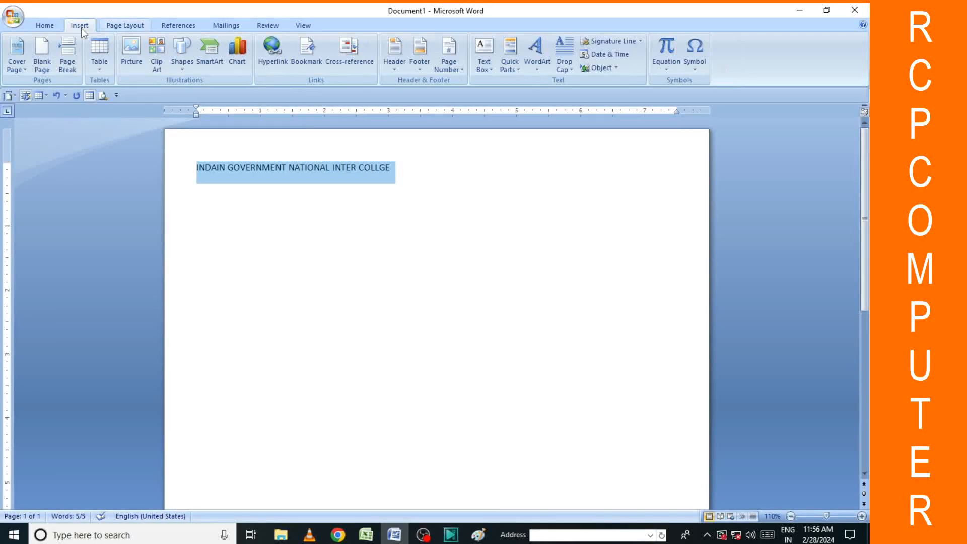
left_click(43, 27)
left_click(278, 63)
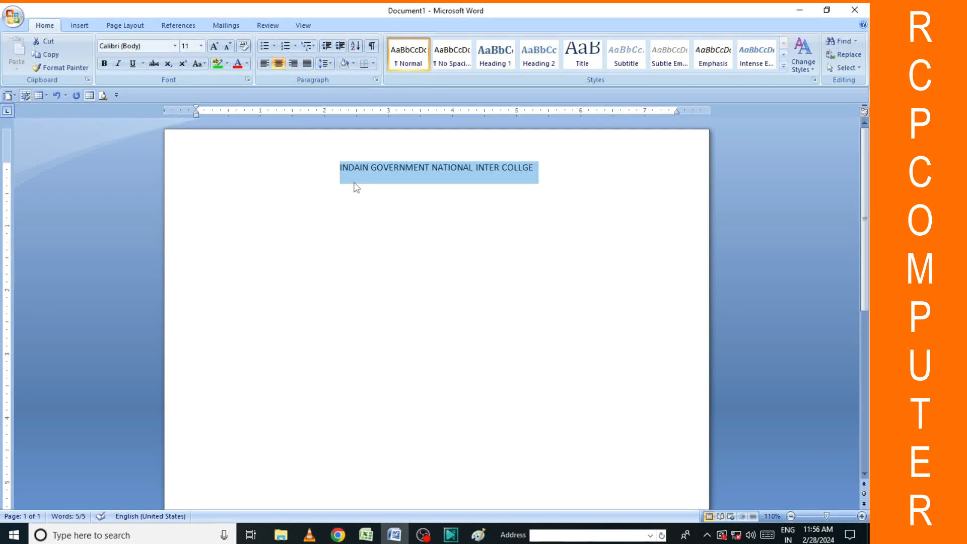
Correct the first word of the heading from INDAIN to INDIAN.
left_click(365, 168)
type("A")
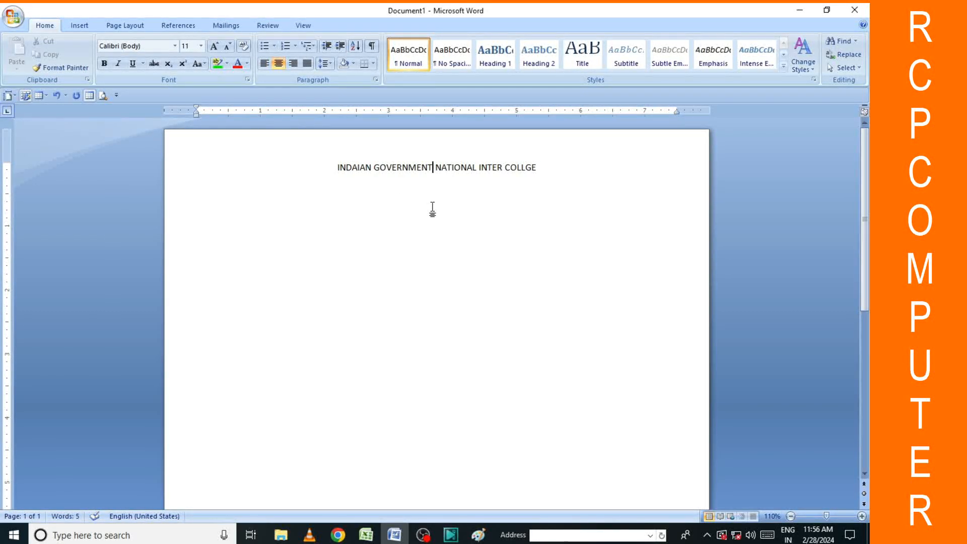
key("BackSpace")
key("BackSpace")
key("BackSpace")
key("BackSpace")
key("BackSpace")
key("BackSpace")
key("BackSpace")
key("BackSpace")
type("INDIAN")
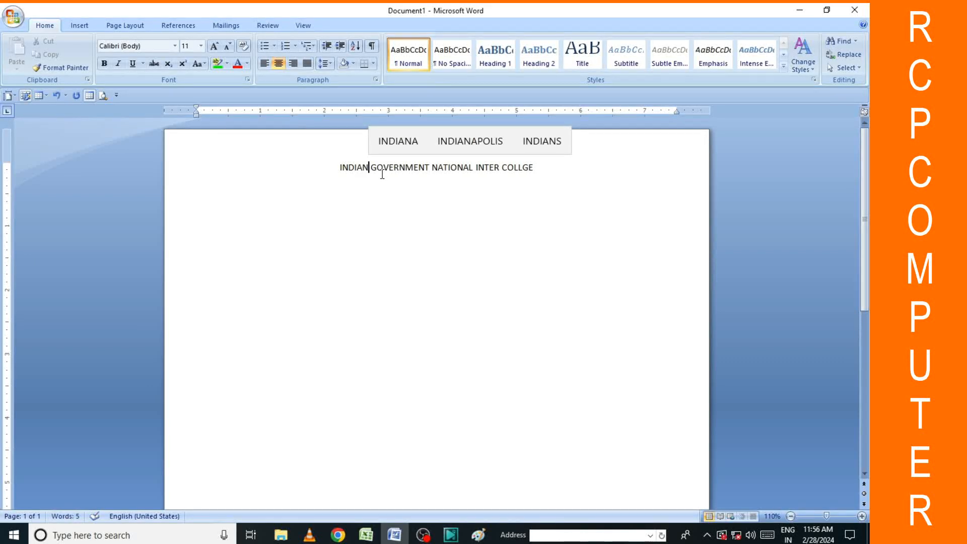
left_click(400, 190)
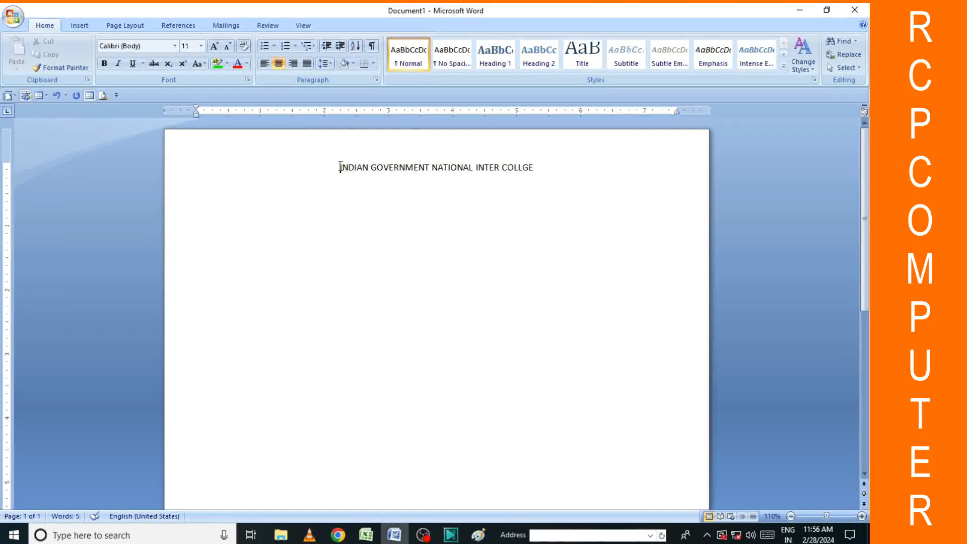
Set the college heading in Copperplate Gothic Bold.
left_click_drag(339, 167, 520, 184)
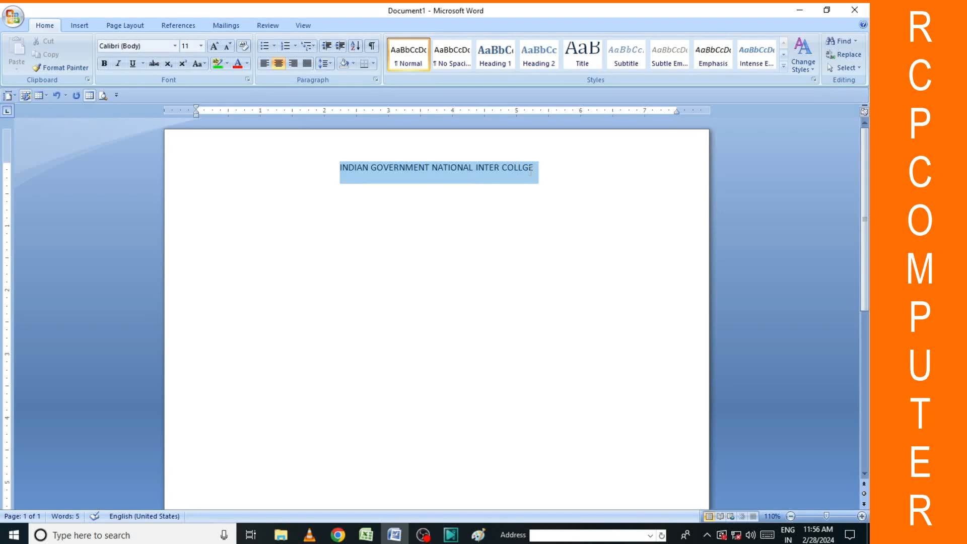
left_click(79, 27)
left_click(45, 26)
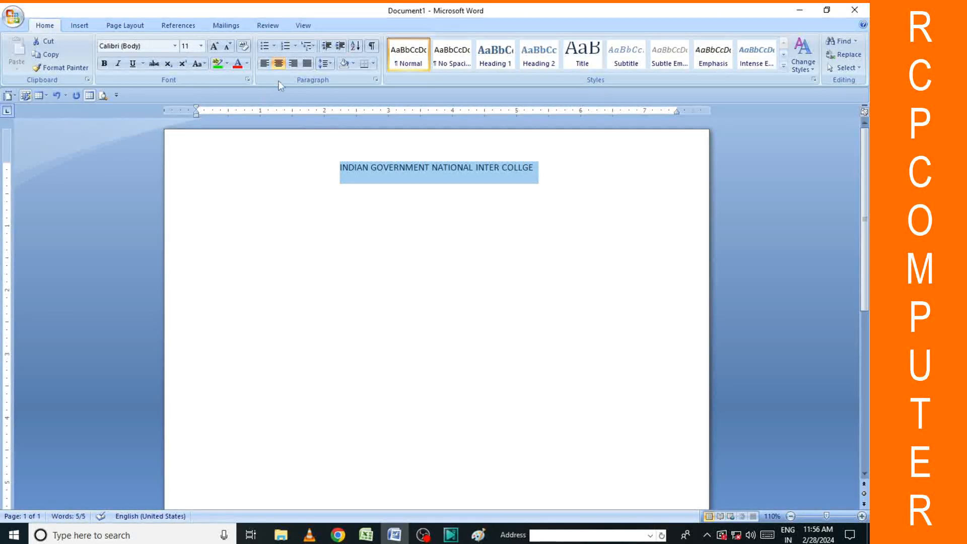
left_click(176, 47)
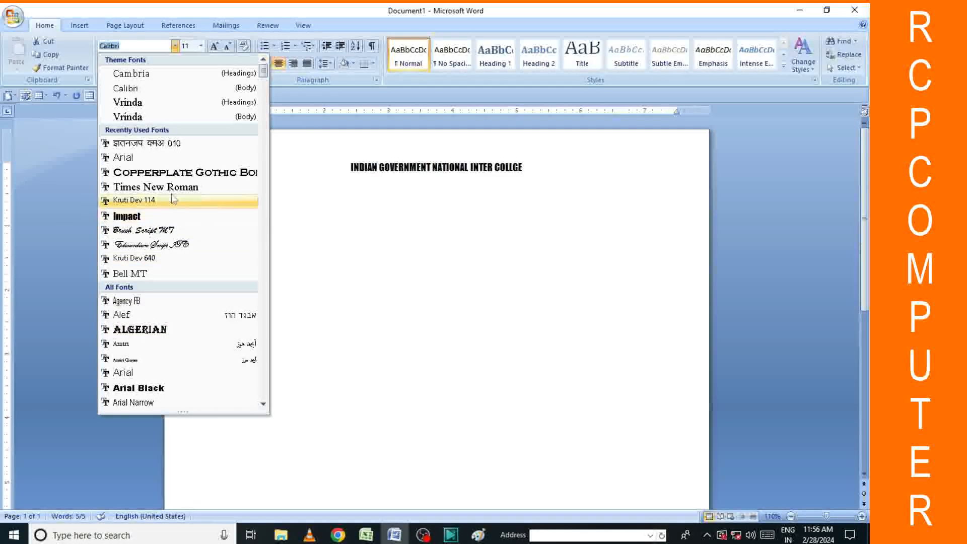
left_click(173, 176)
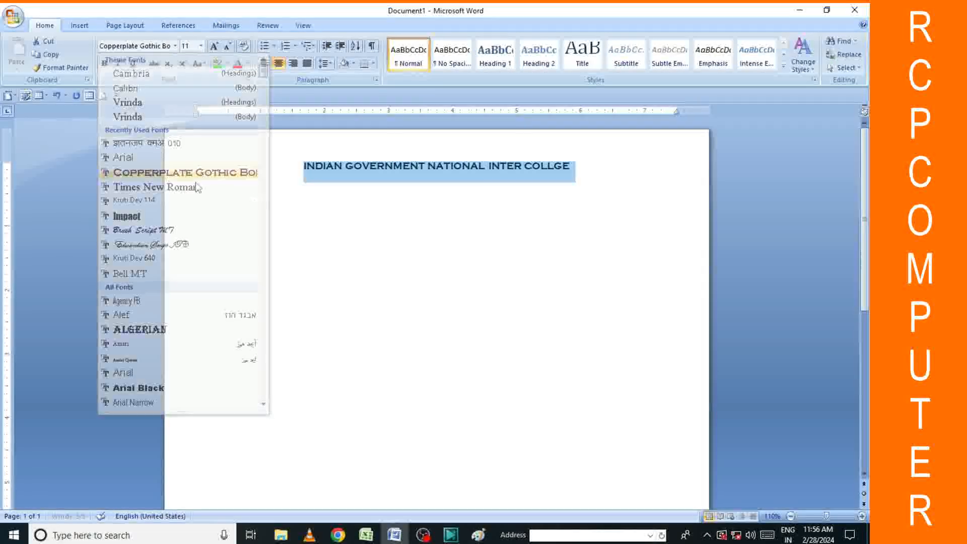
left_click(519, 278)
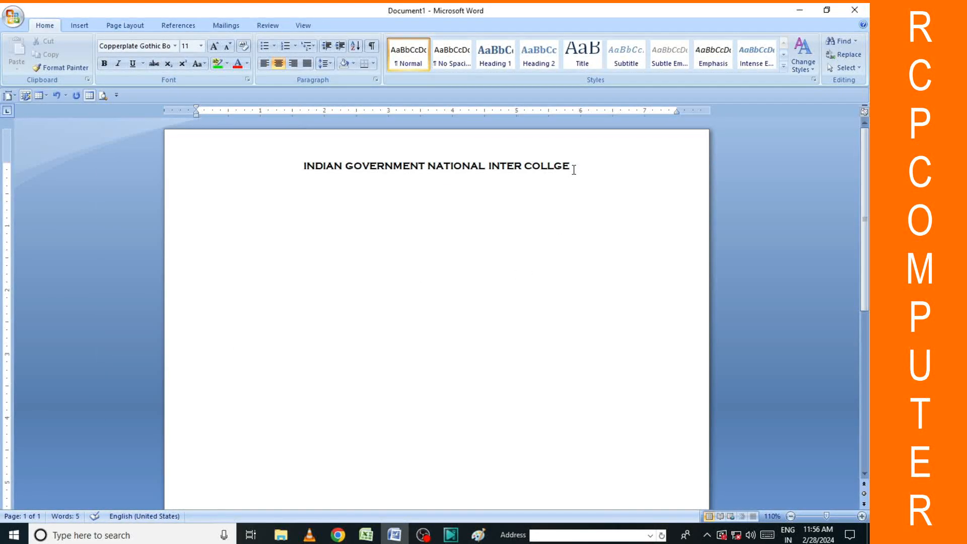
Start a new line below in Times New Roman and begin typing 'MIAT'.
key("Return")
left_click(139, 46)
type("Impact")
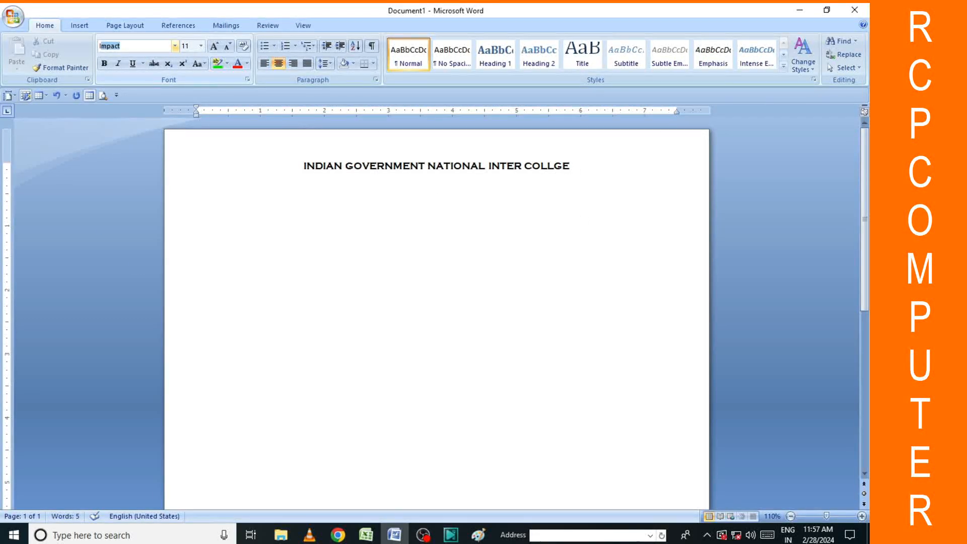
key("BackSpace")
type("Times New Roman")
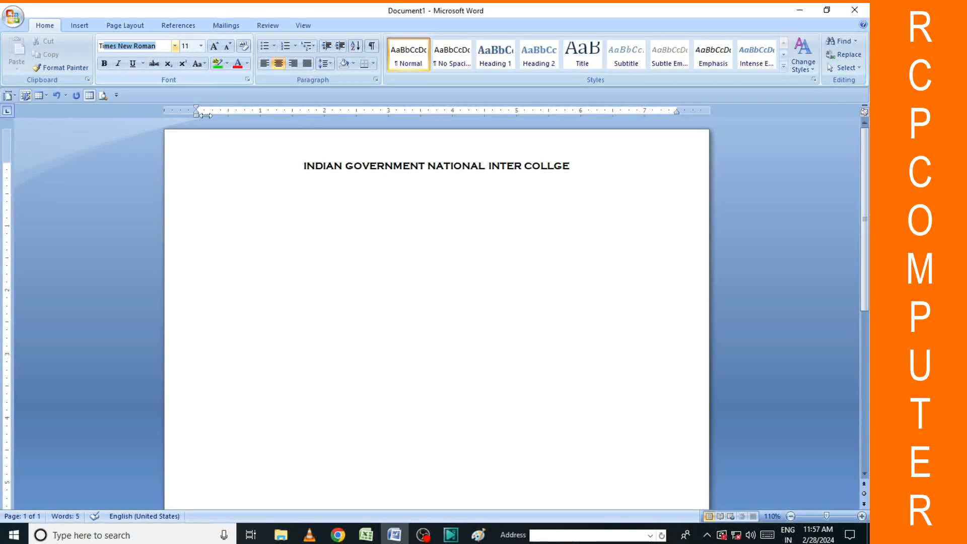
key("Return")
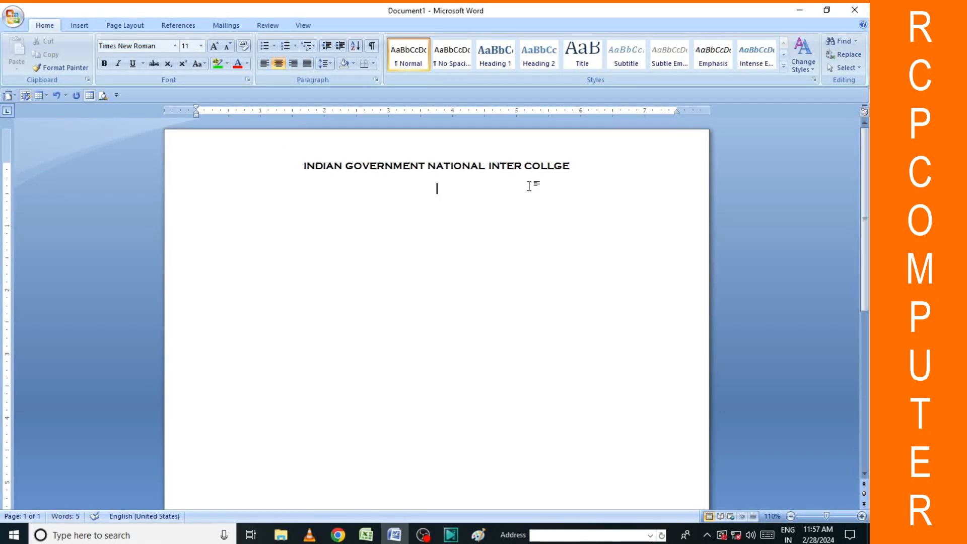
type("MIAT")
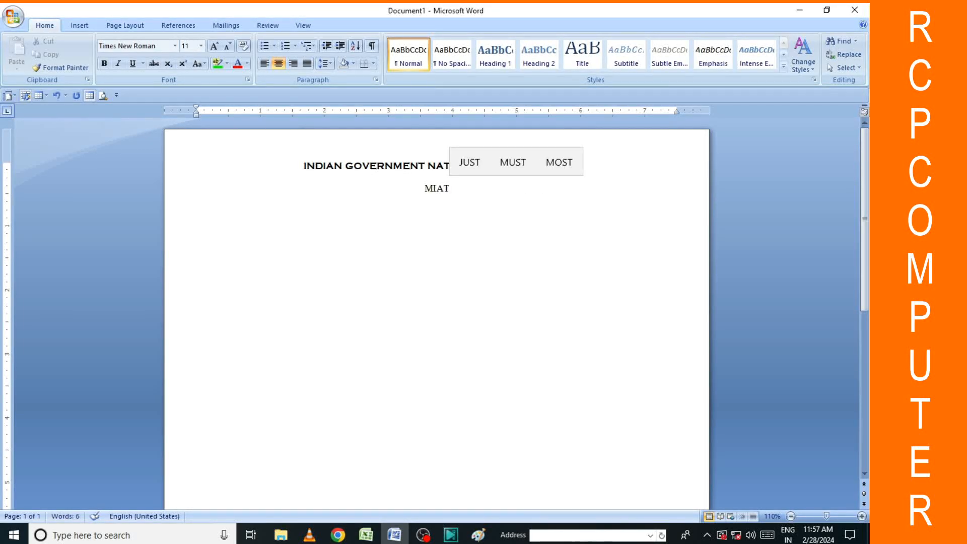
Type the address line 'MITAULI LAKHIMPURE KHERI 202727', correcting typos along the way.
key("BackSpace")
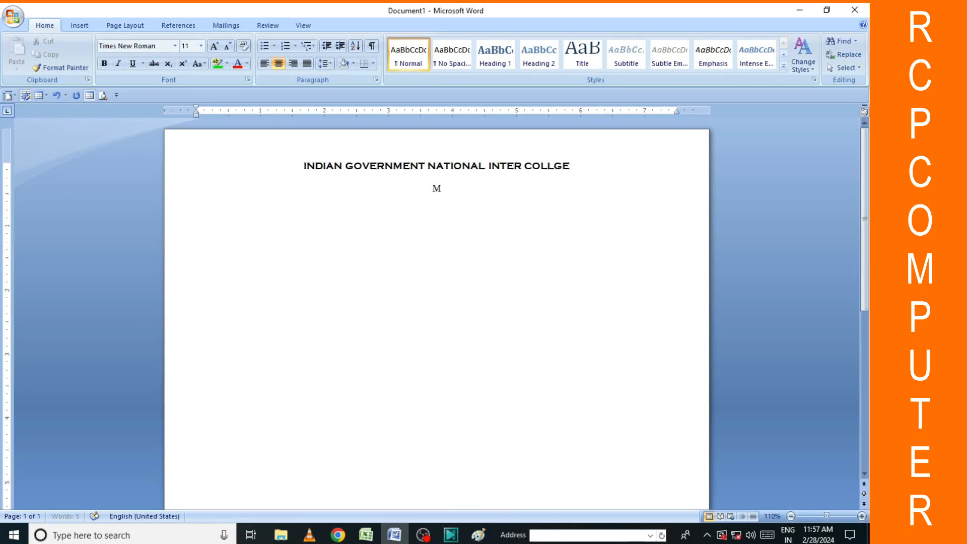
type("ITALUI")
key("BackSpace")
key("BackSpace")
key("BackSpace")
type("ULI")
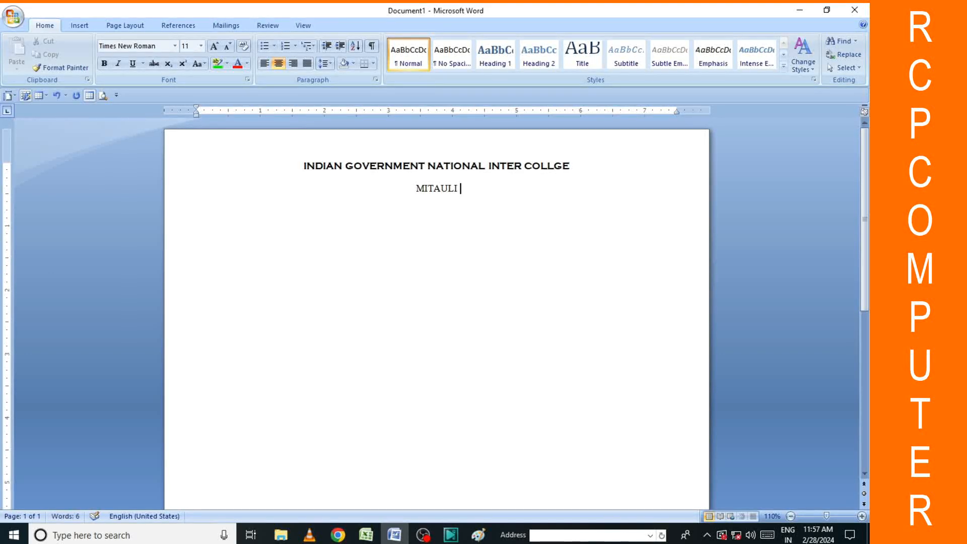
type(" LAKHIMPUR")
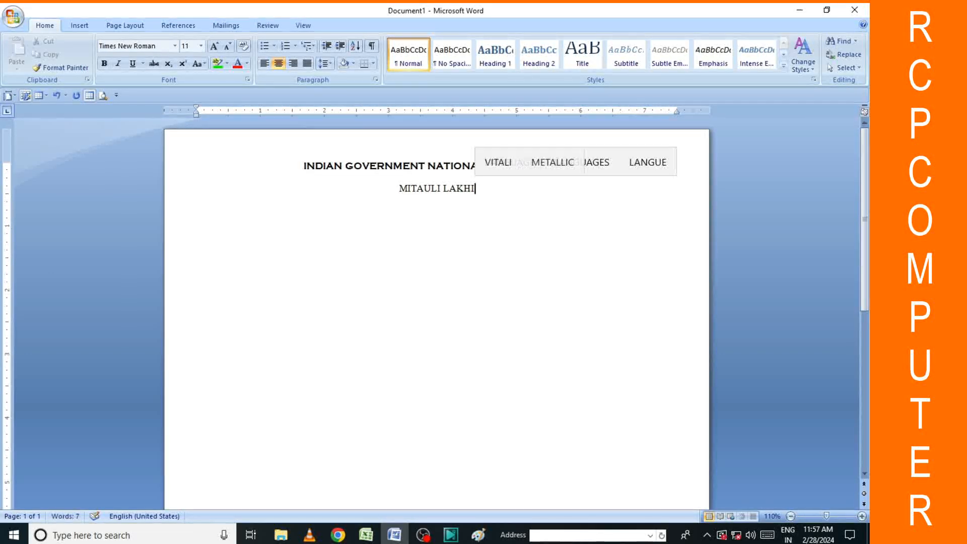
type("E K")
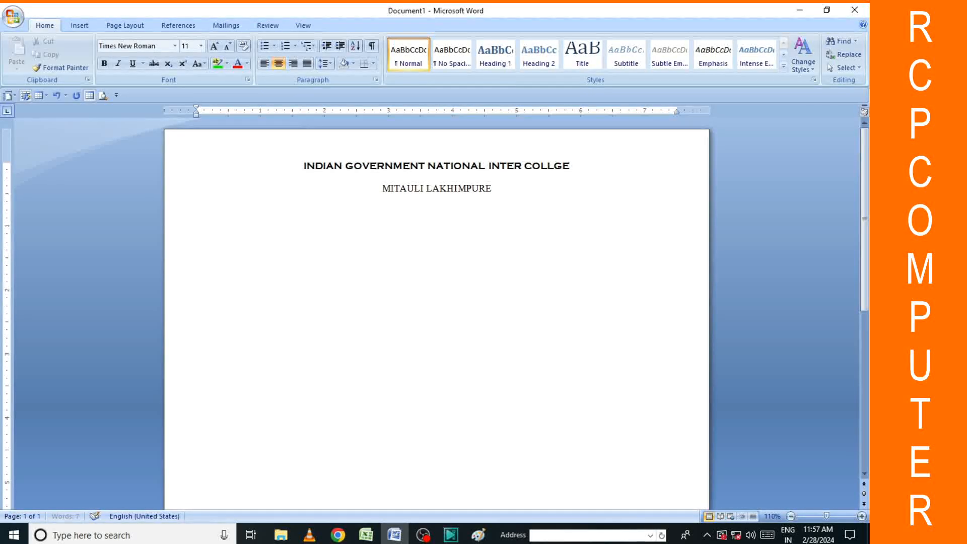
type("IR")
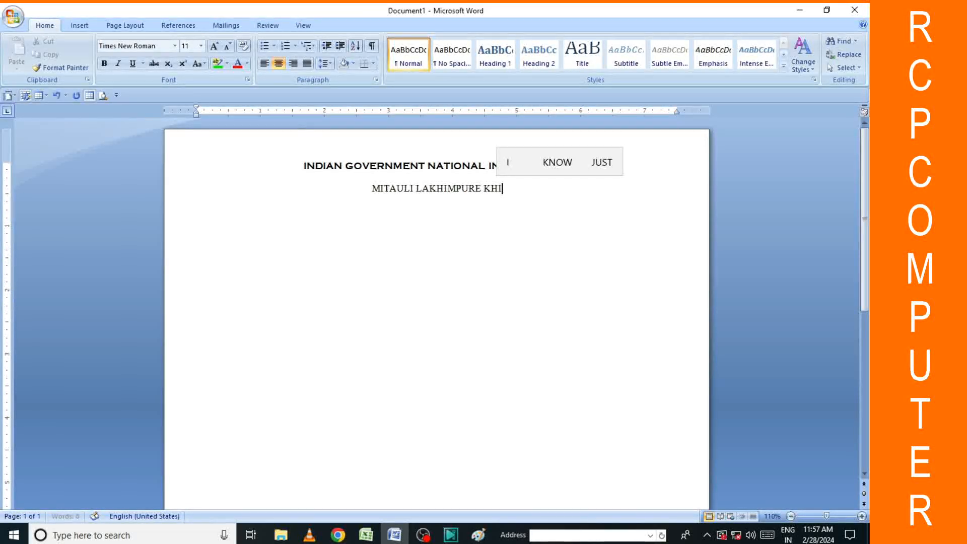
key("BackSpace")
key("BackSpace")
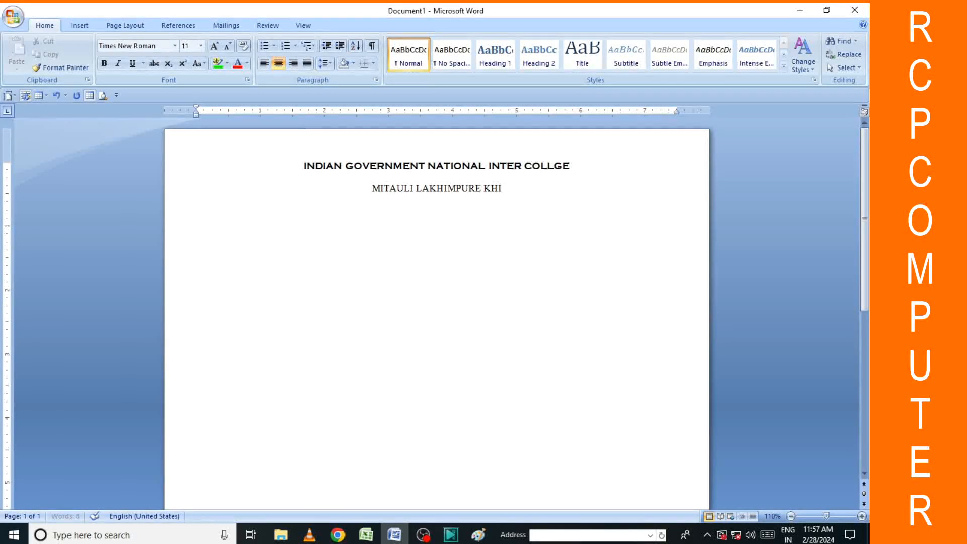
type("ERI")
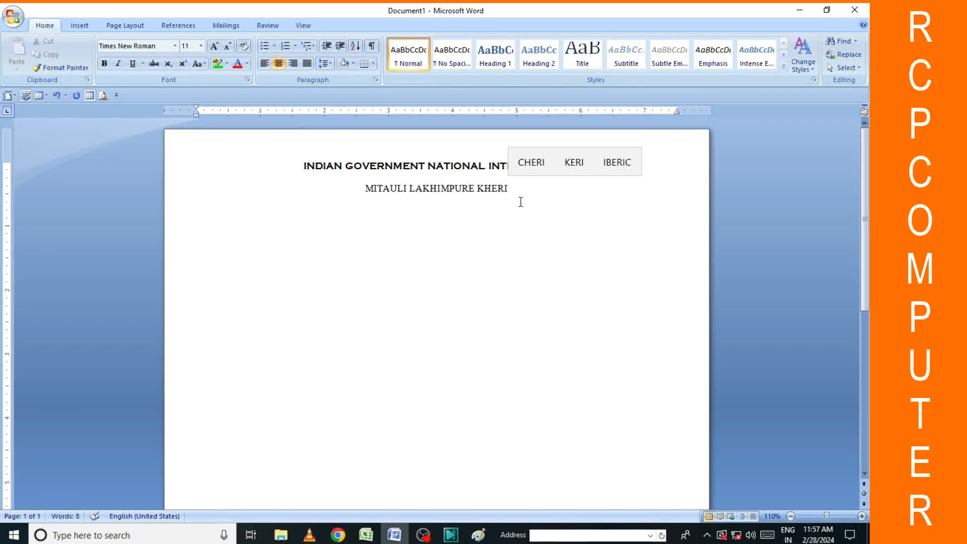
type(" 202727")
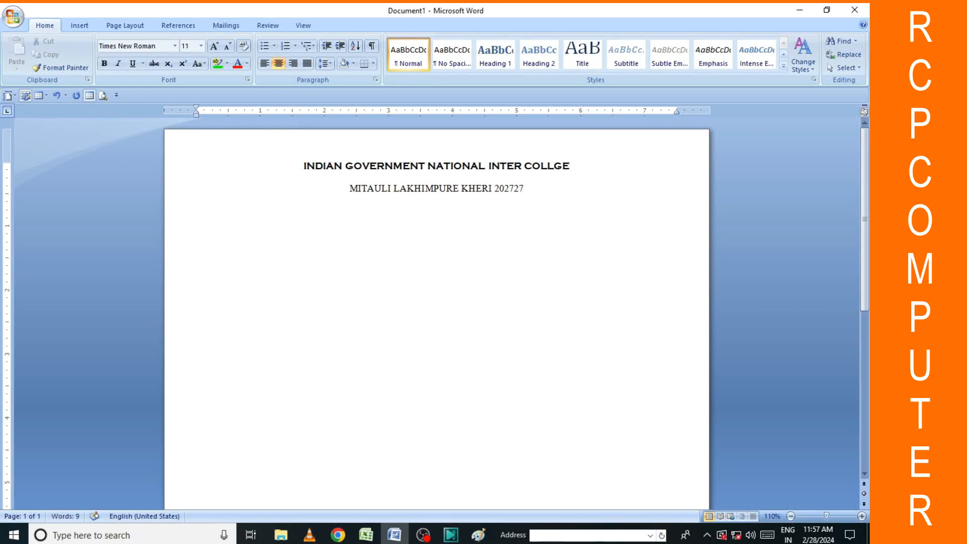
Bold the college heading and the address line, then begin a new centred line beneath.
left_click(347, 195)
left_click_drag(348, 196, 563, 199)
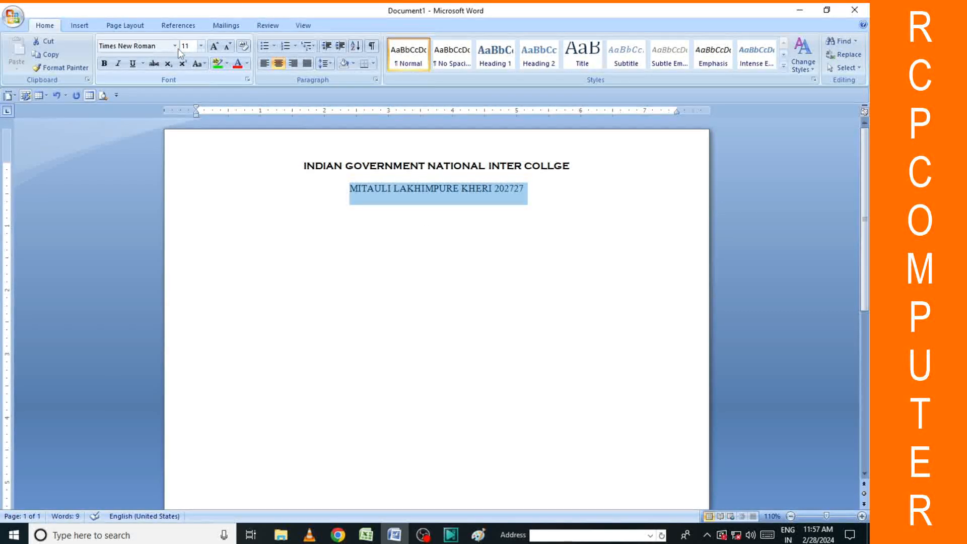
left_click(582, 245)
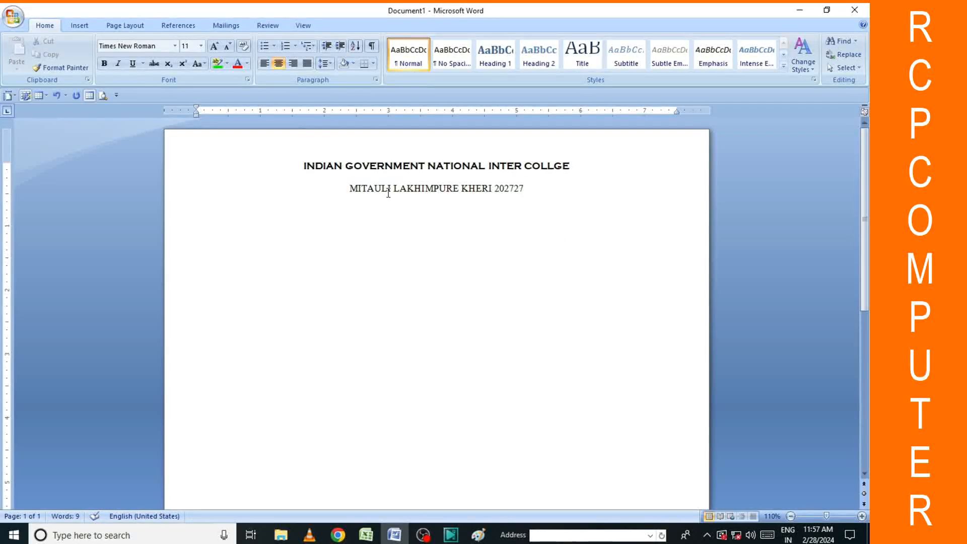
left_click_drag(299, 165, 565, 166)
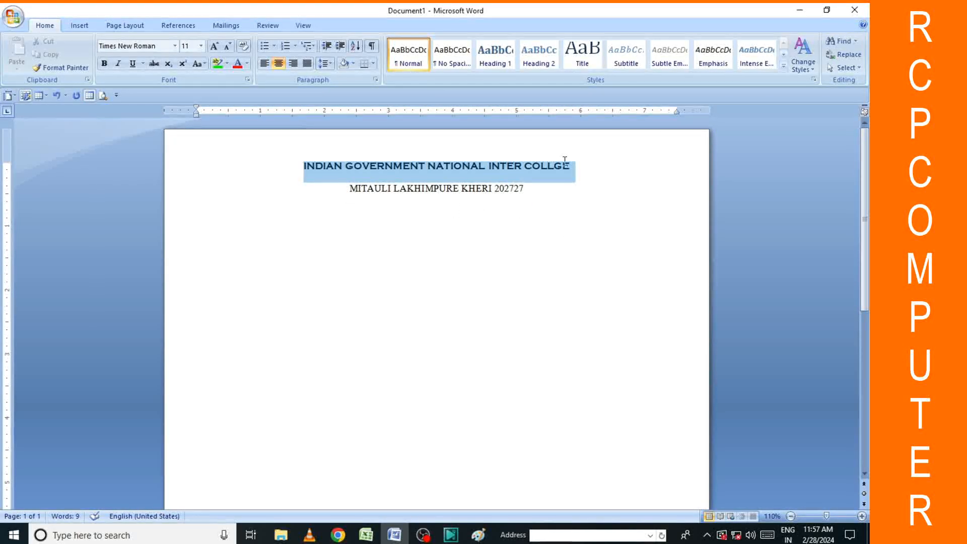
left_click(104, 63)
left_click(395, 209)
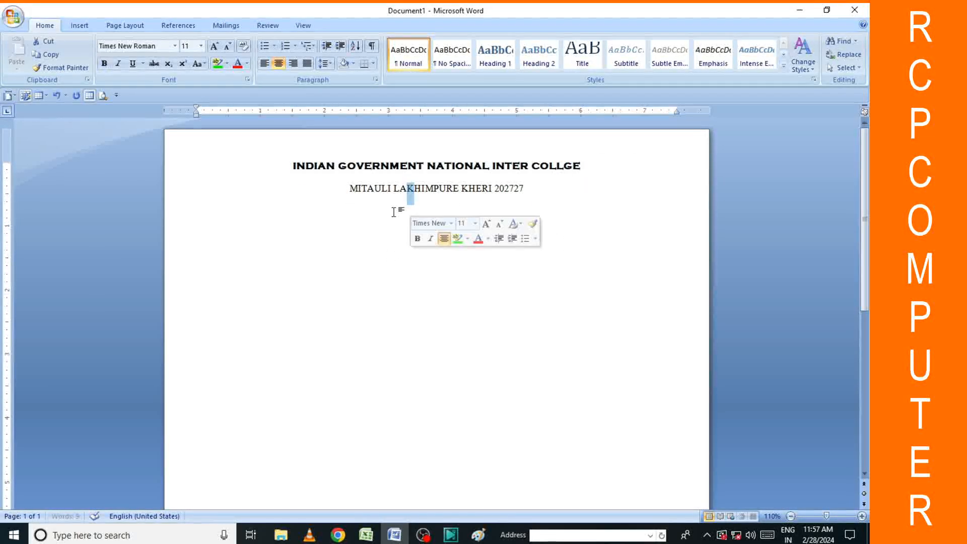
left_click_drag(351, 188, 531, 193)
left_click(105, 64)
left_click(545, 225)
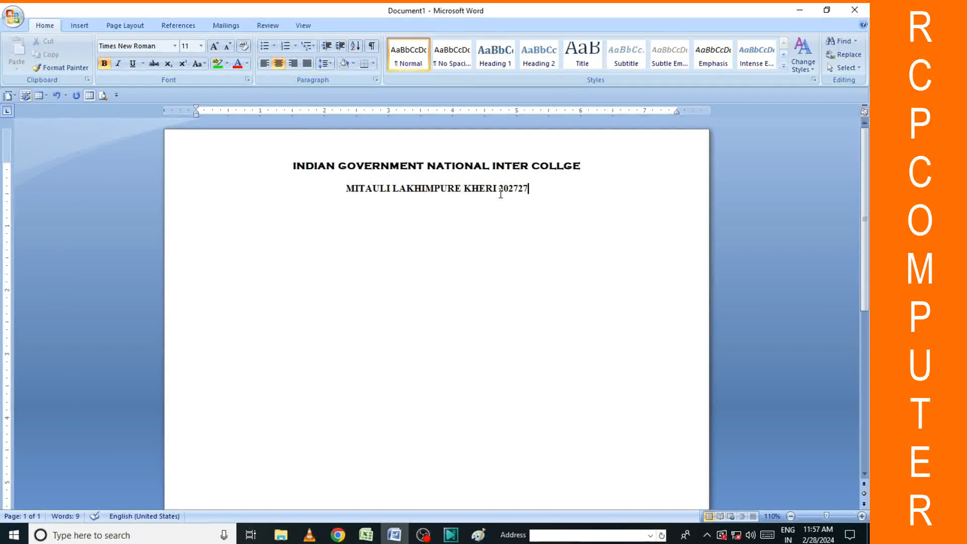
key("Return")
Type the website line 'BEWSTE.INDAIN GOVERNMENT COLLEGE.IN', accepting the GOVERNMENT suggestion.
type("BEWSTE")
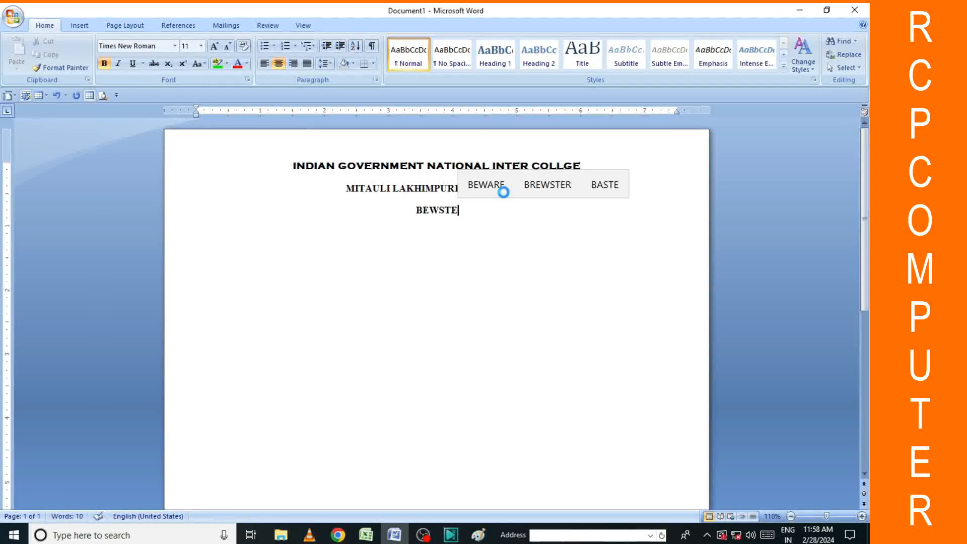
type(".")
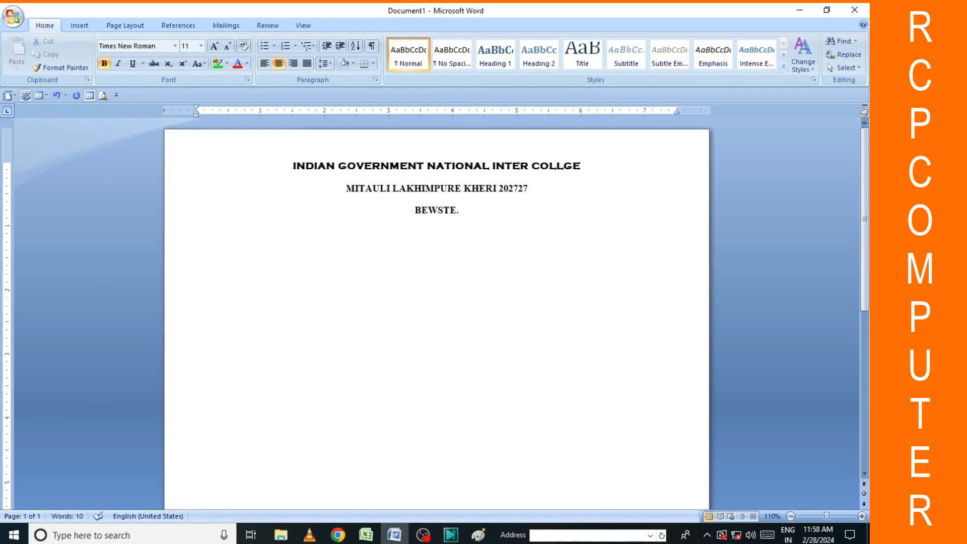
type("IN")
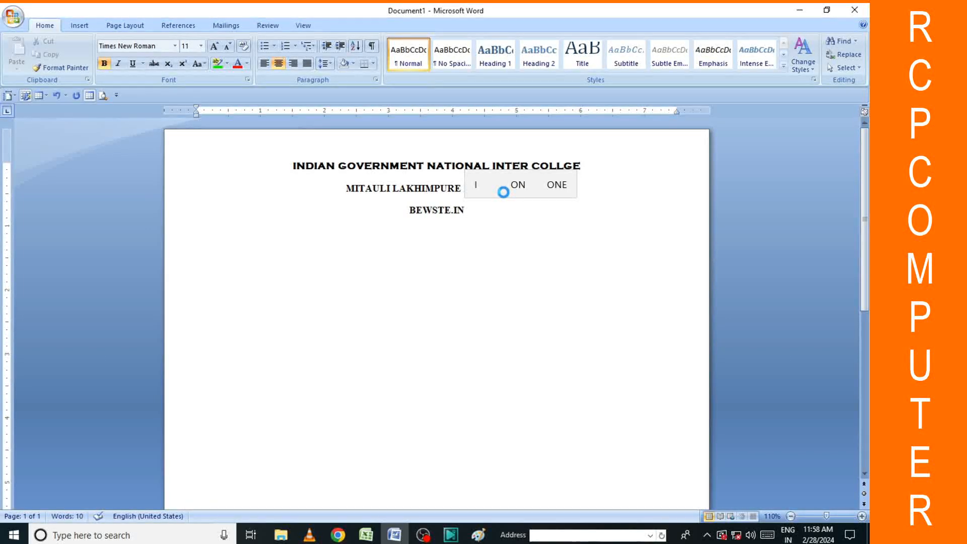
type("DAIN ")
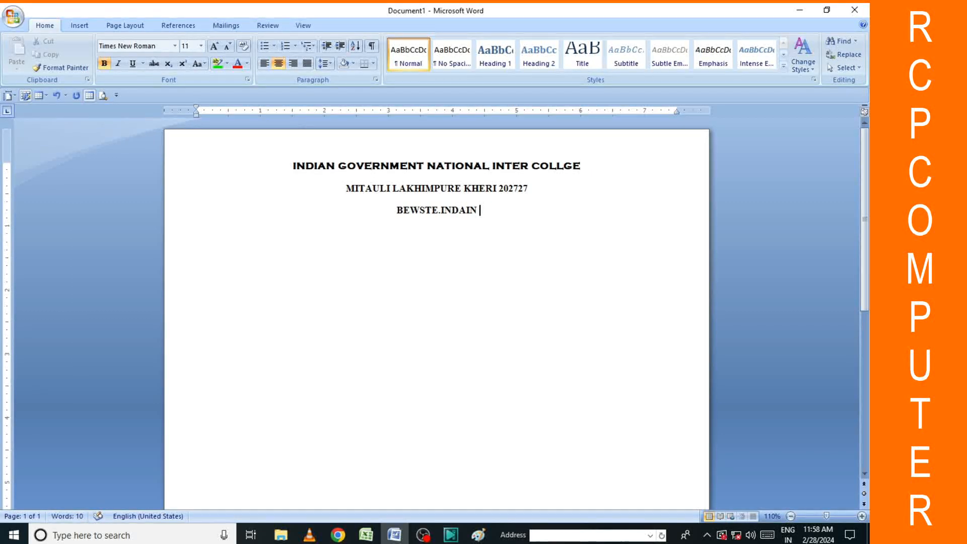
type("G")
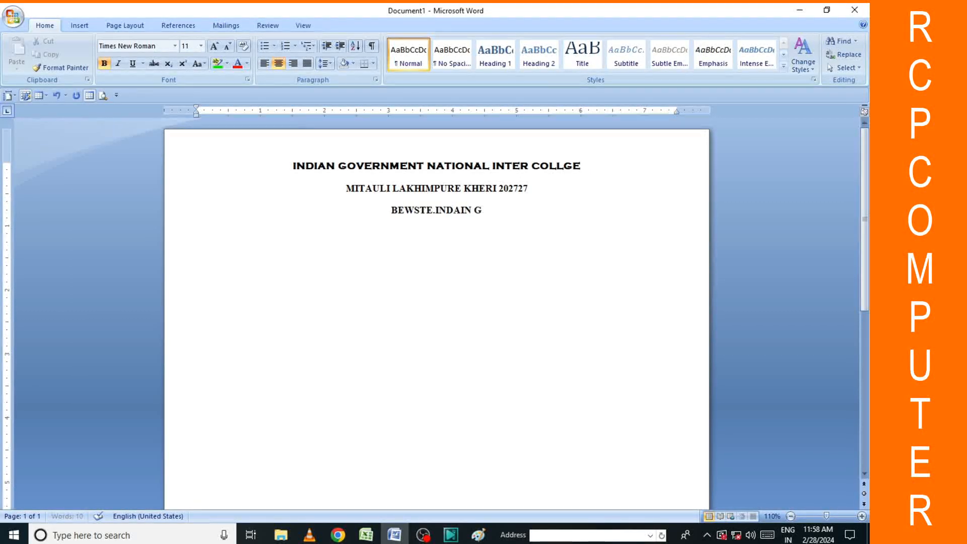
type("OVER")
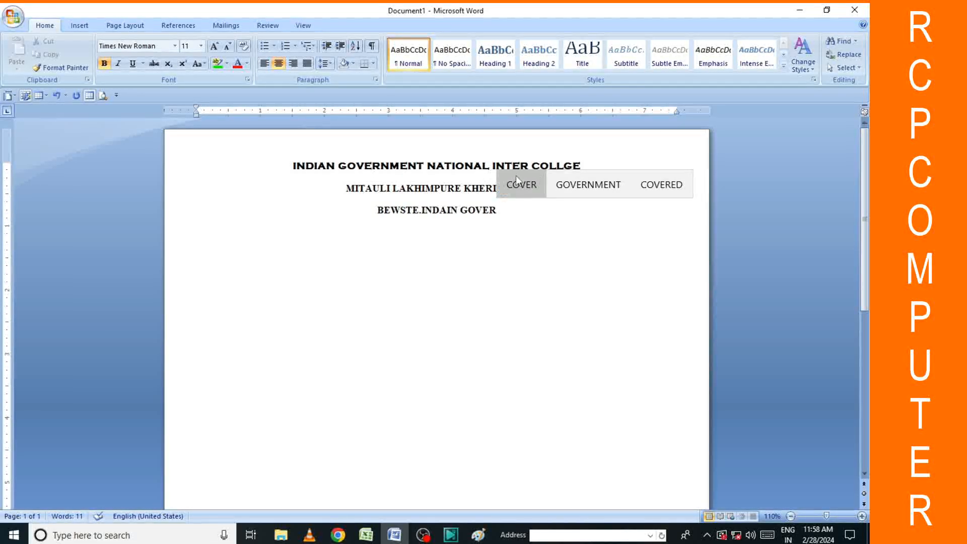
left_click(588, 185)
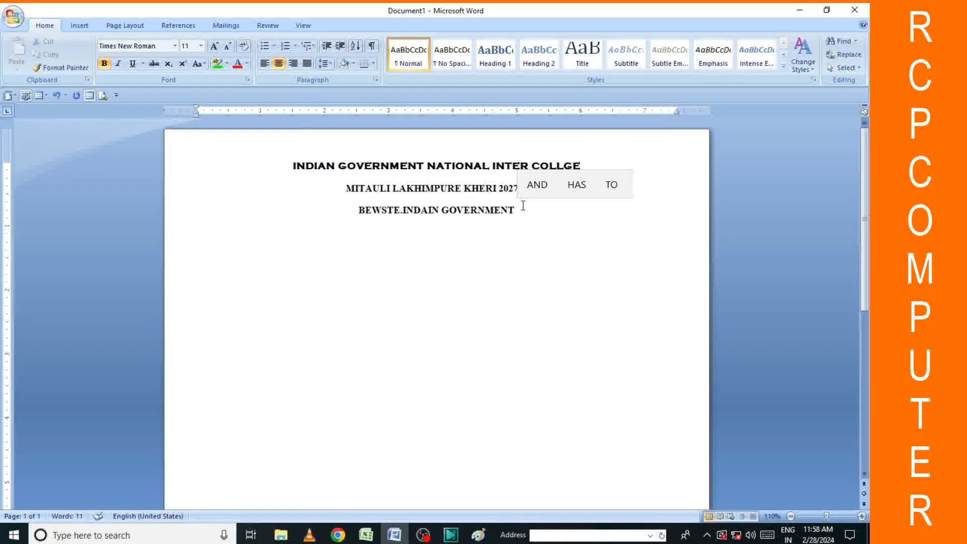
type("COLL")
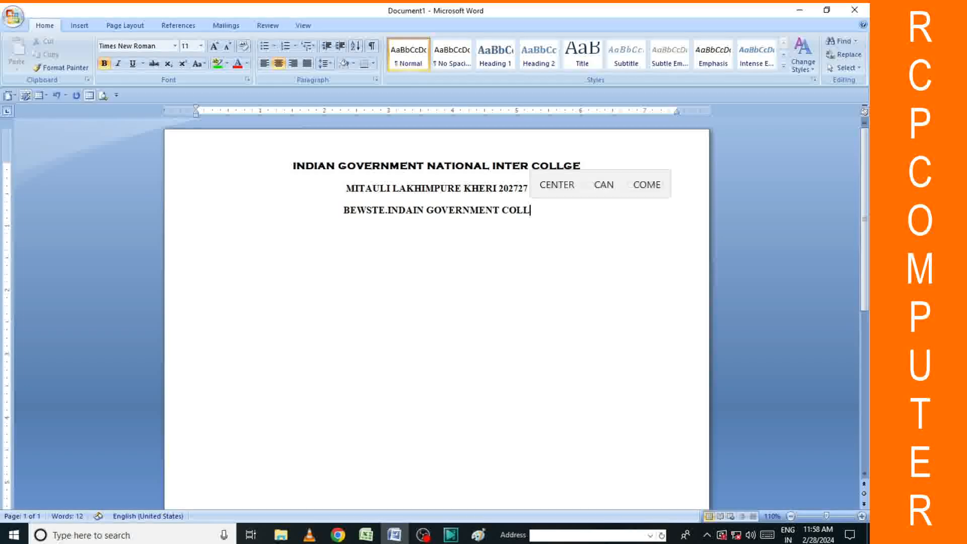
type("EGE")
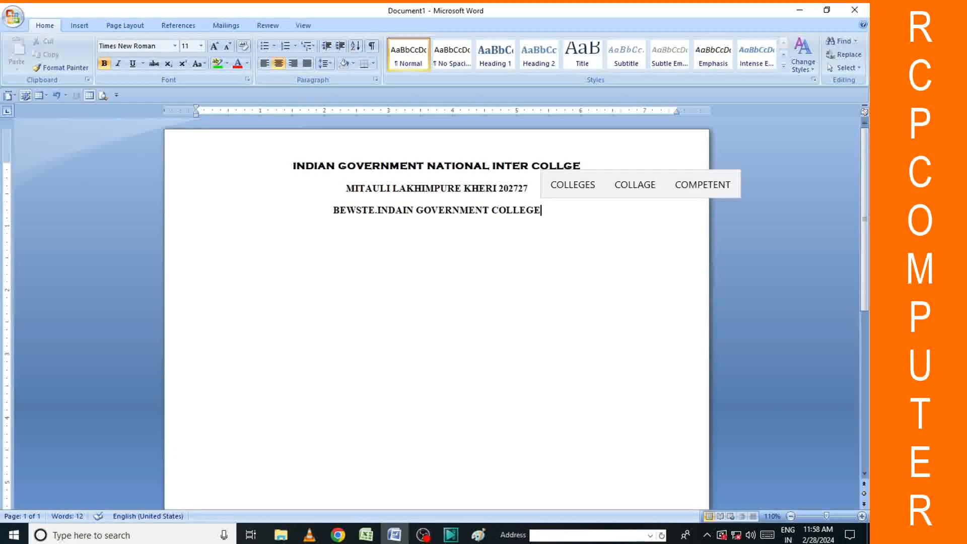
type(".IN")
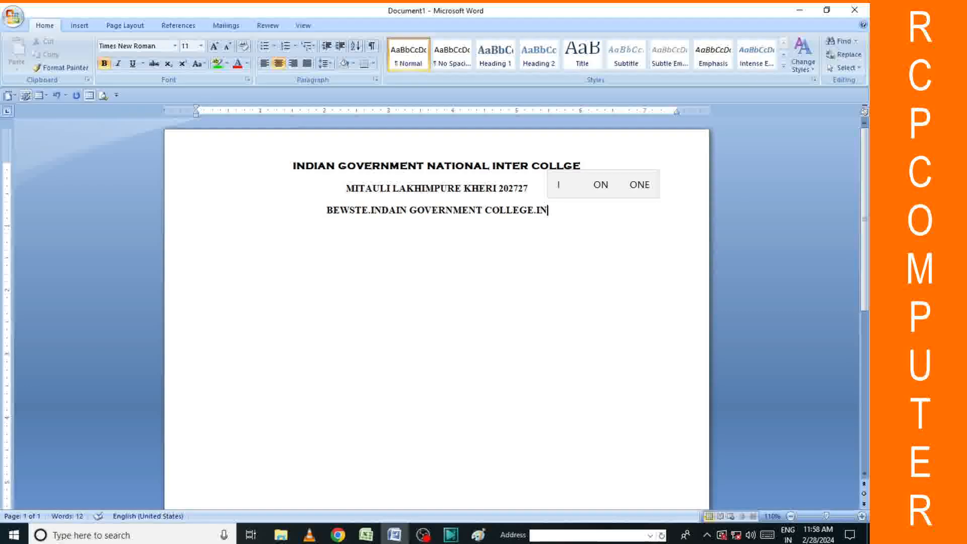
key("Return")
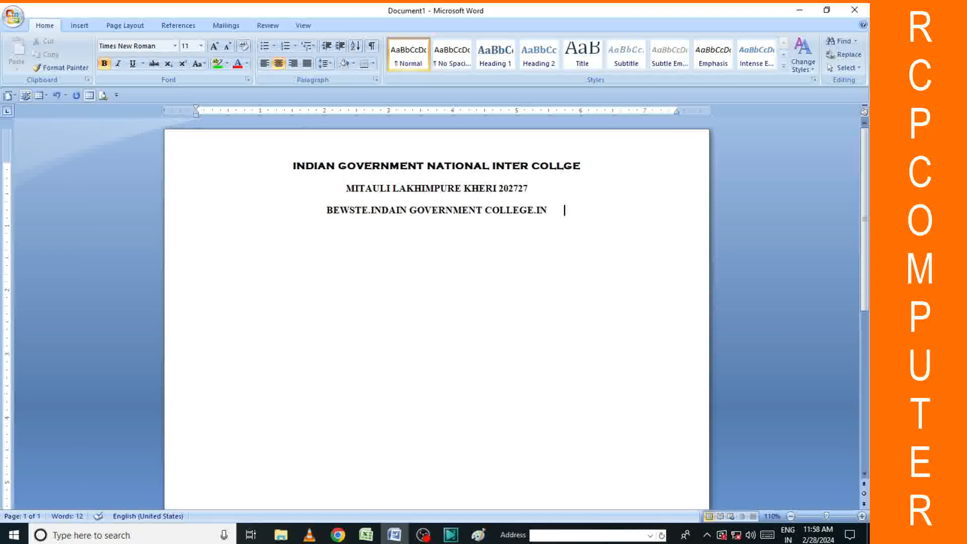
Begin typing the email address after the website text, fixing stray letters.
type("RA")
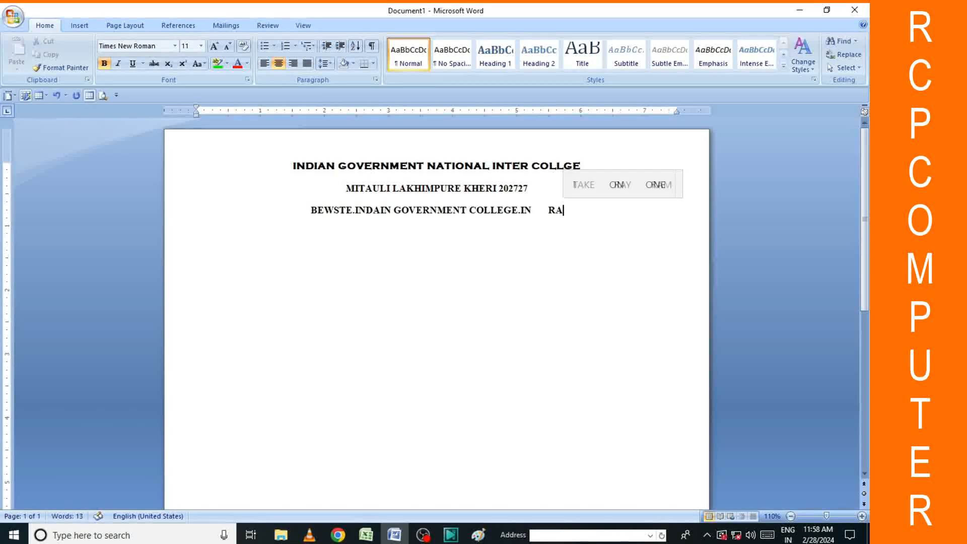
key("BackSpace")
key("BackSpace")
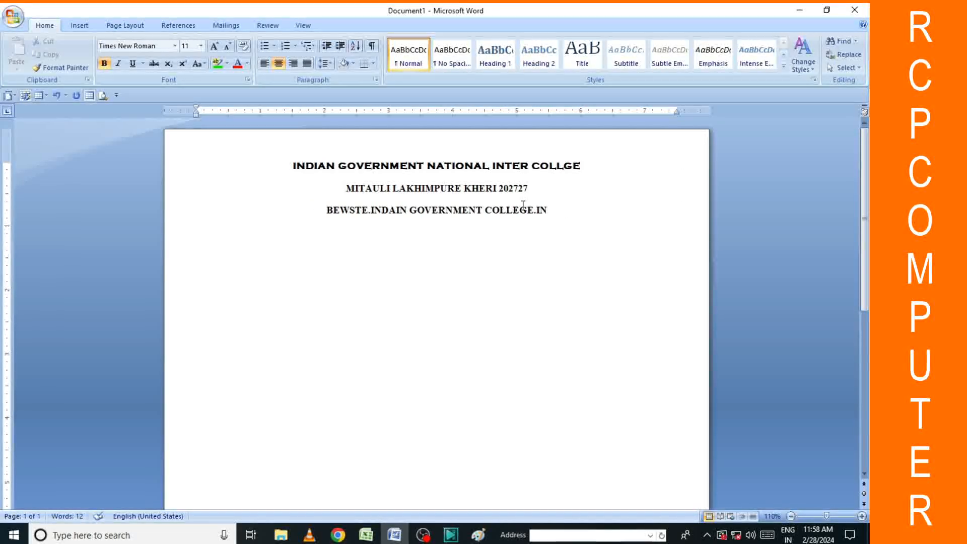
type("r")
key("BackSpace")
type("ra")
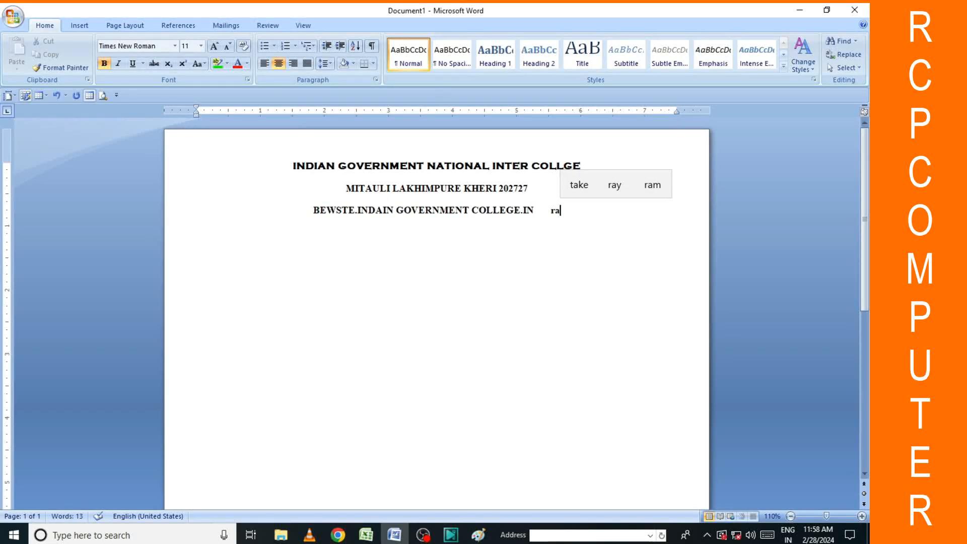
type("m")
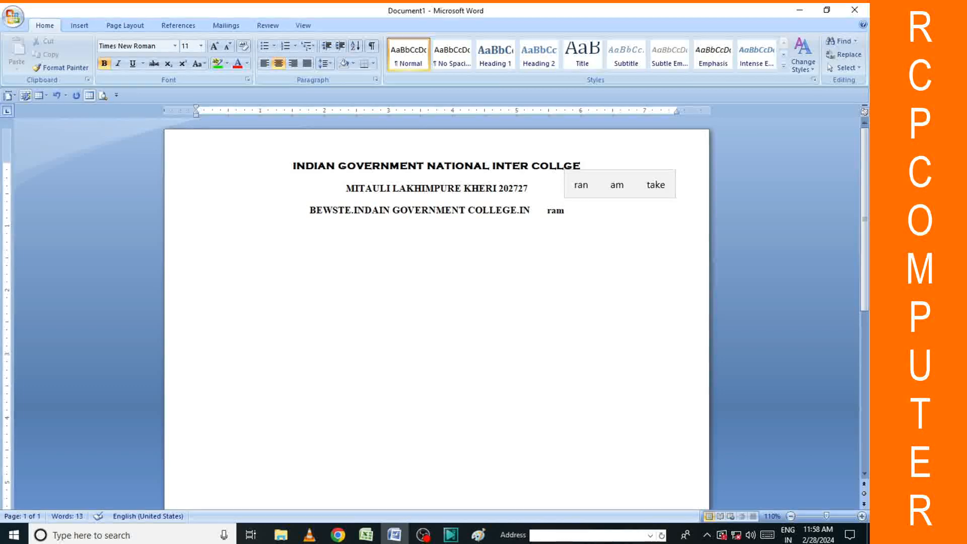
Shrink the website text to 10 pt and change it to lowercase.
left_click_drag(306, 212, 547, 216)
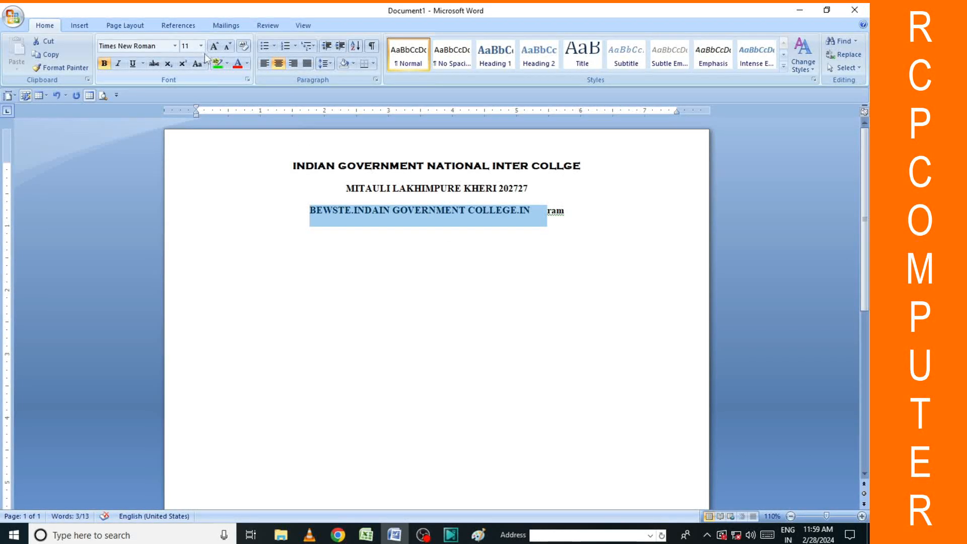
left_click(228, 46)
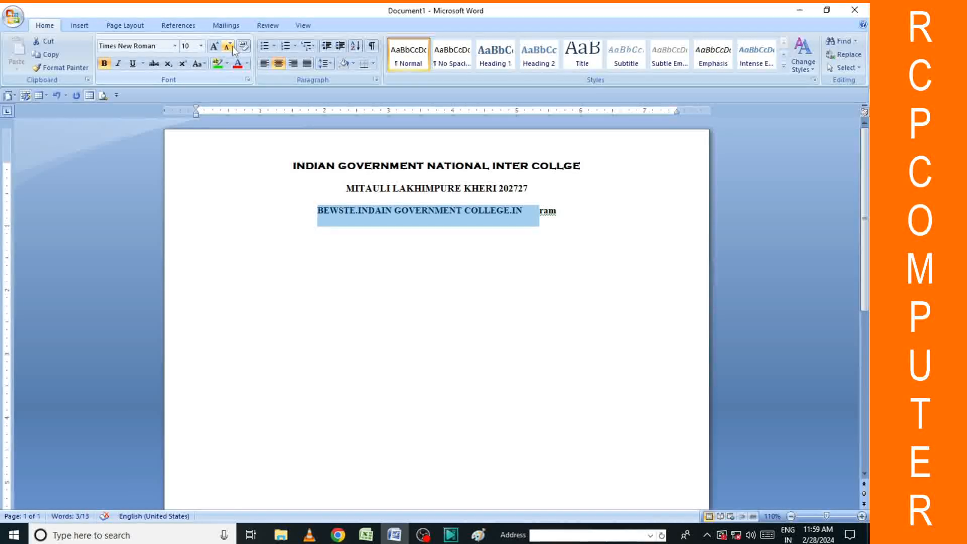
left_click(198, 63)
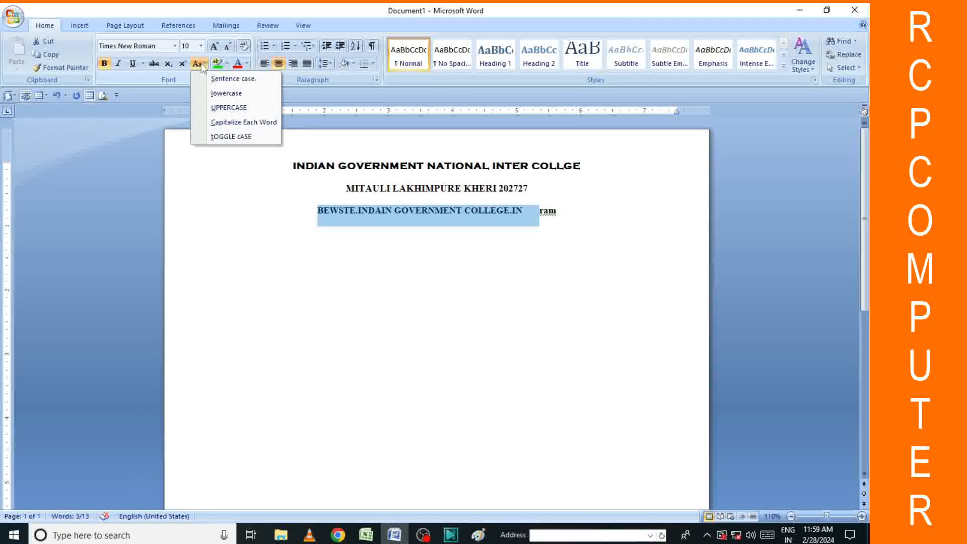
left_click(222, 93)
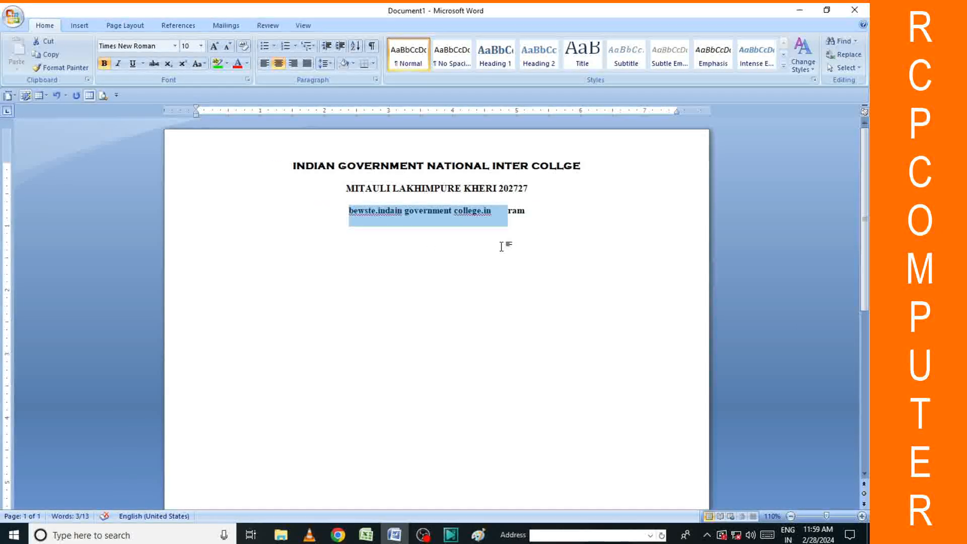
left_click(501, 210)
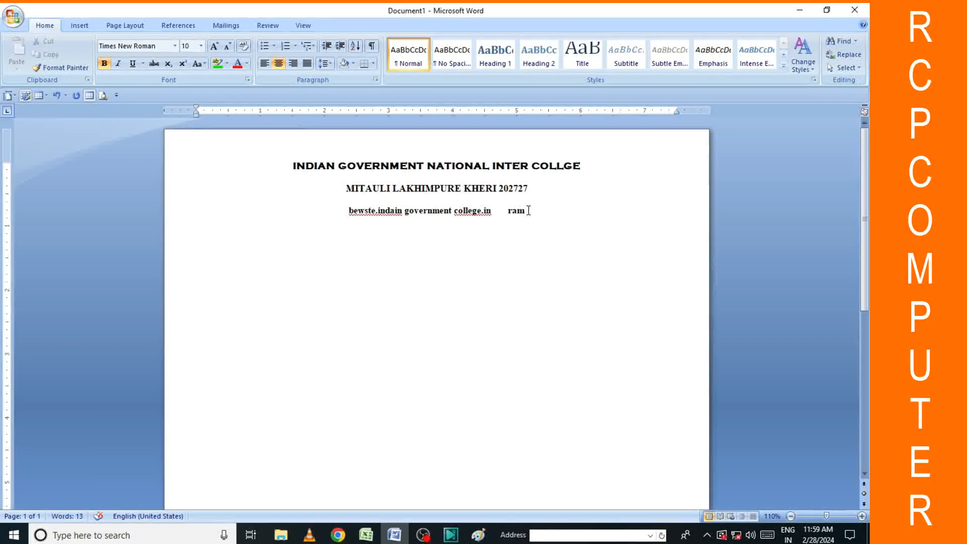
Delete the trailing word and accept the 'college. in' spelling correction.
key("BackSpace")
key("BackSpace")
key("BackSpace")
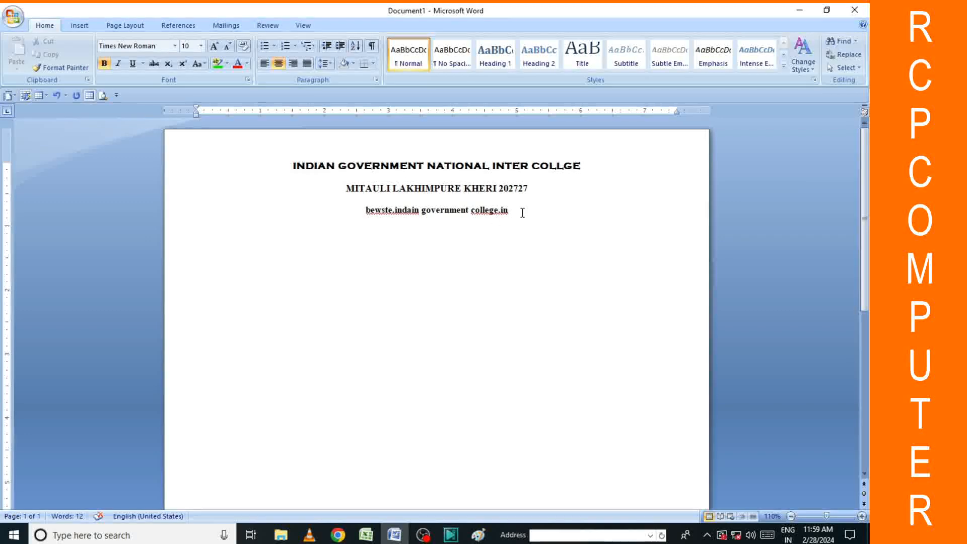
right_click(483, 214)
left_click(534, 222)
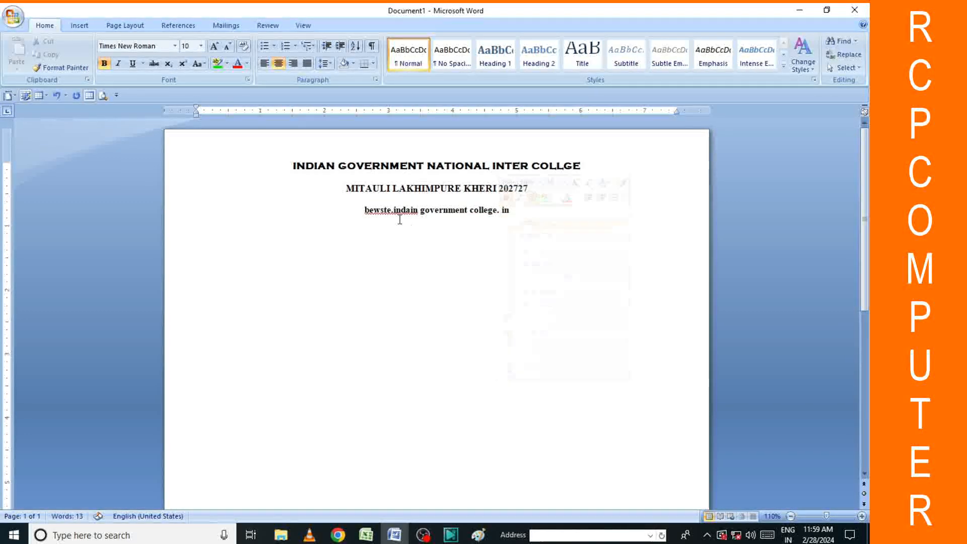
right_click(398, 217)
Accept the 'Bewste.indain' and 'Government College' suggestions and ignore the grammar warning.
left_click(527, 226)
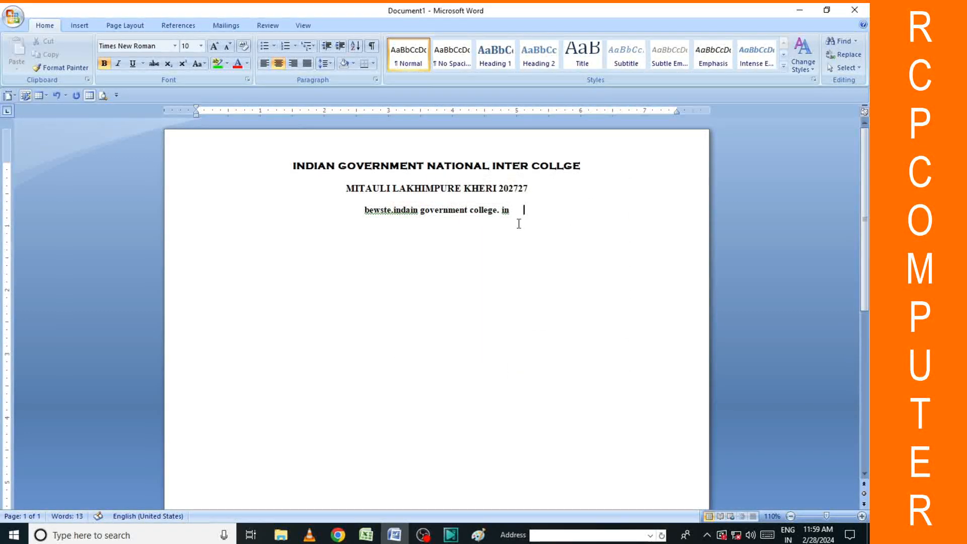
right_click(404, 212)
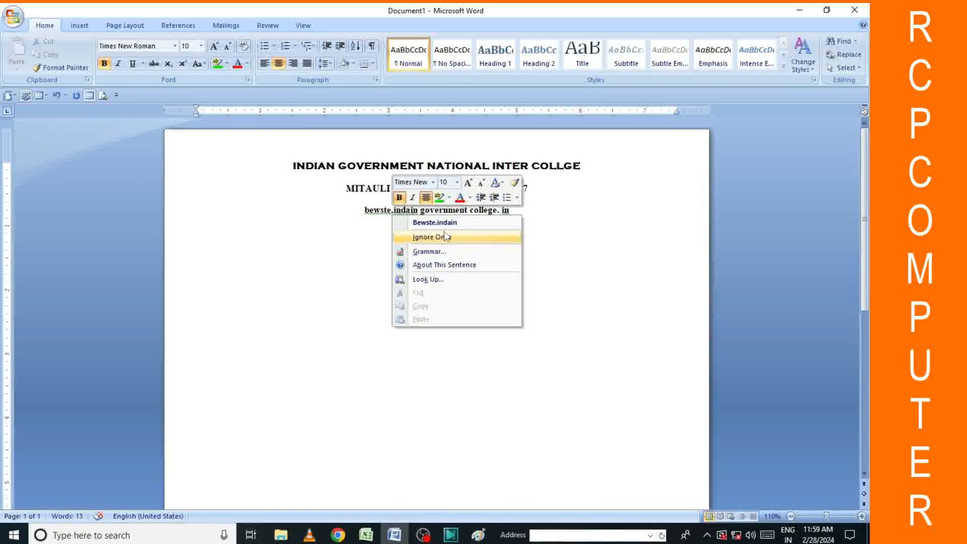
left_click(473, 225)
right_click(455, 213)
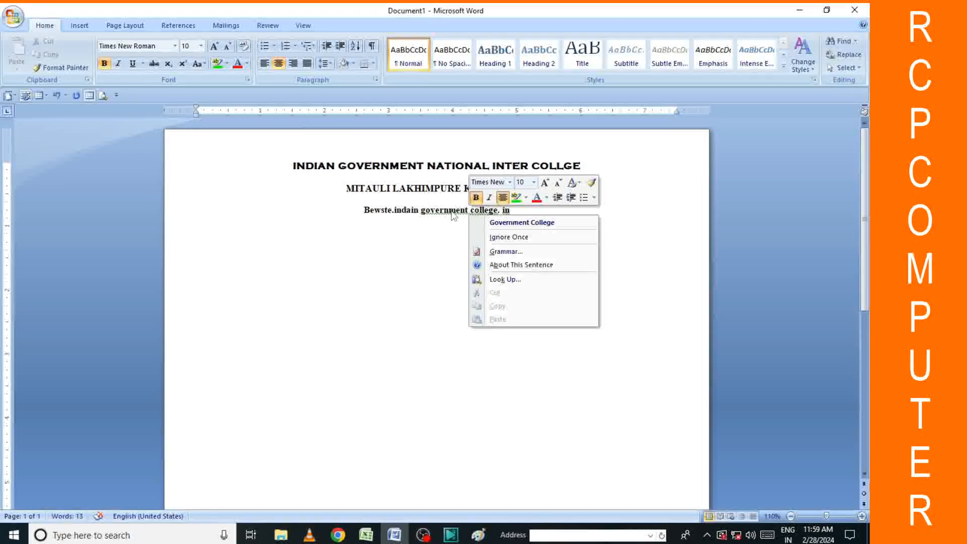
left_click(507, 223)
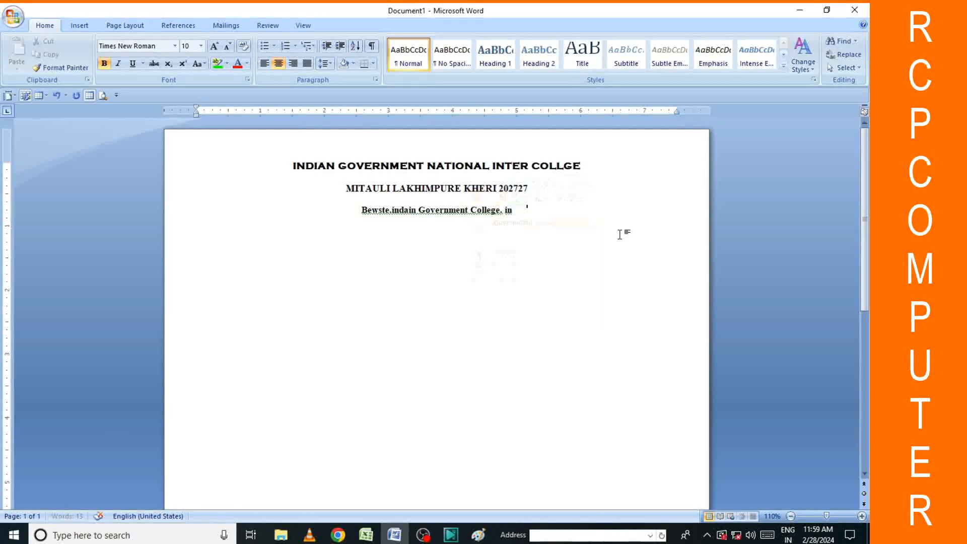
right_click(448, 210)
left_click(510, 236)
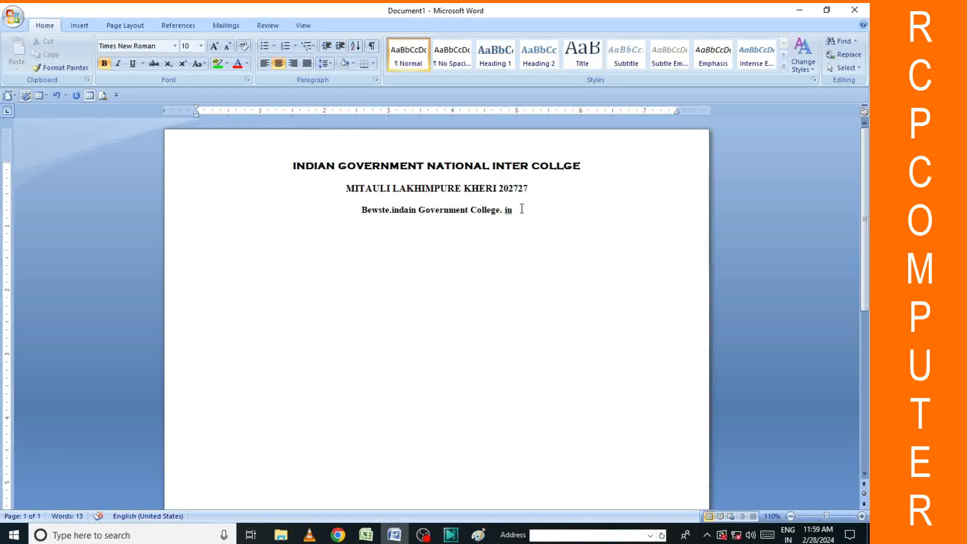
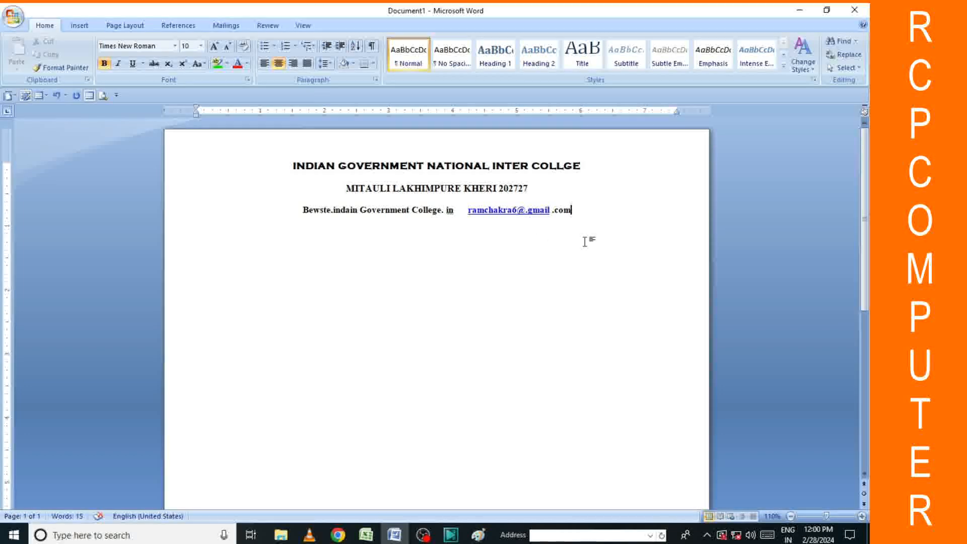
Add a new line under the email line and type === so AutoFormat makes a double rule.
left_click(186, 228)
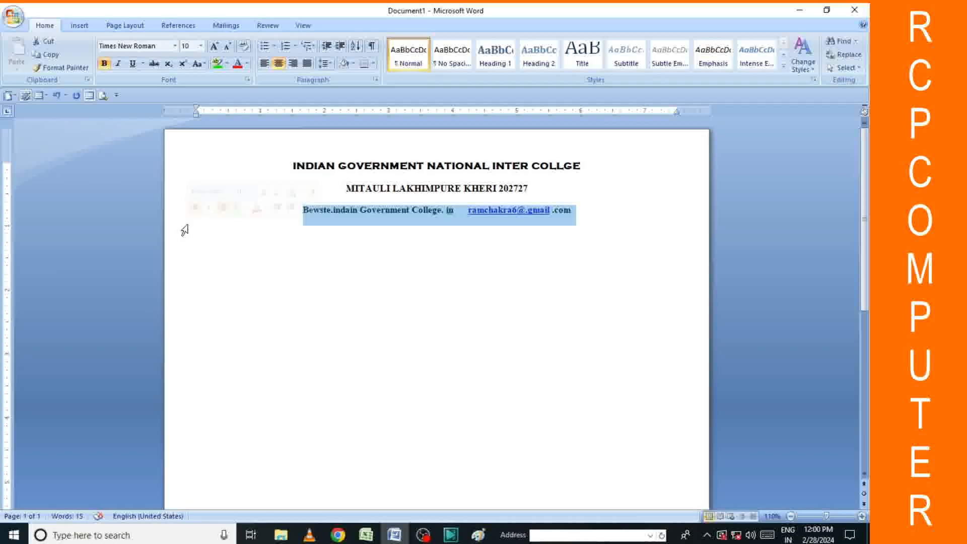
left_click(536, 216)
key("Return")
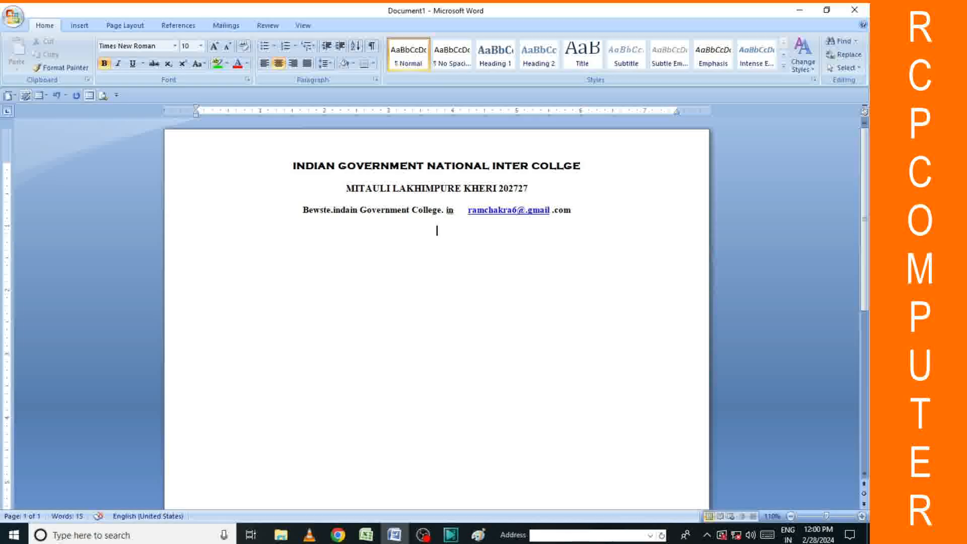
type("===")
key("Return")
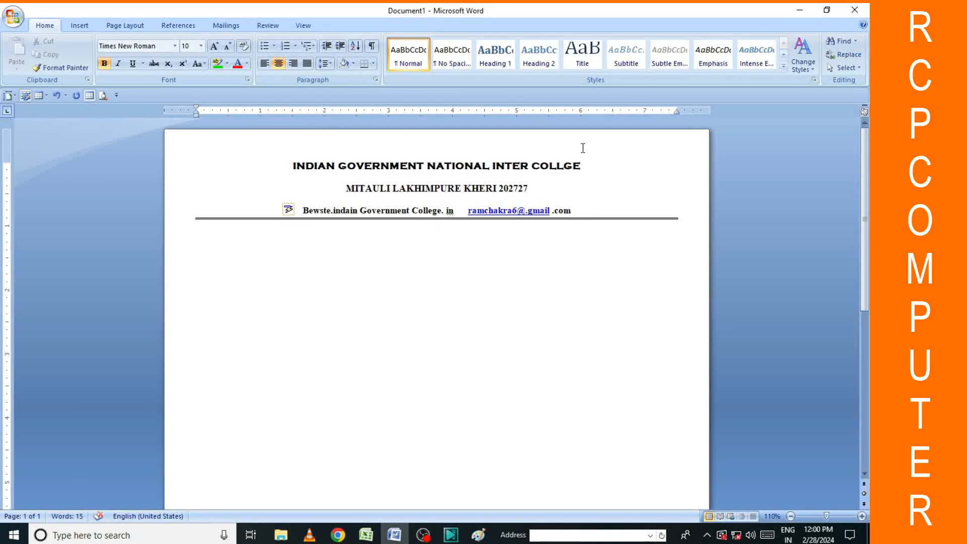
Type the centred bold title 'Result of final term Examination 2024-2024' below the rule.
left_click(290, 165)
left_click(419, 228)
type("Re")
type("sult of final ter")
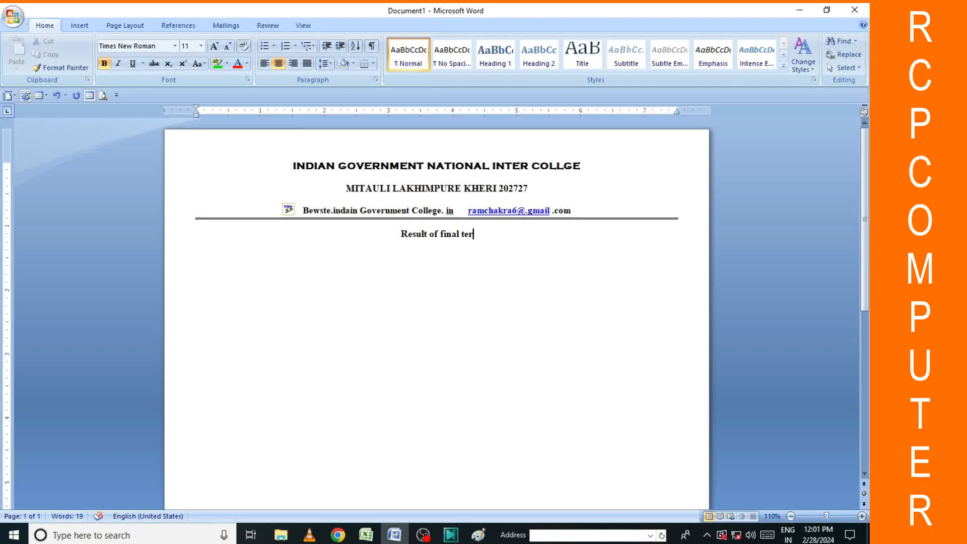
type("m")
key("BackSpace")
type("m Exam")
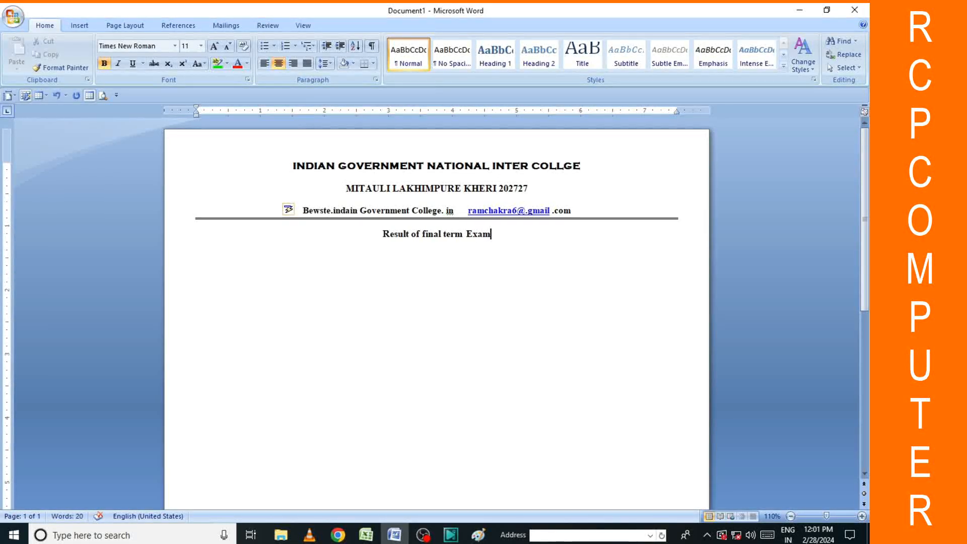
type("in")
type("ination")
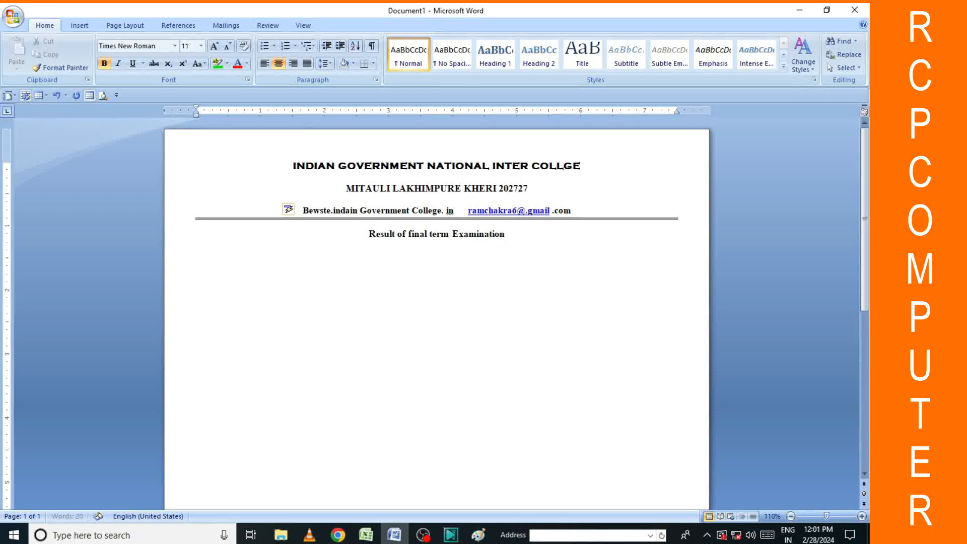
type(" 20")
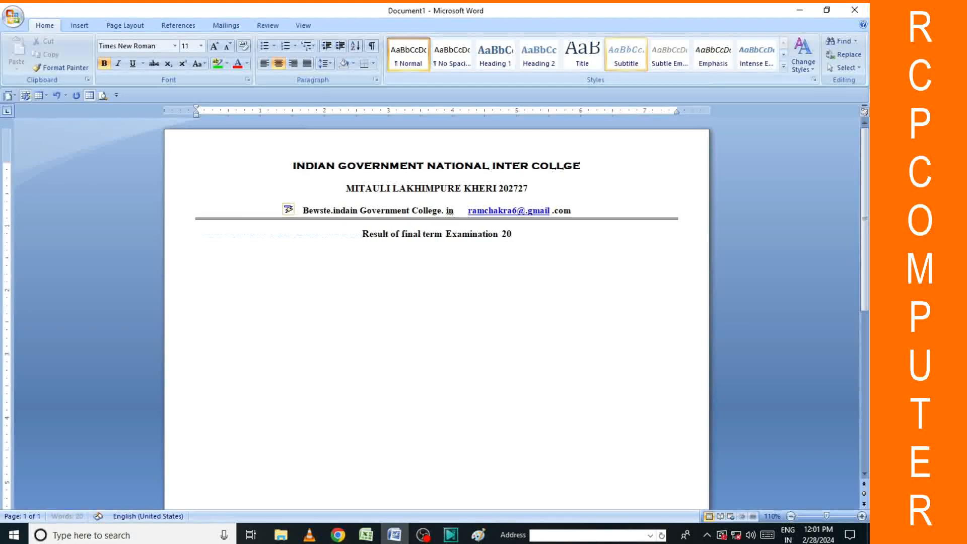
type("24-20")
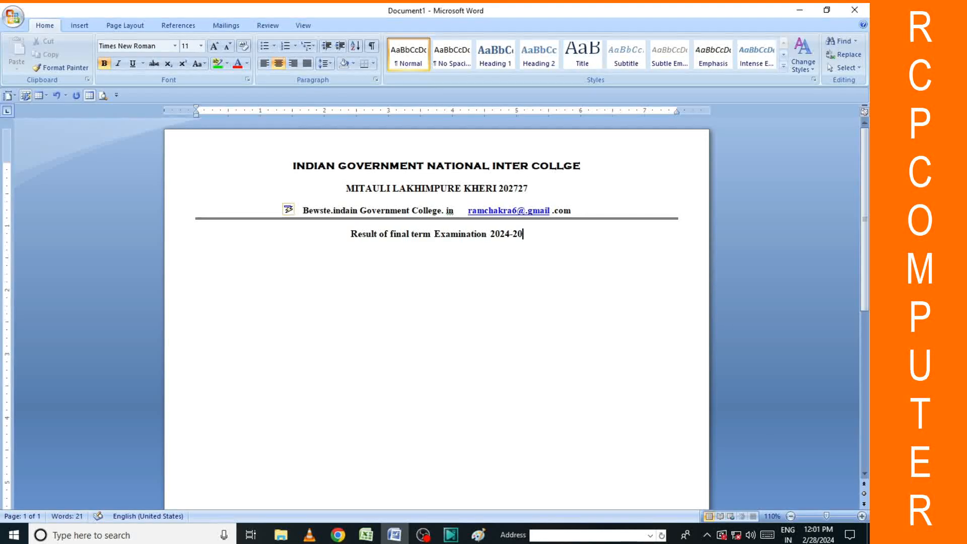
type("4")
key("BackSpace")
type("024")
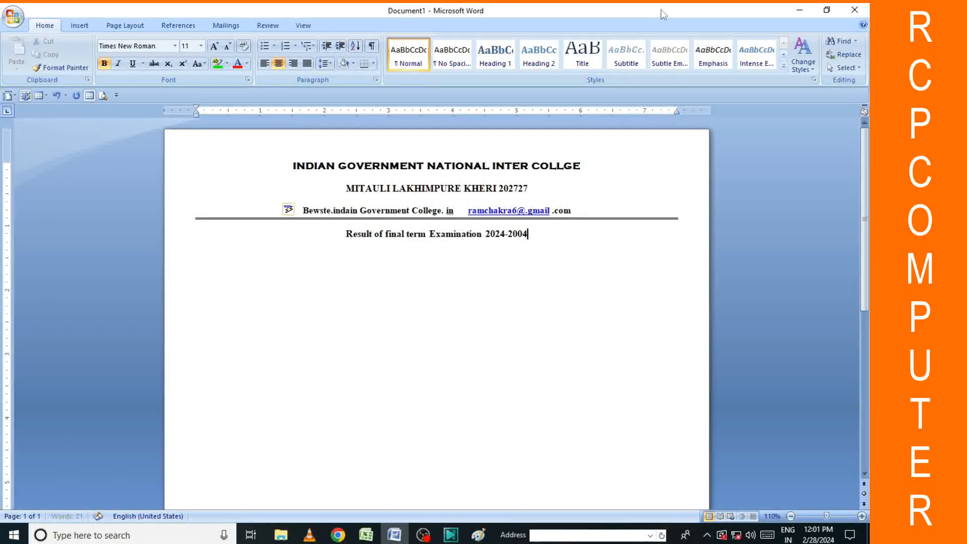
key("BackSpace")
key("BackSpace")
type("204")
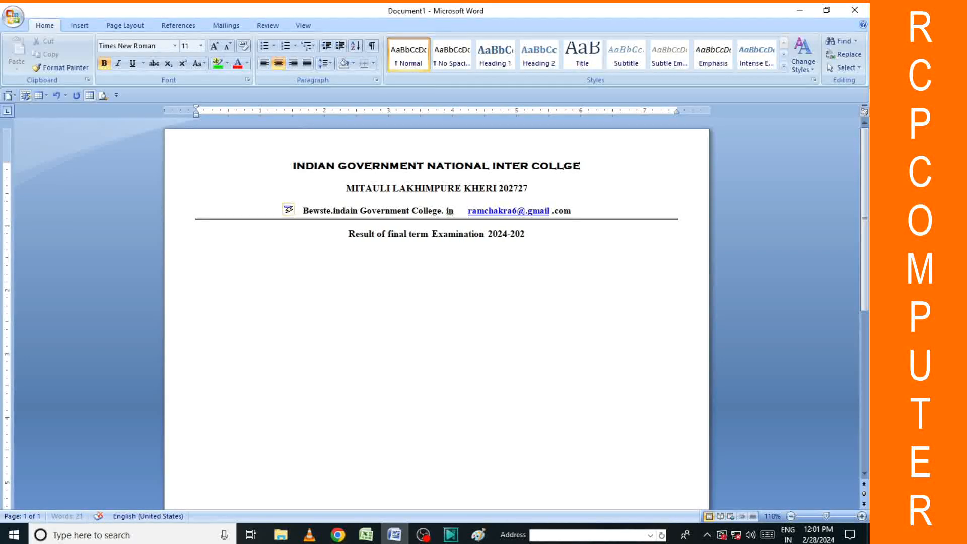
key("BackSpace")
key("BackSpace")
key("BackSpace")
type("24")
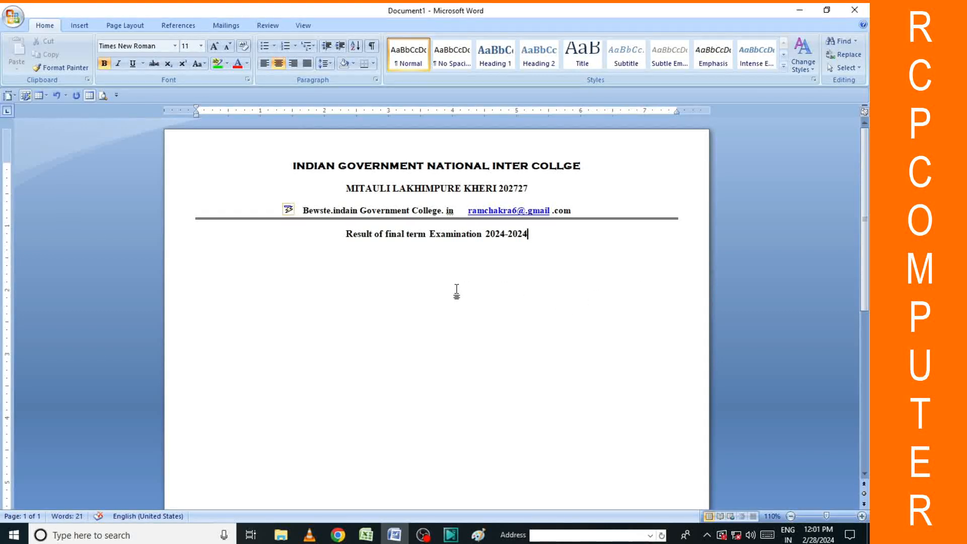
Bring up the Page Borders settings from Page Layout and select the Box setting.
scroll(458, 294, "down", 5)
scroll(458, 293, "up", 5)
left_click(263, 238)
left_click(142, 28)
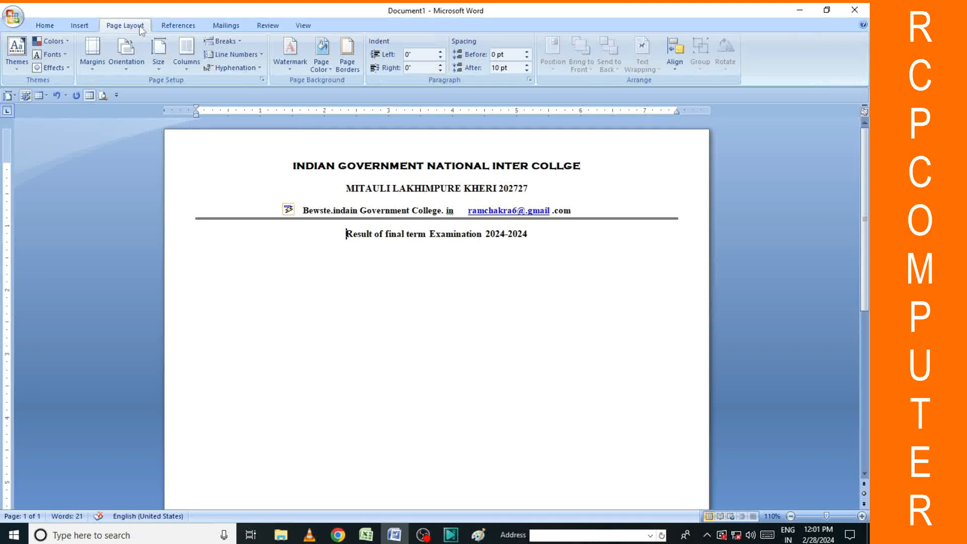
left_click(345, 72)
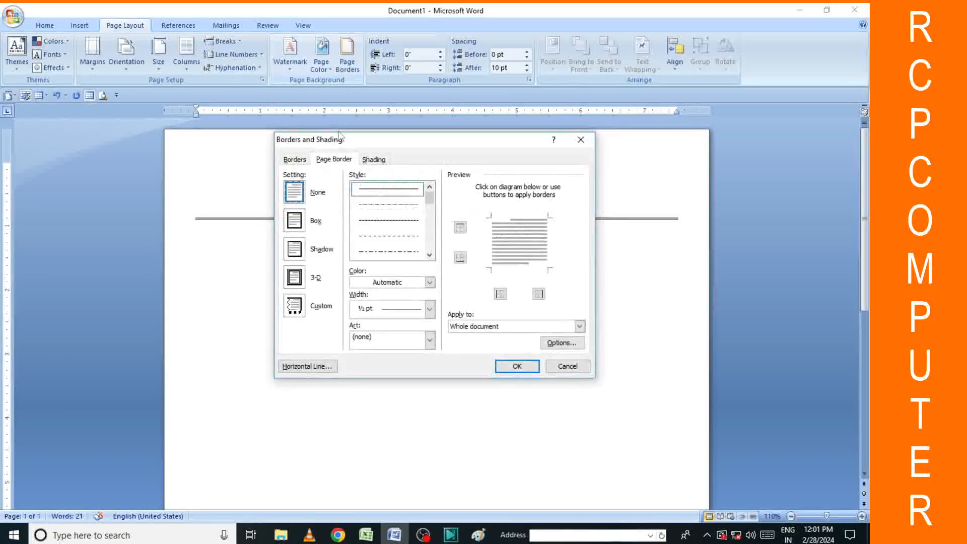
left_click(429, 254)
left_click(429, 255)
left_click(429, 255)
Give the box page border a thick solid line, 2¼ pt width and orange colour, and apply it.
left_click(391, 222)
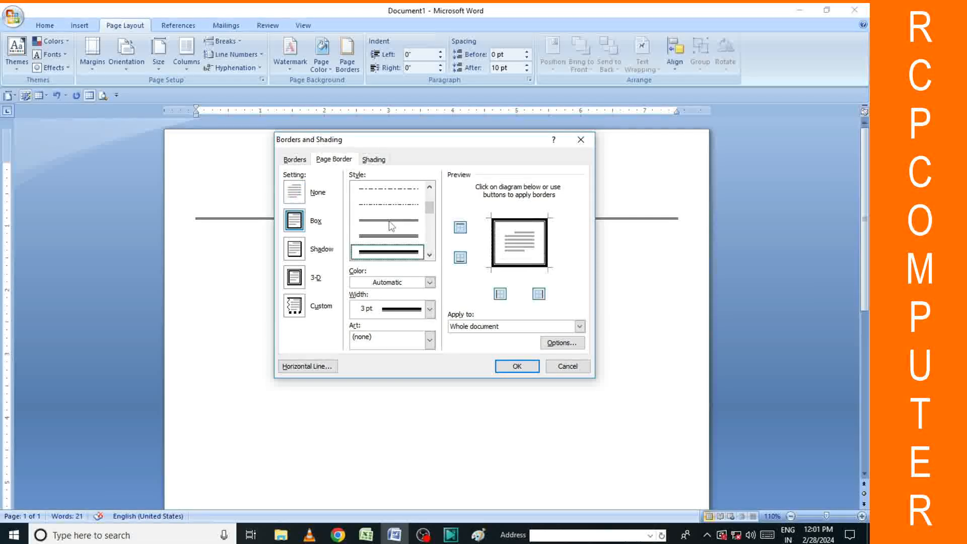
left_click(429, 310)
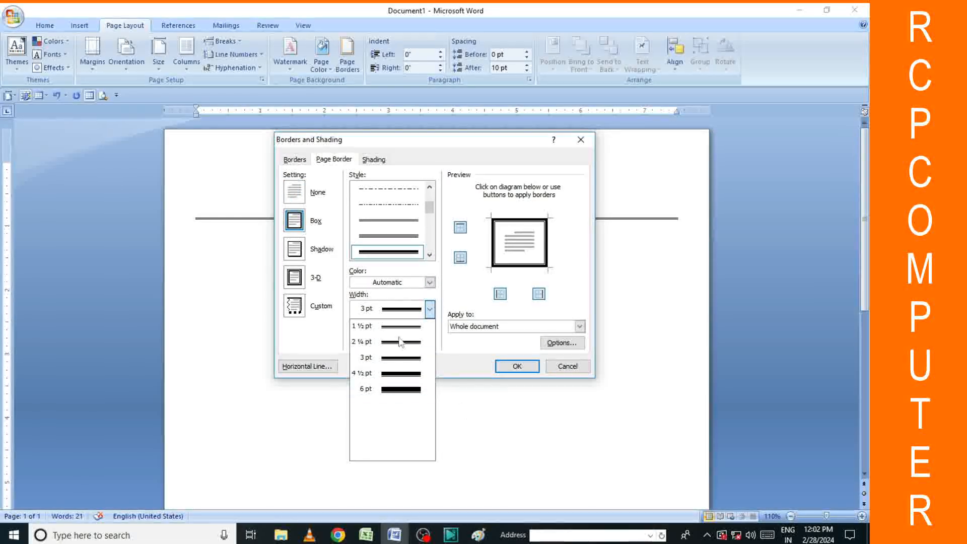
left_click(411, 342)
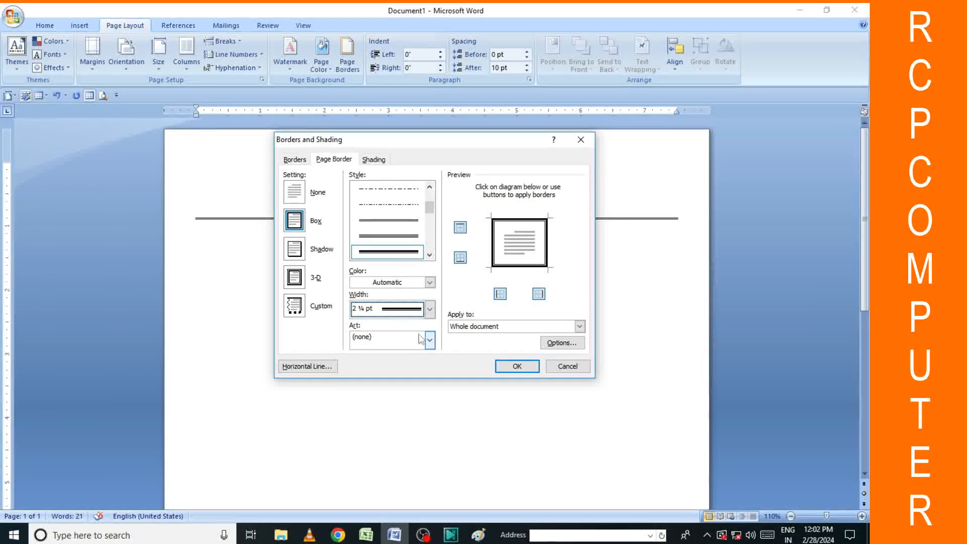
left_click(429, 282)
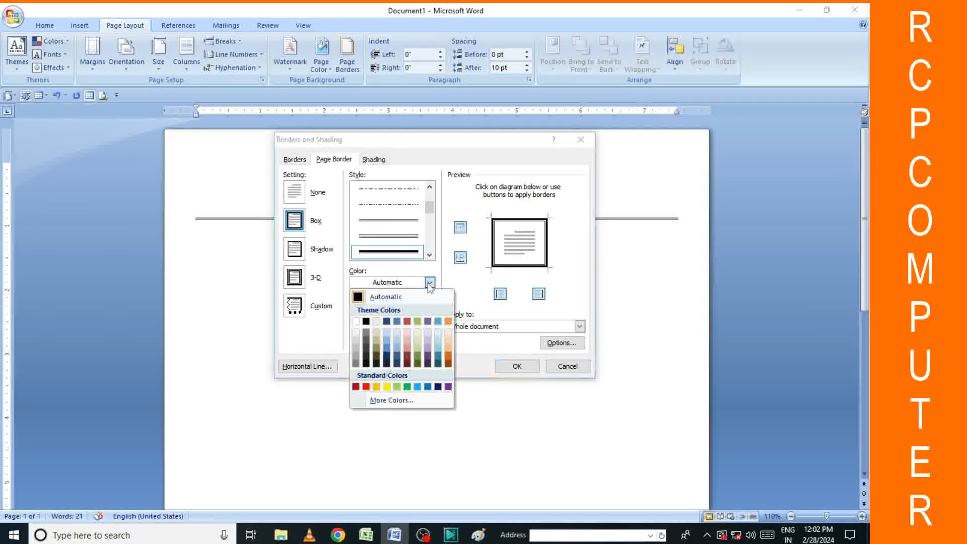
left_click(448, 356)
left_click(517, 366)
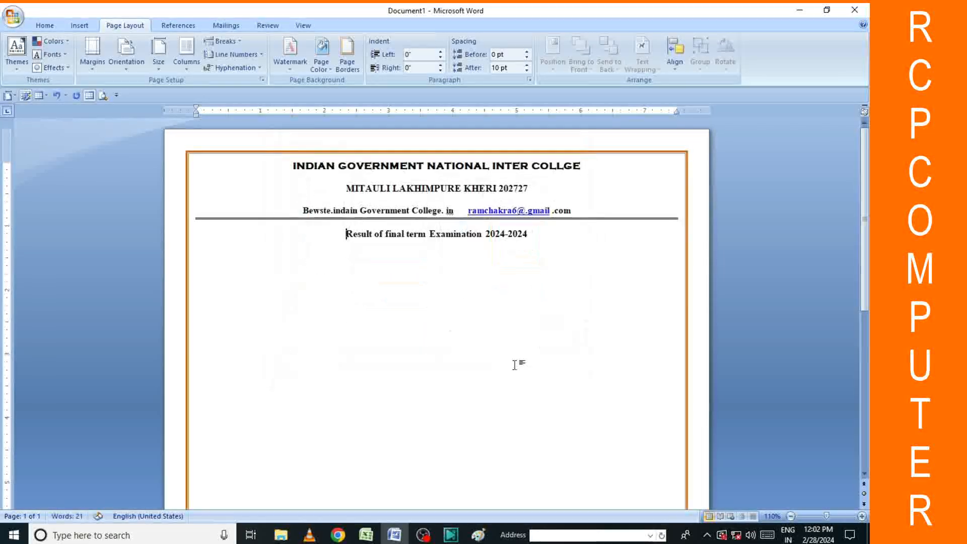
scroll(503, 345, "down", 5)
scroll(502, 345, "up", 5)
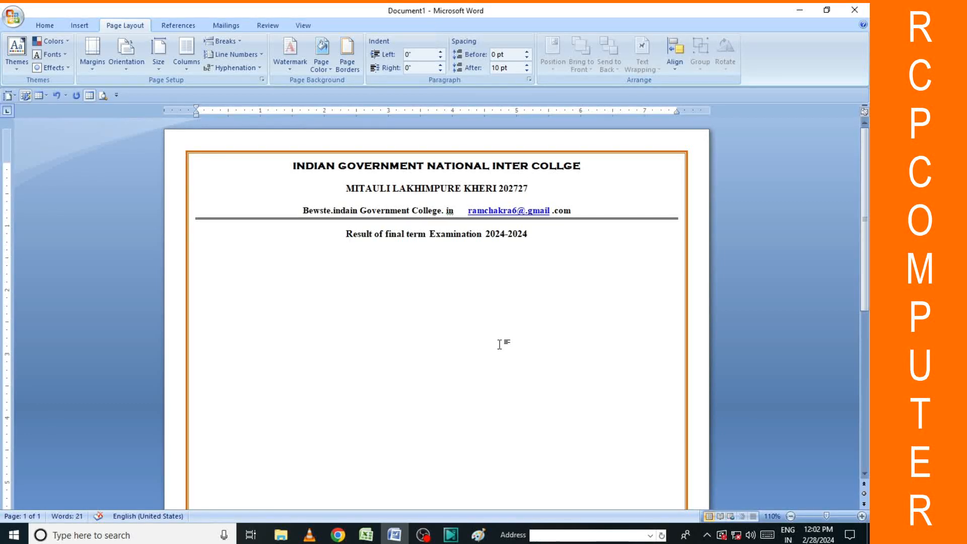
scroll(554, 302, "down", 5)
scroll(542, 297, "up", 5)
Save As with 01 appended, naming the file 'INDIAN GOVERNMENT NATIONAL INTER COLLGE01'.
left_click(15, 17)
mouse_move(45, 129)
left_click(116, 93)
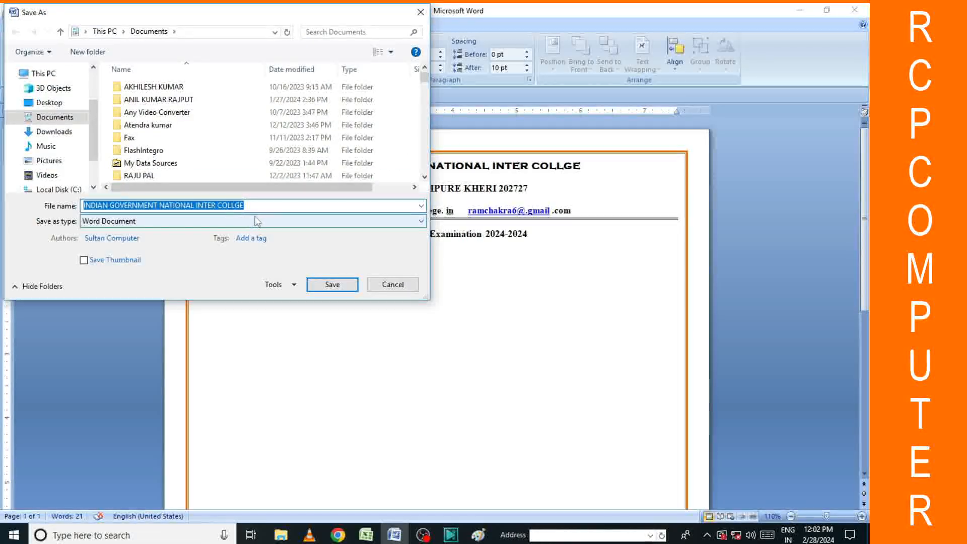
left_click(262, 205)
type("01")
key("Return")
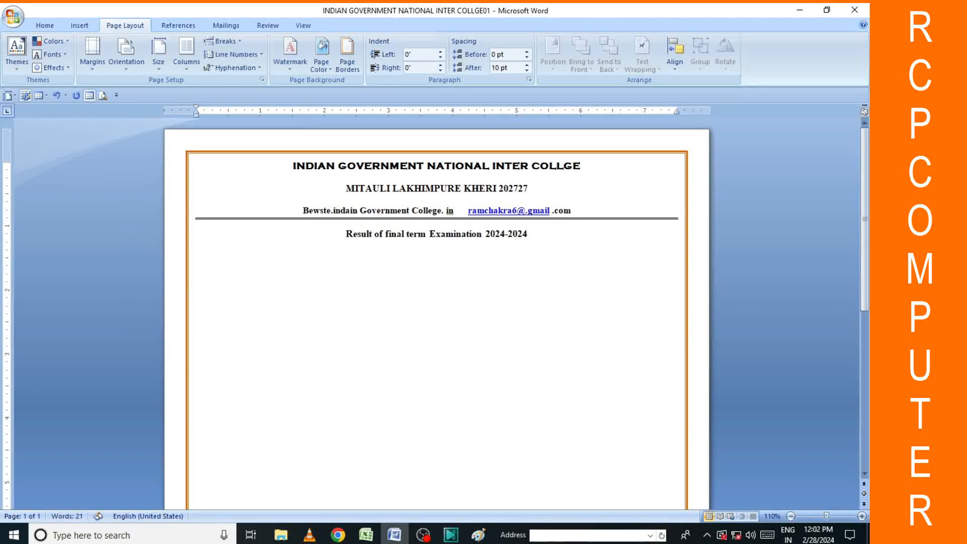
double_click(214, 263)
Insert a 2x1 table (one row, two columns) on the blank line below the title.
left_click(79, 25)
left_click(104, 68)
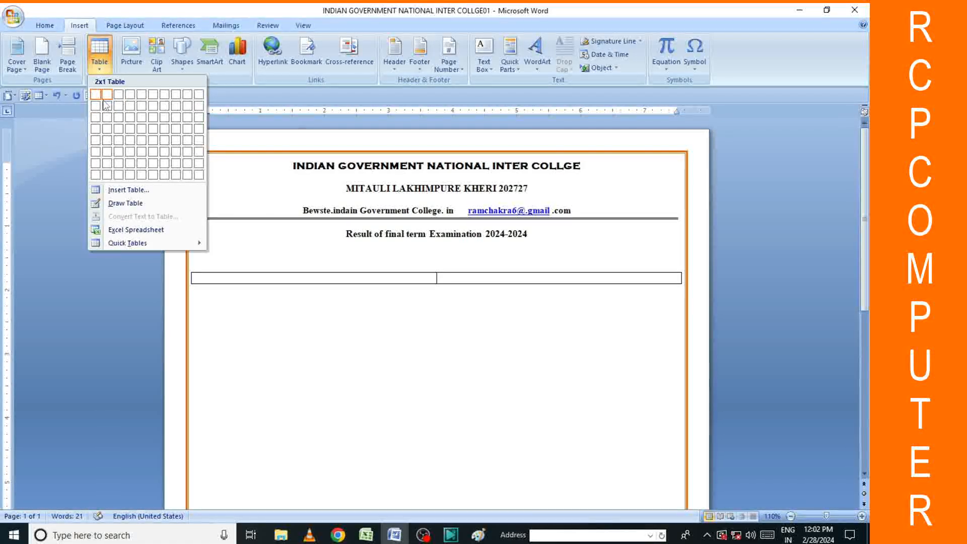
left_click(105, 97)
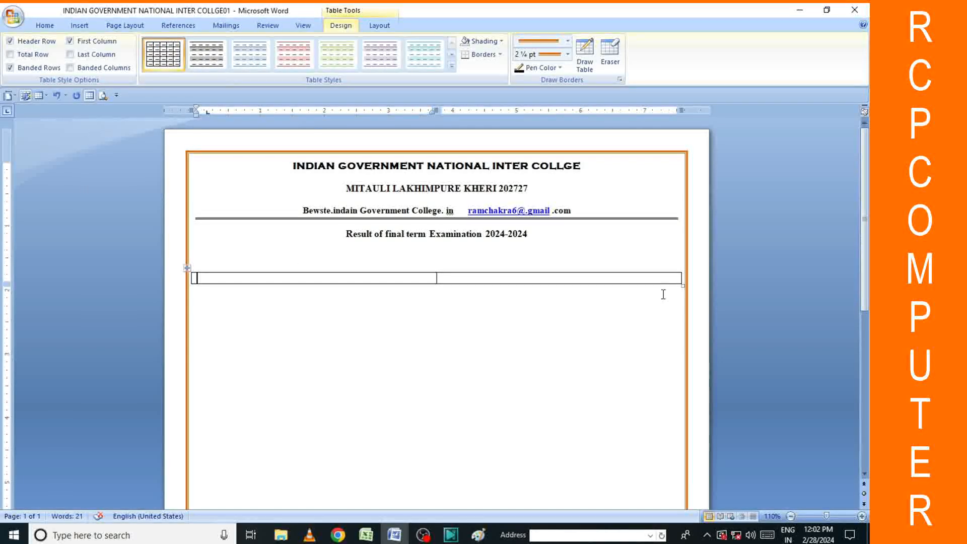
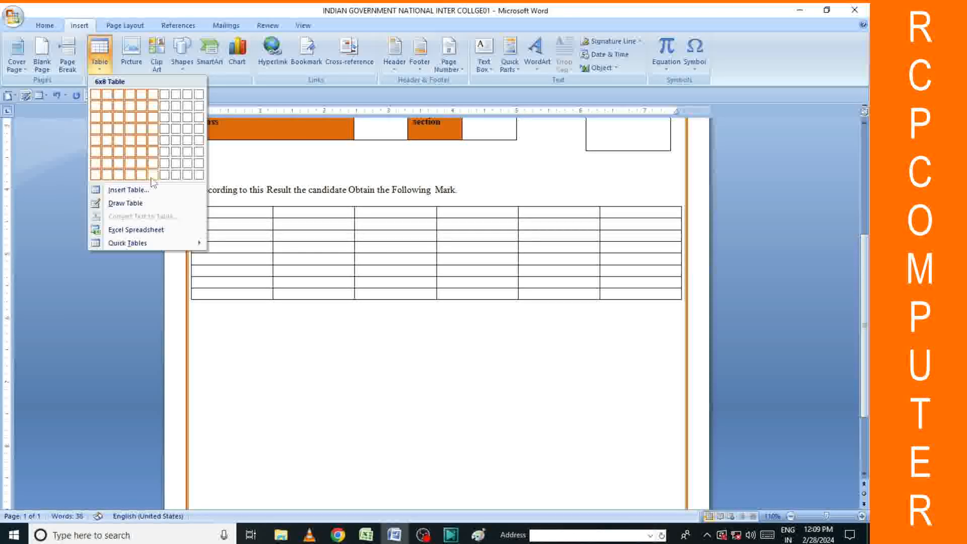
Insert a 6x8 table below the results sentence, make its rows taller, and type s.r in the first cell.
left_click(152, 176)
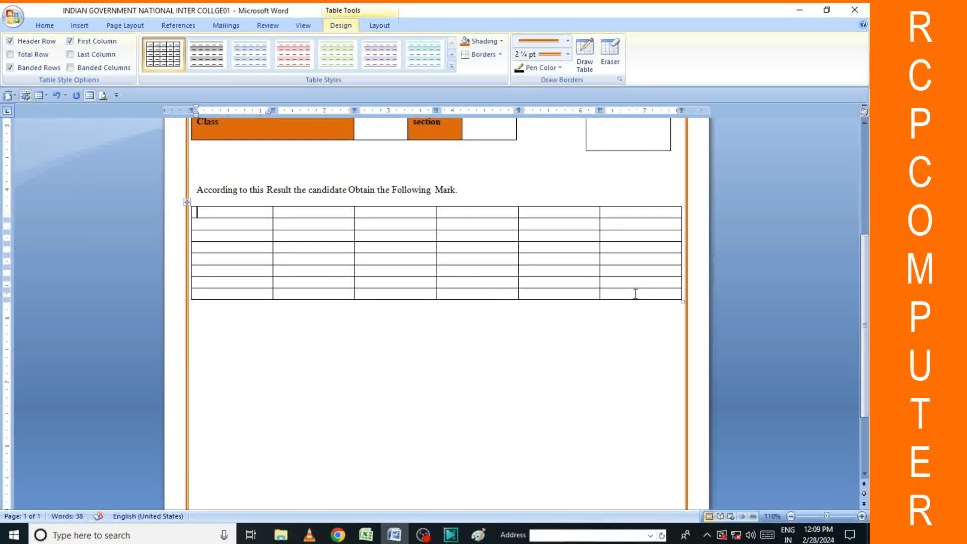
left_click_drag(681, 300, 683, 346)
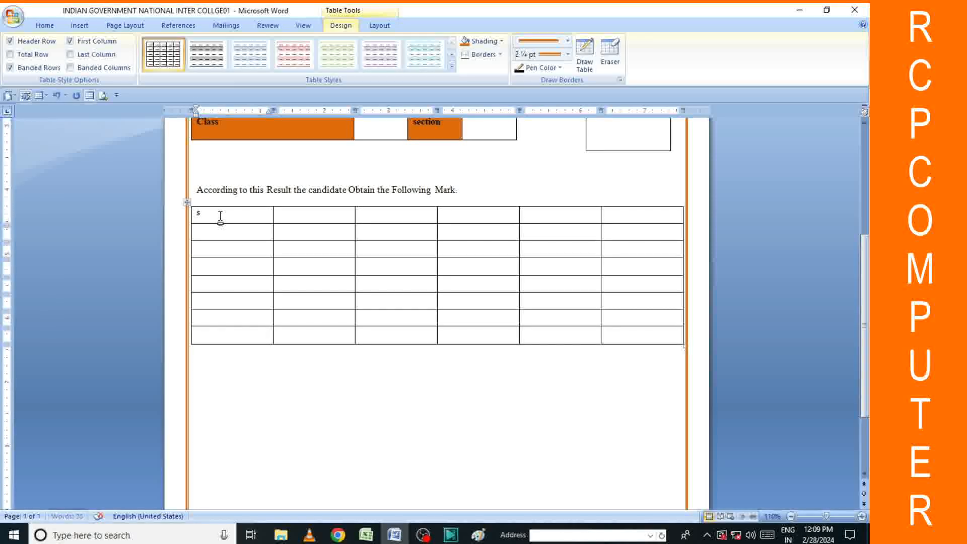
type(".r")
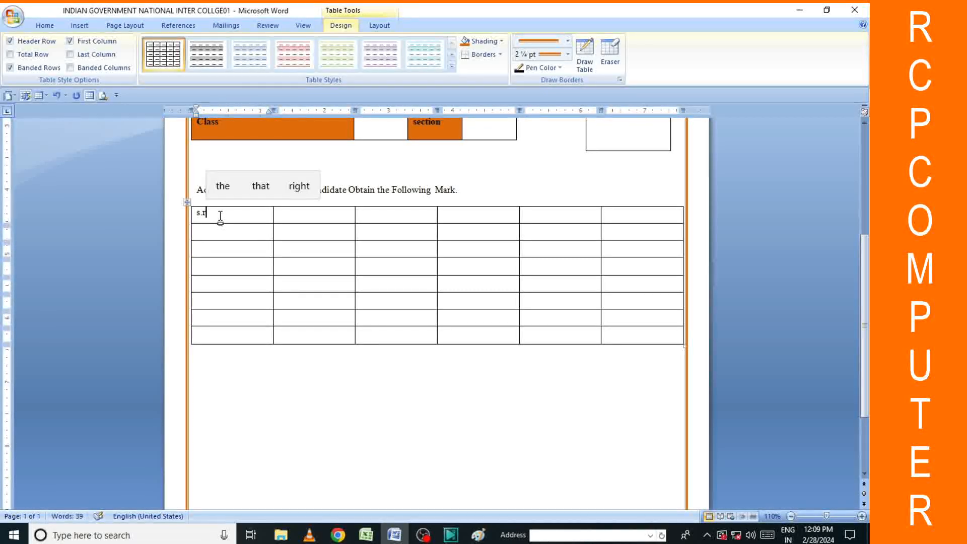
key("BackSpace")
key("BackSpace")
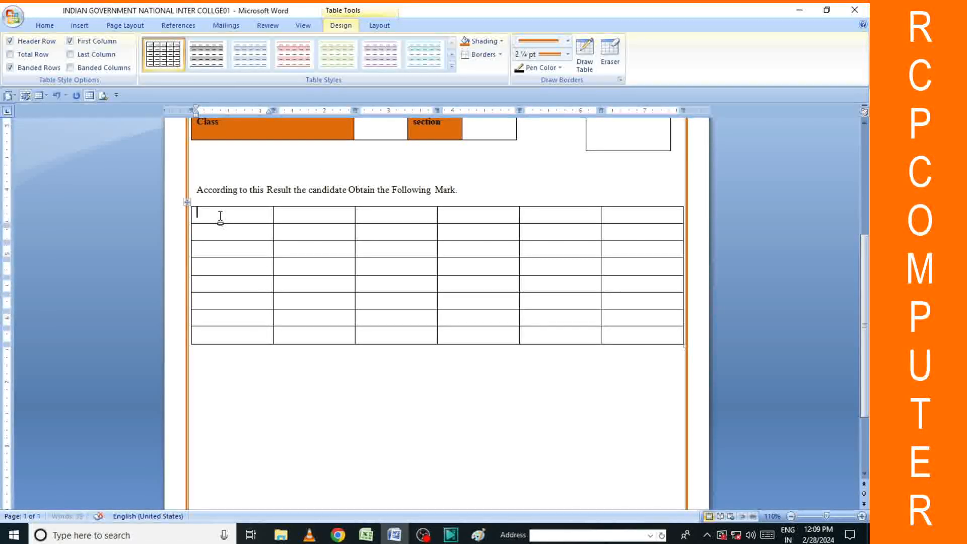
type("sr")
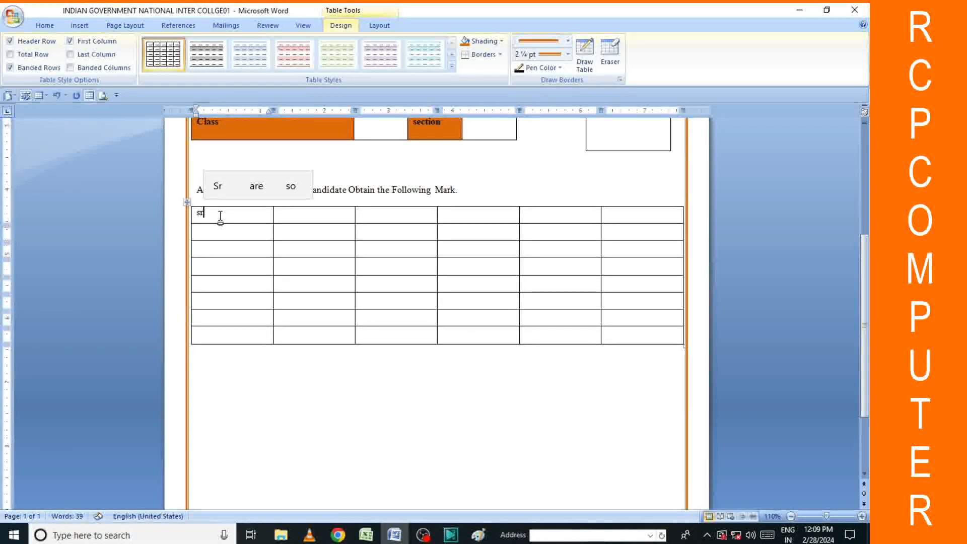
key("BackSpace")
type(".")
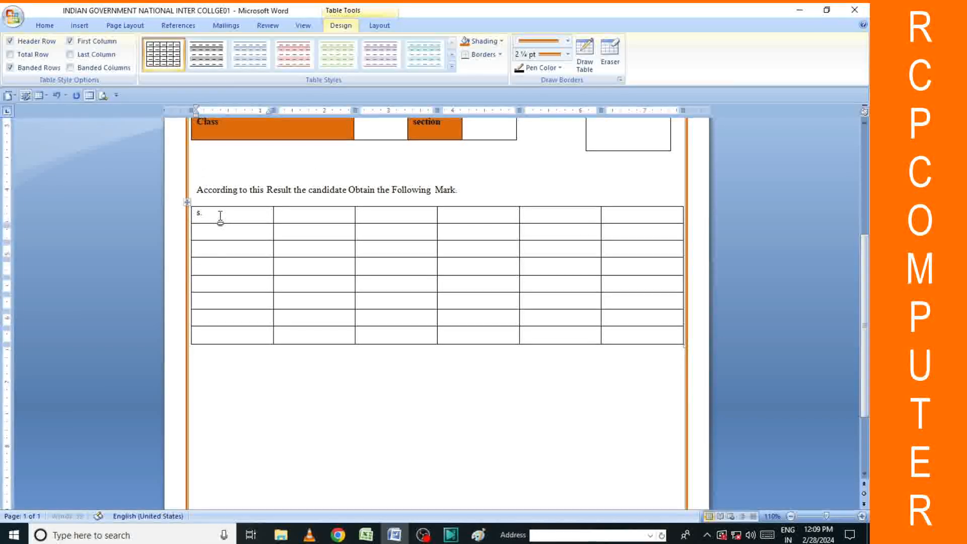
key("Tab")
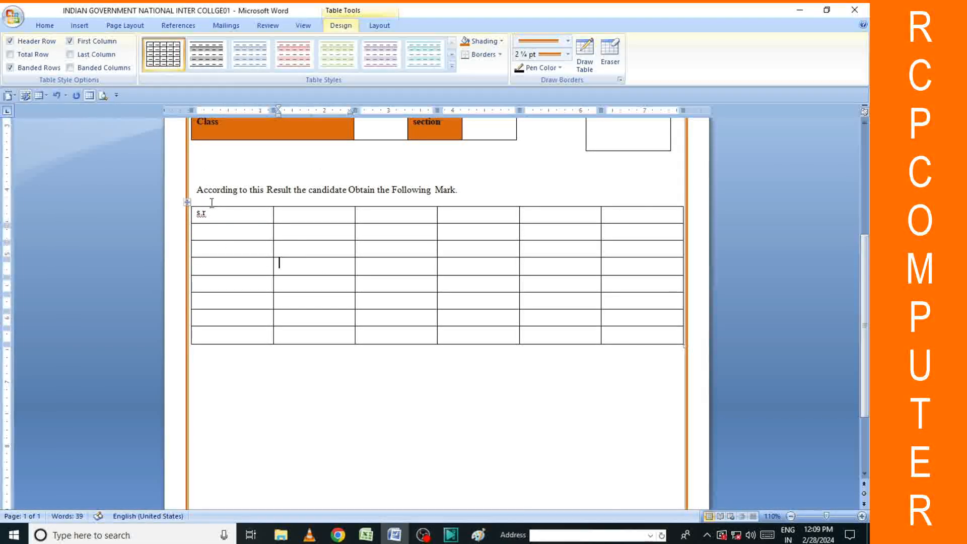
left_click(50, 26)
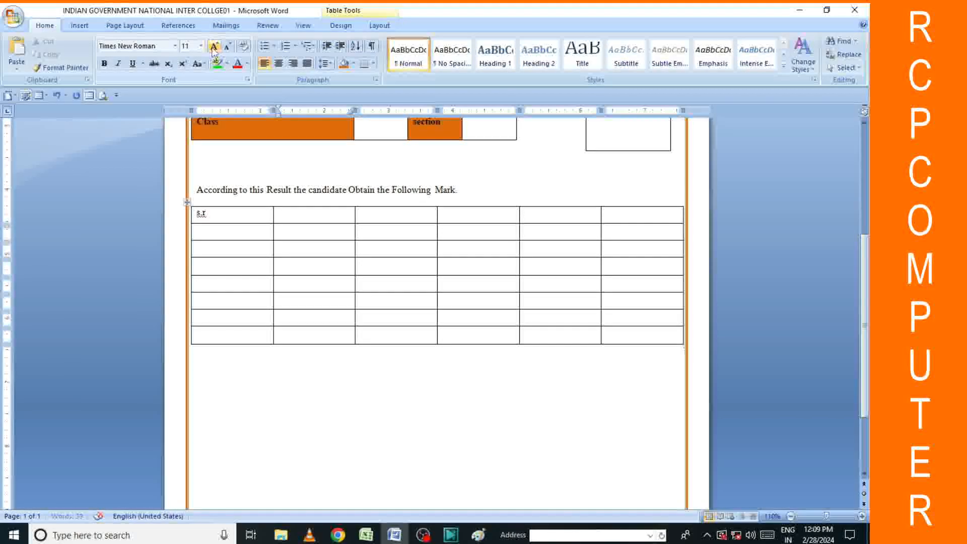
Enlarge the whole table's font and type the s.r and Subject headings.
left_click(188, 202)
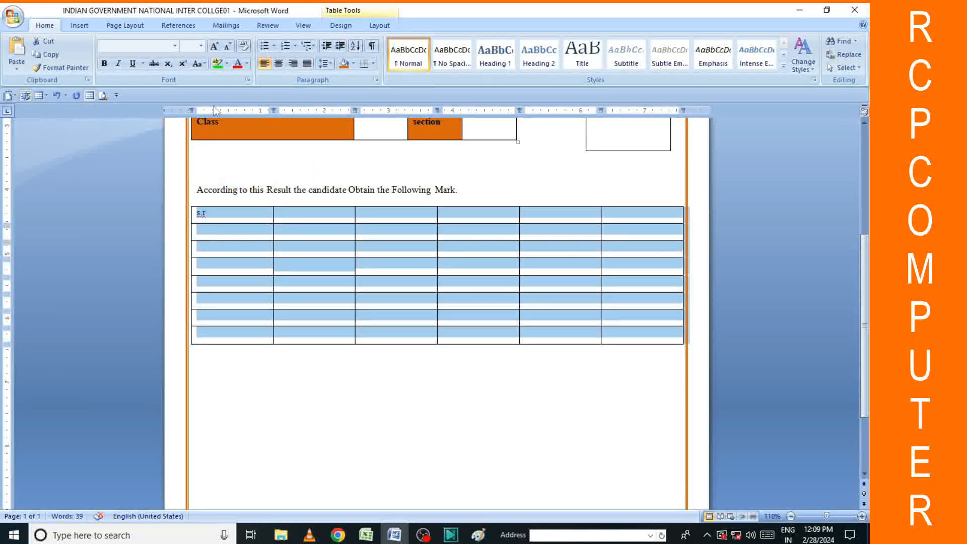
left_click(216, 47)
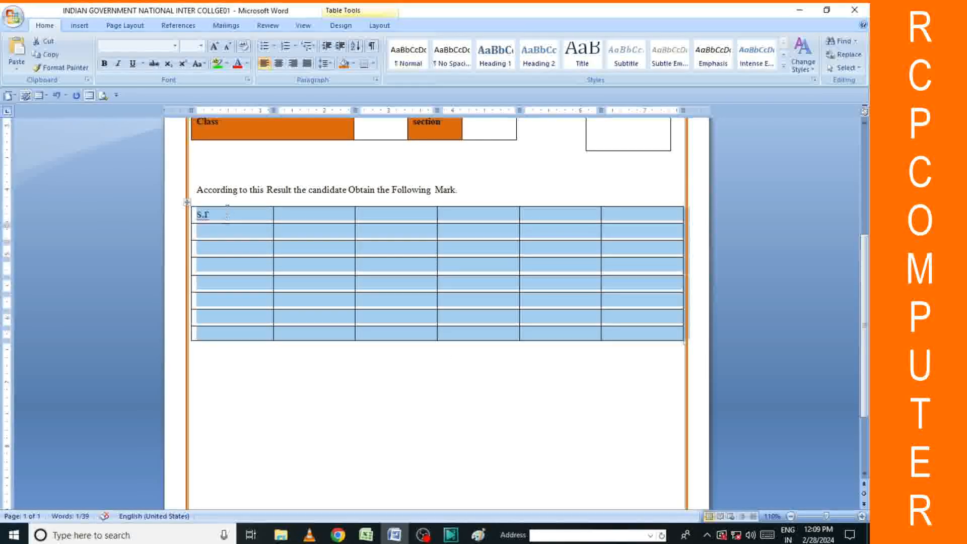
left_click(225, 212)
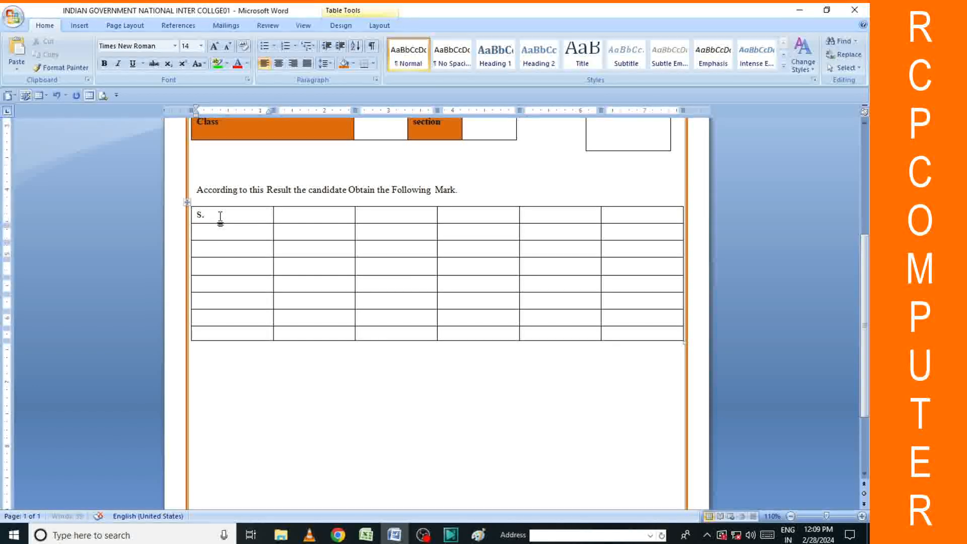
type("s")
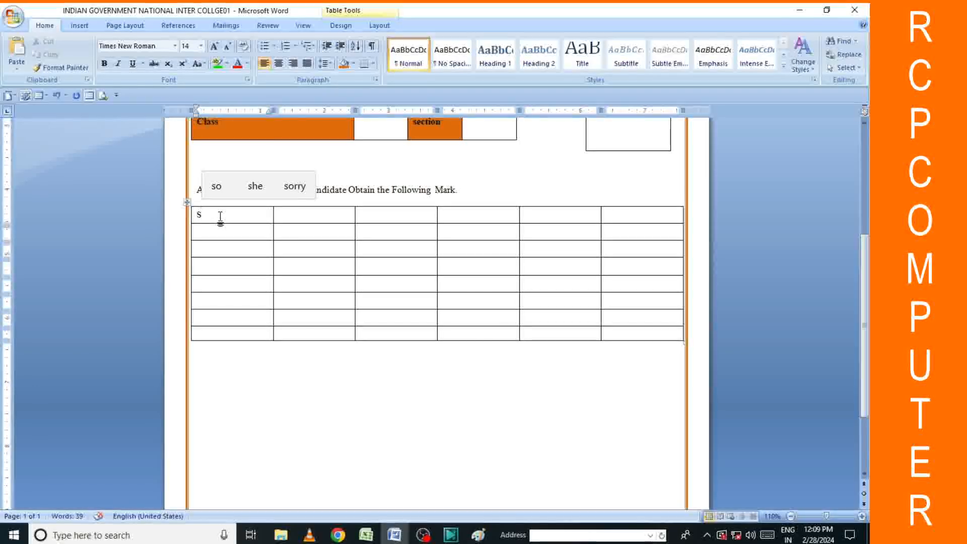
type(".r")
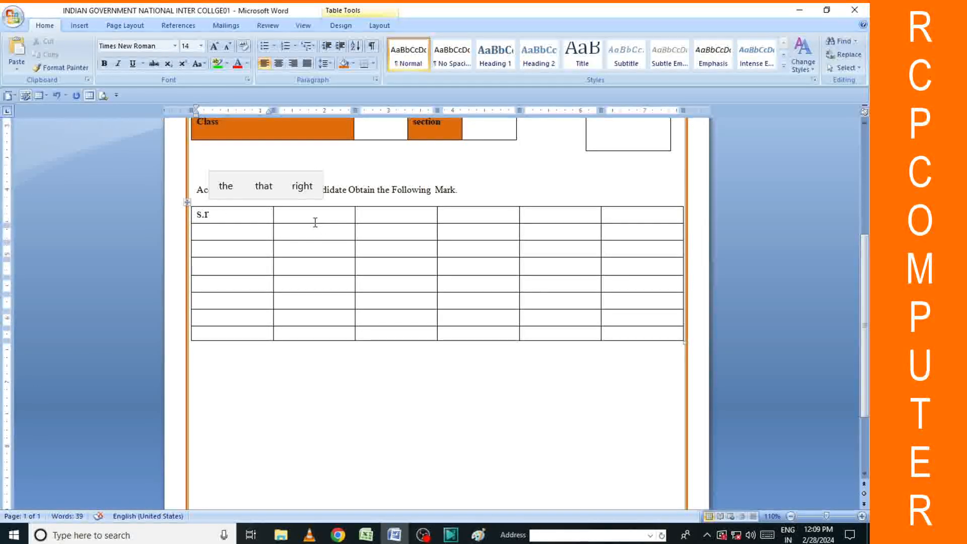
left_click(310, 218)
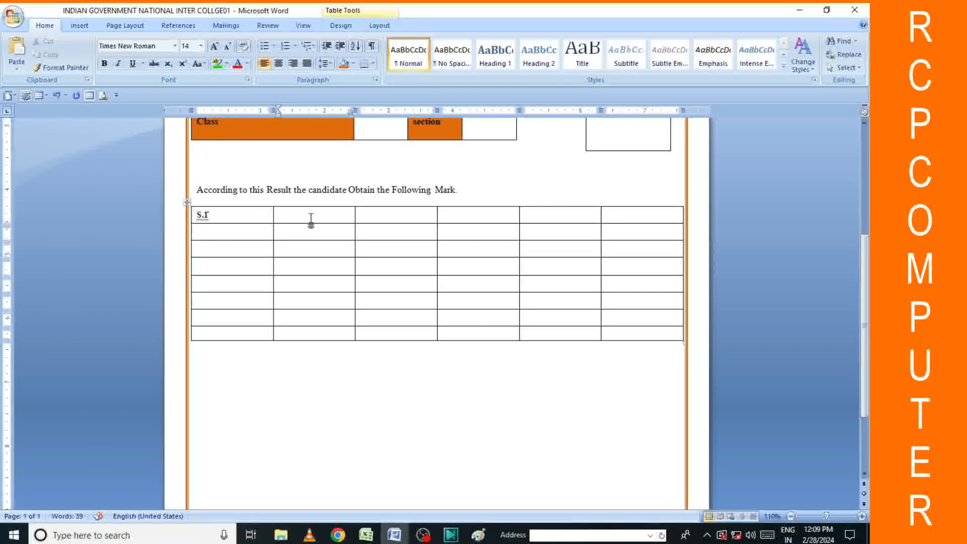
type("su")
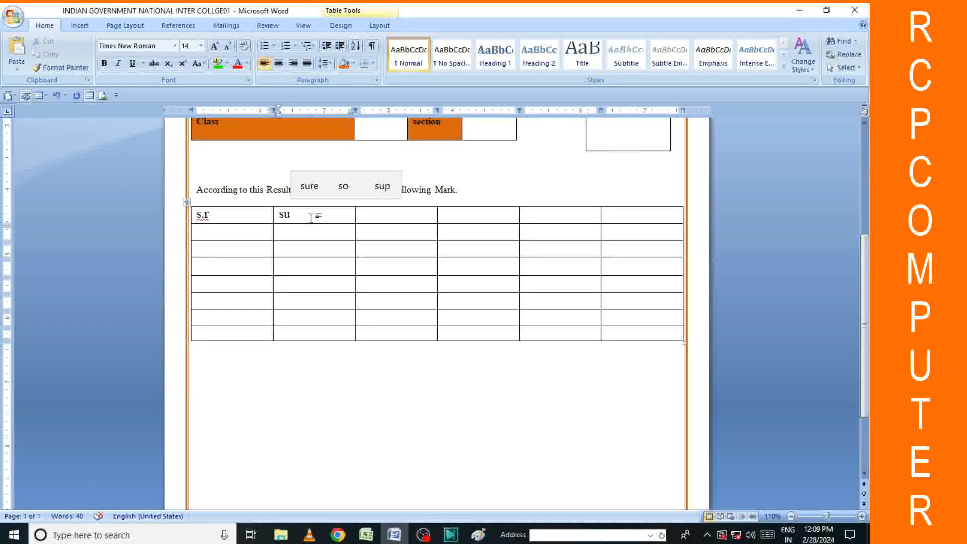
type("ject")
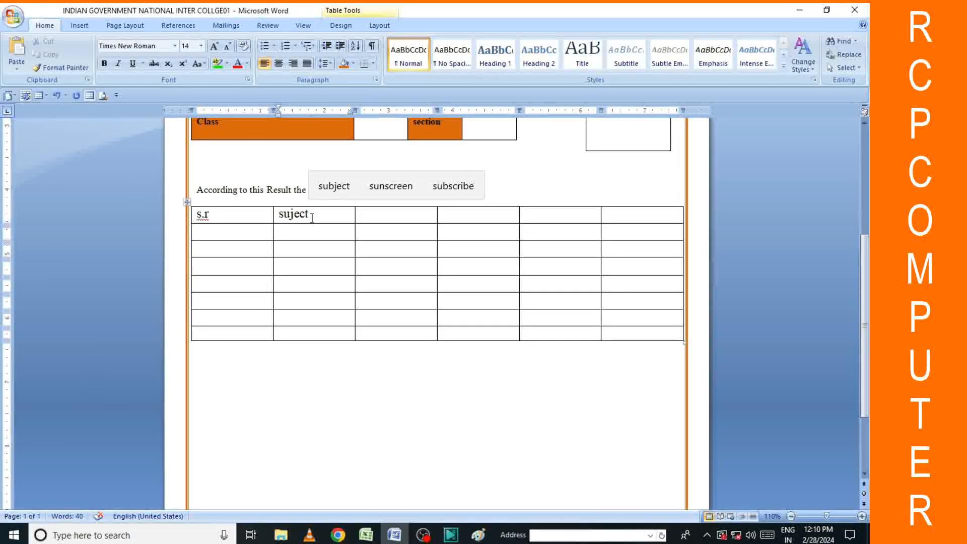
key("BackSpace")
key("BackSpace")
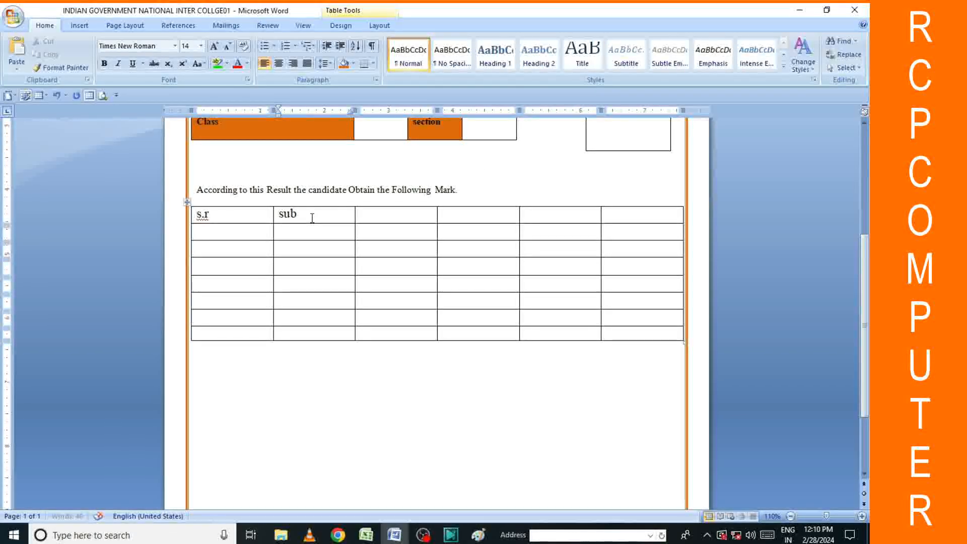
type("ject")
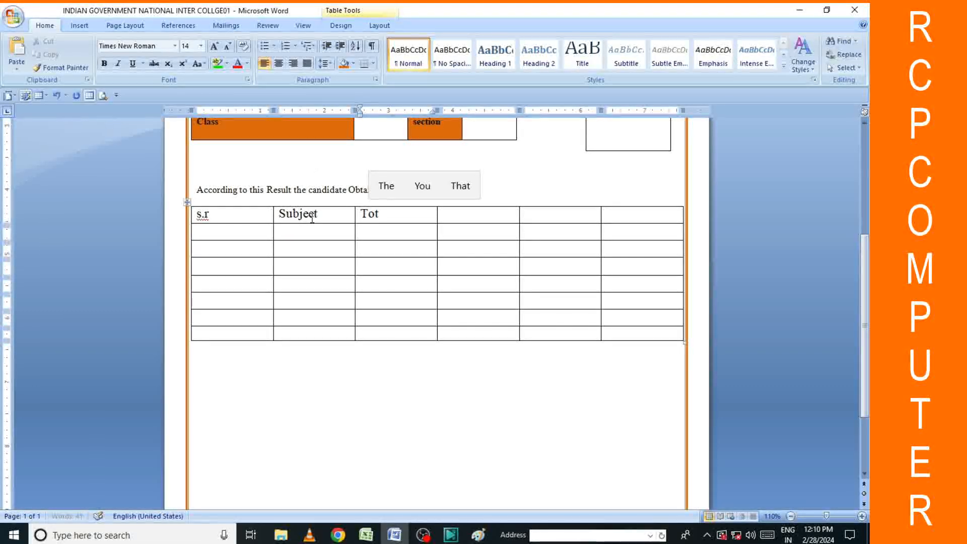
Fill in the Total marks, Obtain marks, Percentage and Grade headings.
type("al mark")
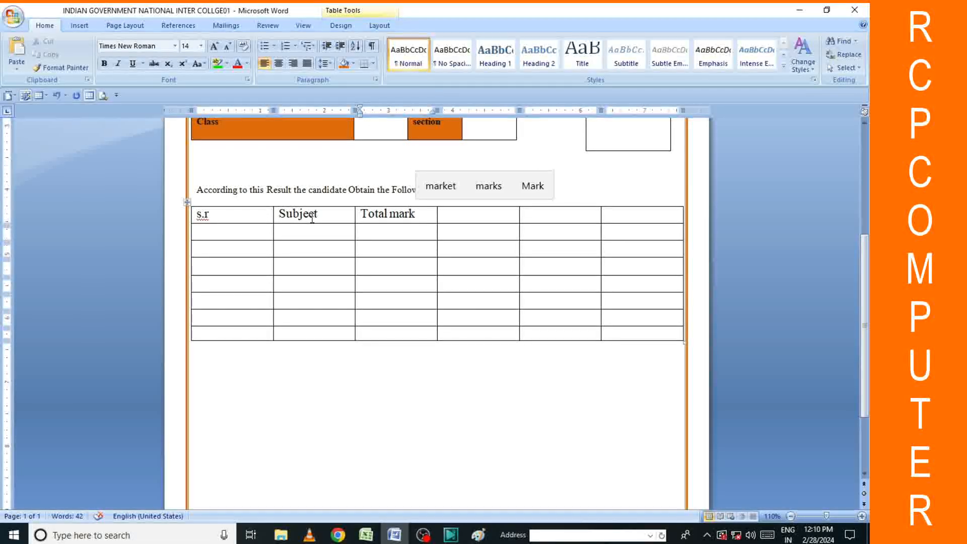
type("s")
key("Tab")
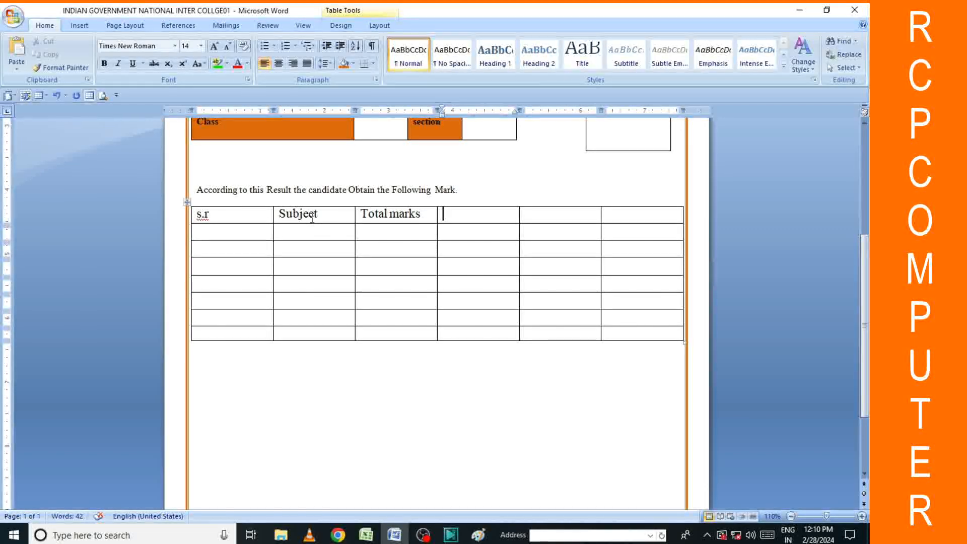
type("Ob")
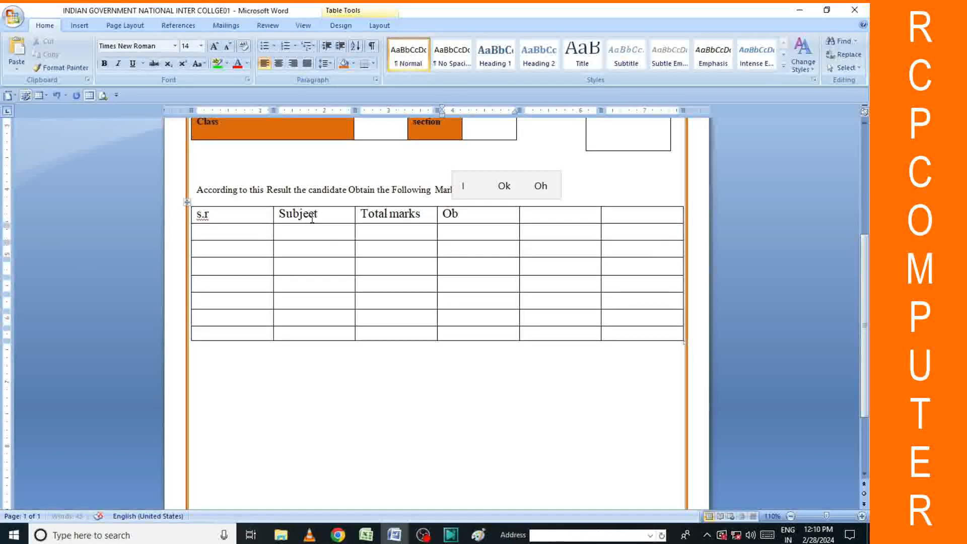
type("t")
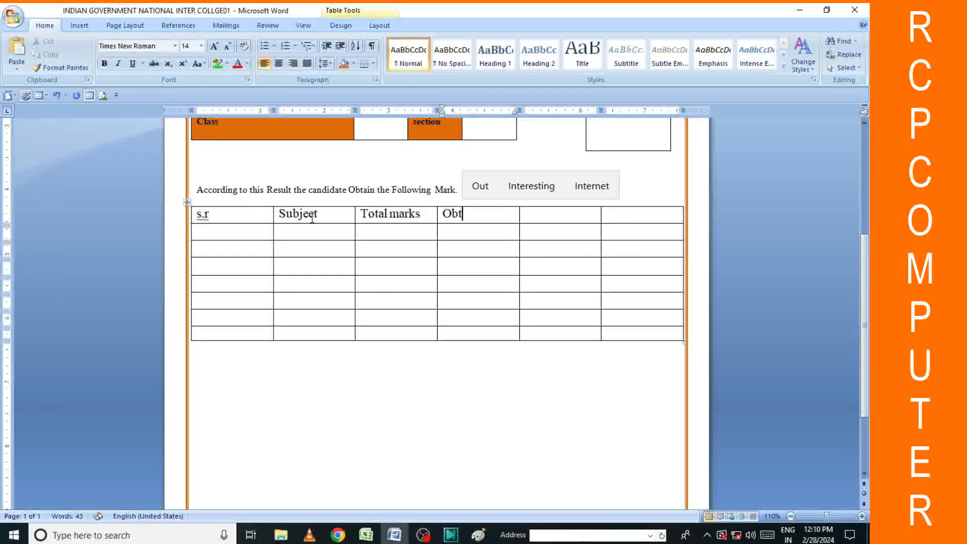
type("ain mark")
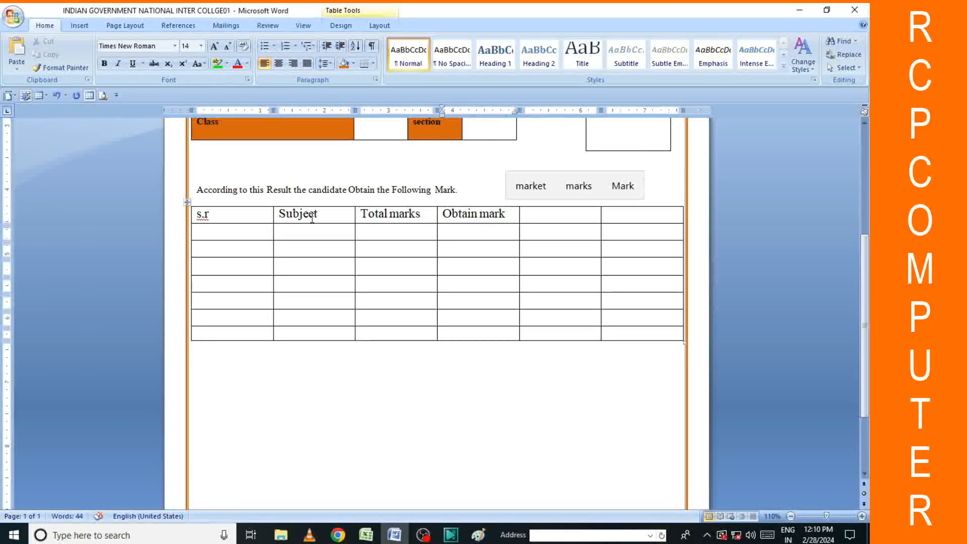
type("s")
key("Tab")
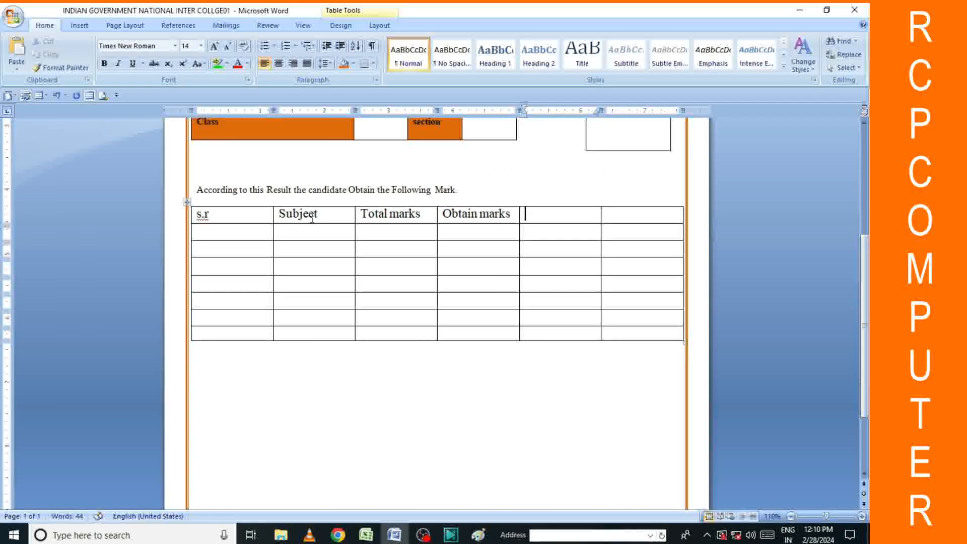
type("per")
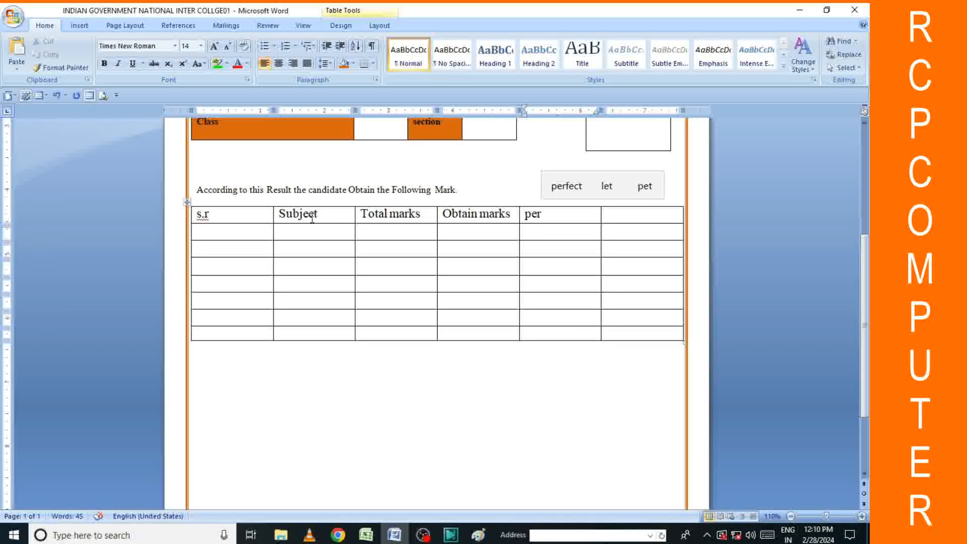
type("cen")
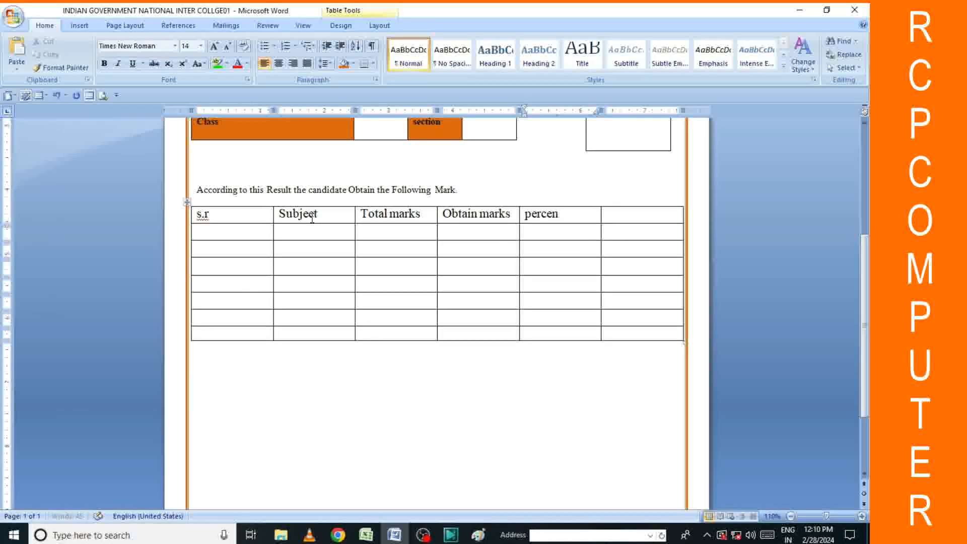
type("tage ")
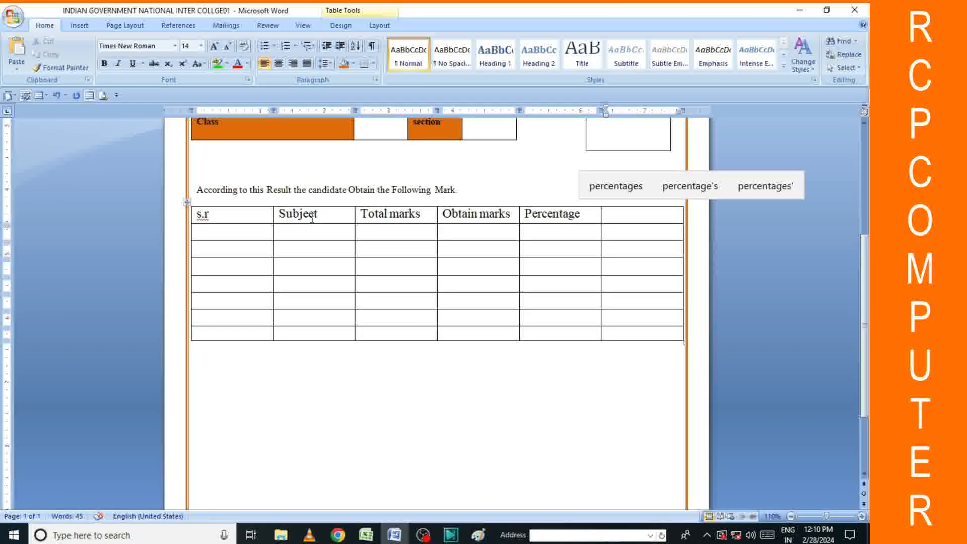
type("Gr")
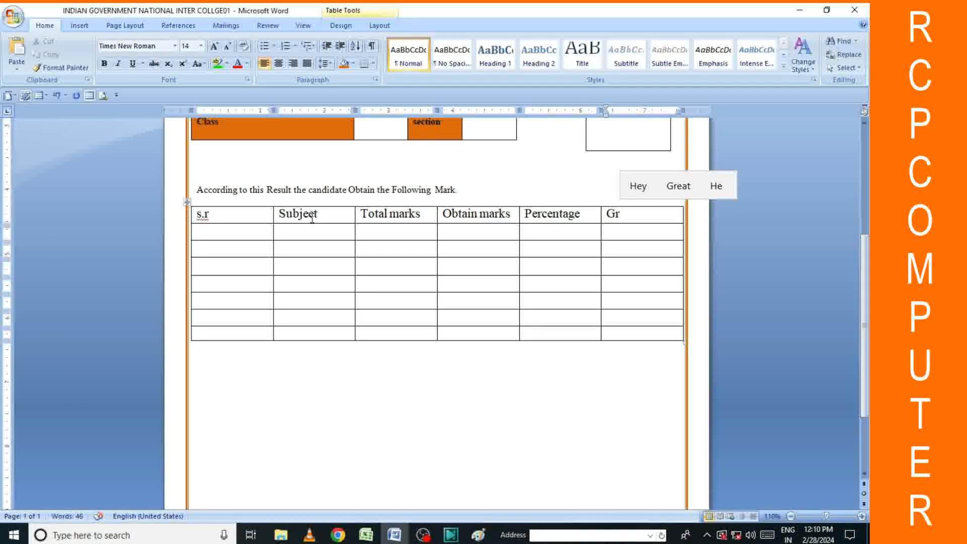
type("ade")
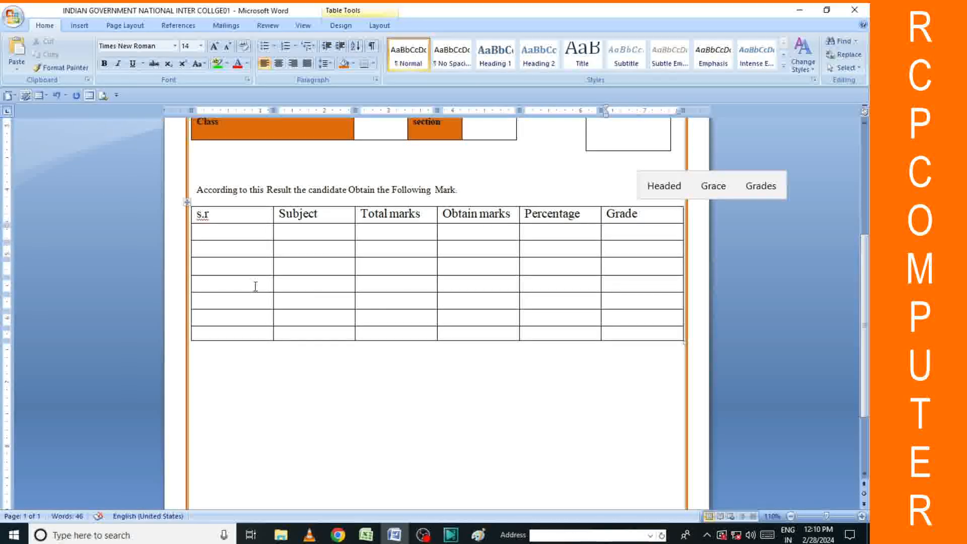
left_click(230, 233)
Fill in the remaining serial numbers down the s.r column.
type("1")
key("Down")
type("2")
key("Down")
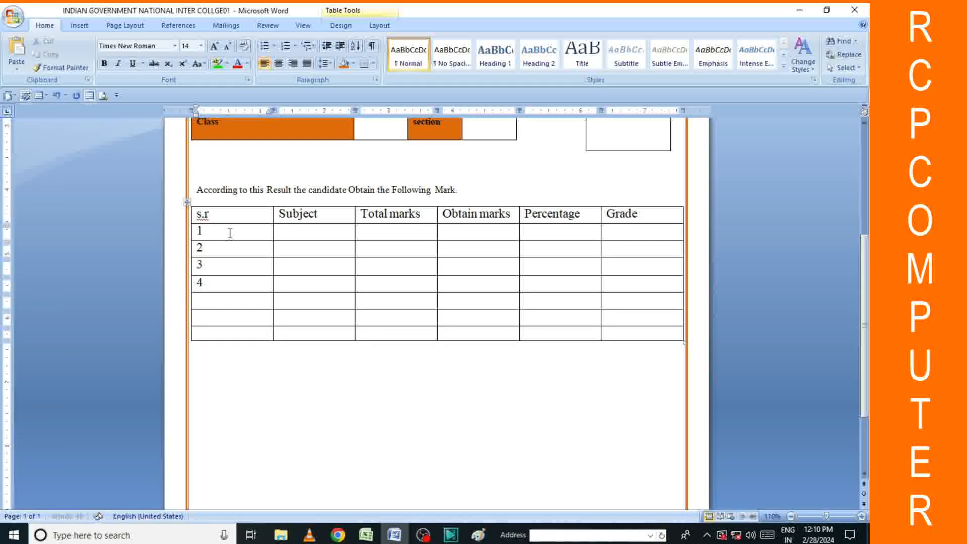
type("5")
Merge the last row's s.r and Subject cells and type Total in the merged cell.
left_click(255, 333)
left_click(290, 335)
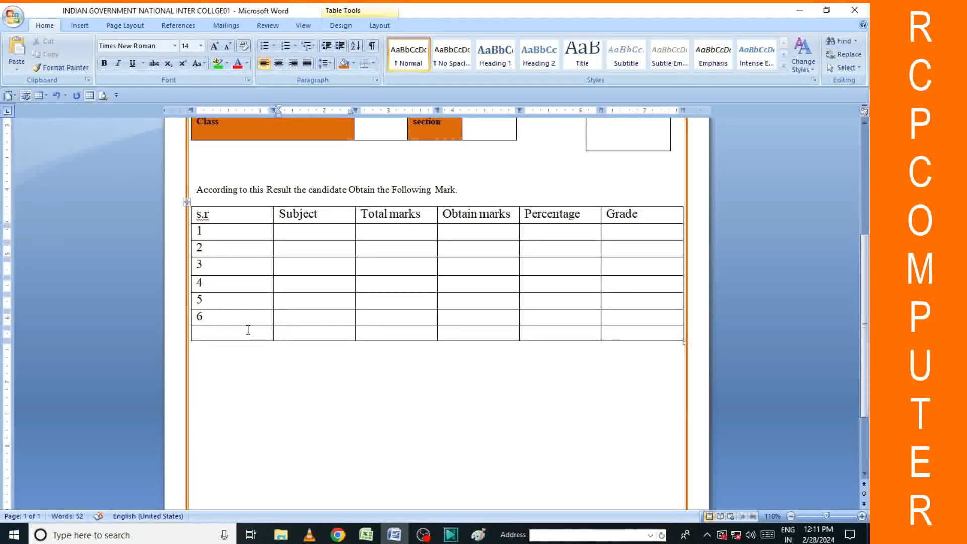
left_click_drag(240, 335, 305, 343)
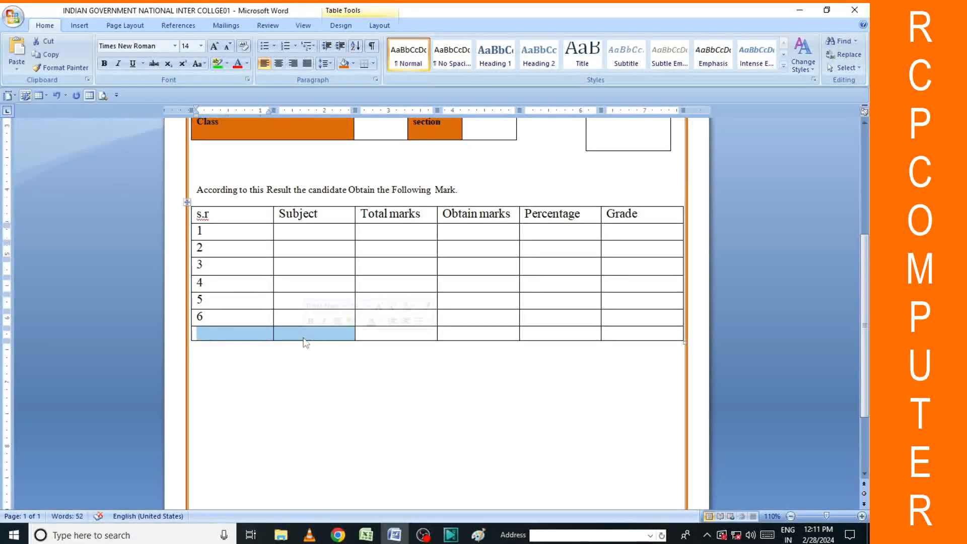
left_click(388, 28)
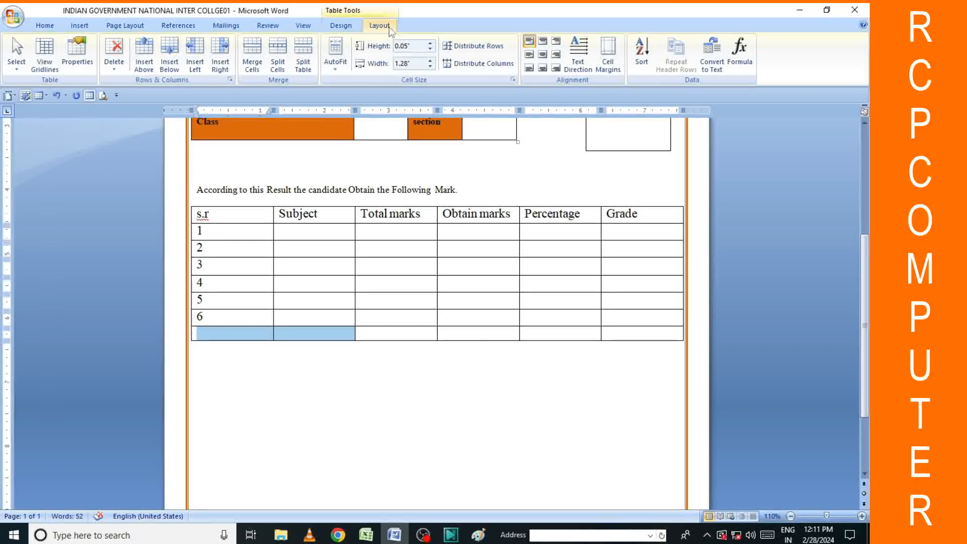
left_click(255, 67)
left_click(311, 337)
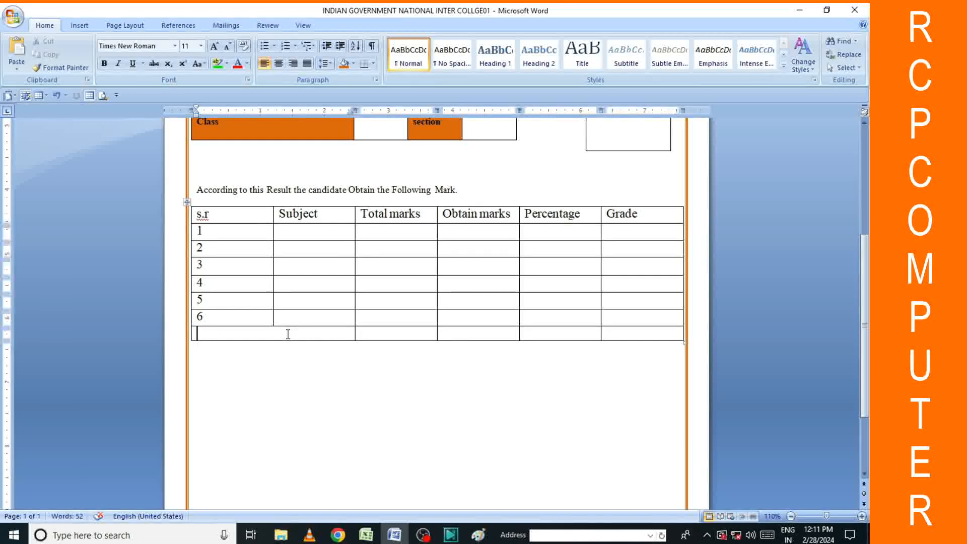
type("T")
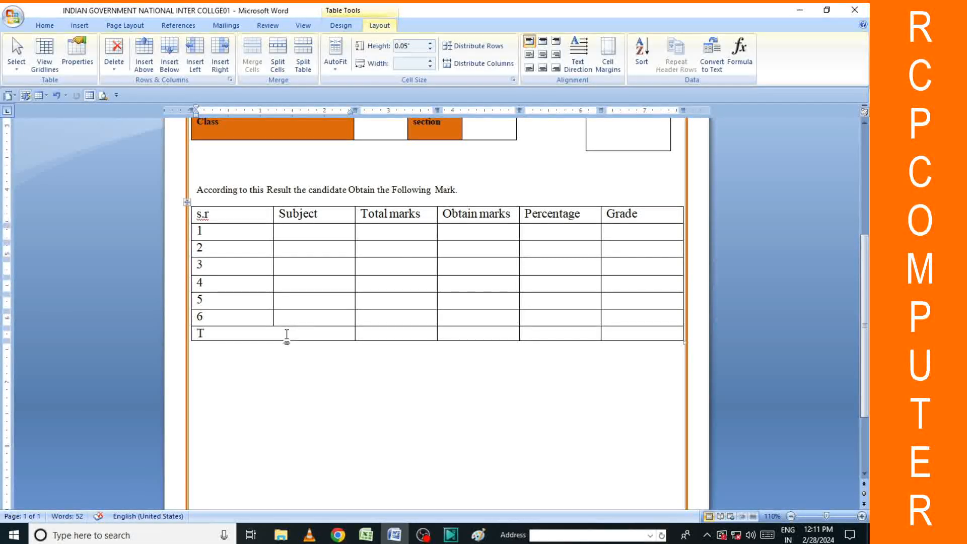
type("otal")
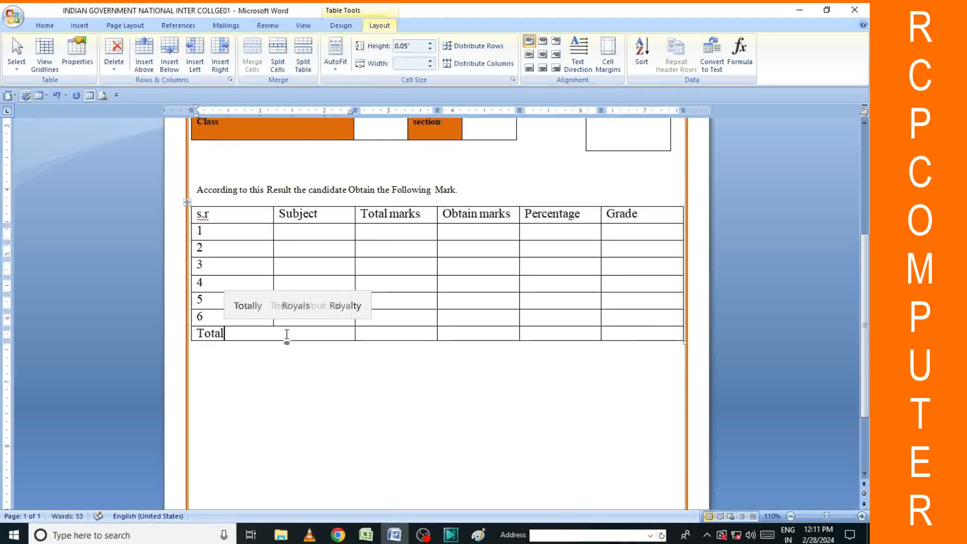
Shade the header row and the Total row orange.
left_click(331, 369)
left_click(259, 219)
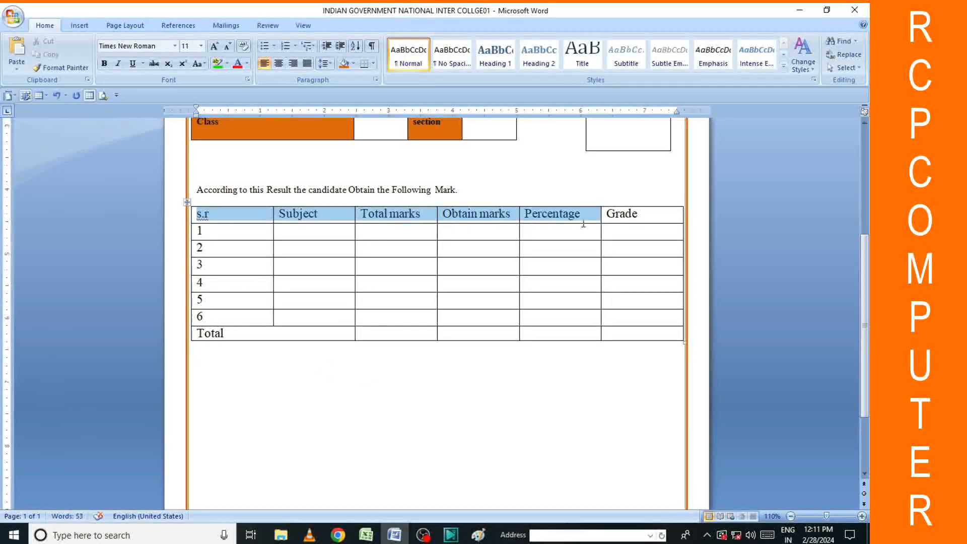
left_click_drag(567, 223, 648, 222)
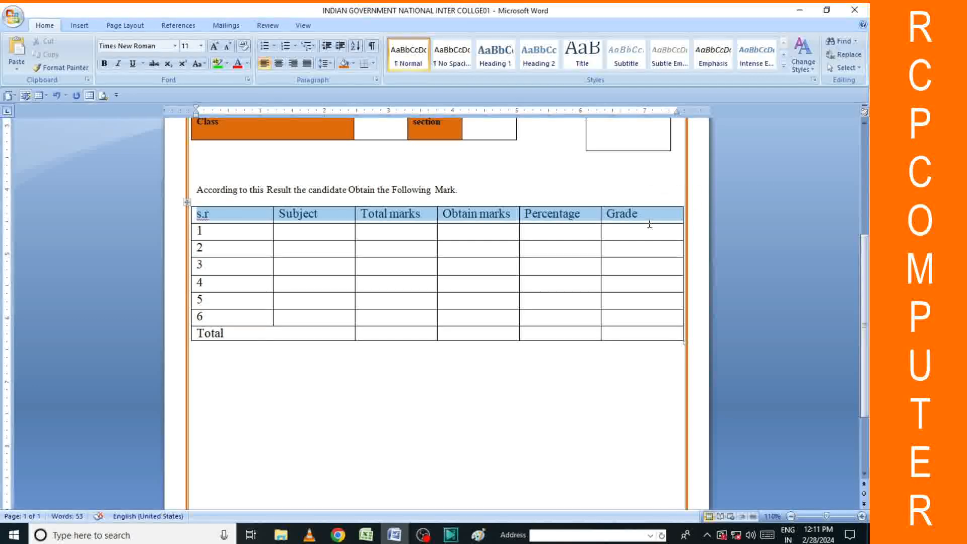
left_click(45, 25)
left_click(345, 63)
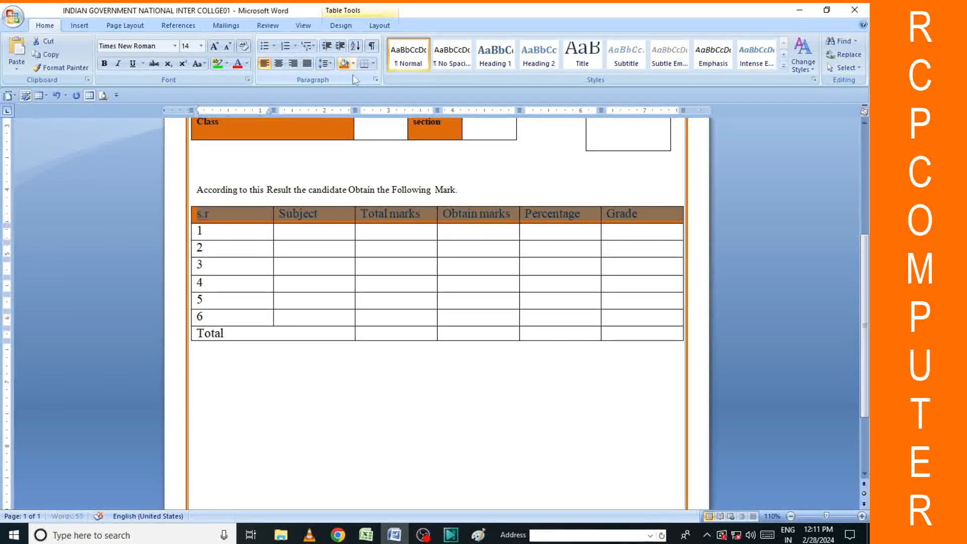
left_click(510, 360)
left_click_drag(221, 332, 618, 343)
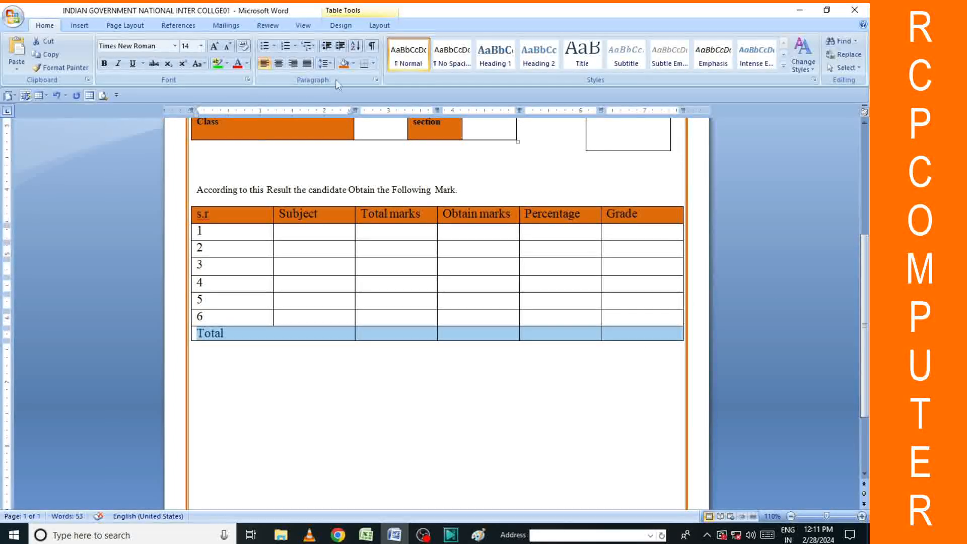
left_click(346, 63)
left_click(515, 360)
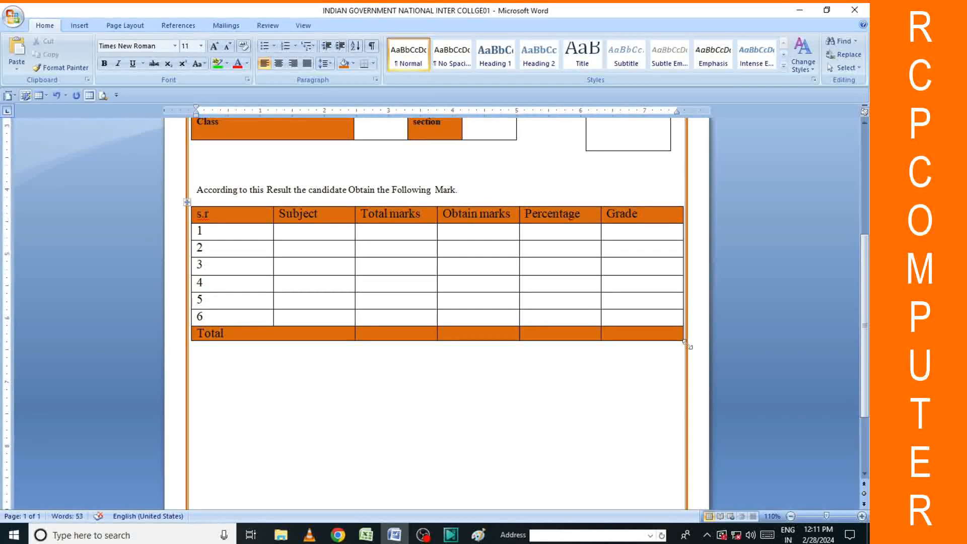
Stretch the table downward so all its rows are taller.
left_click_drag(683, 344, 682, 383)
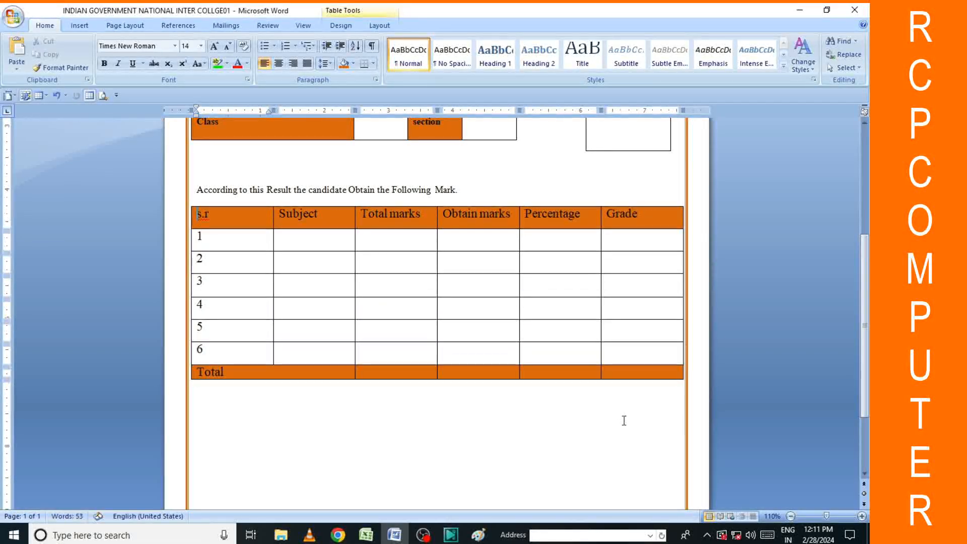
scroll(614, 420, "down", 2)
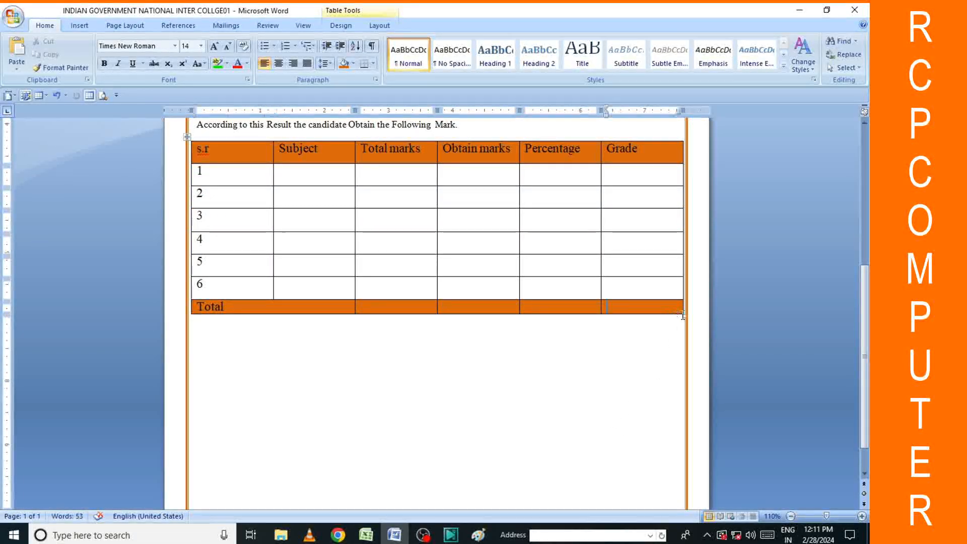
left_click_drag(686, 316, 683, 319)
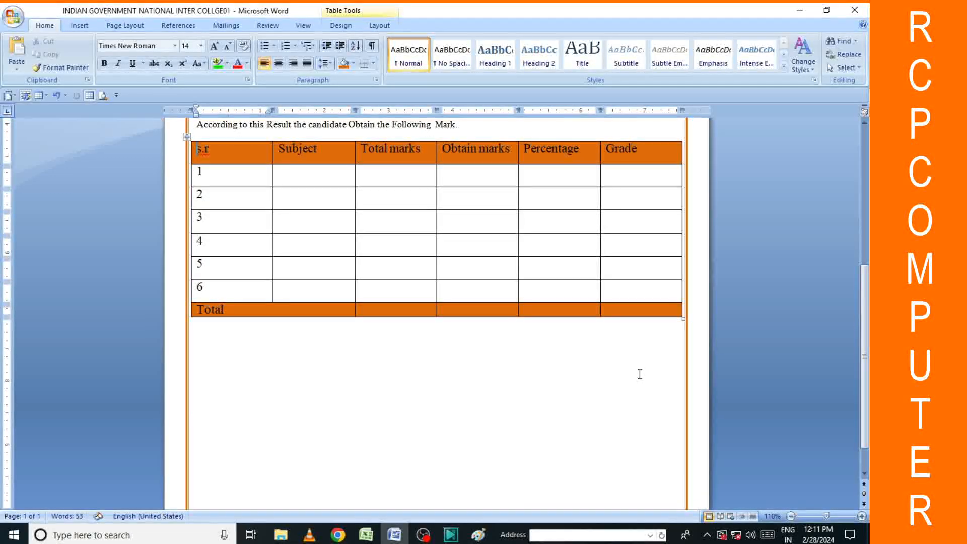
left_click(496, 370)
scroll(496, 372, "up", 3)
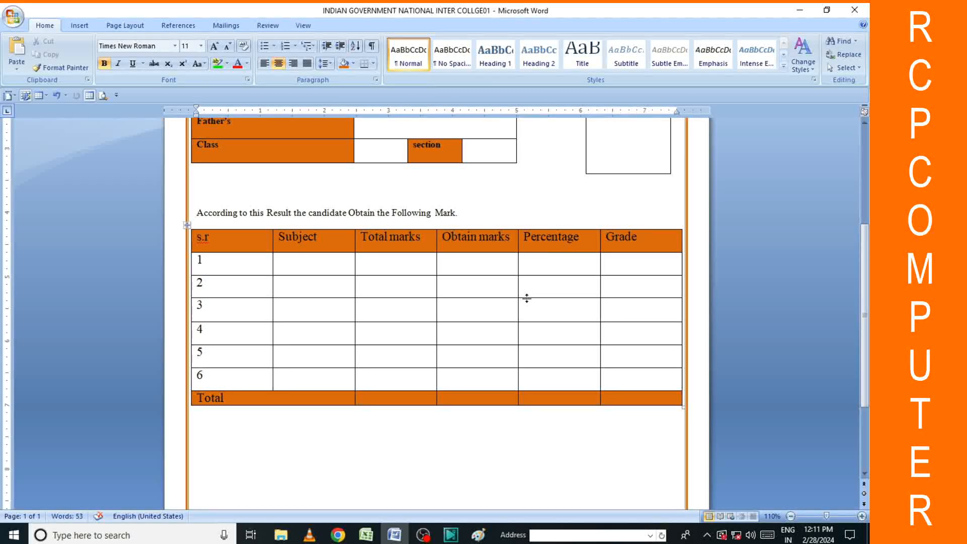
scroll(525, 299, "down", 5)
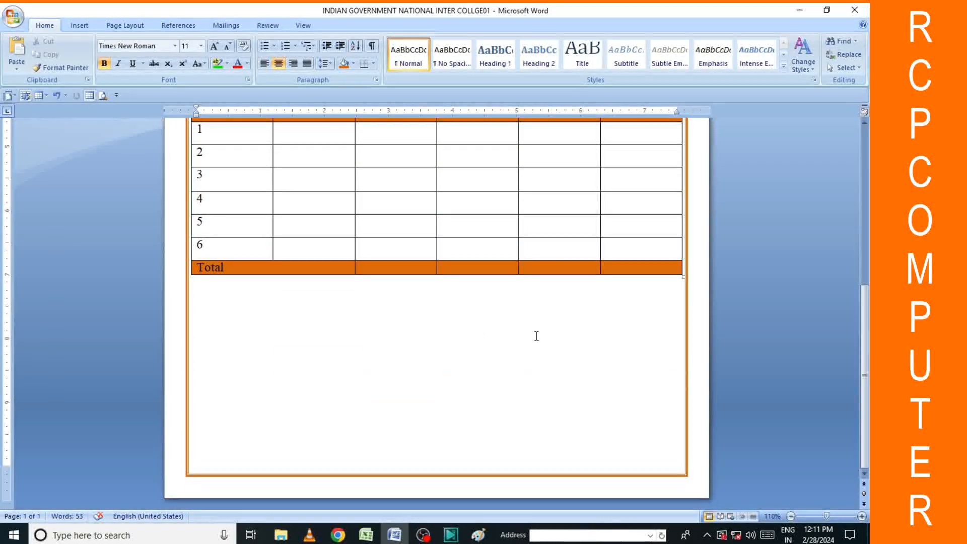
scroll(554, 287, "up", 3)
scroll(538, 284, "up", 7)
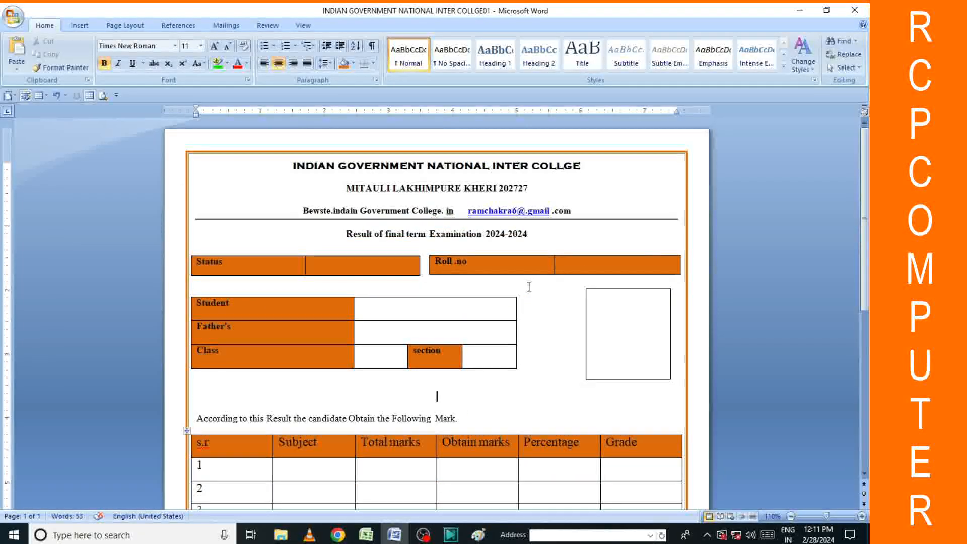
scroll(524, 285, "down", 10)
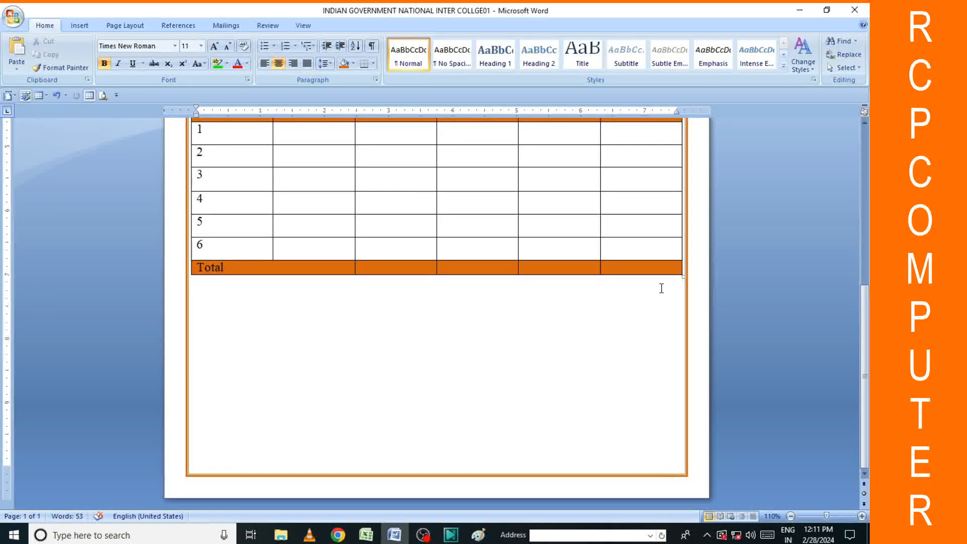
left_click(213, 302)
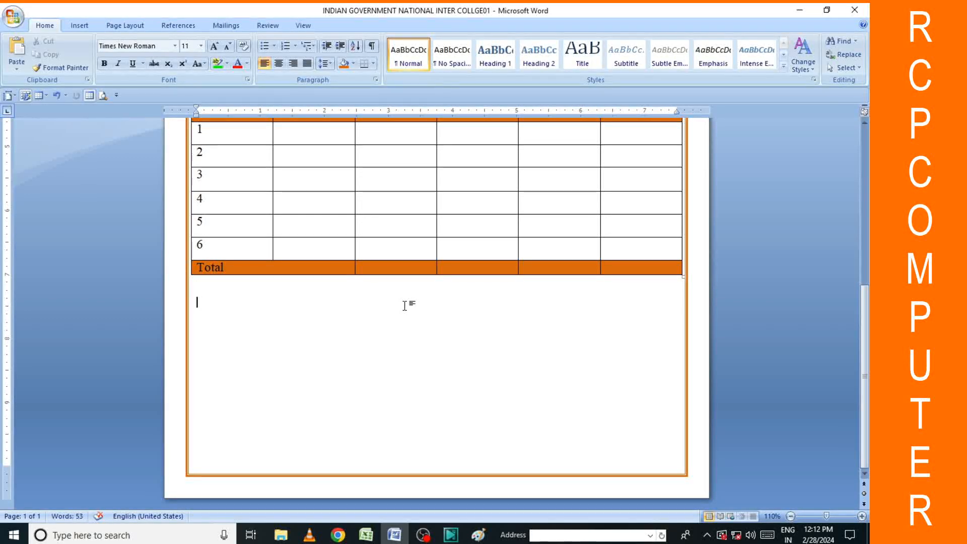
scroll(427, 309, "up", 5)
Merge the six Percentage data cells into one, then the six Grade data cells.
left_click_drag(537, 259, 559, 378)
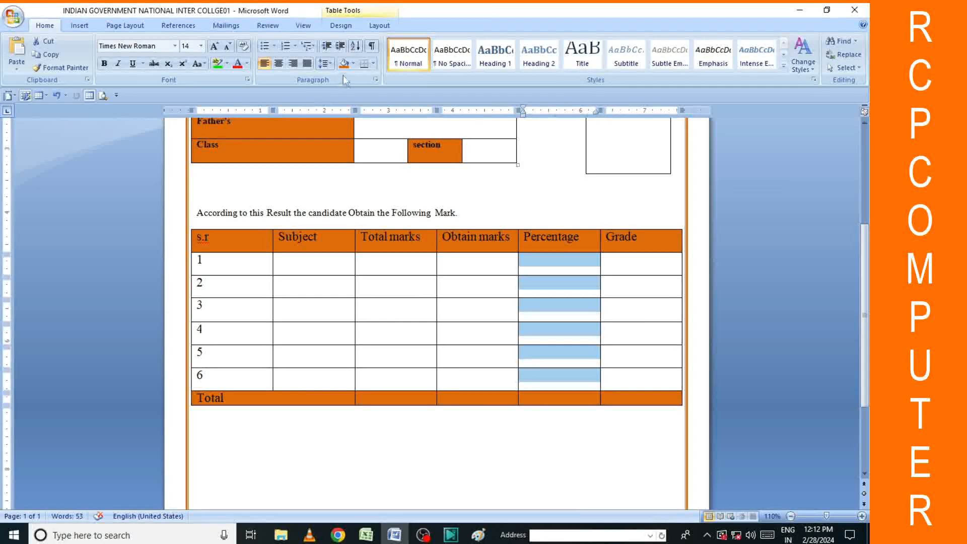
left_click(375, 27)
left_click(254, 64)
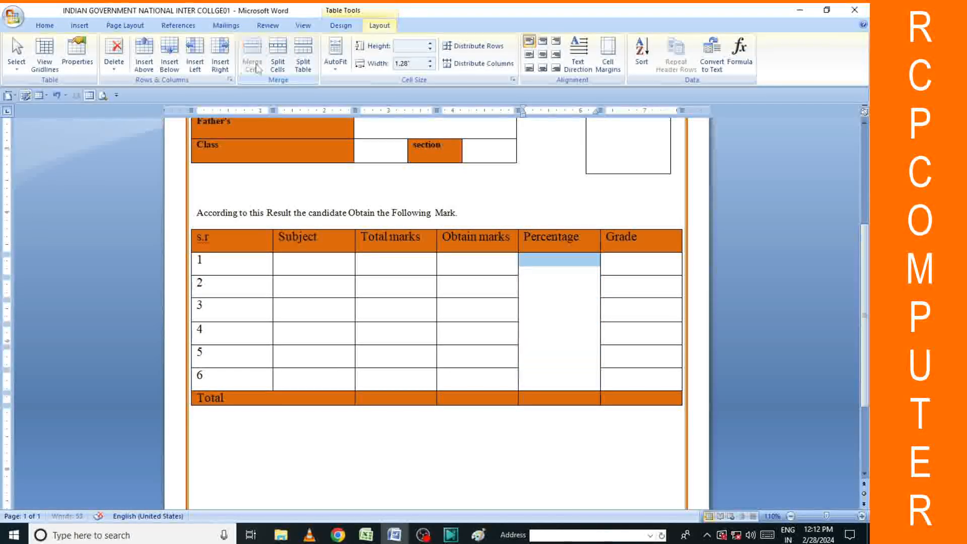
left_click(547, 414)
left_click_drag(625, 260, 649, 381)
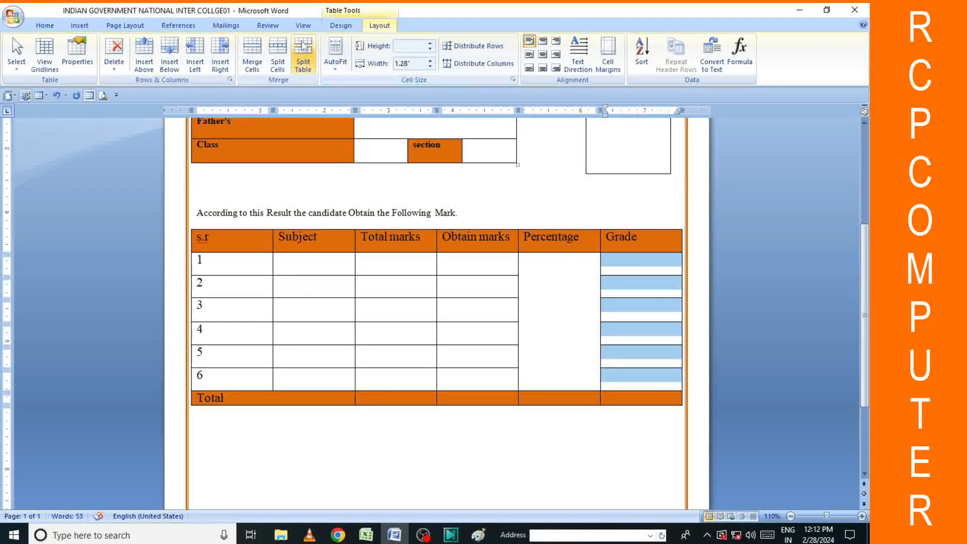
left_click(252, 65)
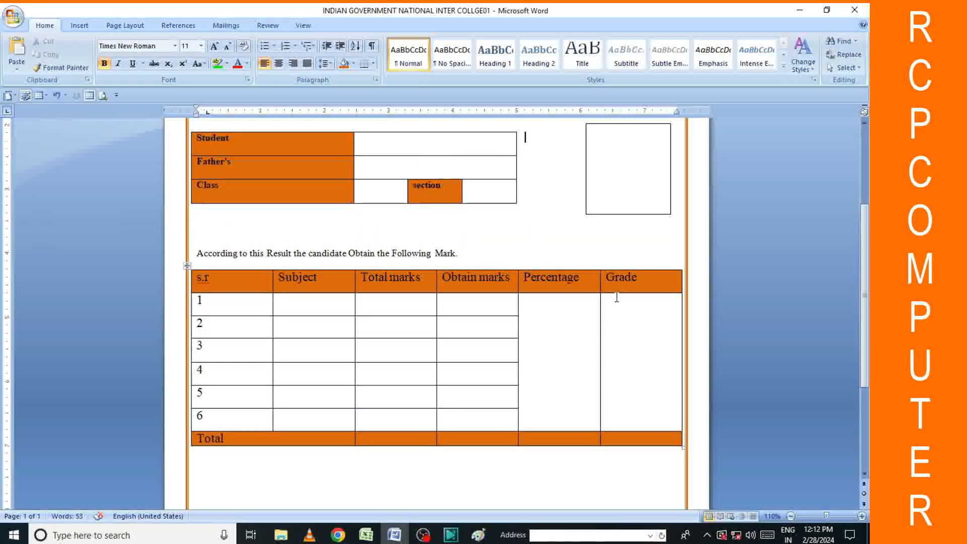
scroll(624, 297, "down", 3)
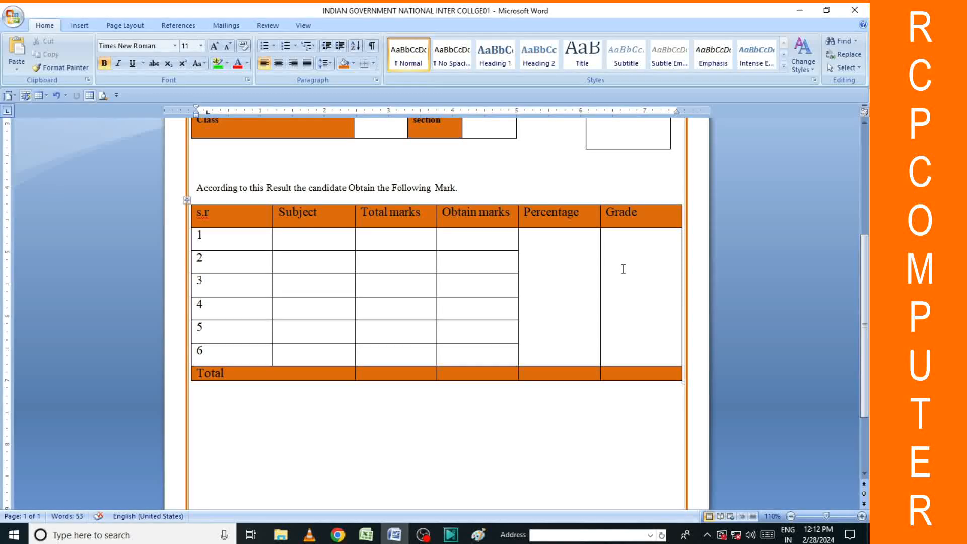
Type '>> The Candidate has been.......' below the table and centre that line.
scroll(622, 267, "down", 3)
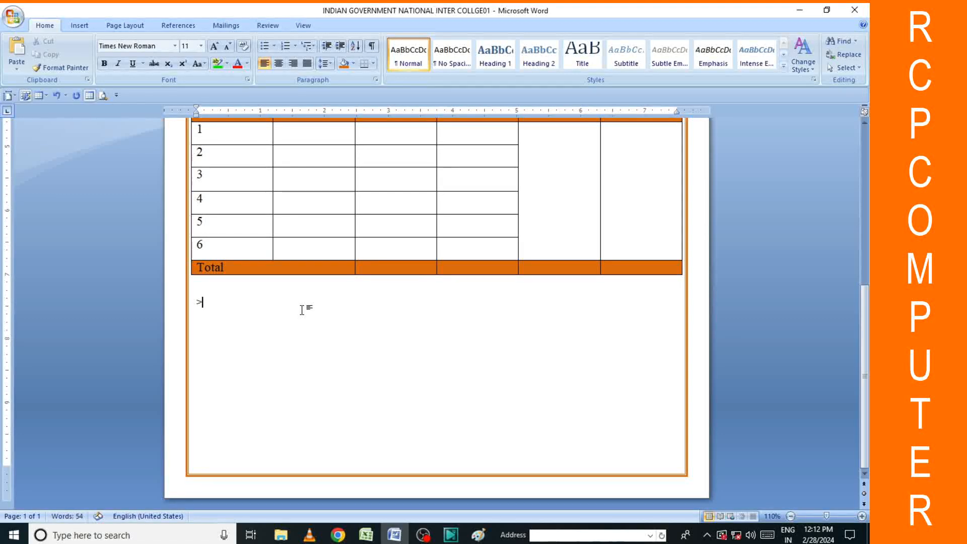
type("> TH")
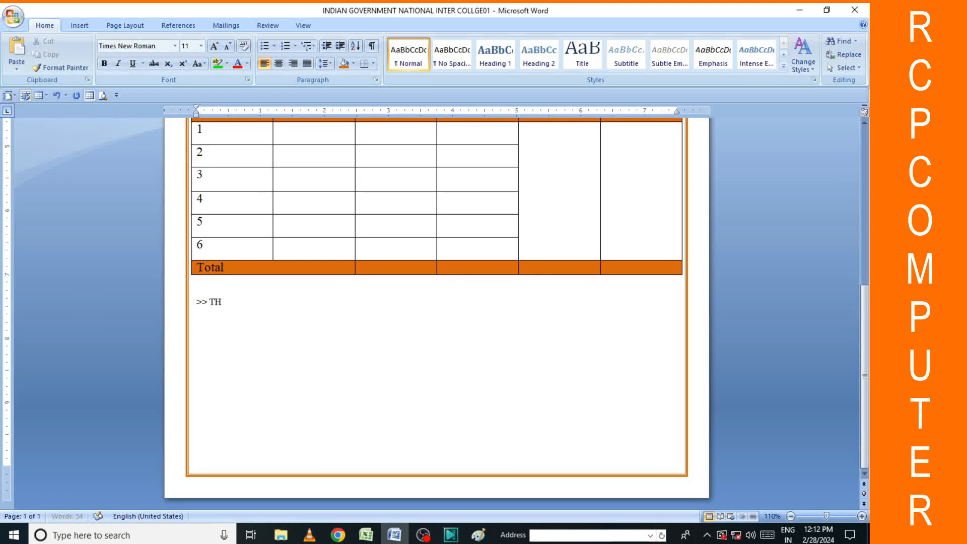
key("BackSpace")
key("BackSpace")
type("he ")
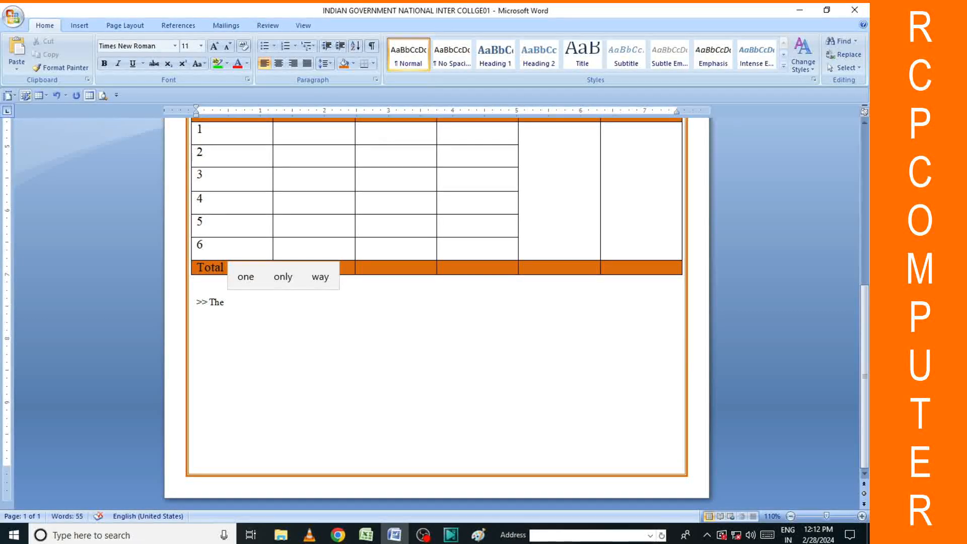
type("Candida")
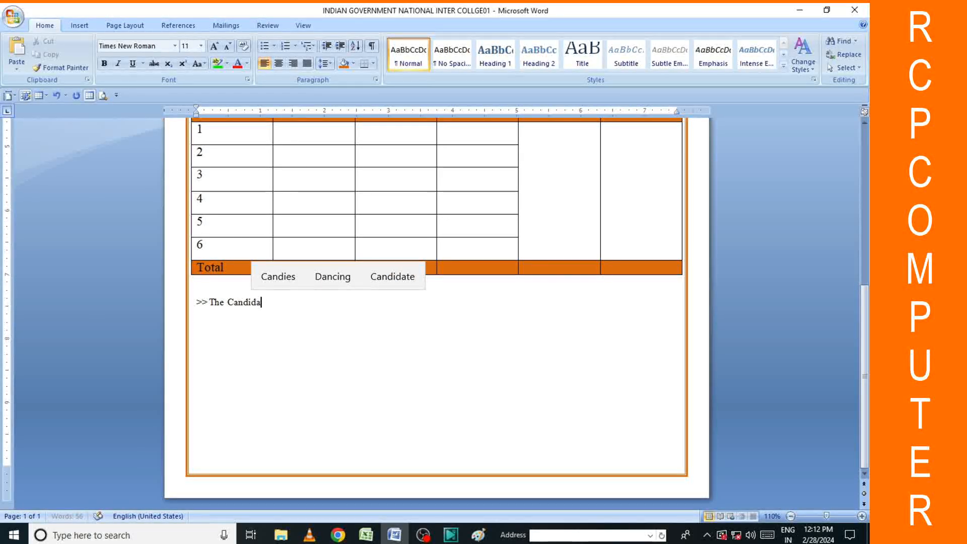
type("te")
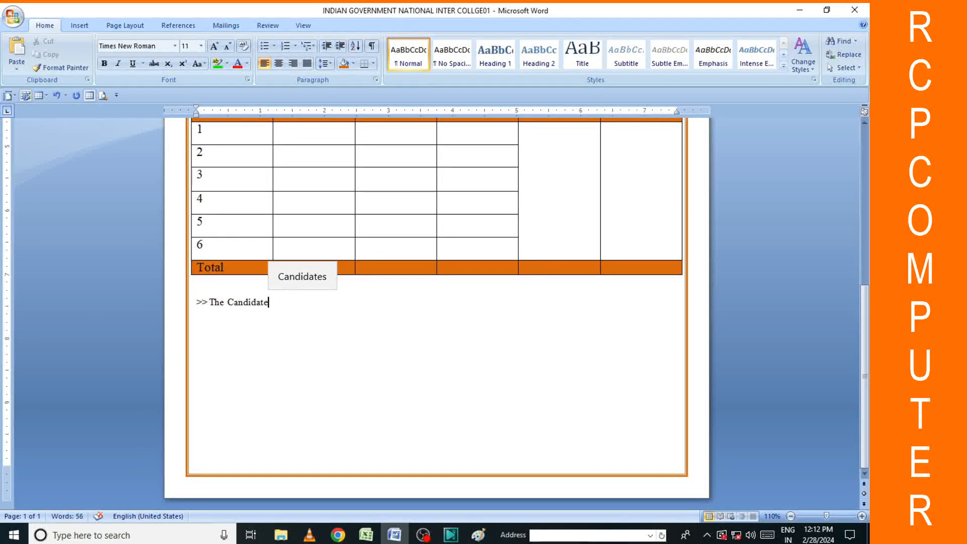
type(" has ")
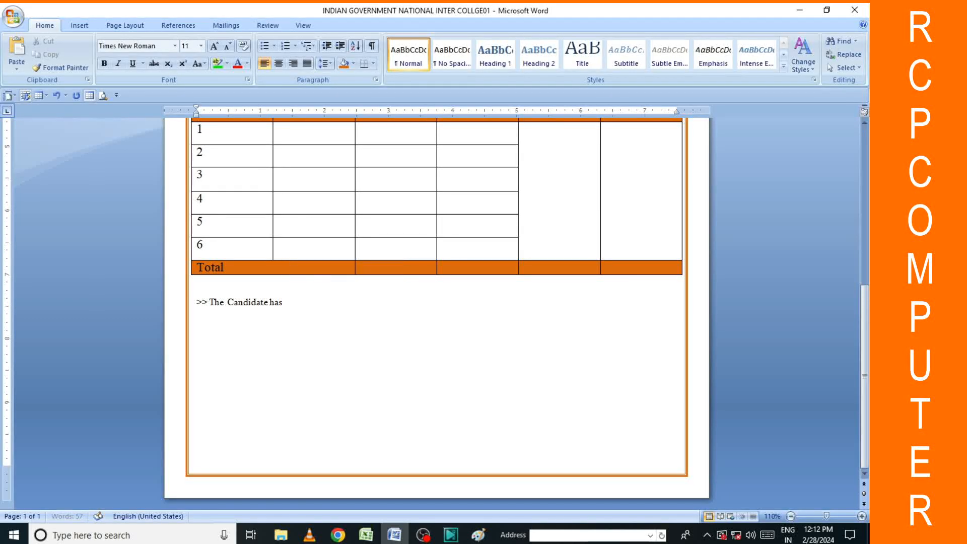
type("bee")
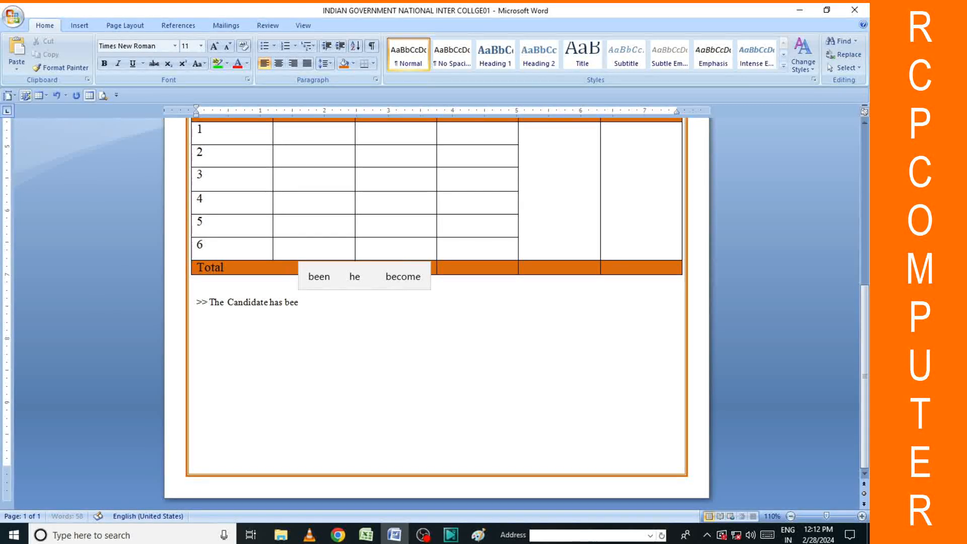
type("n")
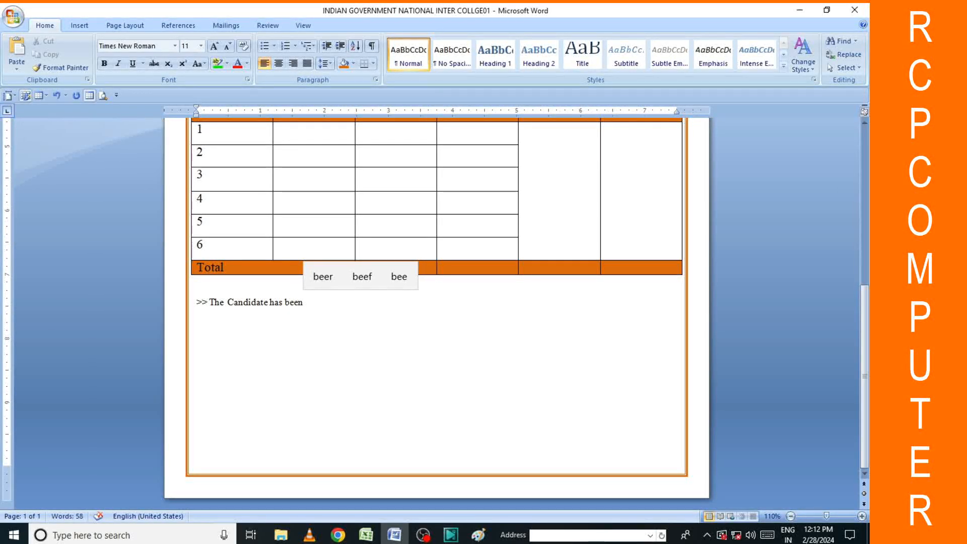
type("..................")
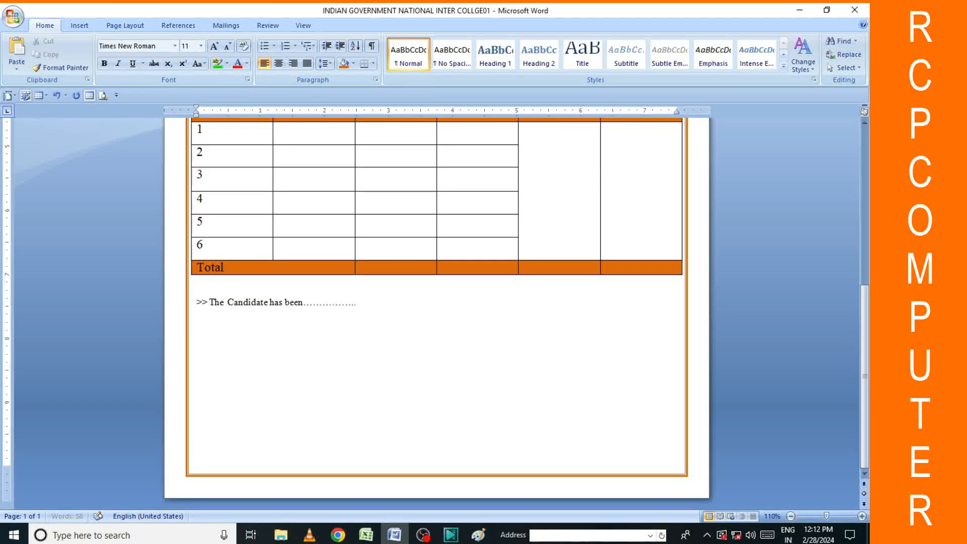
type(".............................")
left_click(192, 301)
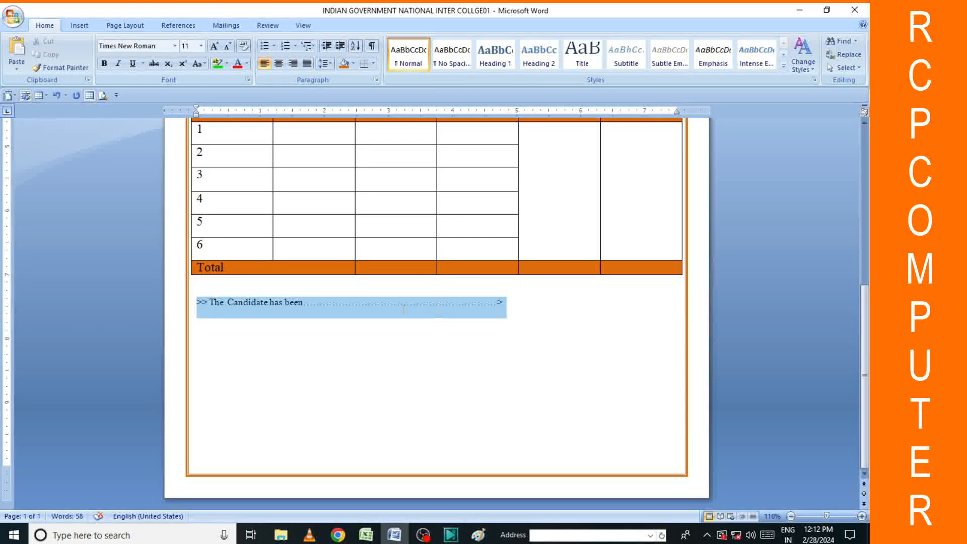
left_click(279, 63)
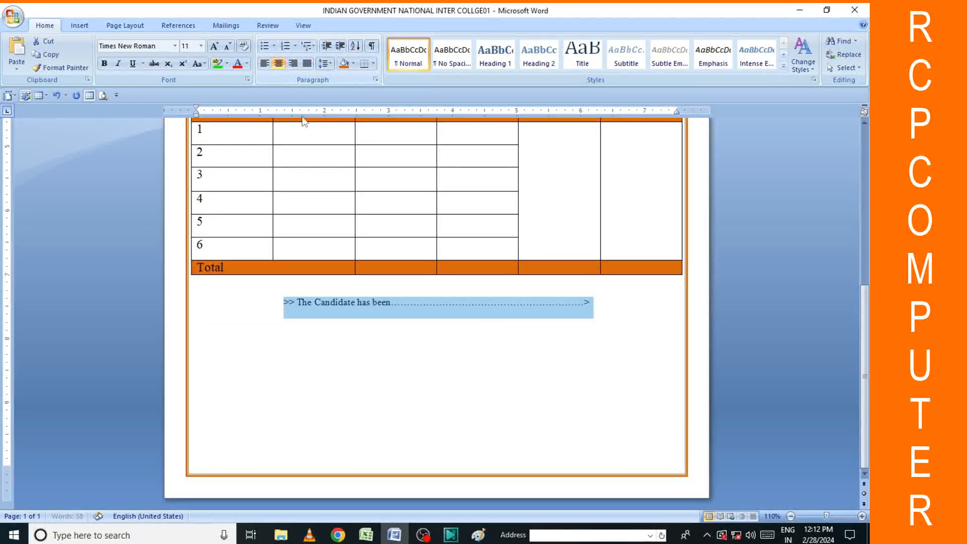
left_click(613, 315)
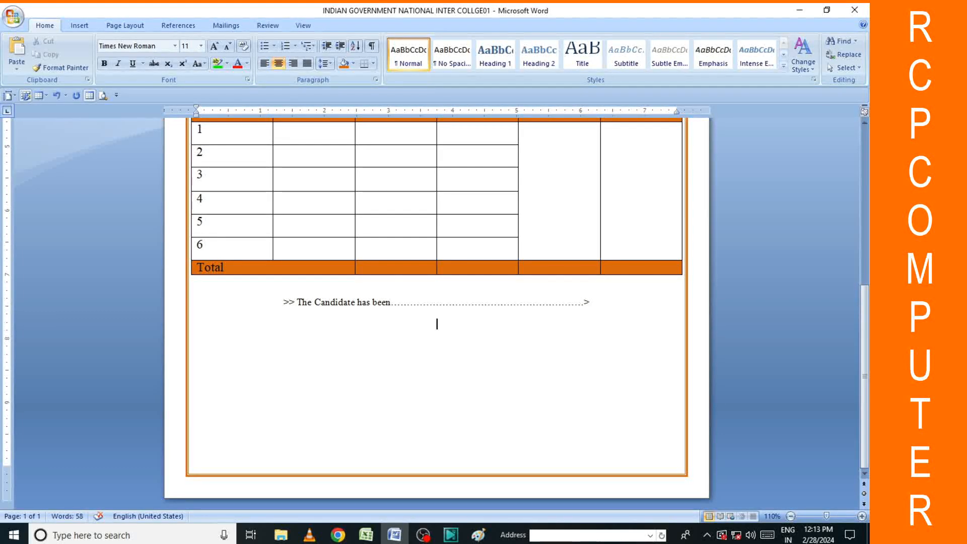
key("Return")
Type 'Note.' on the new line and begin the note sentence 'The result is' below it.
type("na")
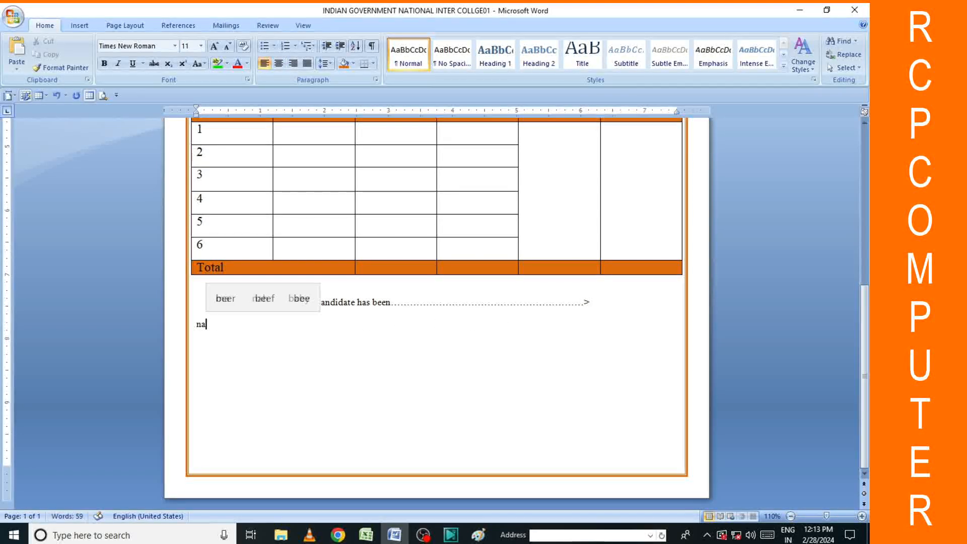
type("te")
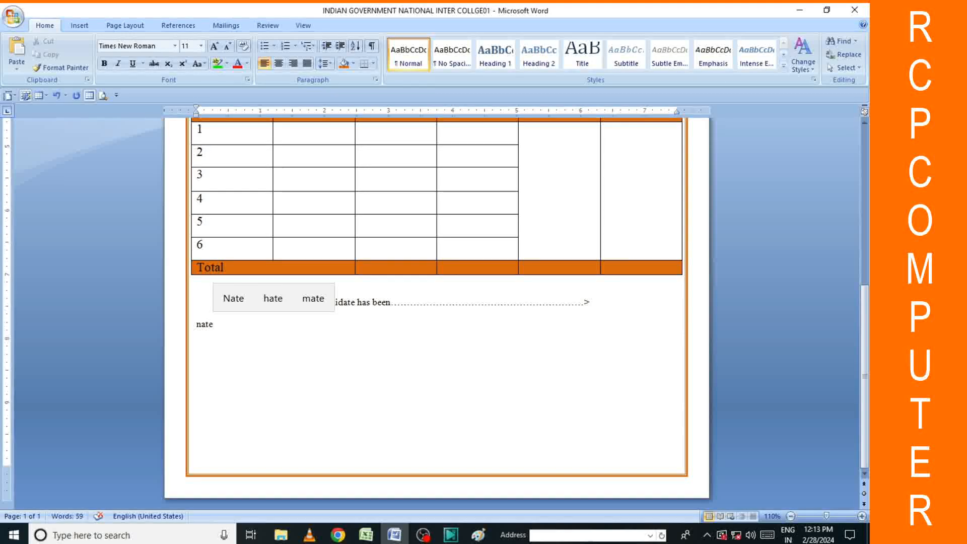
key("BackSpace")
key("BackSpace")
key("BackSpace")
type("ote.")
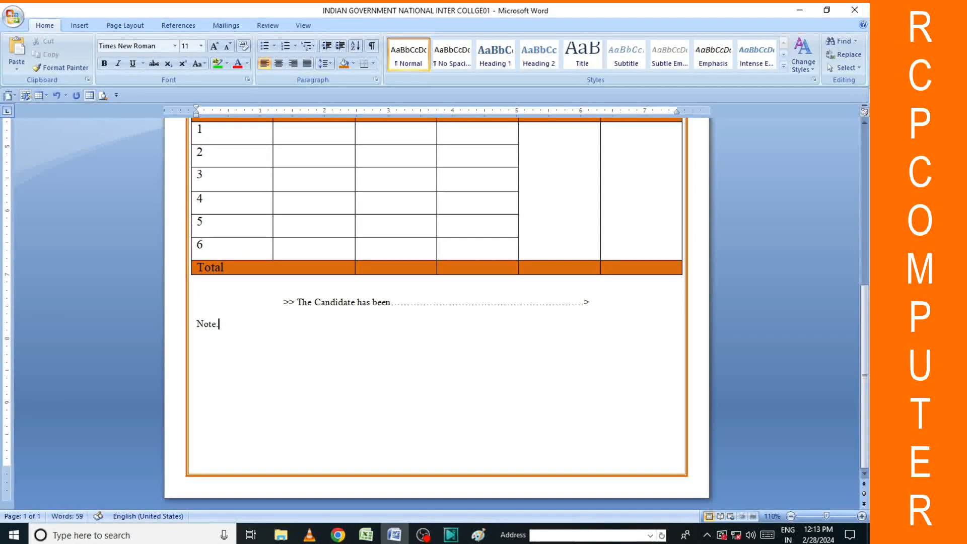
key("Return")
type("the")
key("BackSpace")
key("BackSpace")
key("BackSpace")
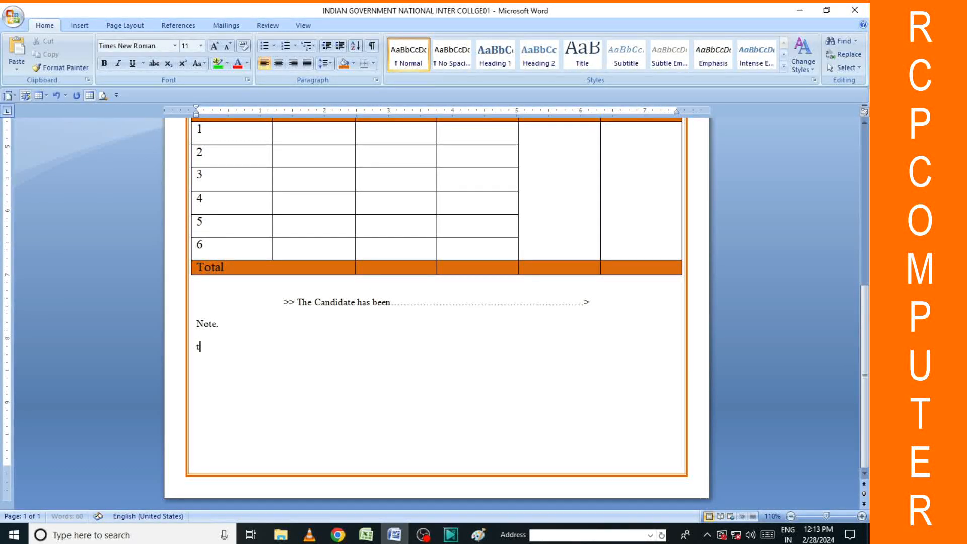
type("The ")
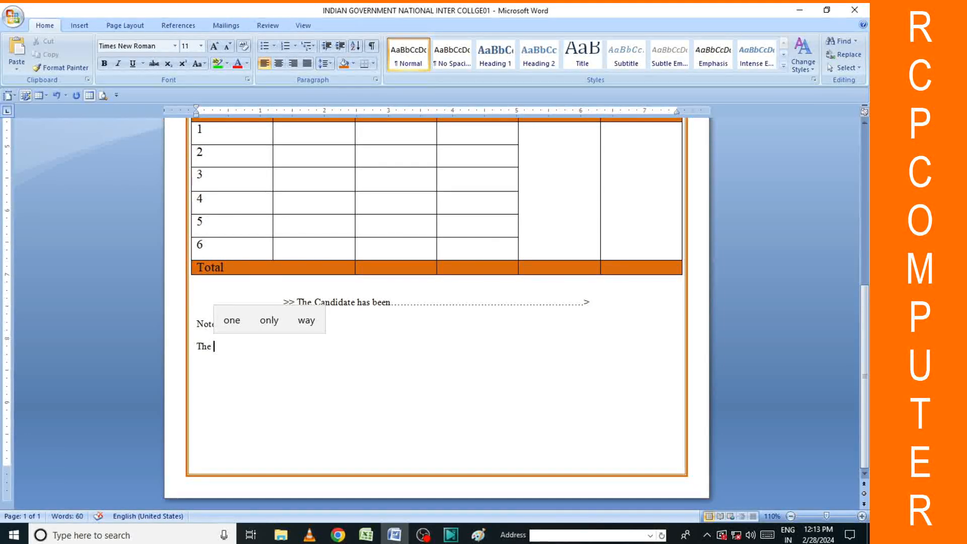
type("result      ")
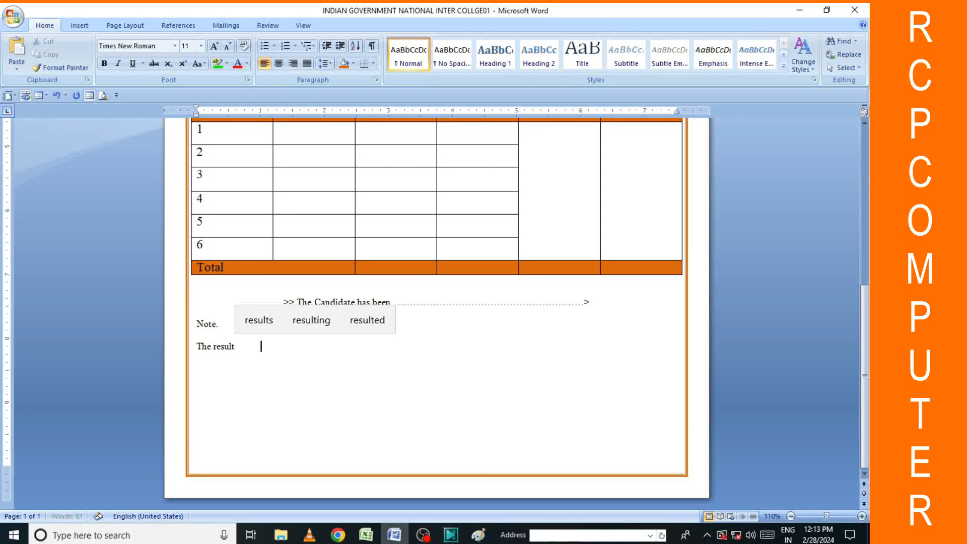
type("is")
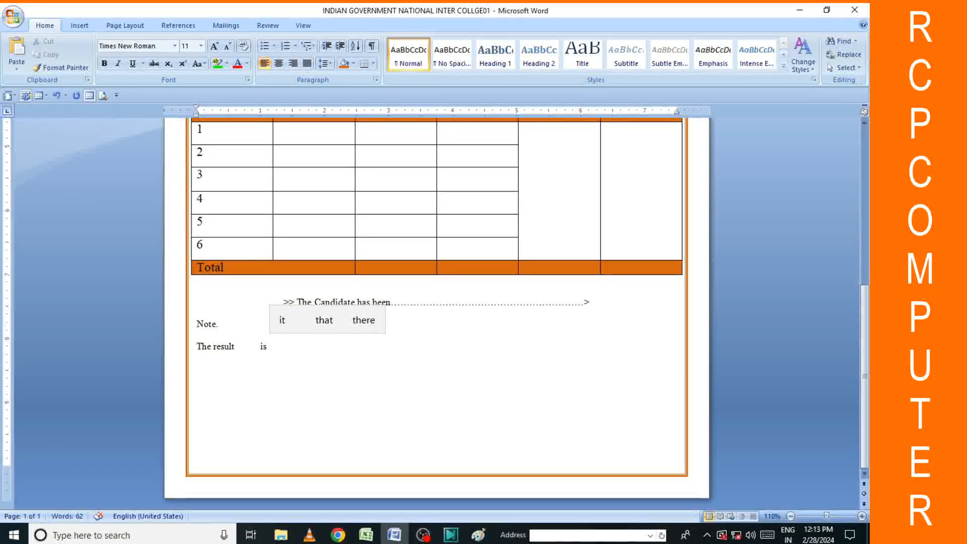
key("BackSpace")
key("BackSpace")
key("BackSpace")
key("BackSpace")
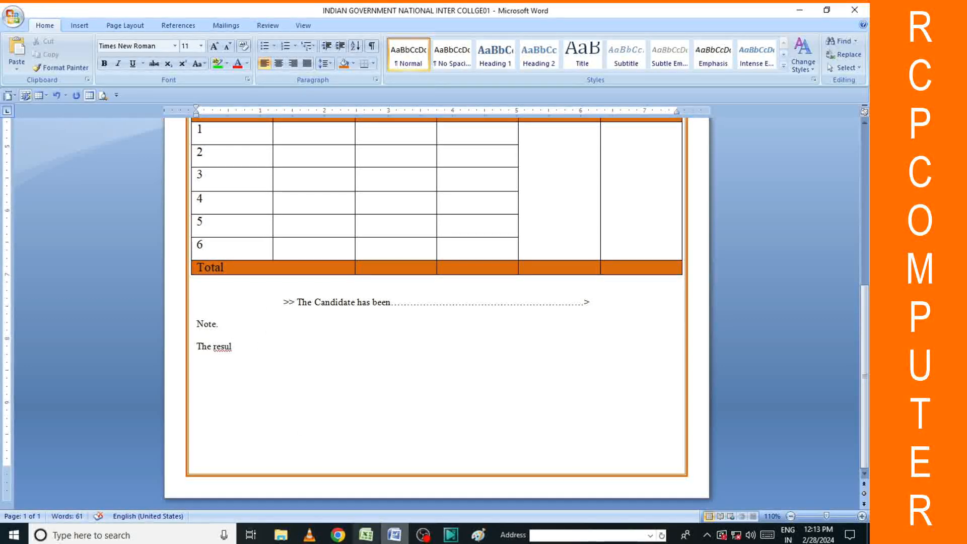
Minimize Word, Excel and Paint, then open the college02 marksheet from the desktop.
left_click(799, 11)
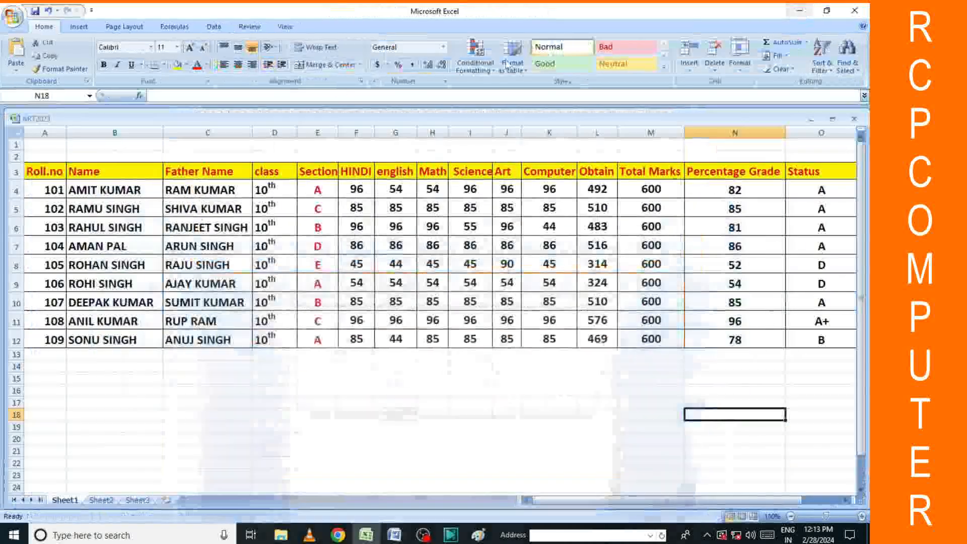
left_click(799, 10)
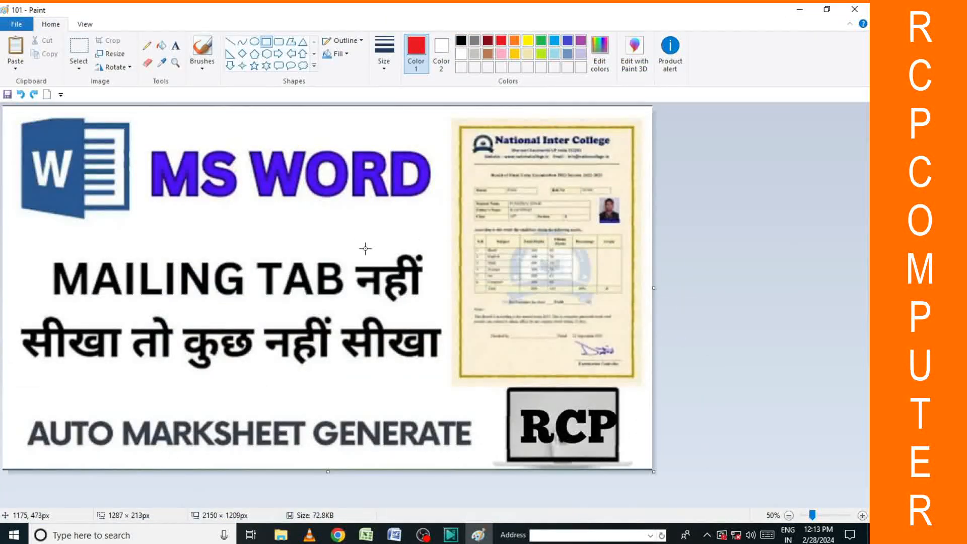
left_click(799, 11)
double_click(297, 237)
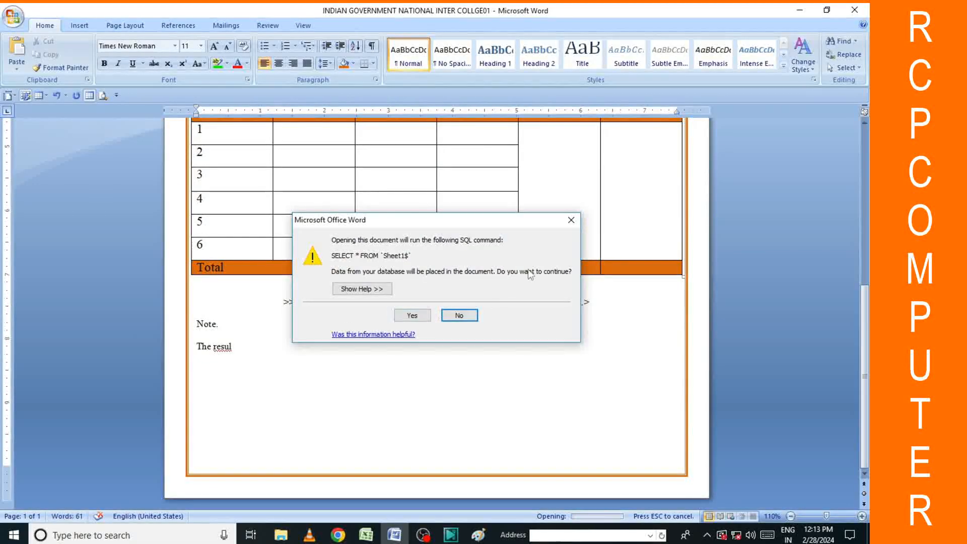
left_click(574, 225)
scroll(321, 308, "down", 10)
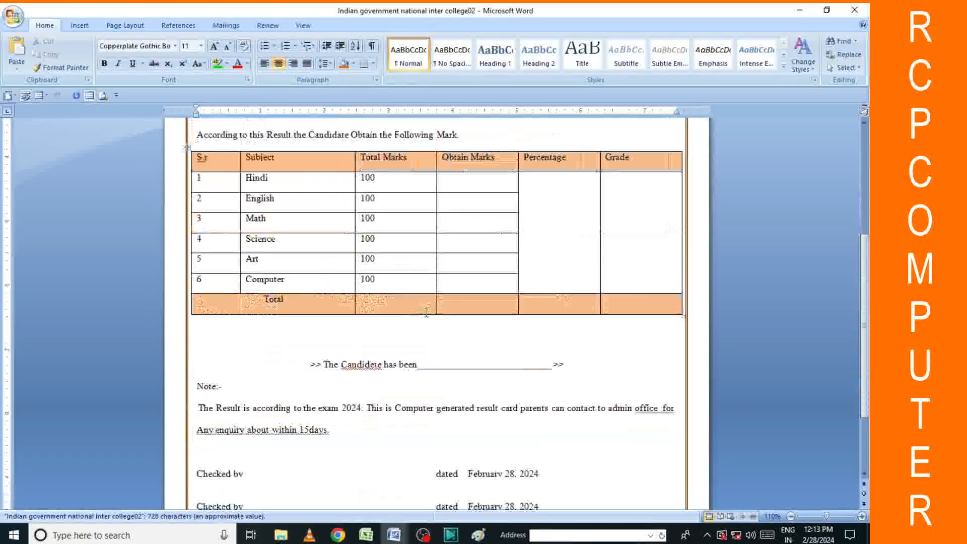
Copy the note paragraph about the 2024 exam result.
left_click_drag(310, 290, 665, 400)
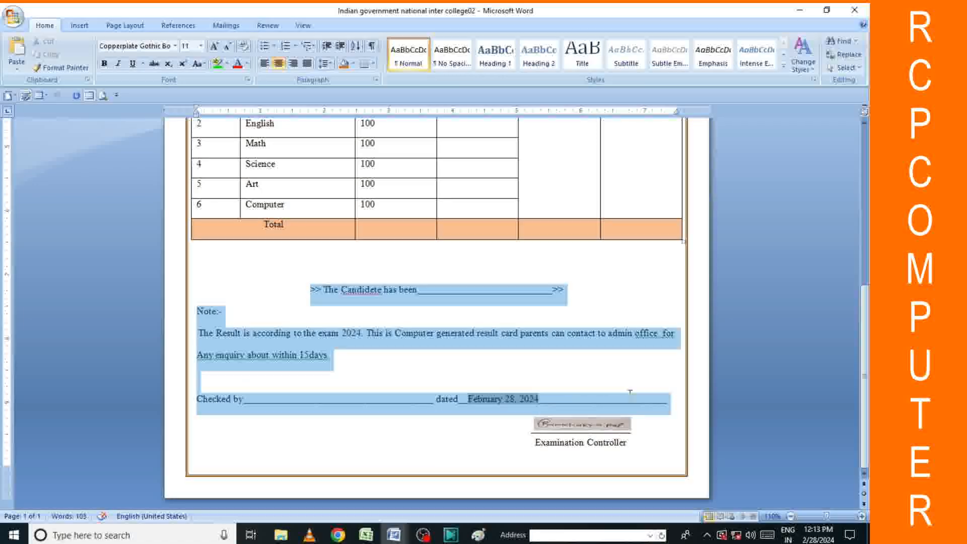
right_click(633, 336)
left_click(181, 339)
left_click(211, 328)
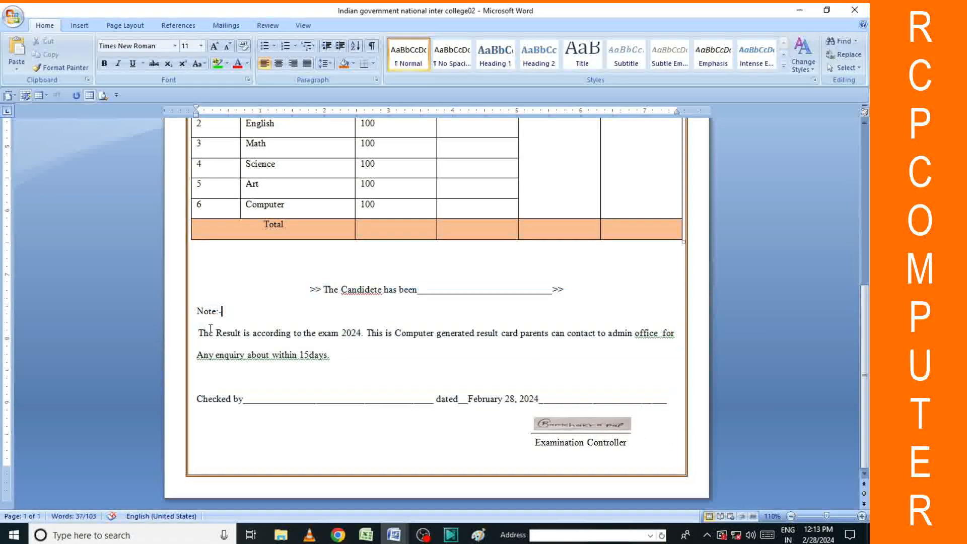
left_click_drag(196, 334, 371, 367)
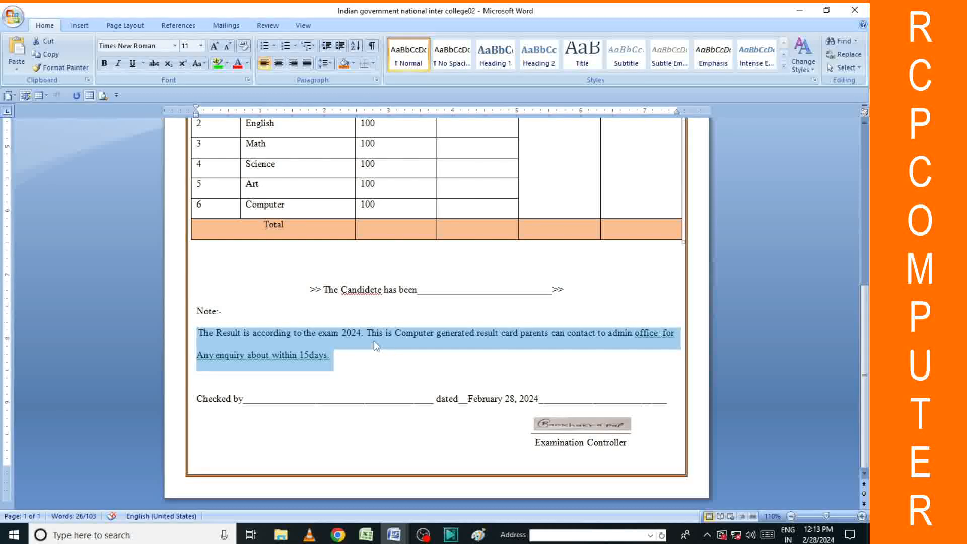
right_click(374, 341)
left_click(403, 362)
Paste the 2024 exam note under 'Note.' in the first marksheet, removing the leftover 'The resul'.
mouse_move(401, 538)
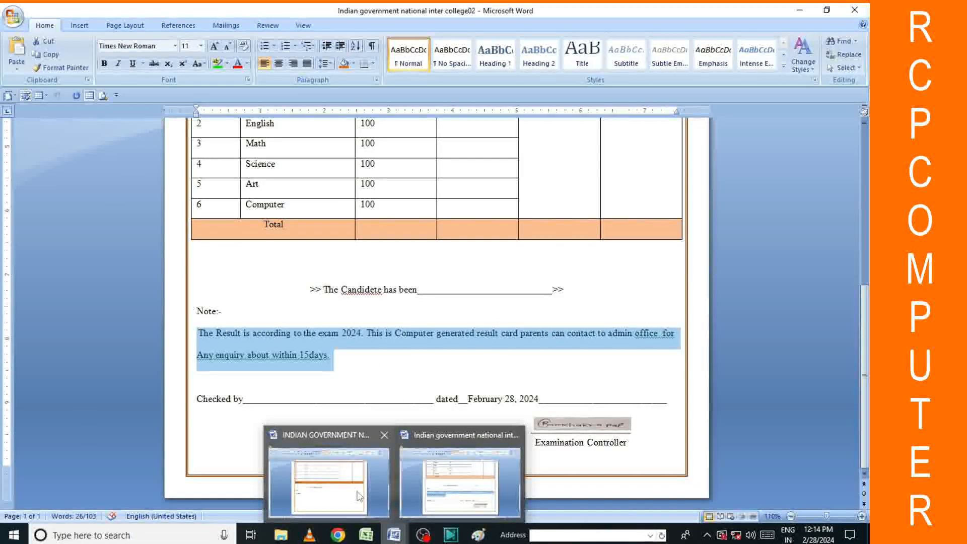
left_click(356, 489)
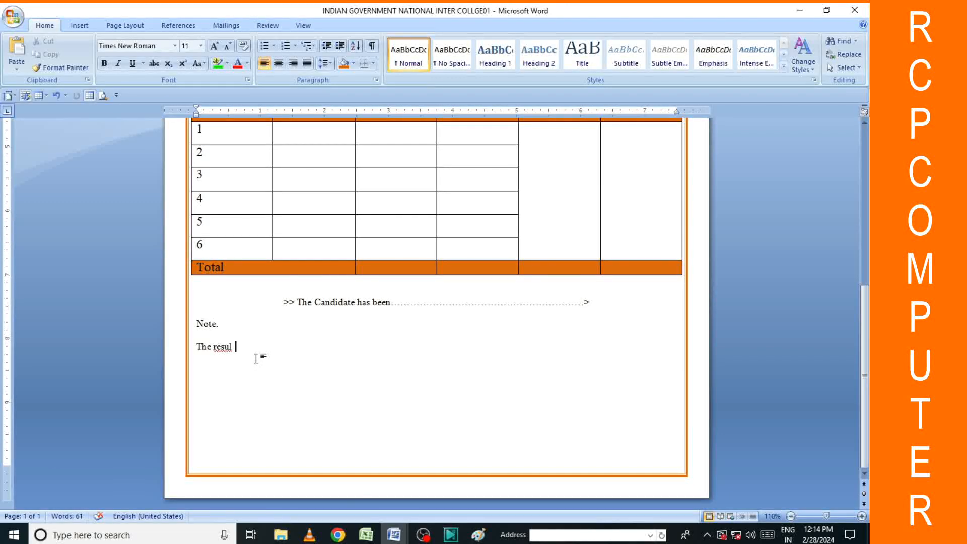
key("ctrl+v")
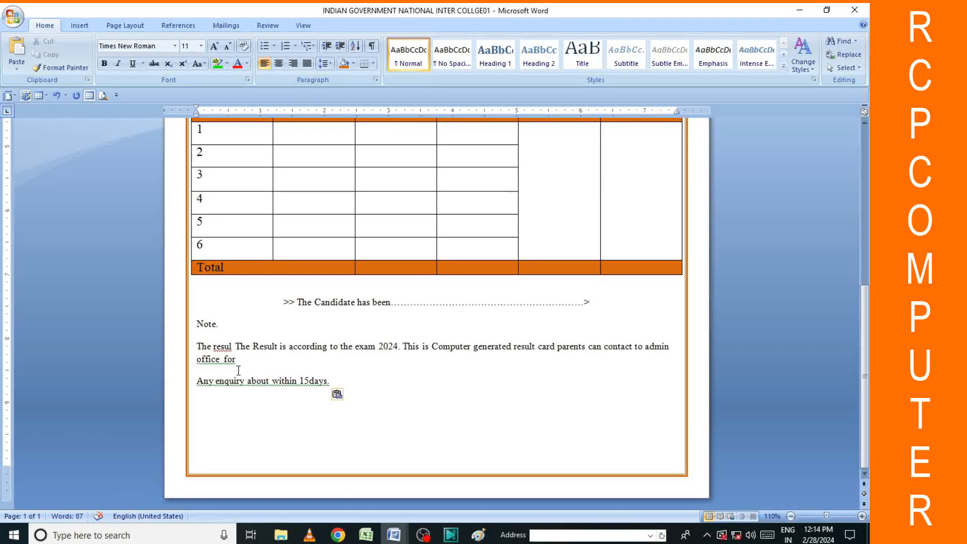
left_click(236, 346)
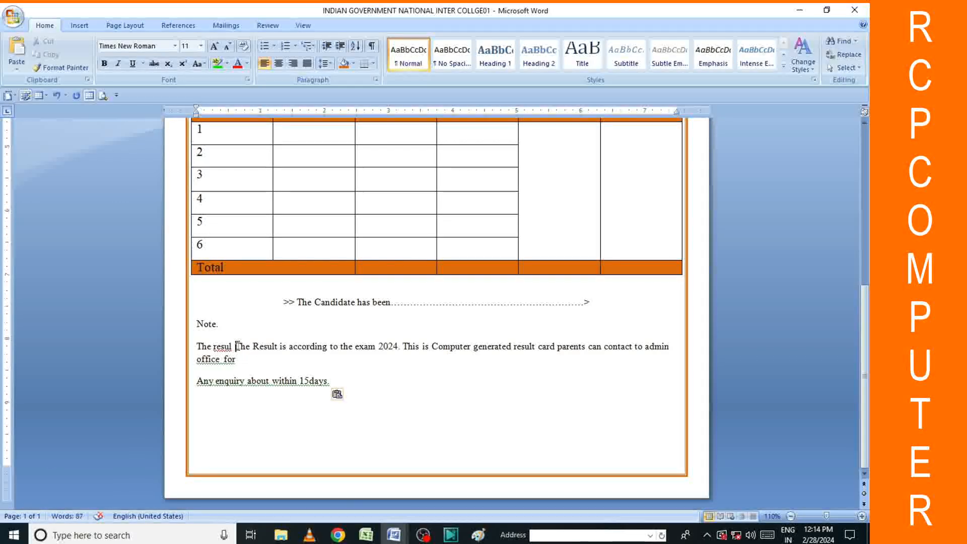
key("BackSpace")
key("BackSpace")
key("BackSpace")
key("BackSpace")
key("BackSpace")
key("BackSpace")
key("BackSpace")
key("BackSpace")
key("BackSpace")
key("BackSpace")
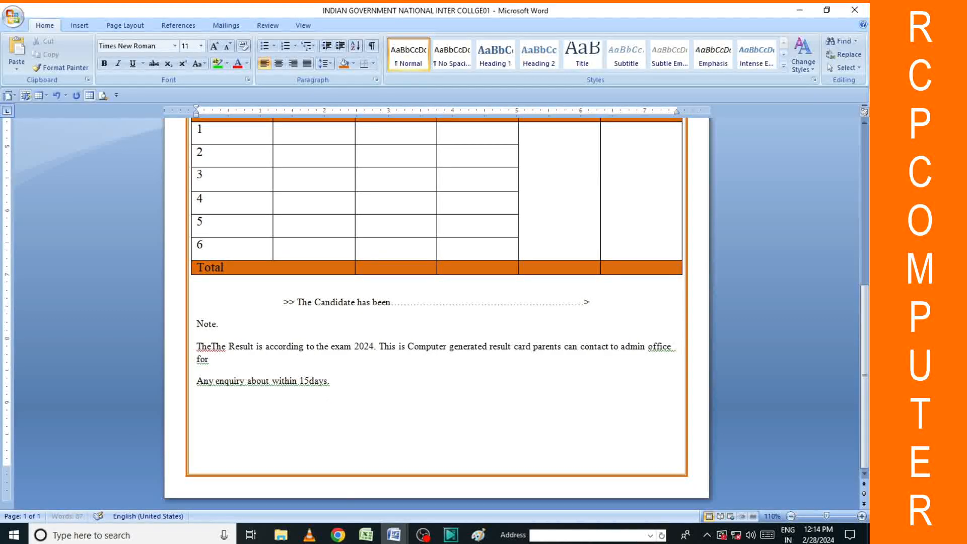
key("BackSpace")
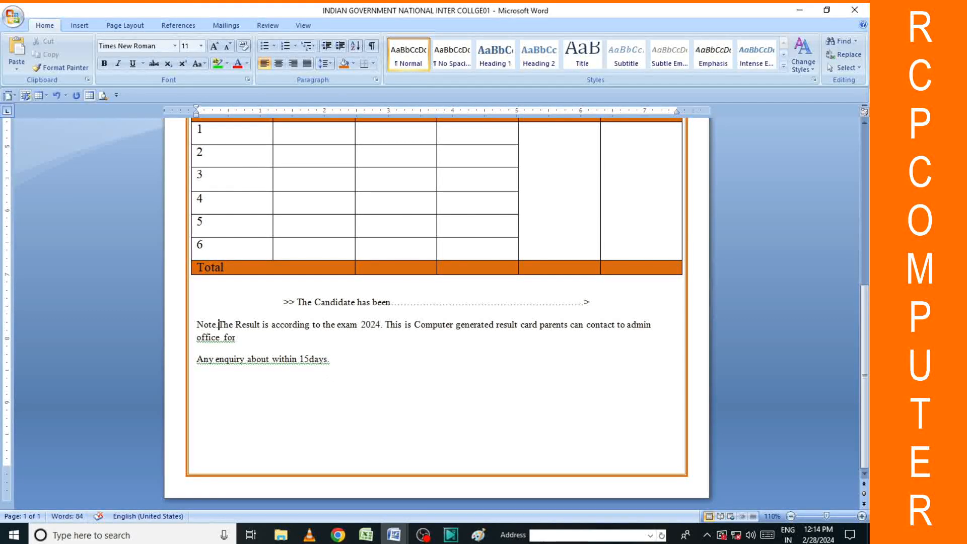
key("Return")
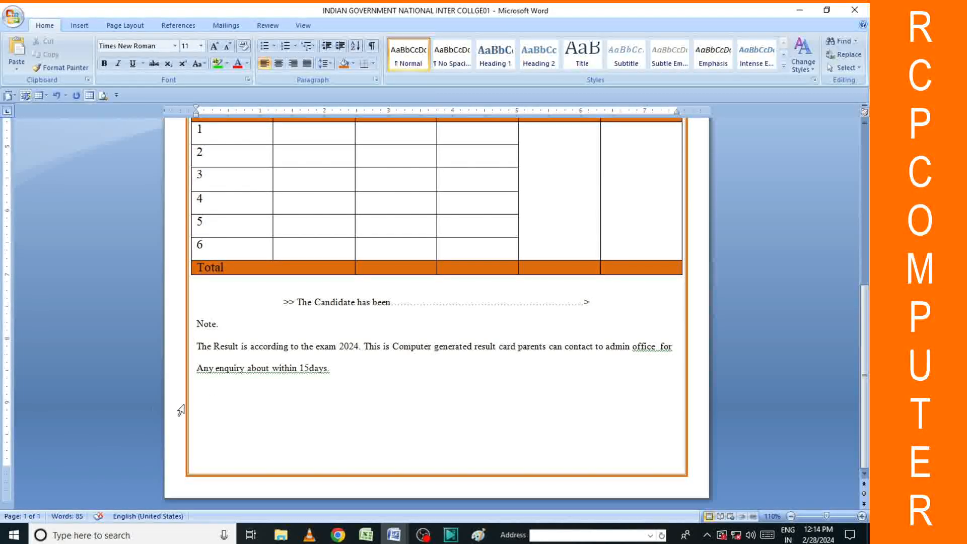
left_click(211, 405)
Type the 'Checked by' line followed by a long underline.
type("Che")
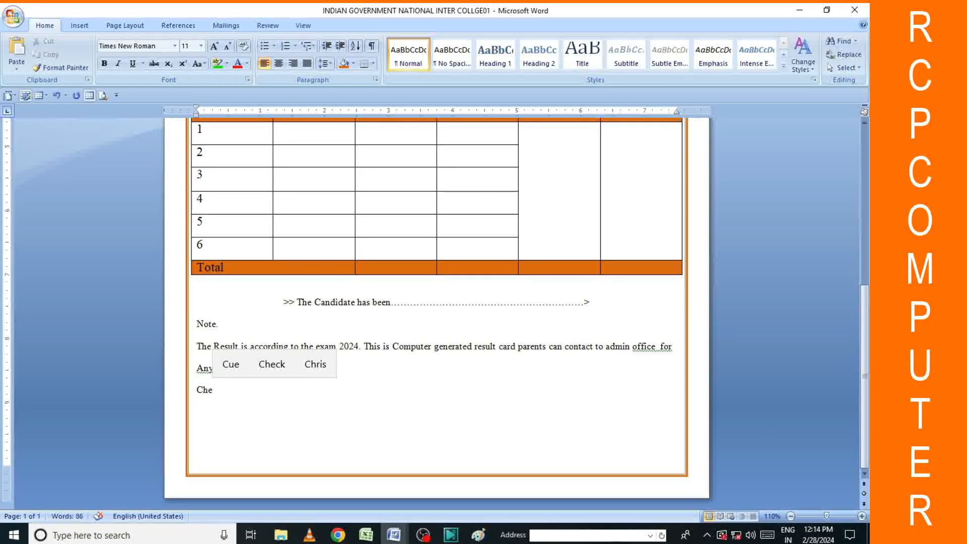
type("ked")
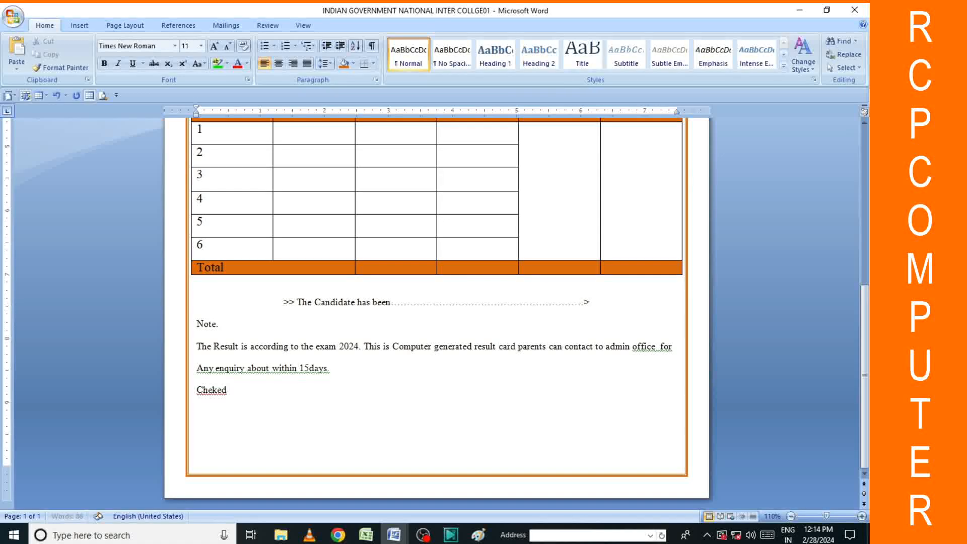
type(" by")
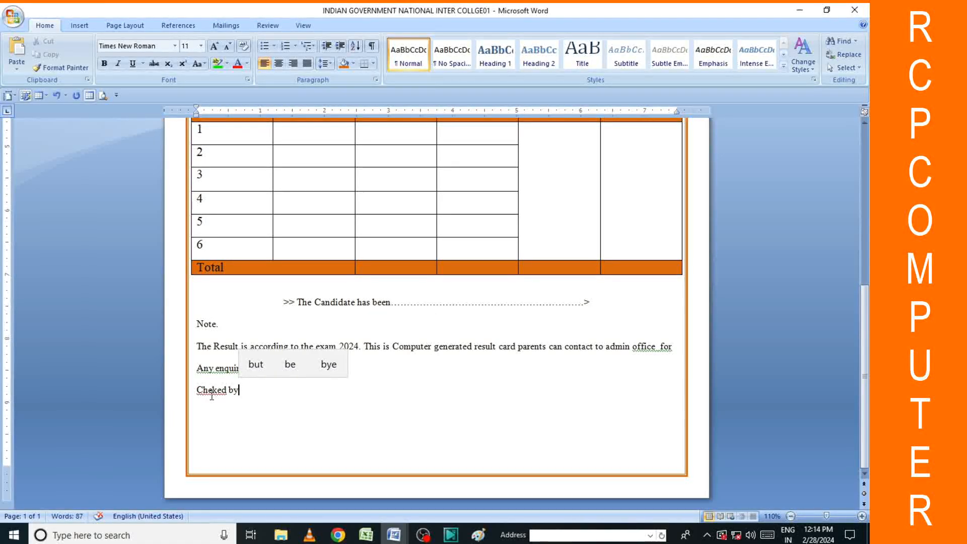
right_click(211, 396)
left_click(416, 435)
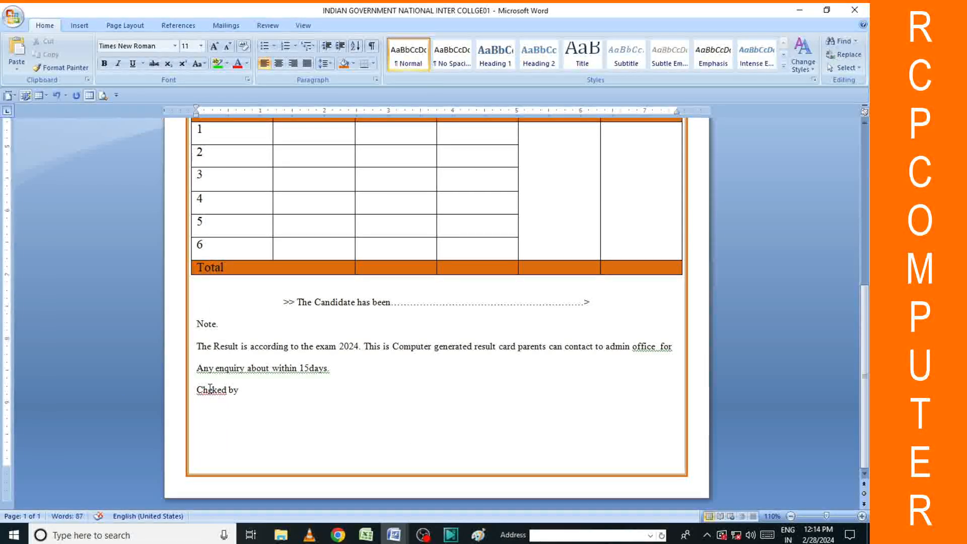
type("c")
type("---")
key("Return")
key("BackSpace")
key("BackSpace")
key("BackSpace")
type("__________________________________________________")
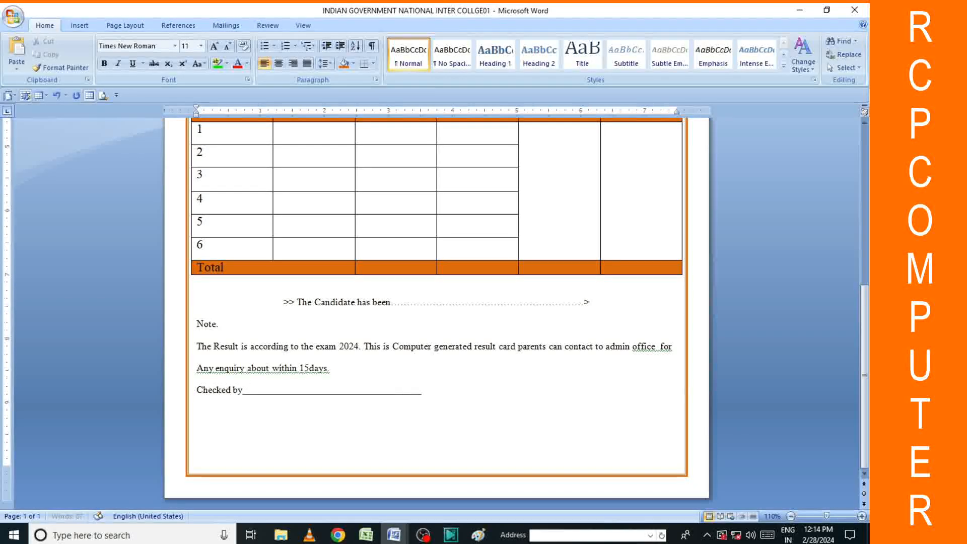
type("_______")
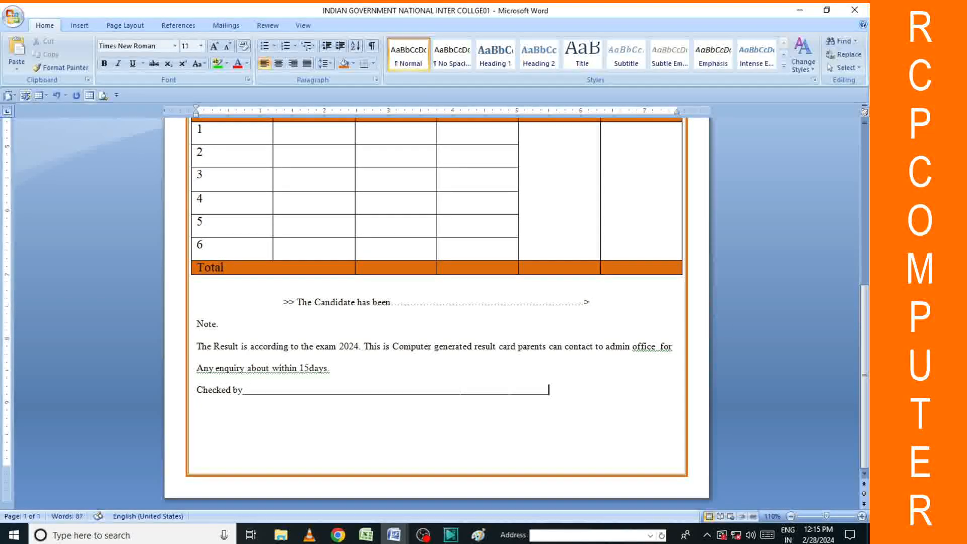
Shorten the underline slightly and add a 'date-----' label after it.
key("BackSpace")
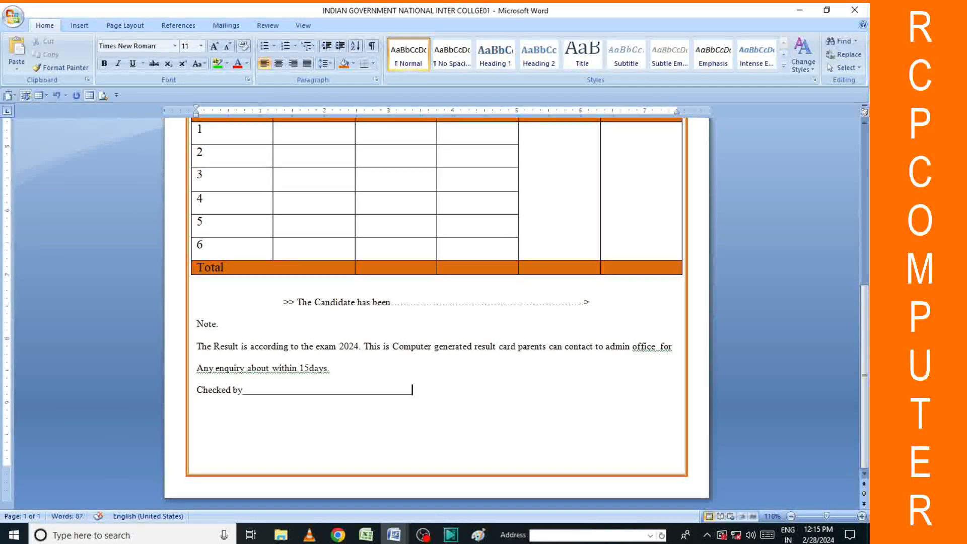
type("date-----")
right_click(233, 397)
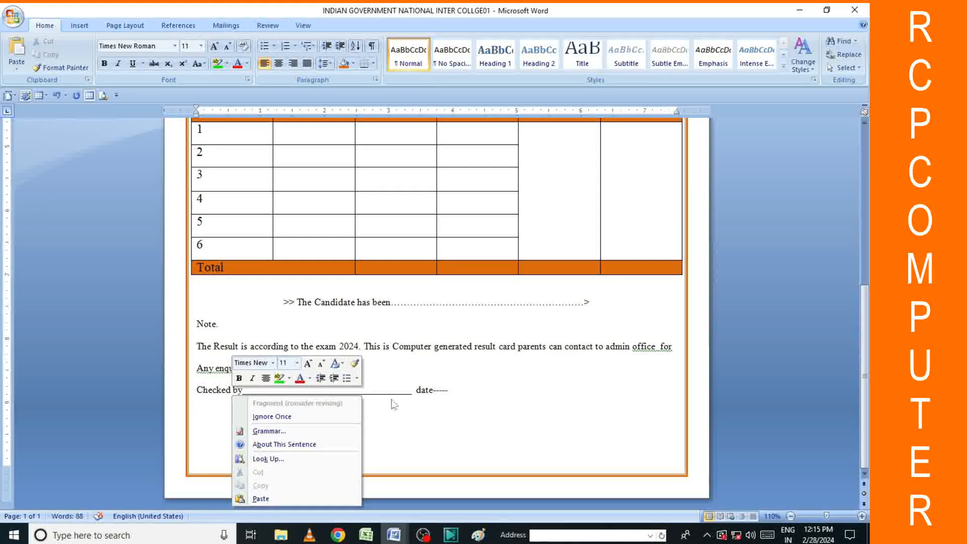
right_click(451, 395)
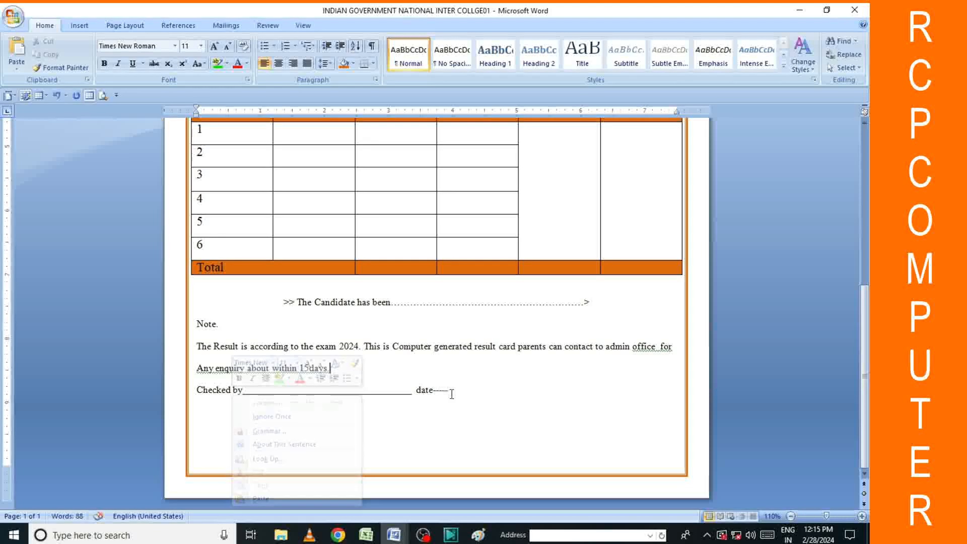
mouse_move(487, 357)
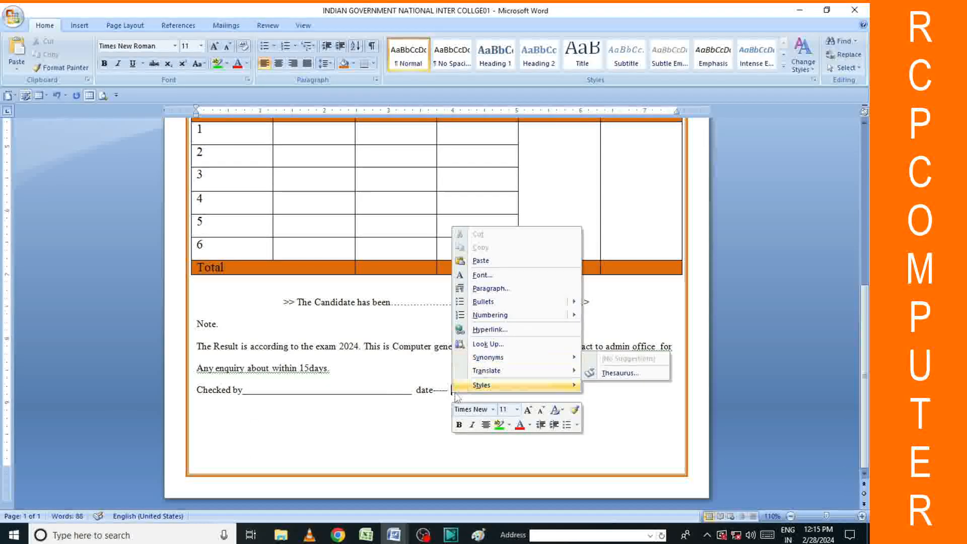
left_click(456, 394)
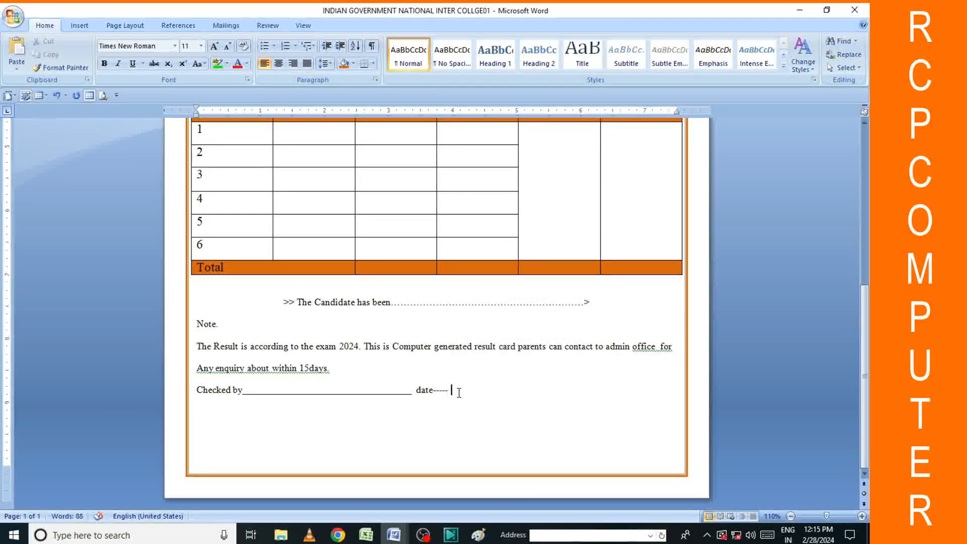
right_click(452, 389)
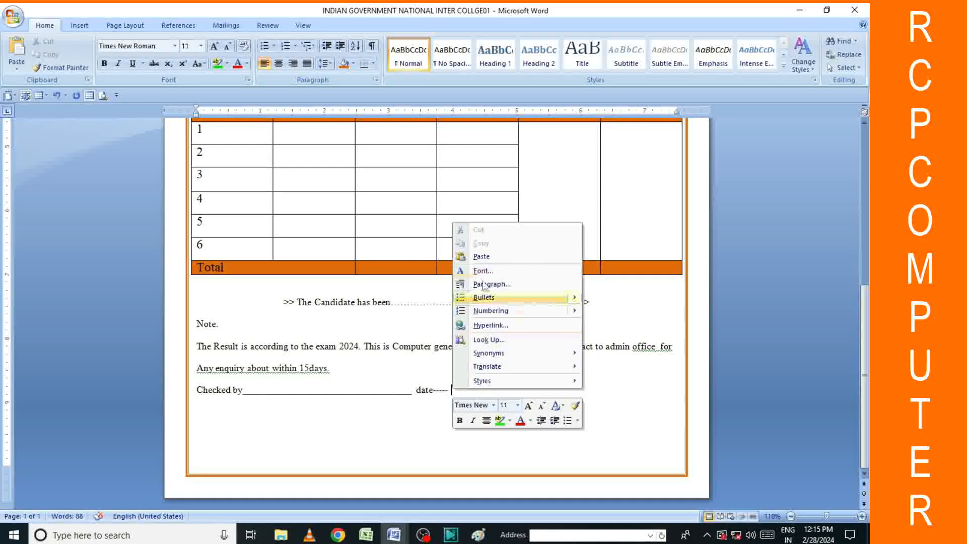
left_click(79, 25)
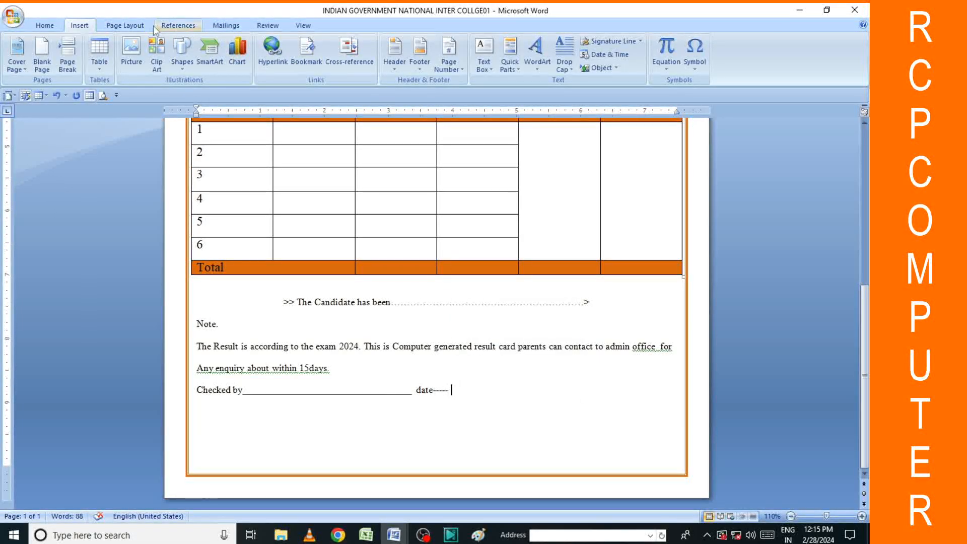
Insert the date in the 28-Feb-24 format after date-----.
left_click(604, 55)
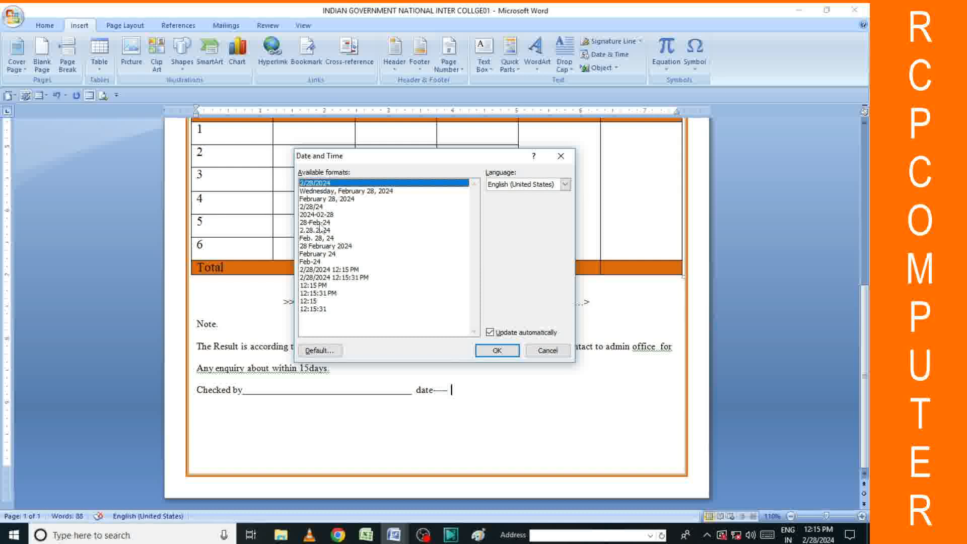
left_click(320, 223)
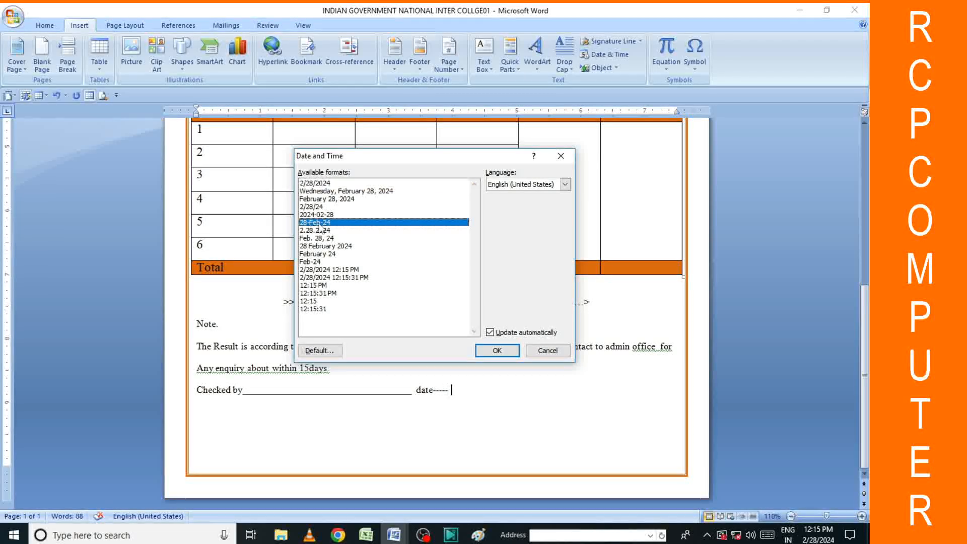
left_click(496, 350)
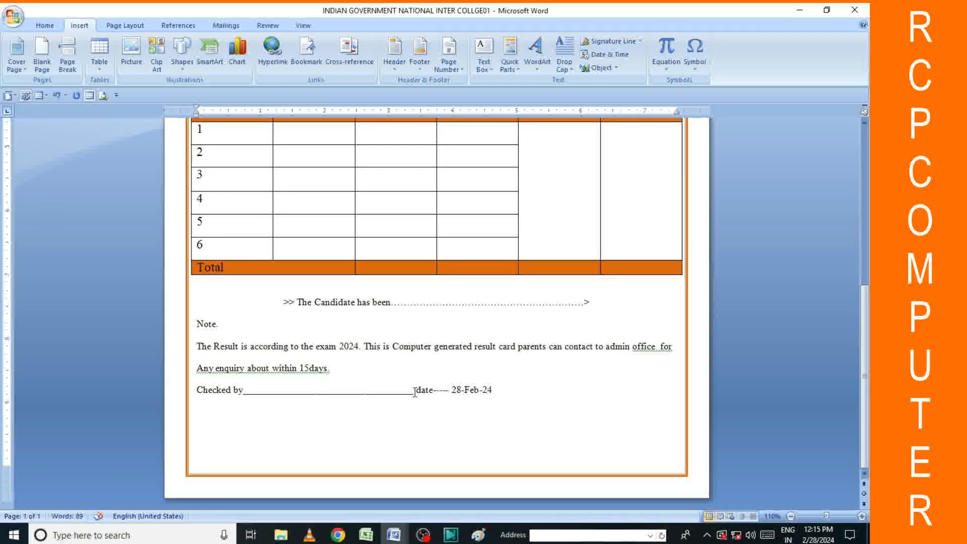
Delete the stray >>> characters and lengthen the Checked by underline with more underscores.
key("BackSpace")
key("BackSpace")
key("BackSpace")
key("BackSpace")
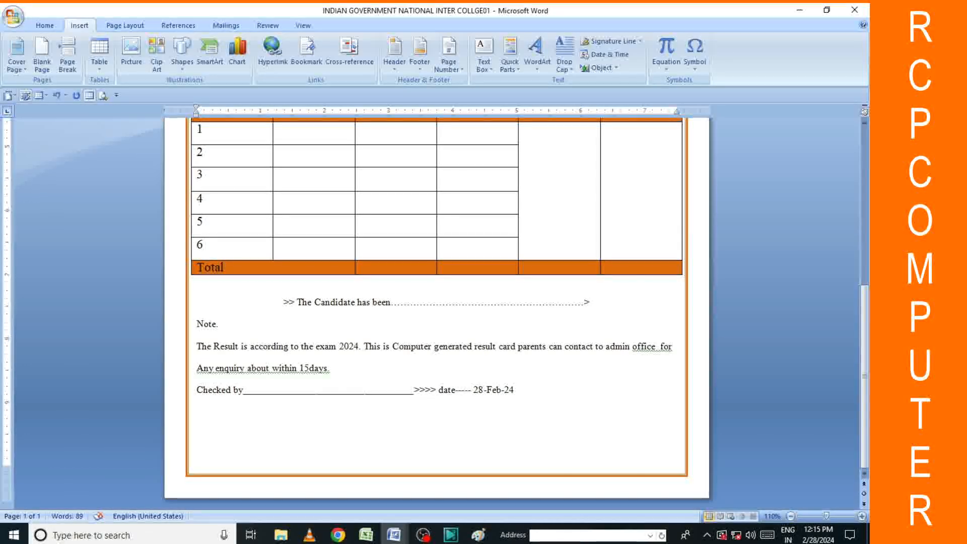
type("_")
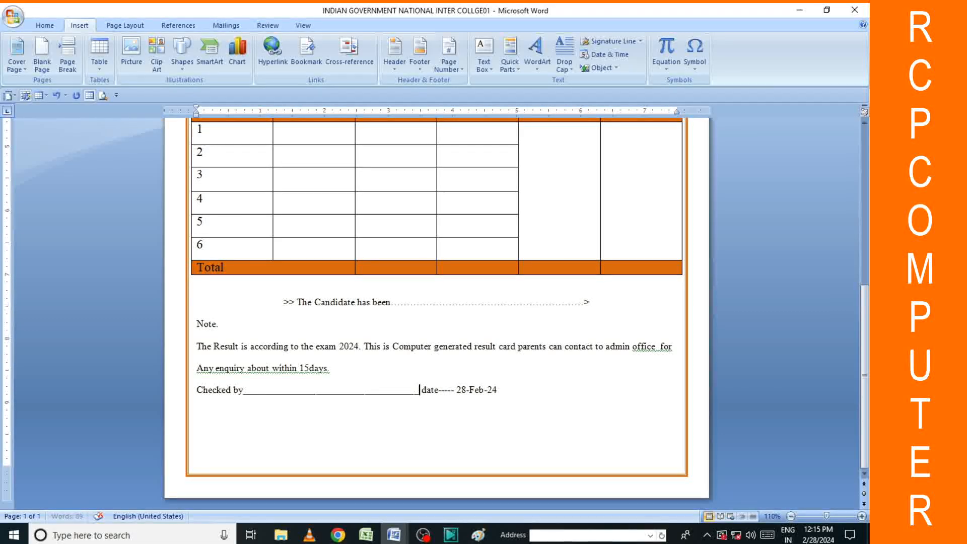
type("____________________")
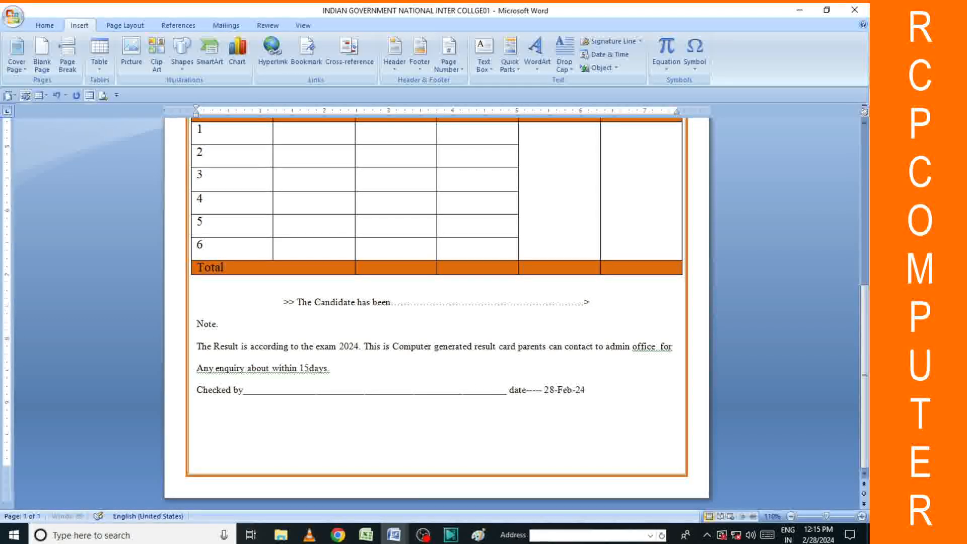
type("____")
type("______________")
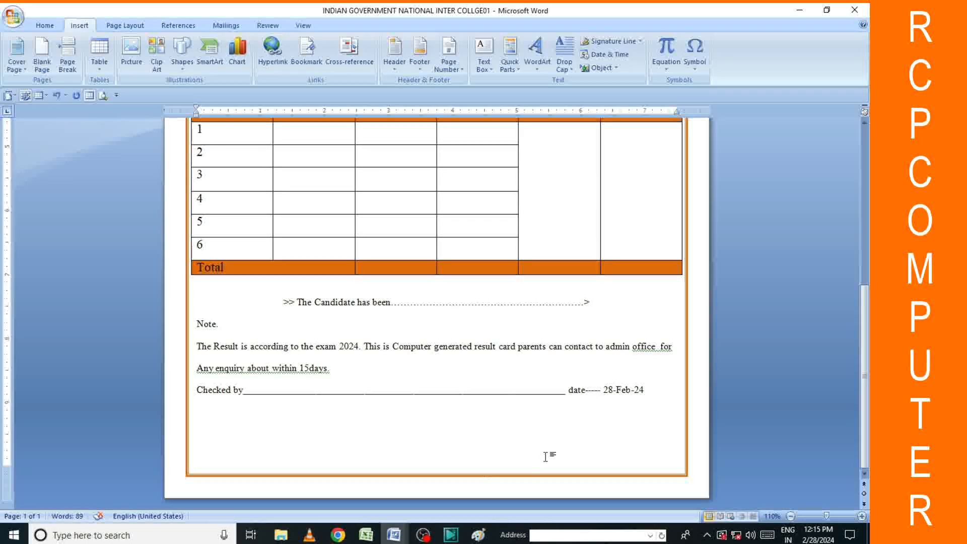
double_click(570, 416)
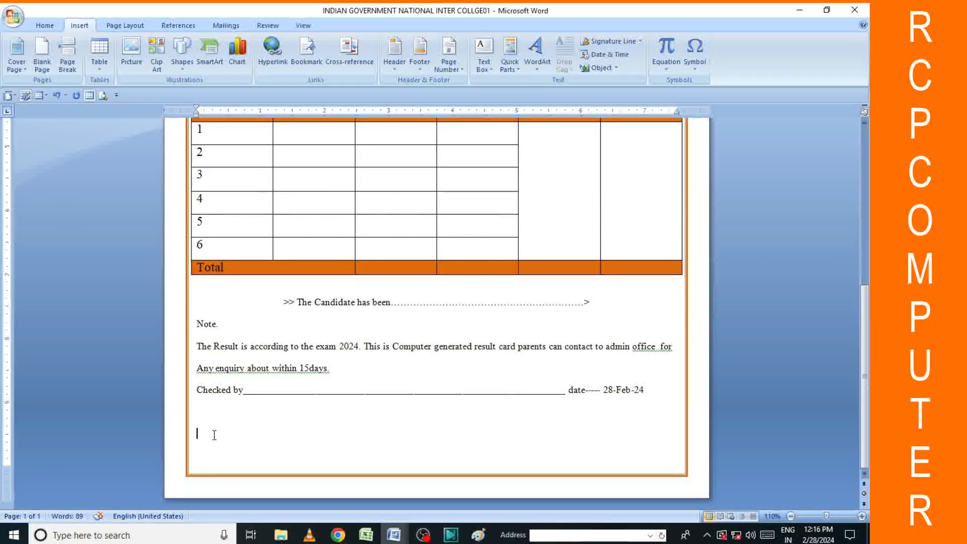
Type 'Examination Controller' on the new line below the Checked by line.
type("Exa")
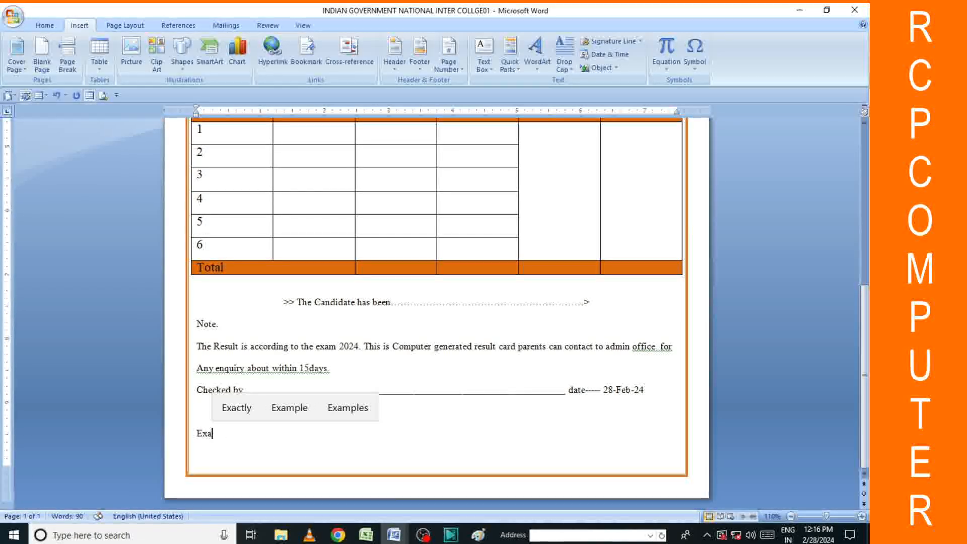
type("mani")
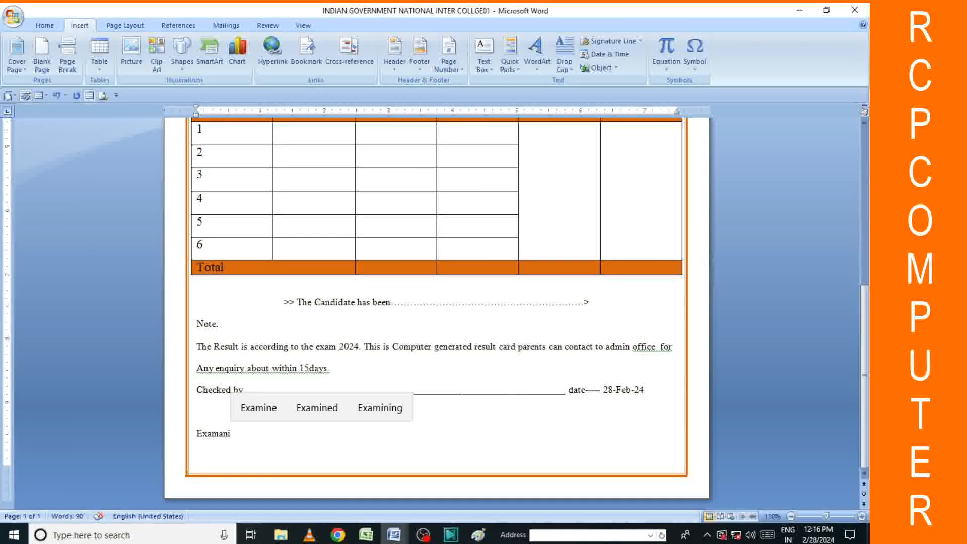
type("ti")
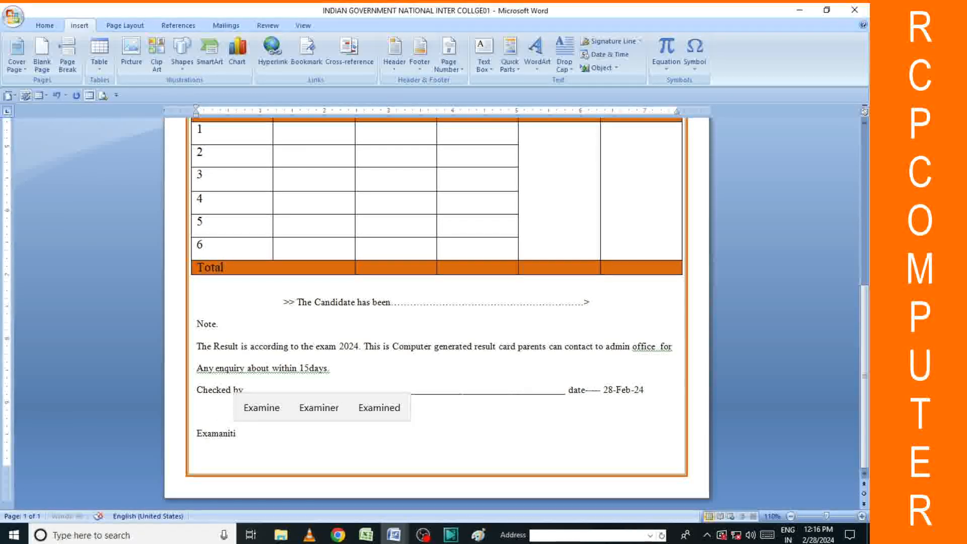
key("BackSpace")
key("BackSpace")
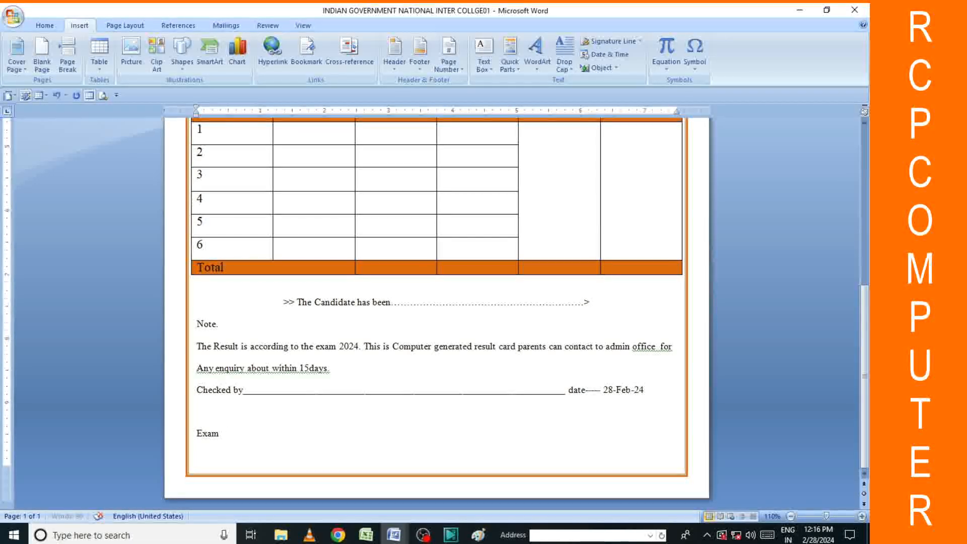
type("inat")
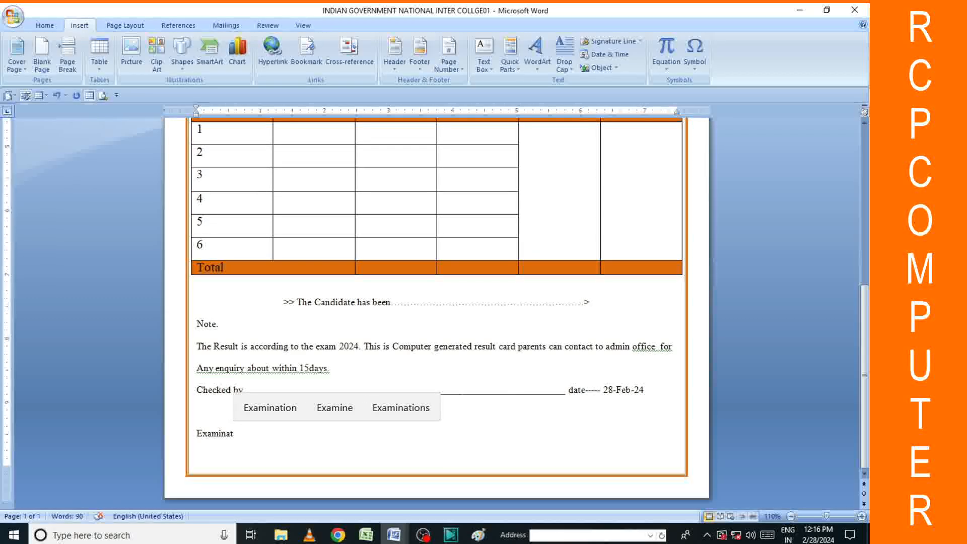
left_click(270, 408)
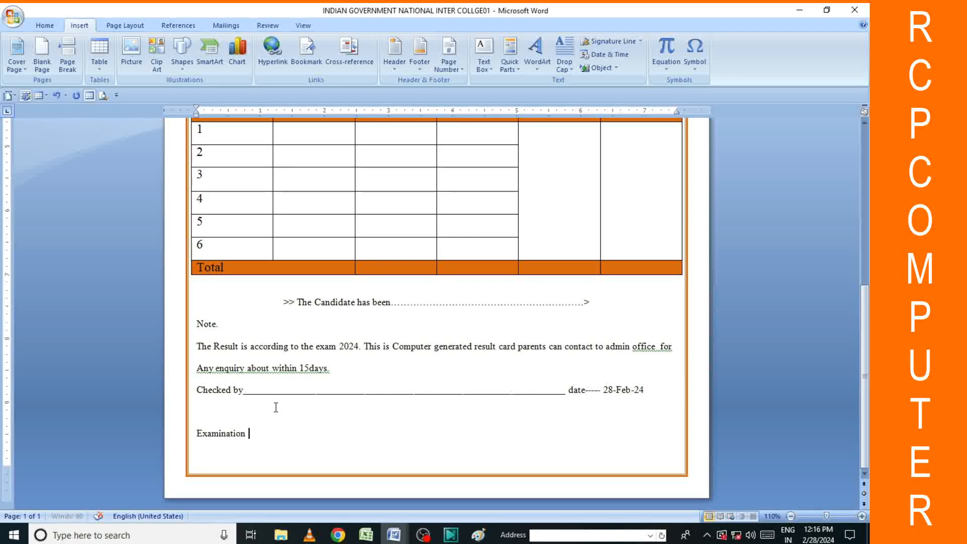
type("Controll")
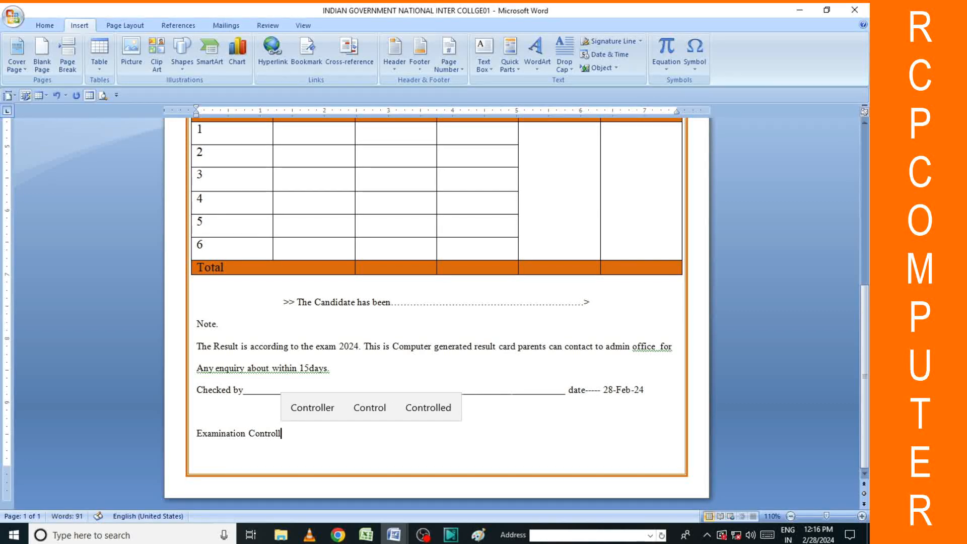
type("r")
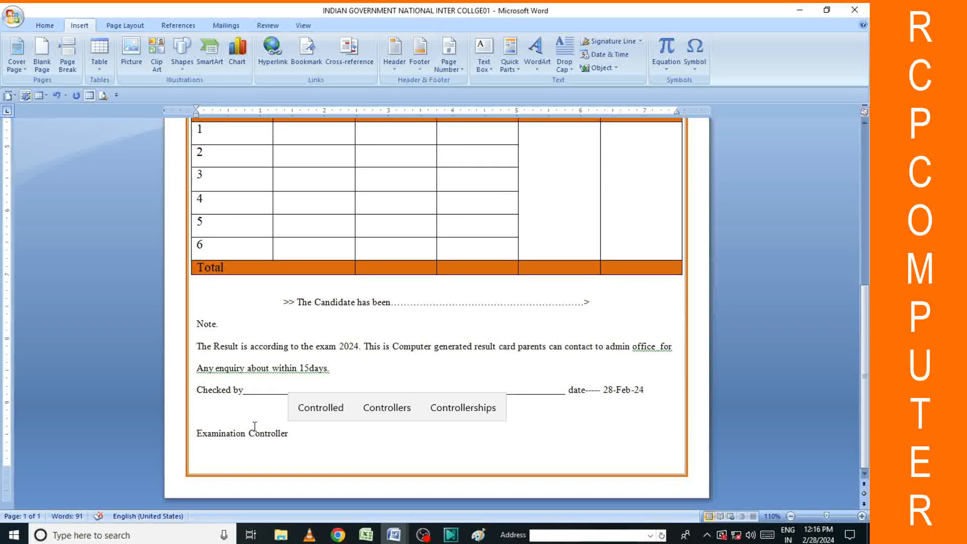
Right-align the Examination Controller line.
left_click_drag(197, 437, 296, 443)
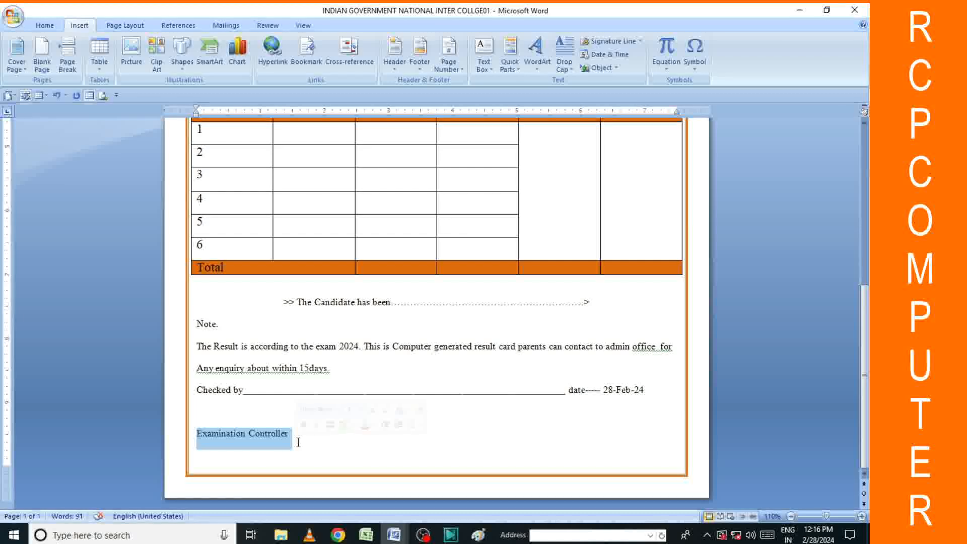
left_click(46, 26)
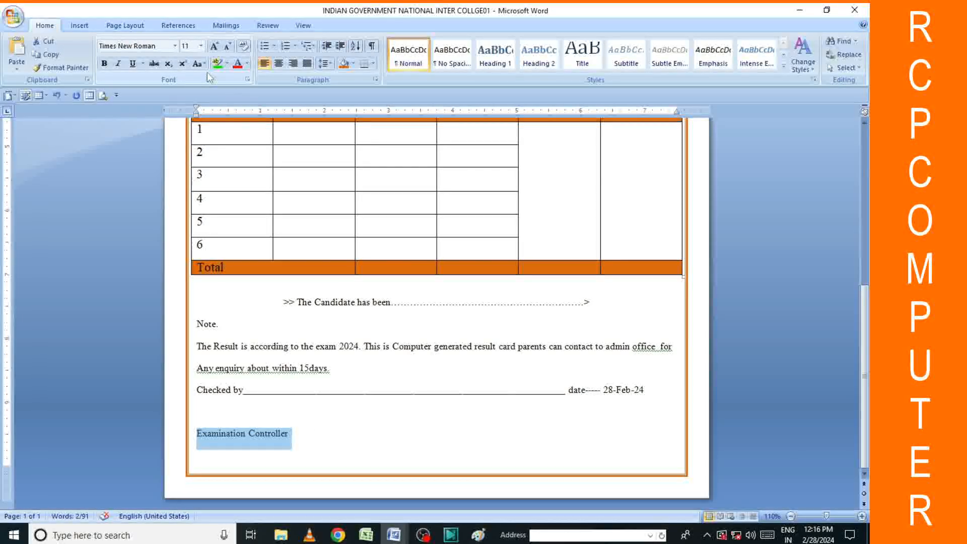
left_click(294, 64)
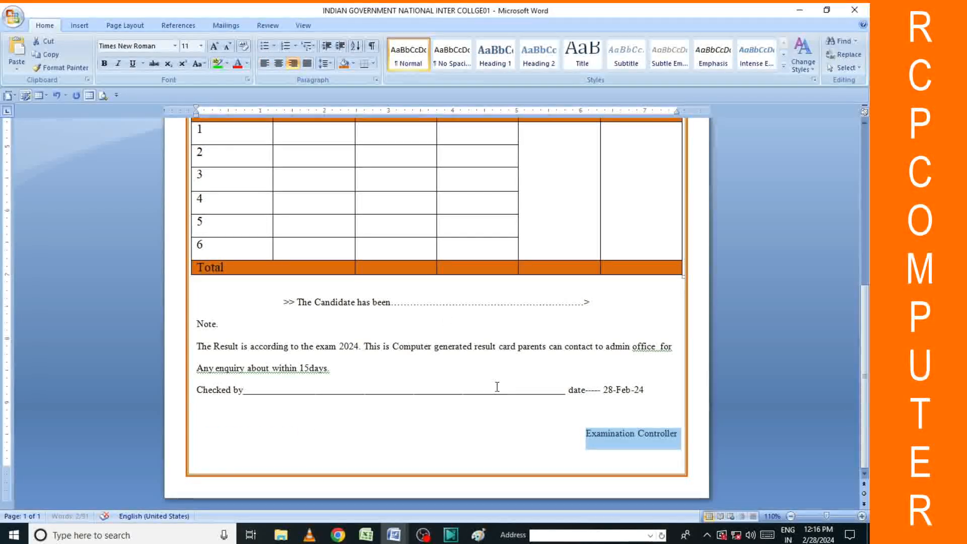
left_click(540, 421)
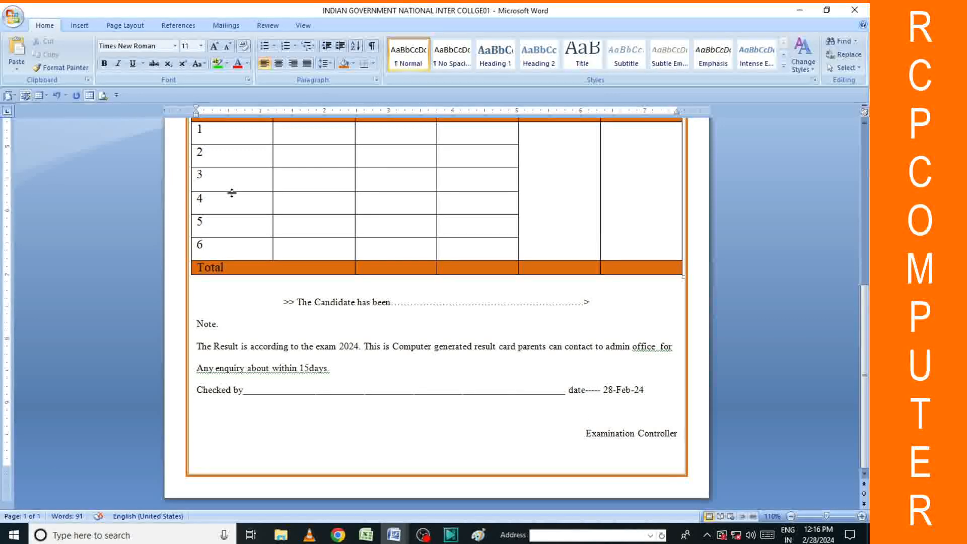
left_click(79, 25)
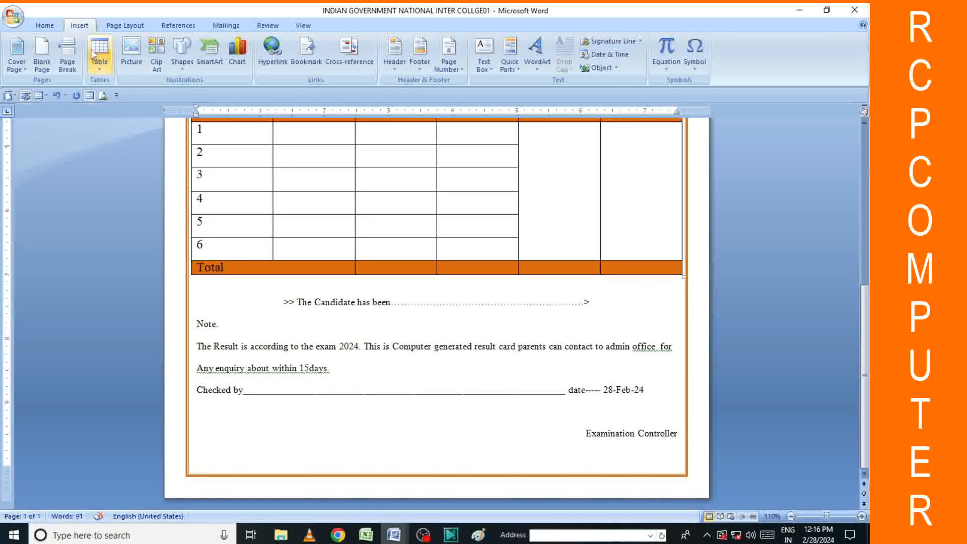
Draw a signature line and then a box above the Examination Controller label.
left_click(182, 53)
left_click(189, 94)
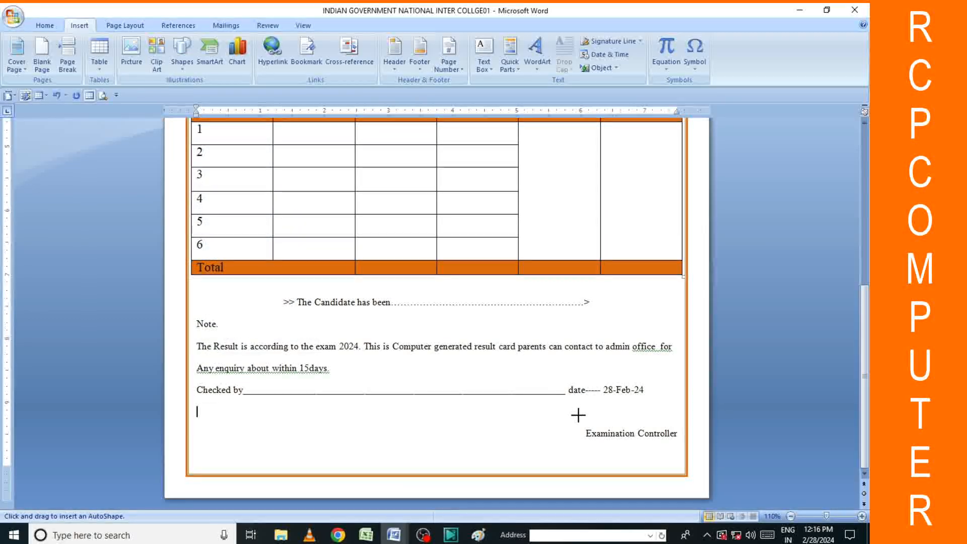
left_click_drag(586, 427, 674, 427)
left_click(599, 419)
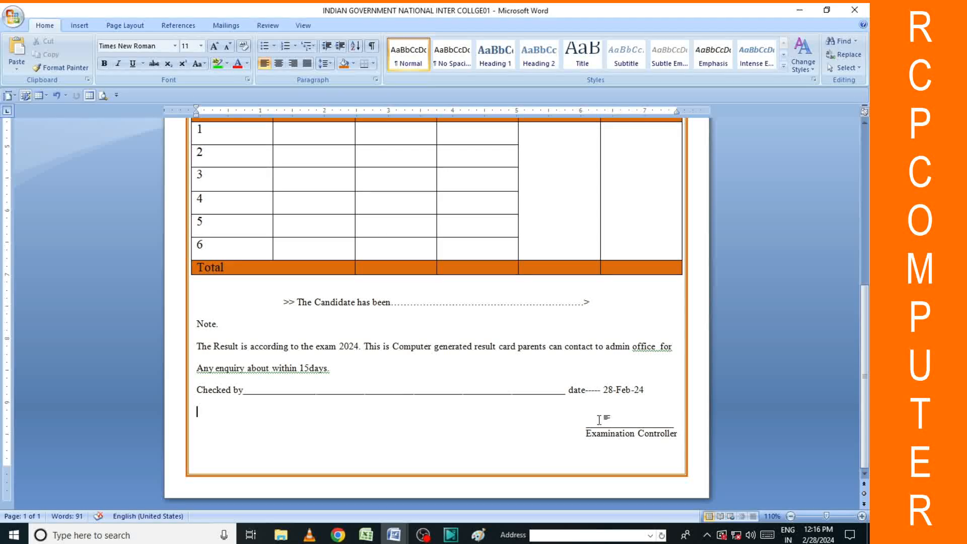
left_click(79, 25)
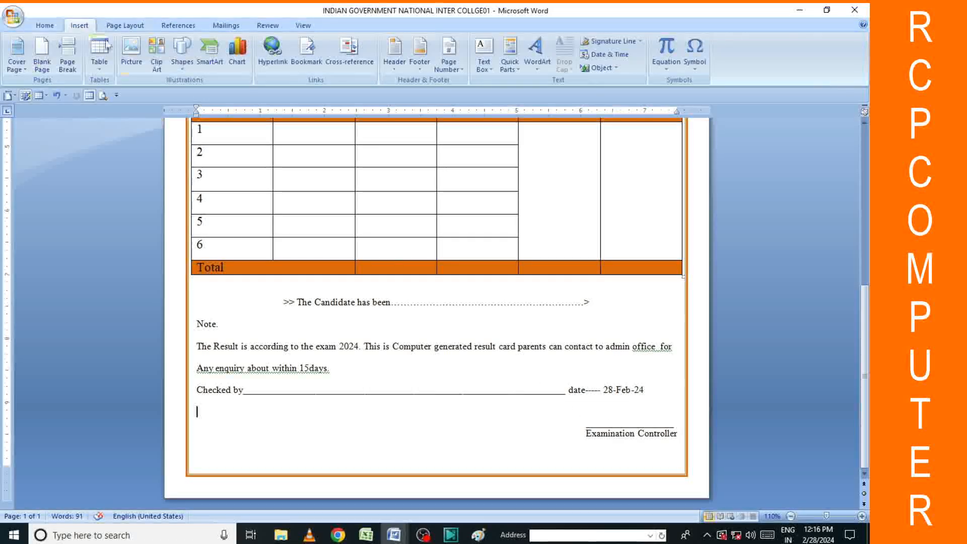
left_click(182, 53)
left_click(202, 94)
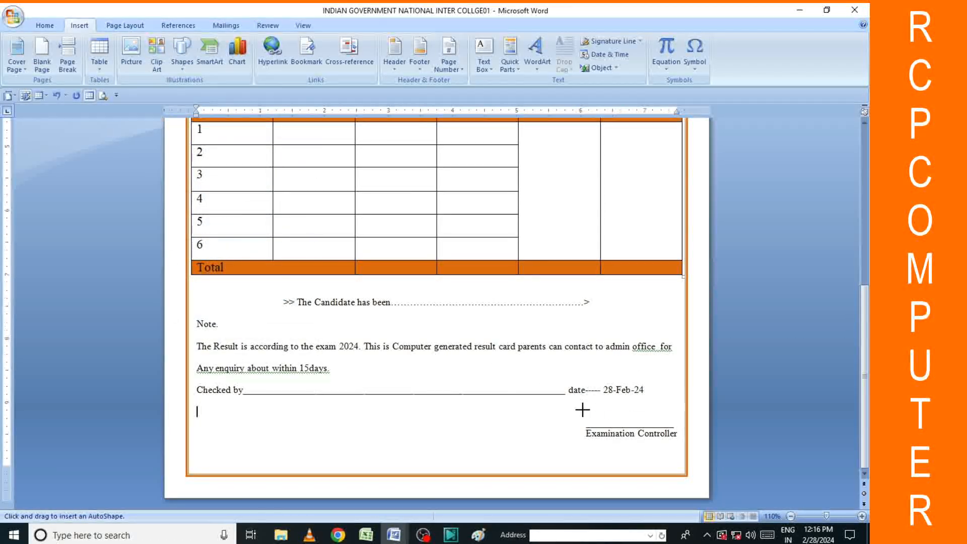
left_click_drag(577, 408, 647, 422)
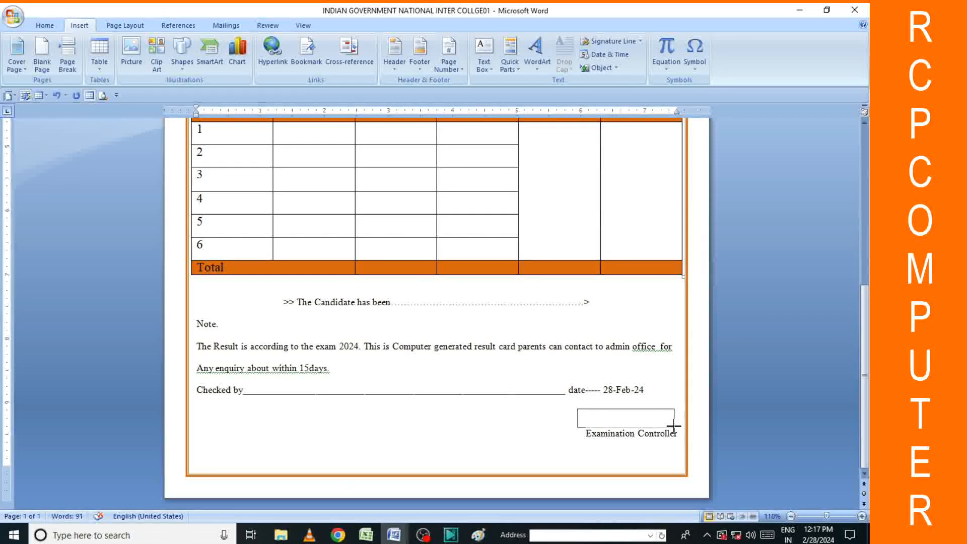
left_click_drag(674, 423, 681, 427)
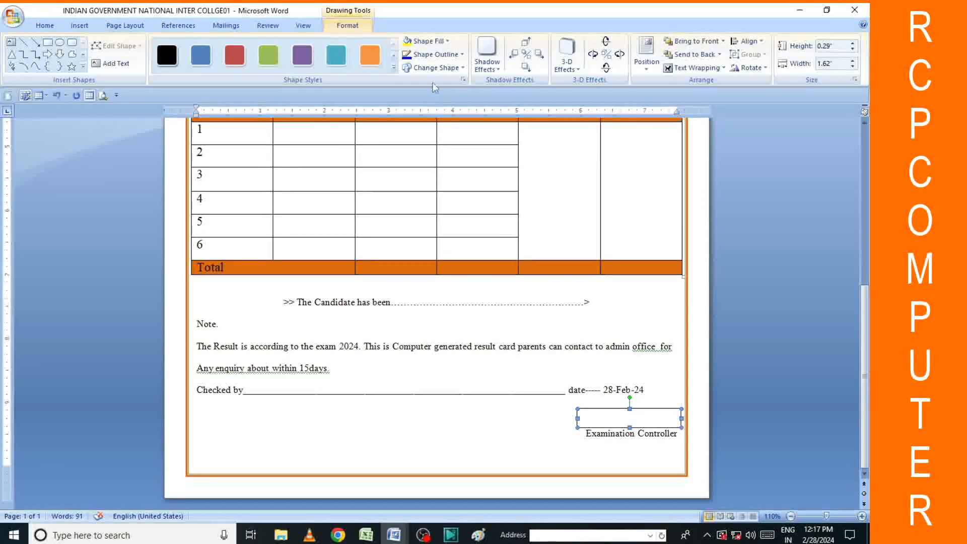
Fill the box with the signature picture 01.
left_click(446, 43)
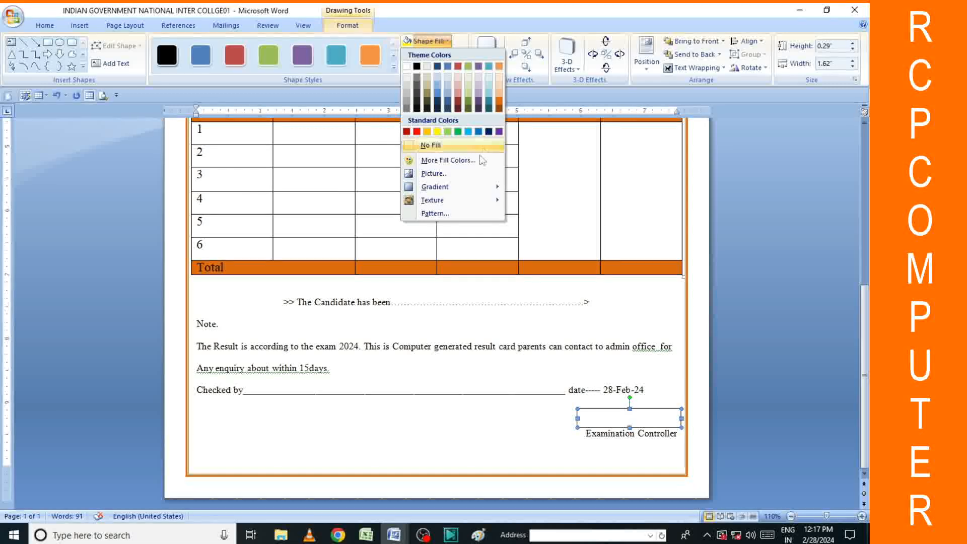
left_click(437, 173)
scroll(322, 179, "down", 1)
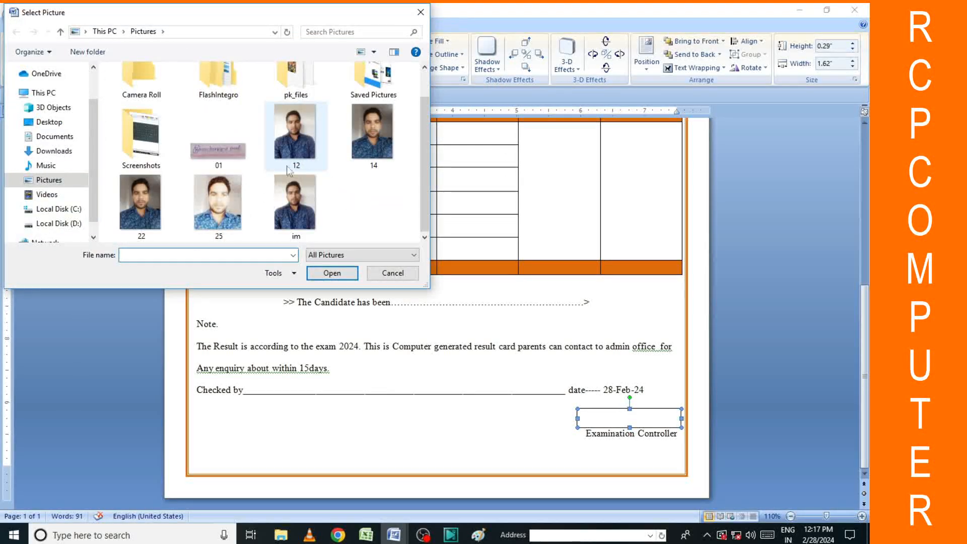
left_click(213, 149)
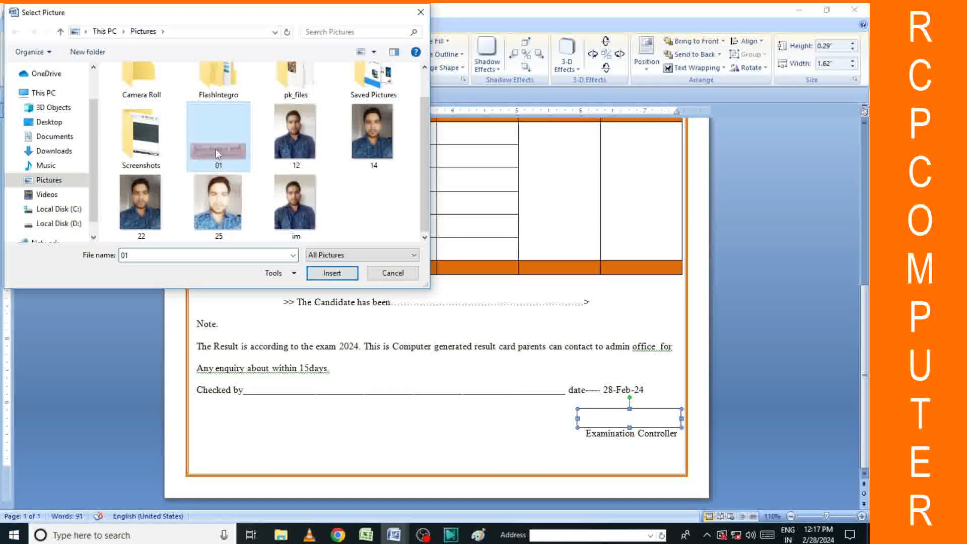
left_click(332, 272)
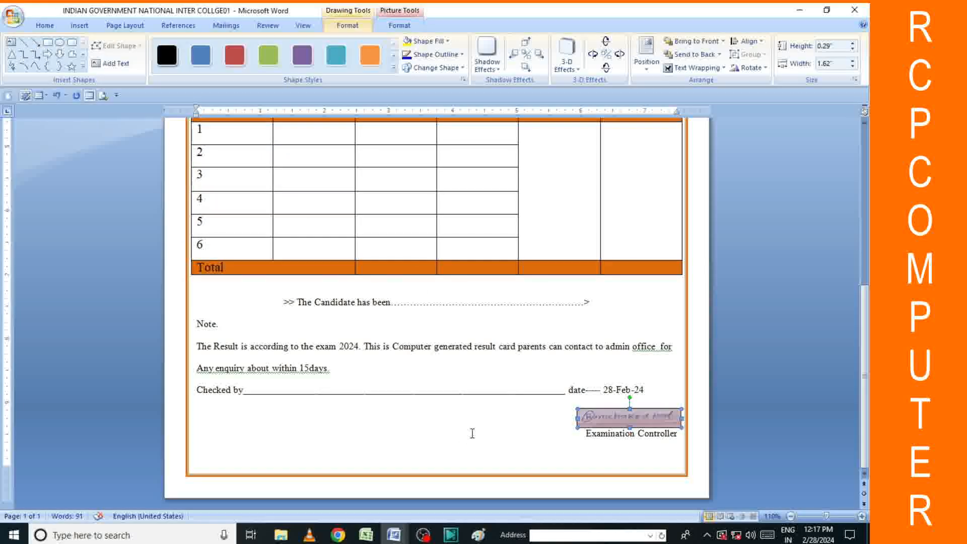
left_click(544, 431)
Remove the signature box's outline and nudge it slightly upward.
left_click(603, 420)
right_click(603, 420)
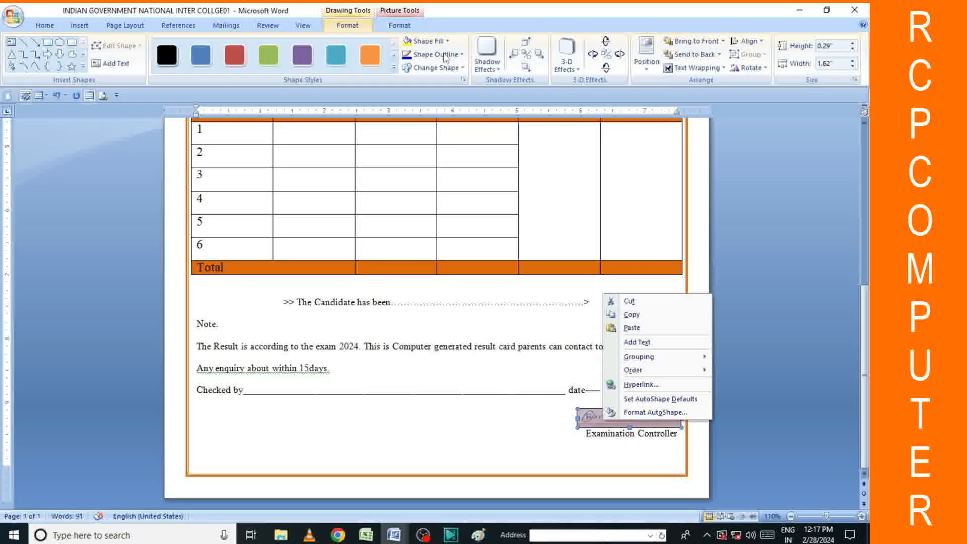
left_click(436, 54)
left_click(460, 159)
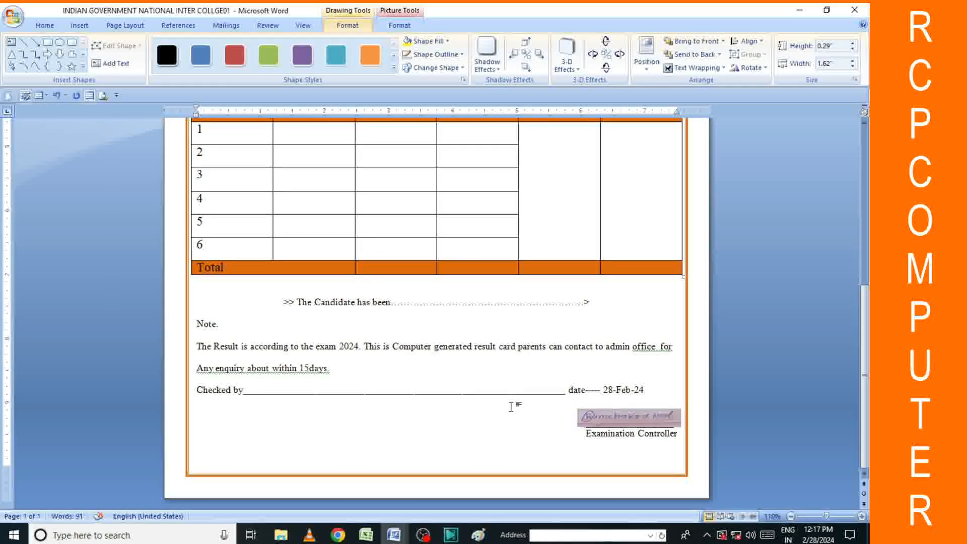
left_click(512, 460)
left_click_drag(641, 416, 638, 413)
left_click(494, 431)
Save the marksheet document from the Office button menu.
left_click(618, 414)
left_click(500, 429)
scroll(543, 384, "up", 10)
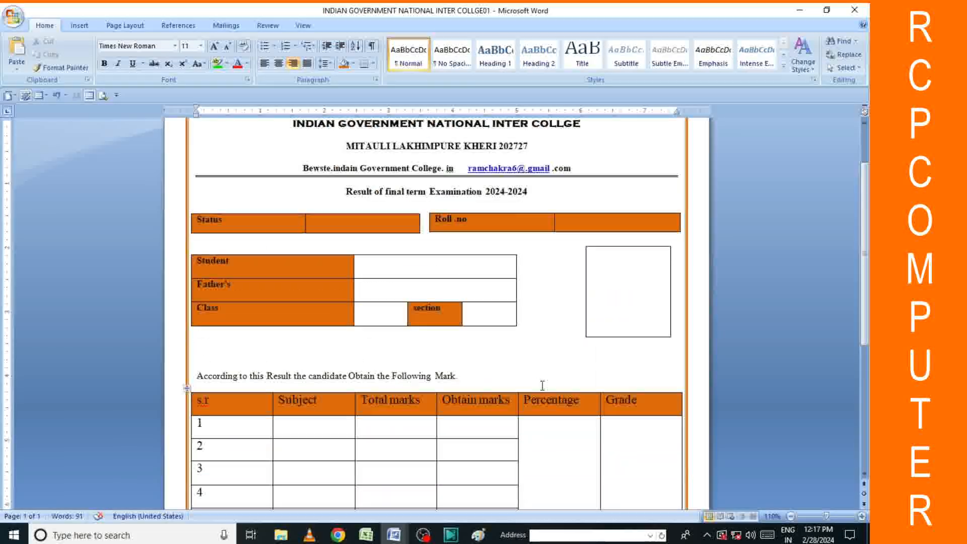
scroll(581, 328, "down", 10)
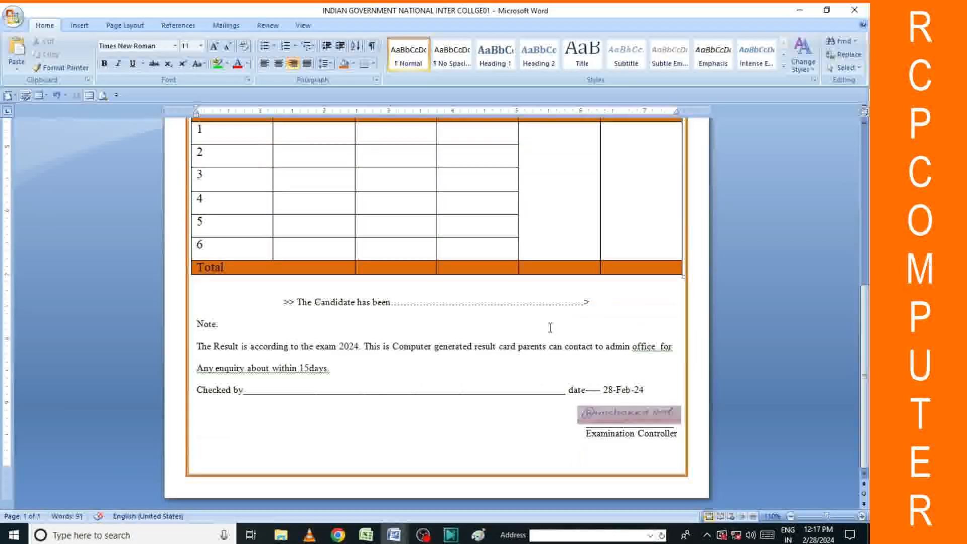
scroll(397, 305, "up", 3)
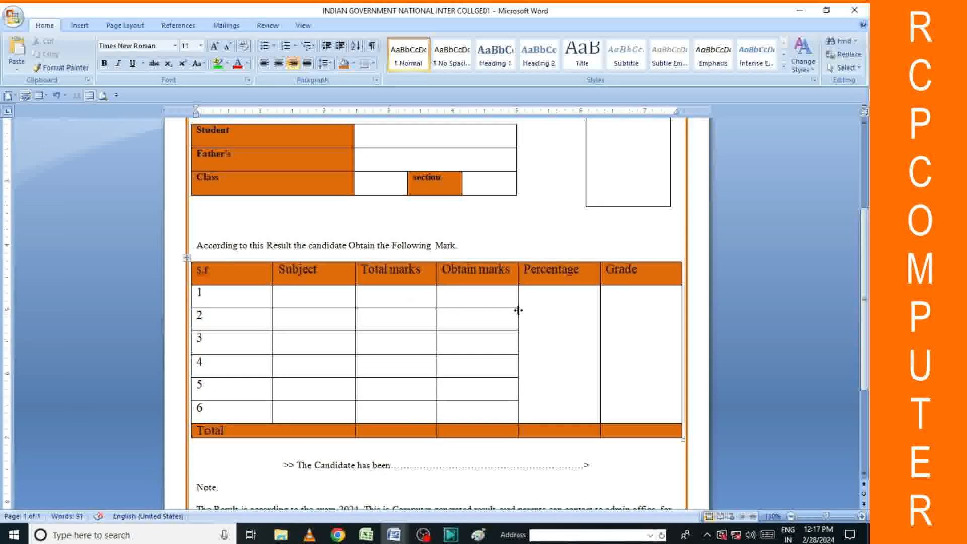
scroll(433, 303, "up", 4)
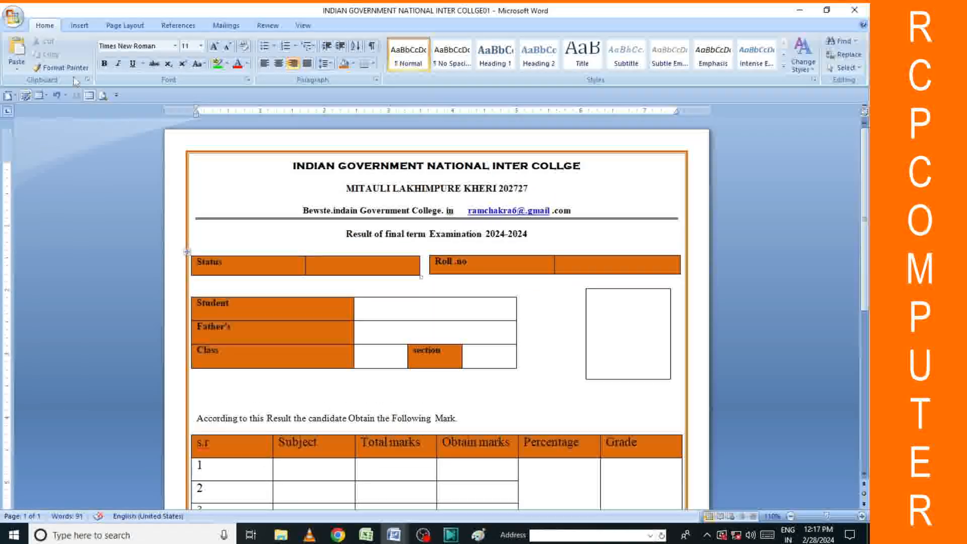
left_click(12, 17)
left_click(39, 95)
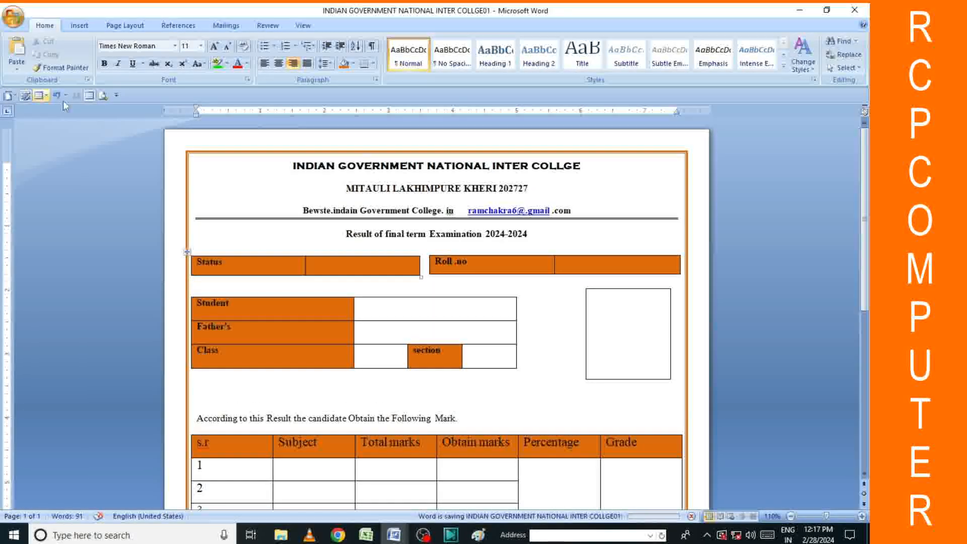
Set the Status and Roll .no value cells' shading to No Color.
scroll(567, 271, "down", 1)
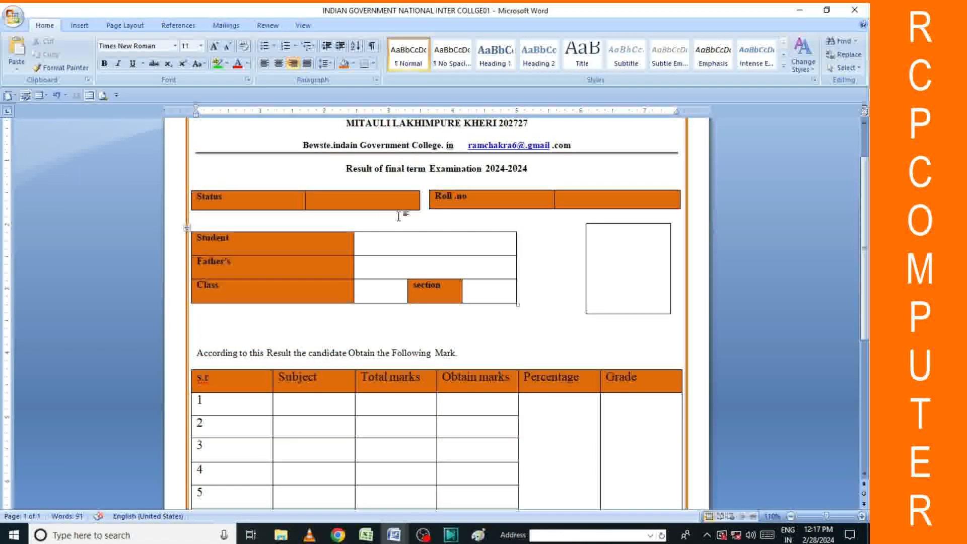
left_click(344, 198)
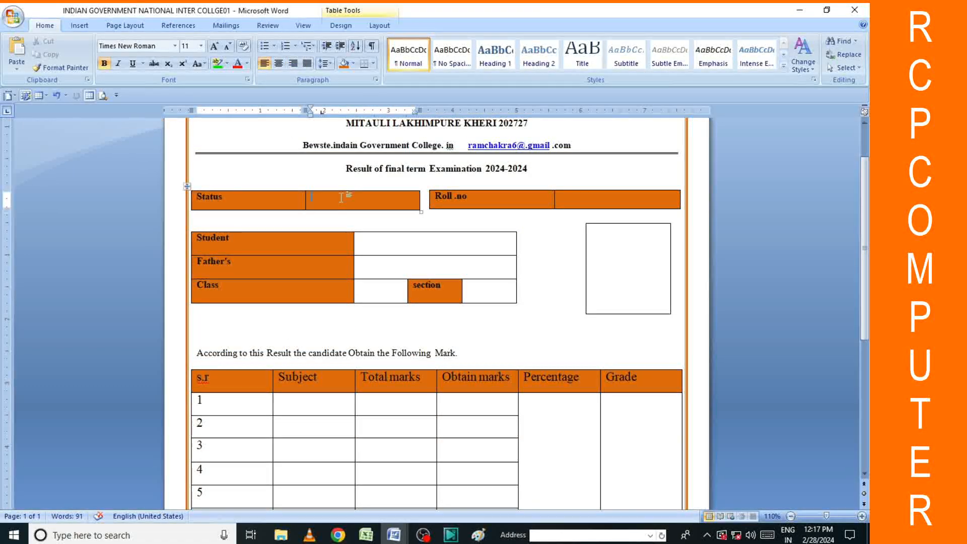
left_click(353, 63)
left_click(380, 168)
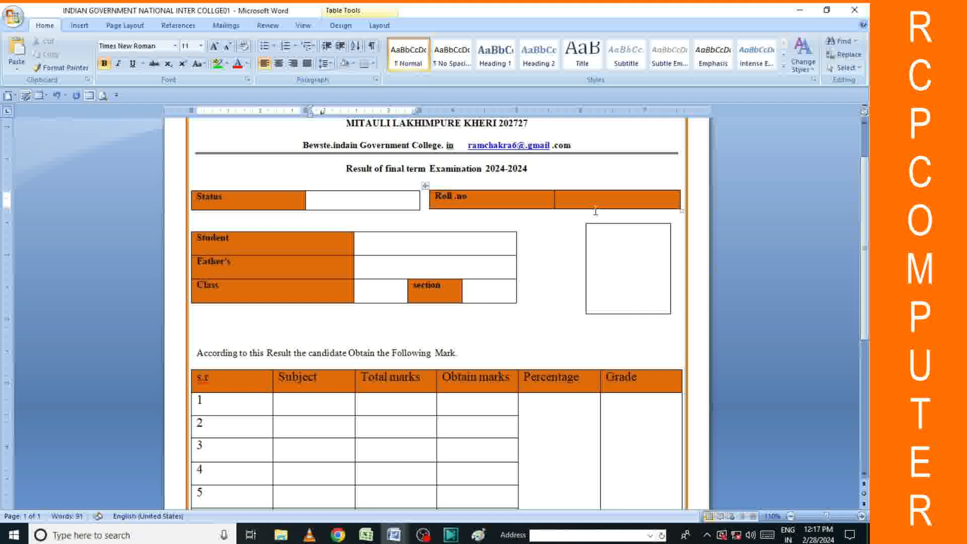
left_click(346, 64)
left_click(550, 267)
scroll(549, 272, "down", 10)
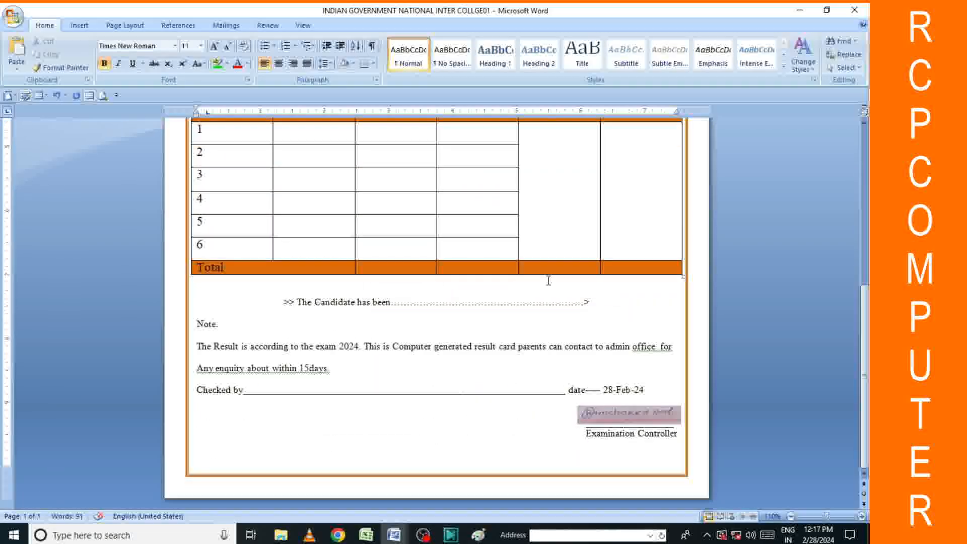
left_click(366, 535)
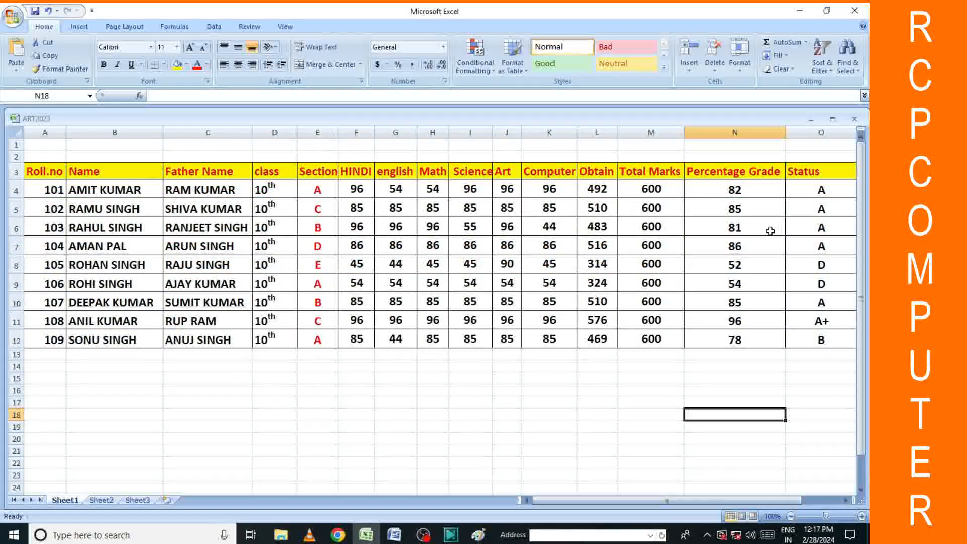
Clear the subject marks, Obtain and Total Marks in F4:M12.
left_click_drag(647, 500, 682, 500)
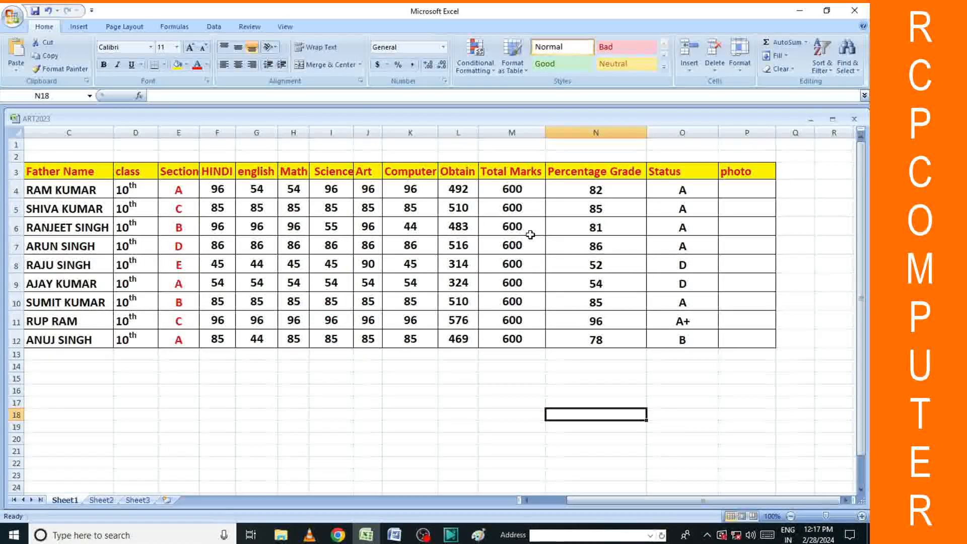
left_click_drag(226, 188, 499, 335)
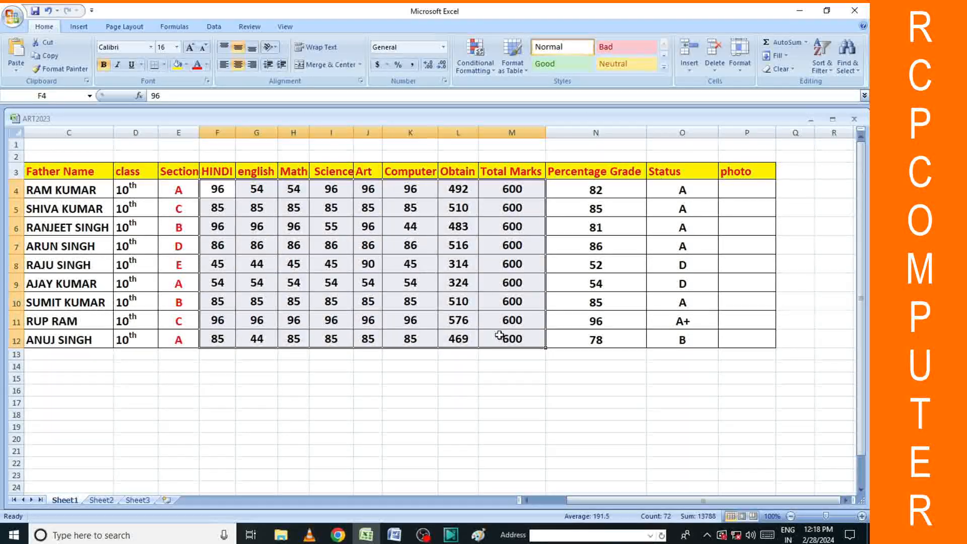
key("Delete")
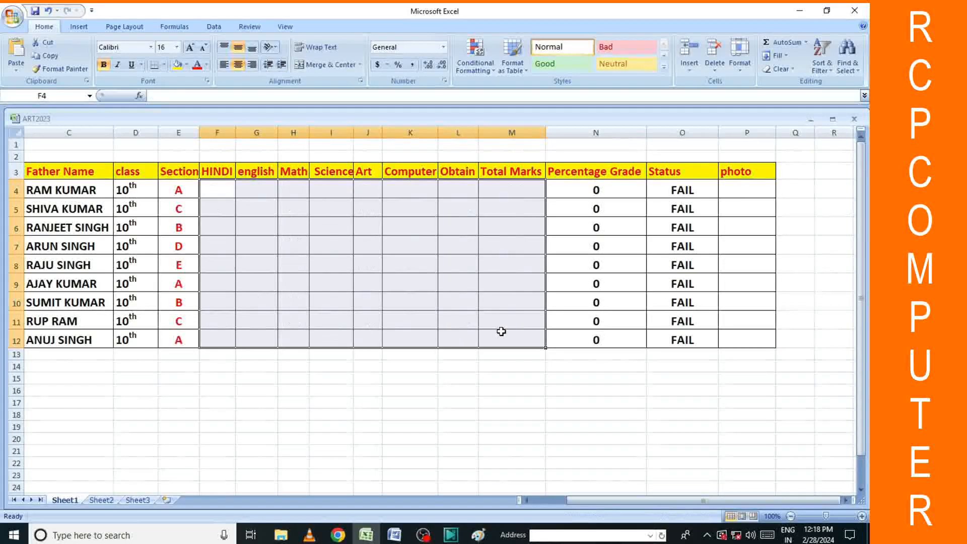
left_click(762, 352)
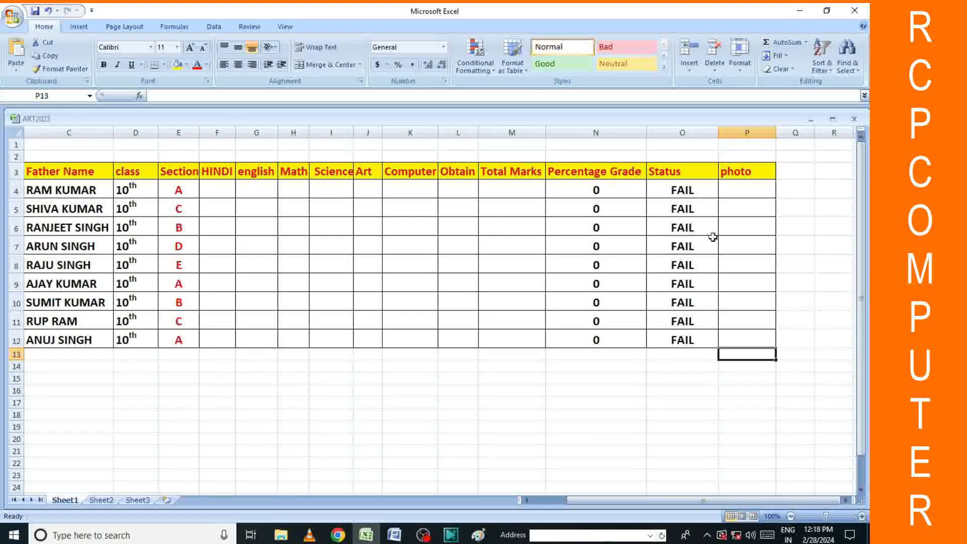
Clear the Percentage Grade and Status cells in N4:O12.
left_click_drag(583, 190, 694, 338)
key("Delete")
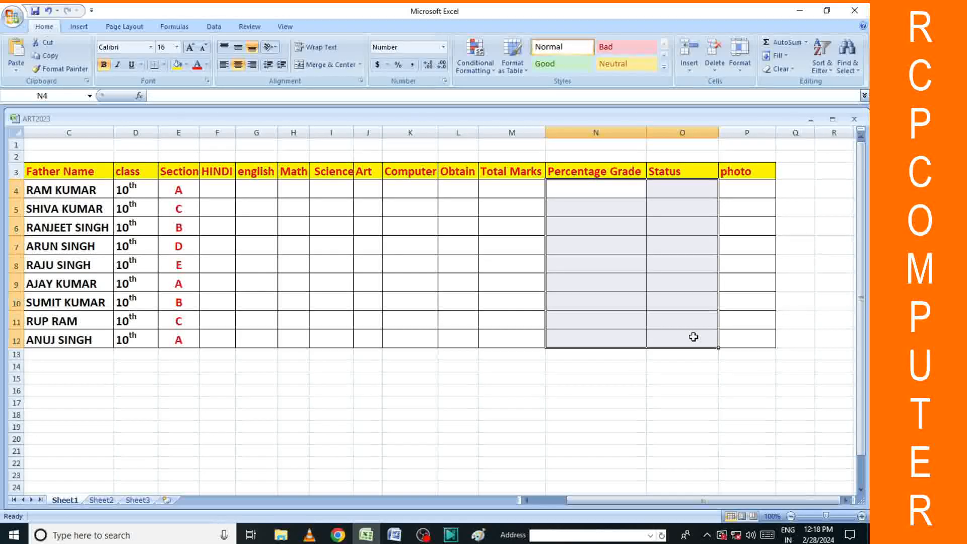
left_click(714, 386)
left_click(215, 191)
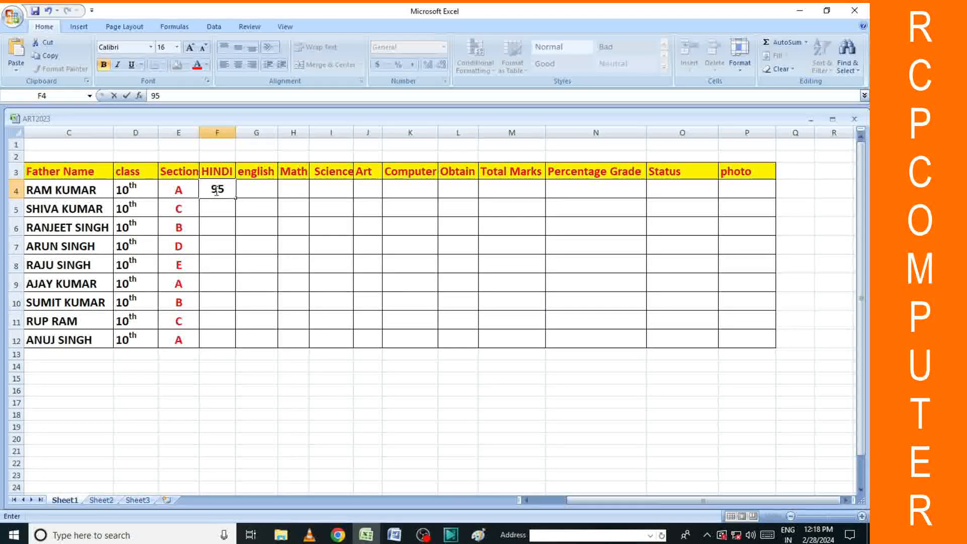
Enter the students' HINDI marks down column F, such as 86, 85 and 96.
type("86")
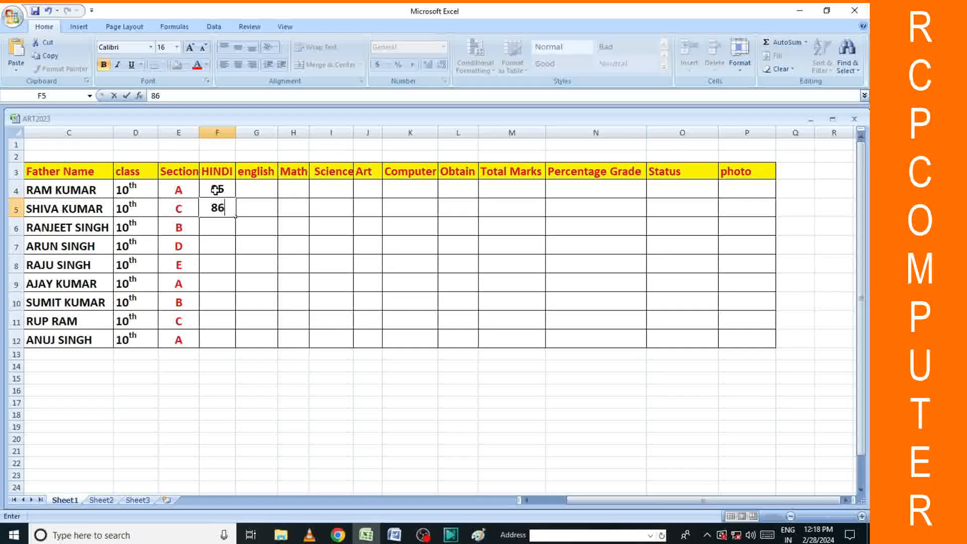
key("Return")
type("85")
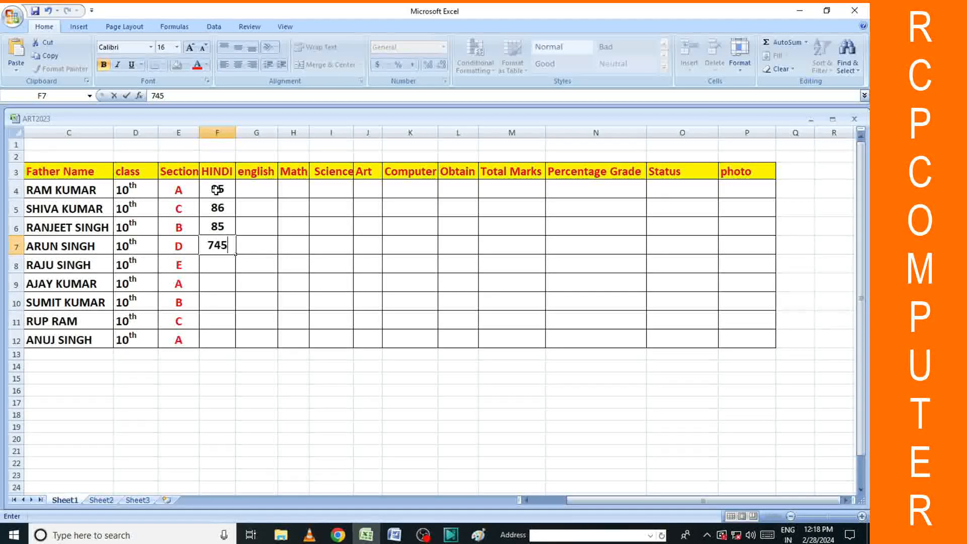
key("BackSpace")
type("7")
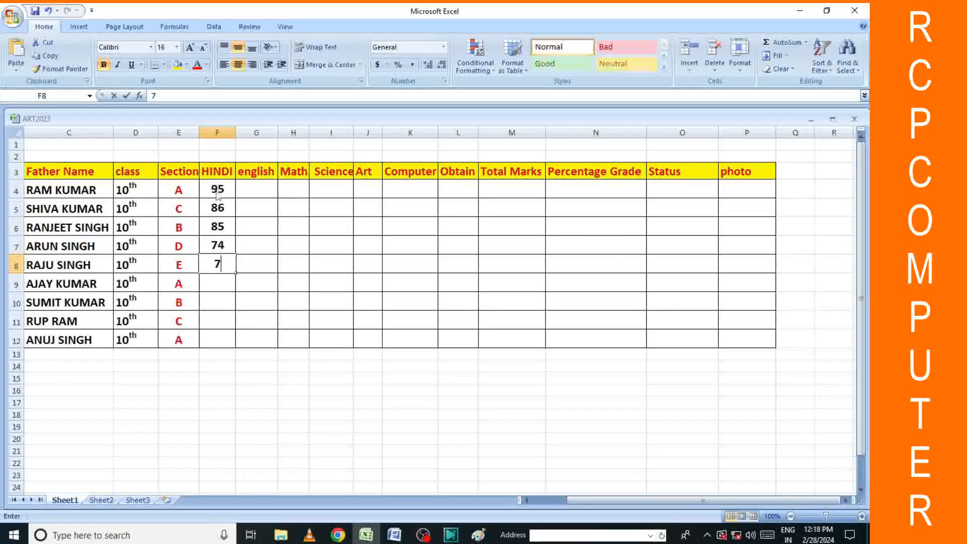
type("875")
key("Return")
type("85")
key("Return")
type("96")
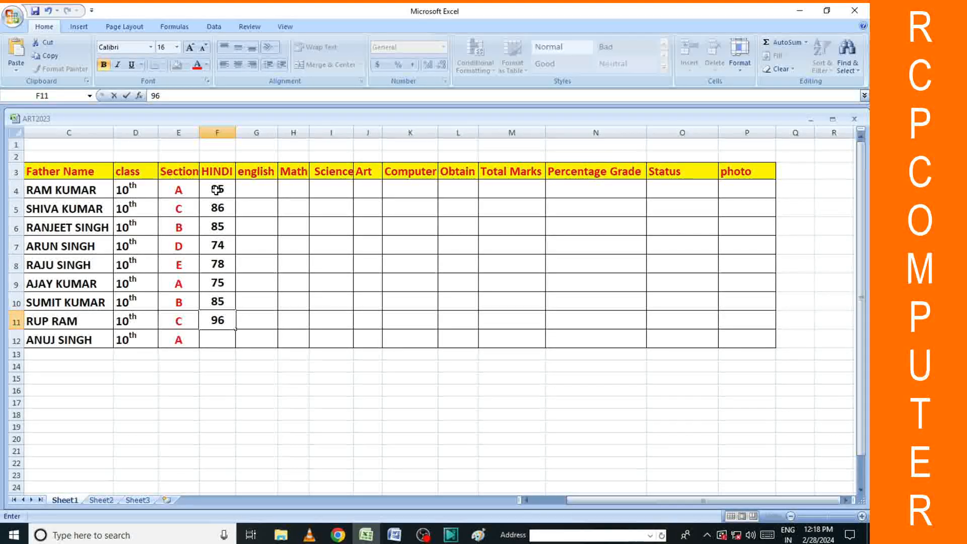
key("Return")
type("75")
left_click(331, 339)
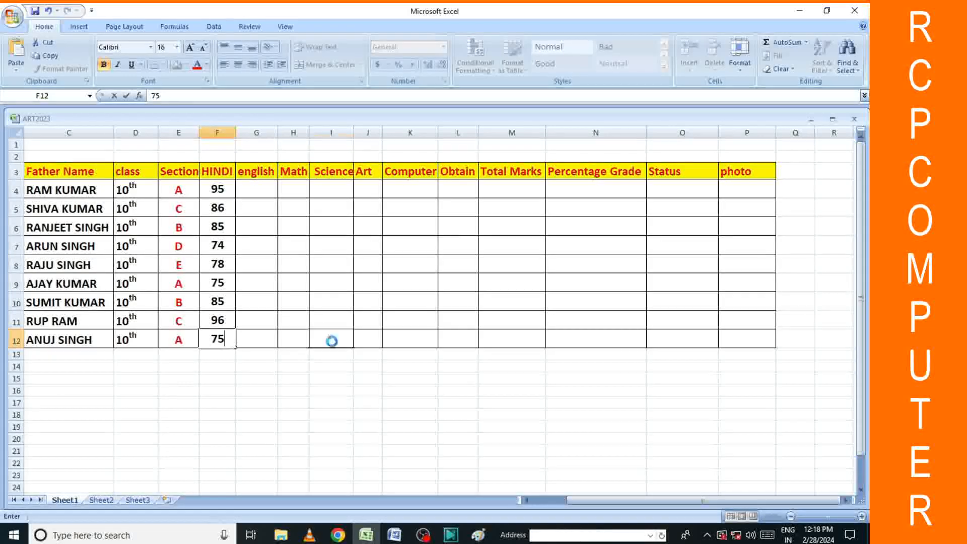
left_click_drag(216, 189, 440, 338)
left_click(474, 393)
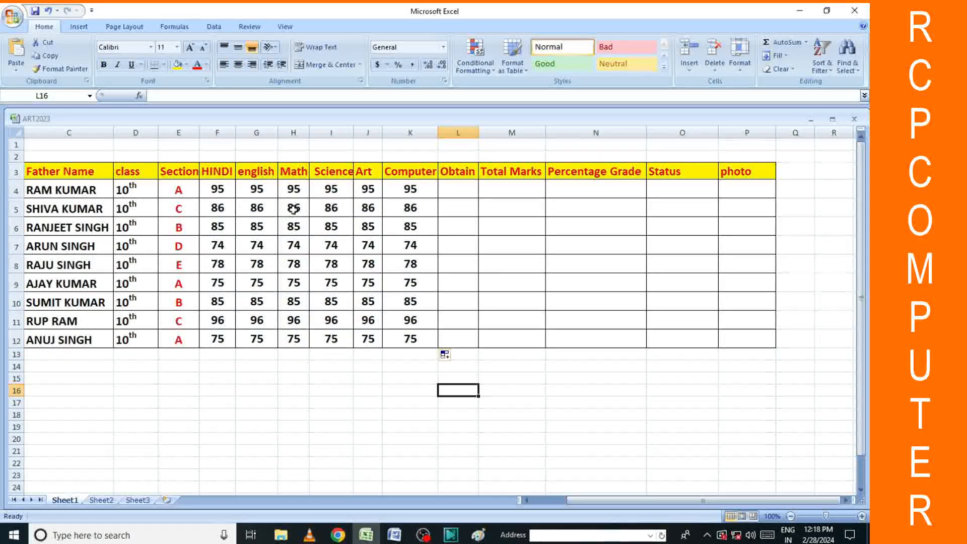
Change the first student's Math mark to 45 and Computer mark to 85.
left_click(291, 190)
type("45")
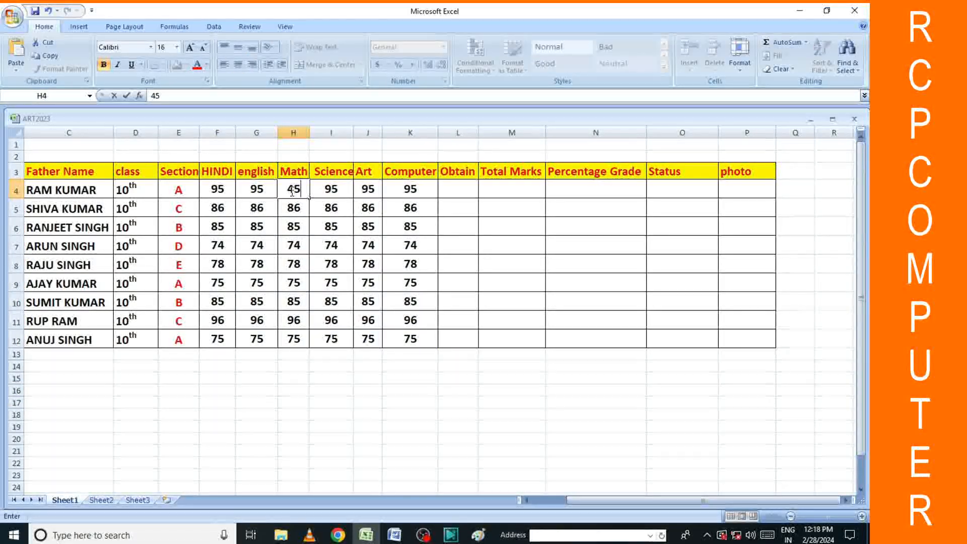
type("86")
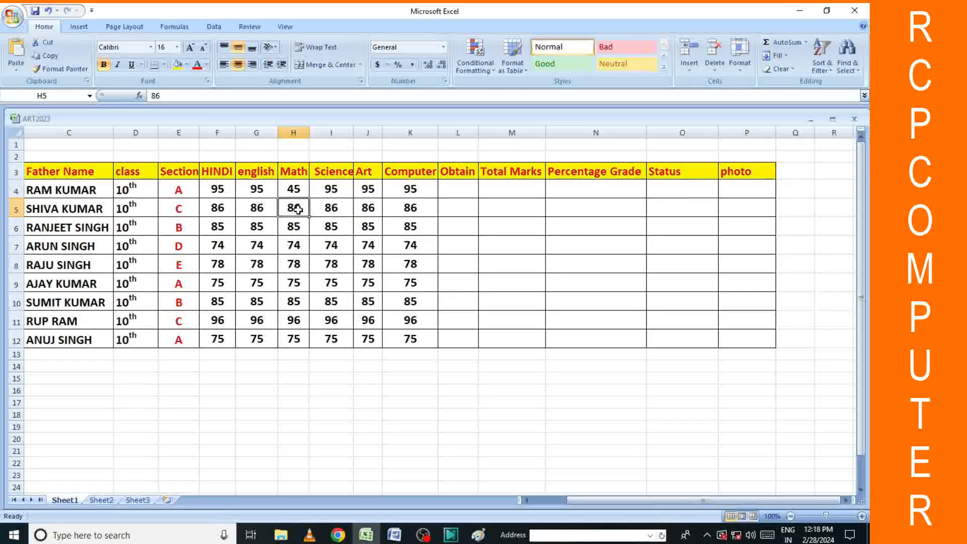
left_click(413, 190)
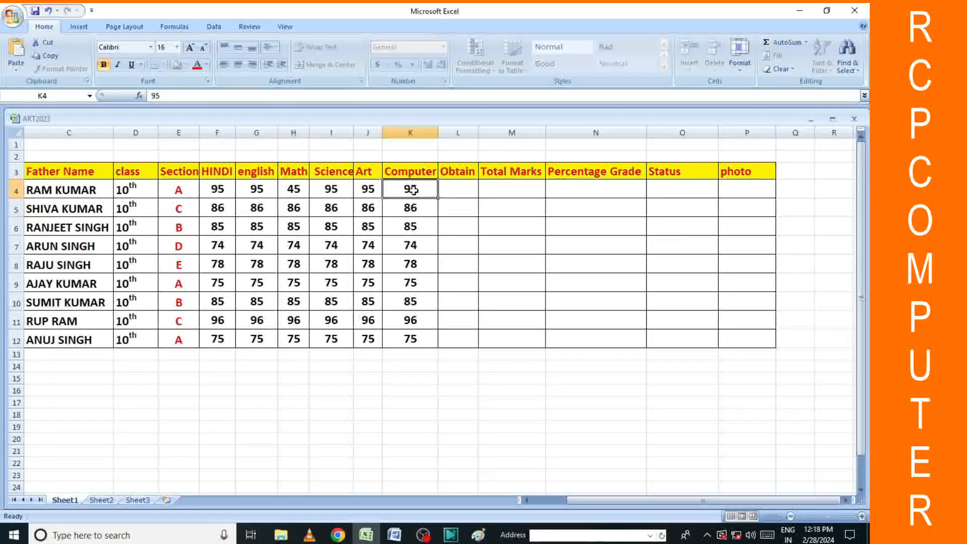
type("85")
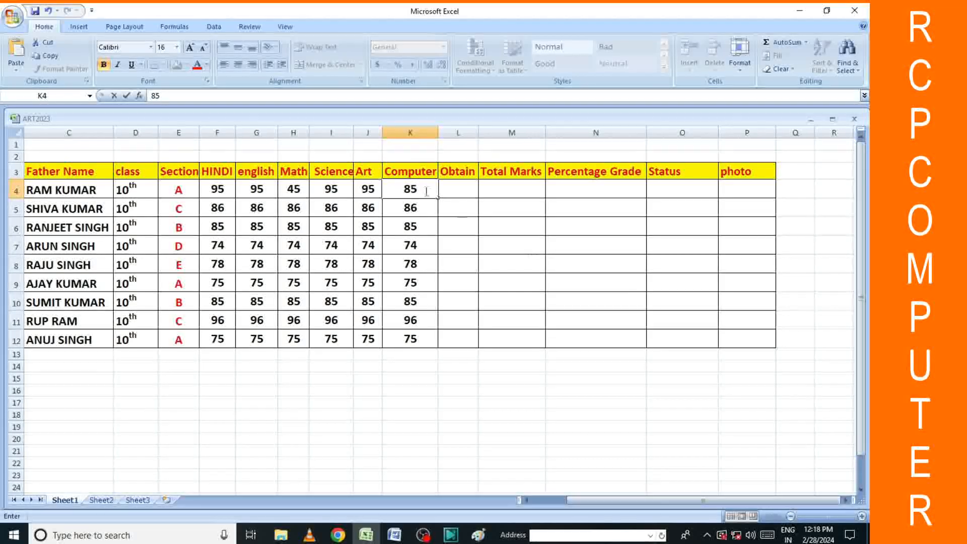
left_click(546, 264)
left_click(454, 195)
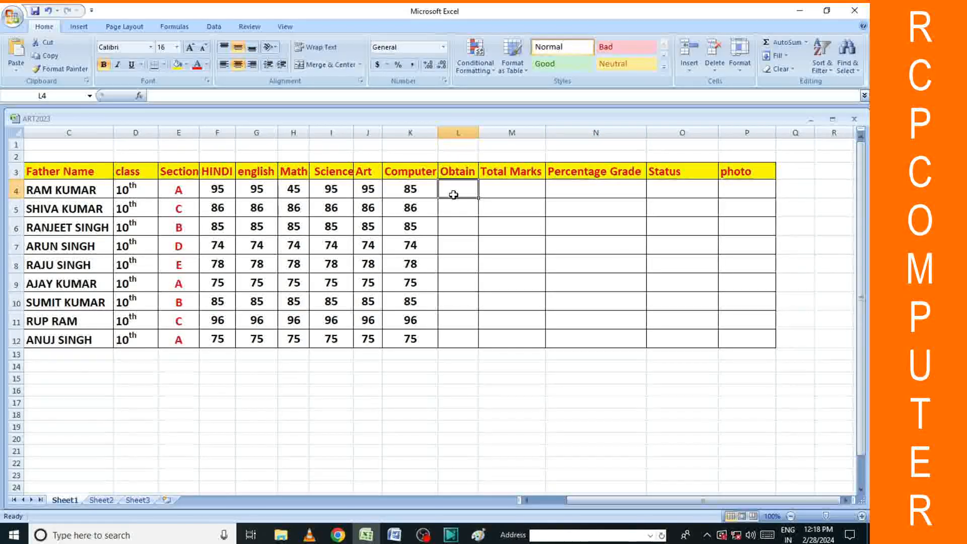
Enter =SUM(F4:J4) in L4 and fill it down to L12.
type("=s")
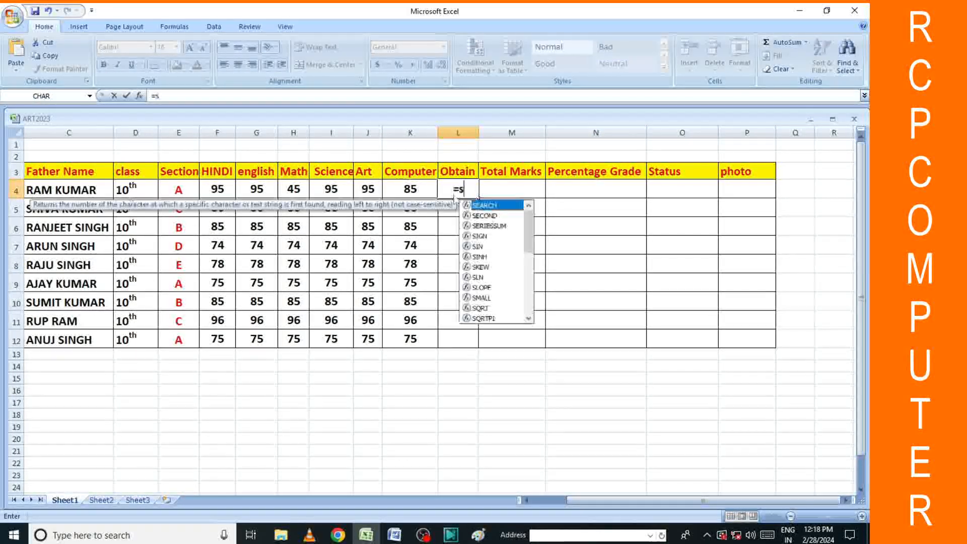
type("um")
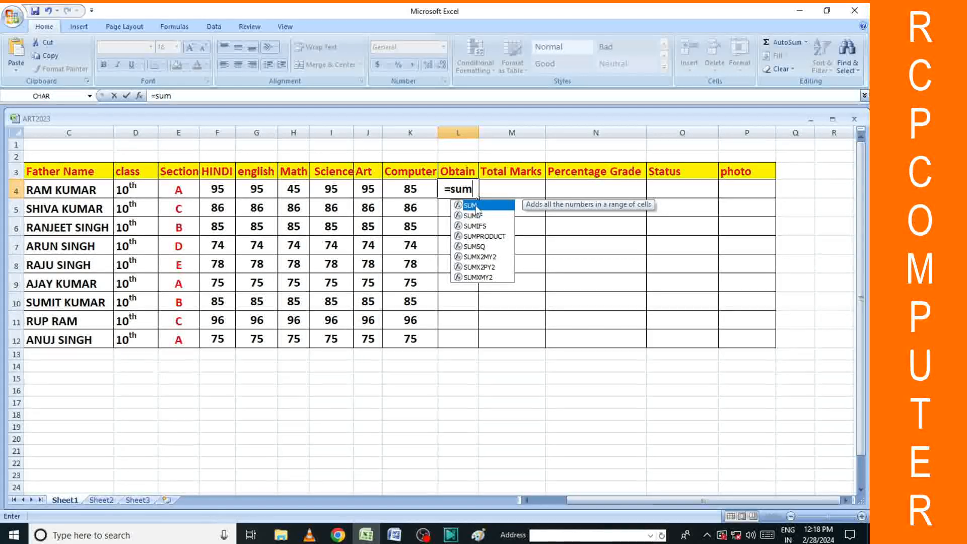
key("Tab")
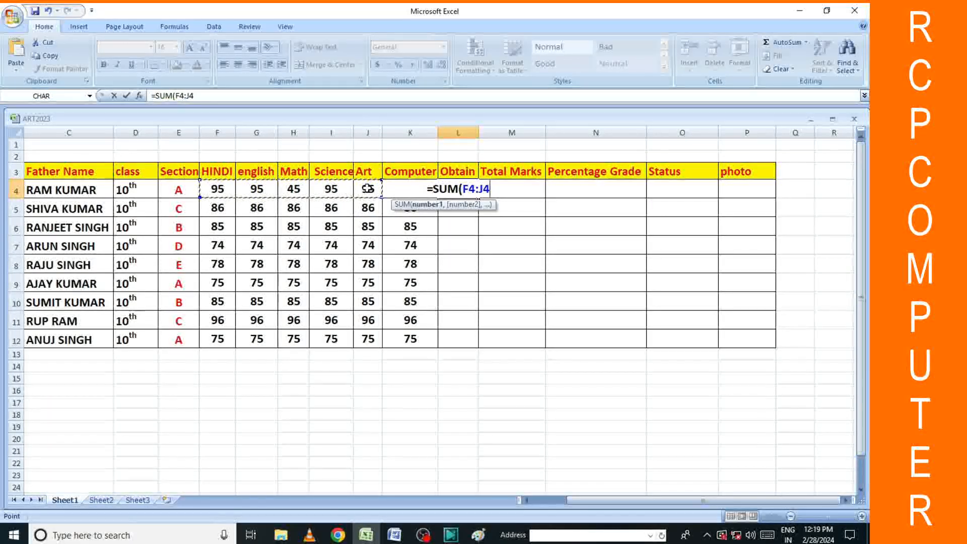
key("Return")
left_click(503, 244)
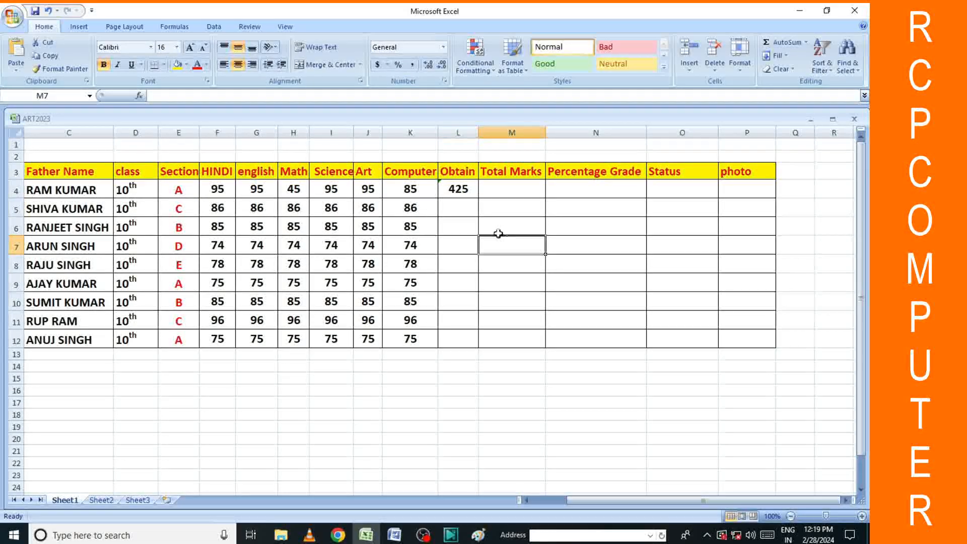
left_click(463, 194)
left_click_drag(478, 199, 483, 351)
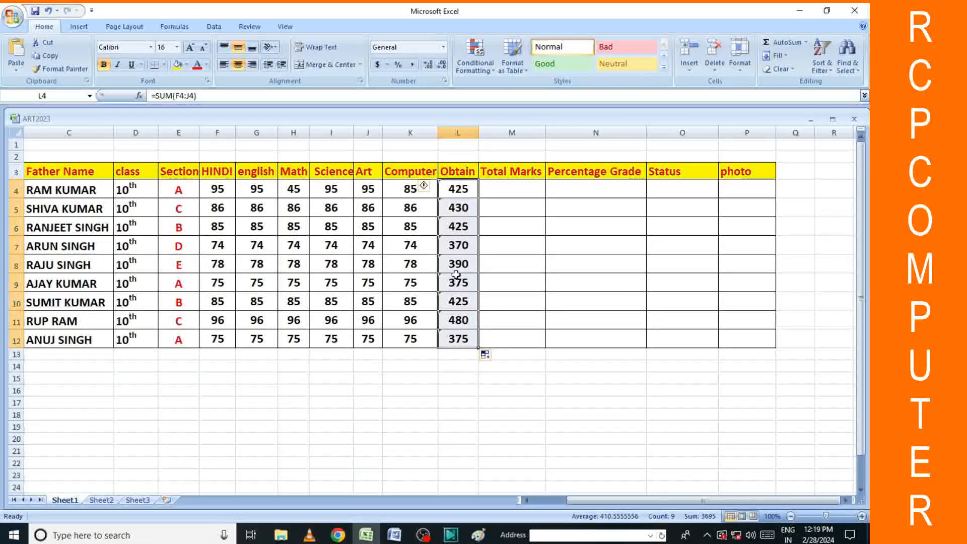
left_click(524, 278)
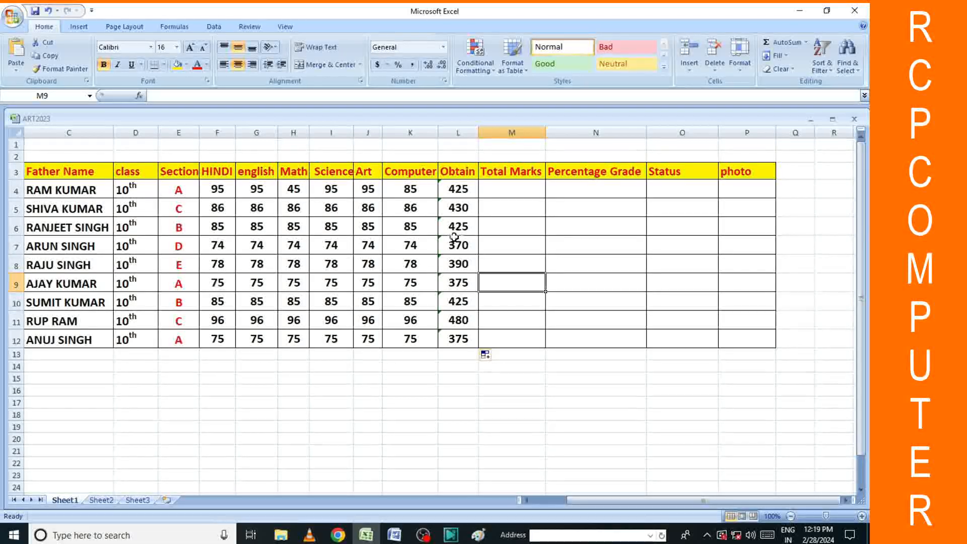
left_click(588, 225)
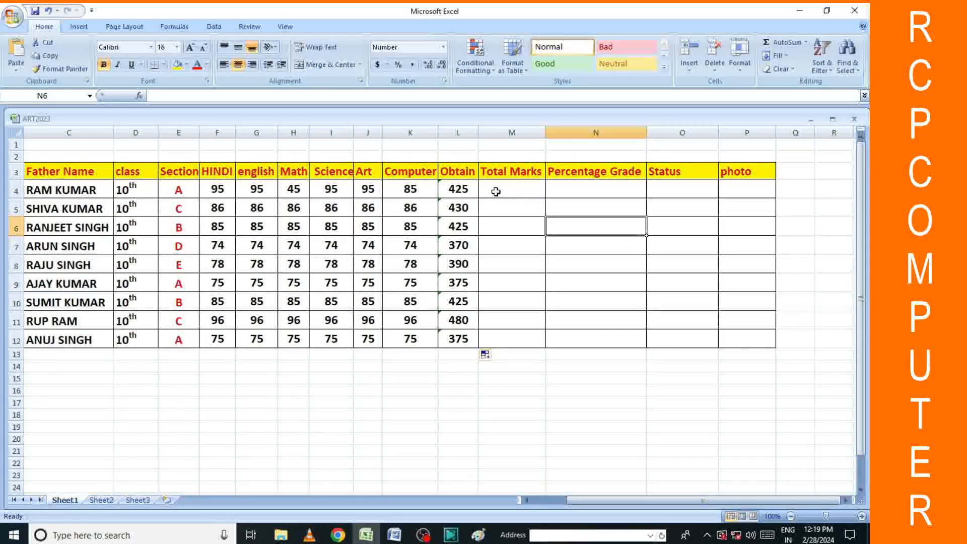
Enter 600 in M4 and fill it down the Total Marks column.
left_click(518, 190)
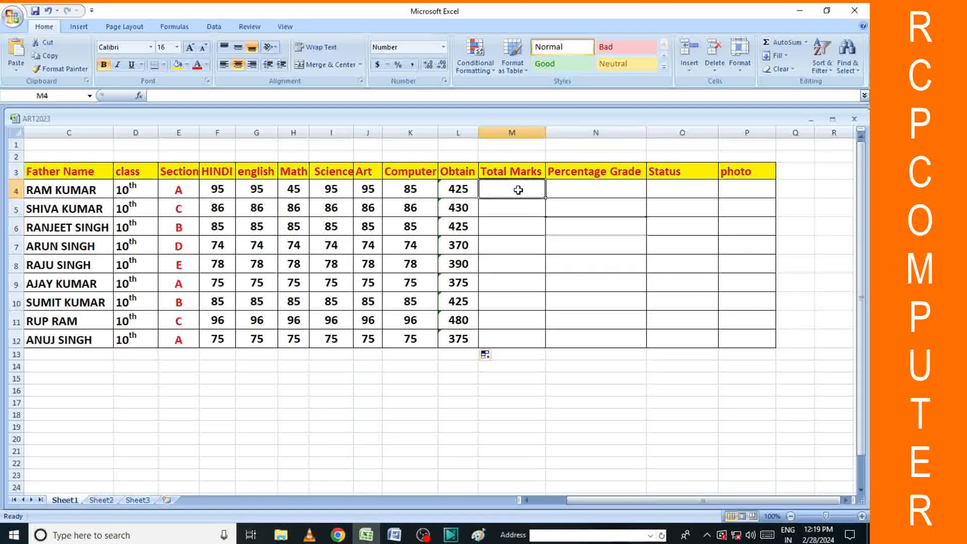
type("600")
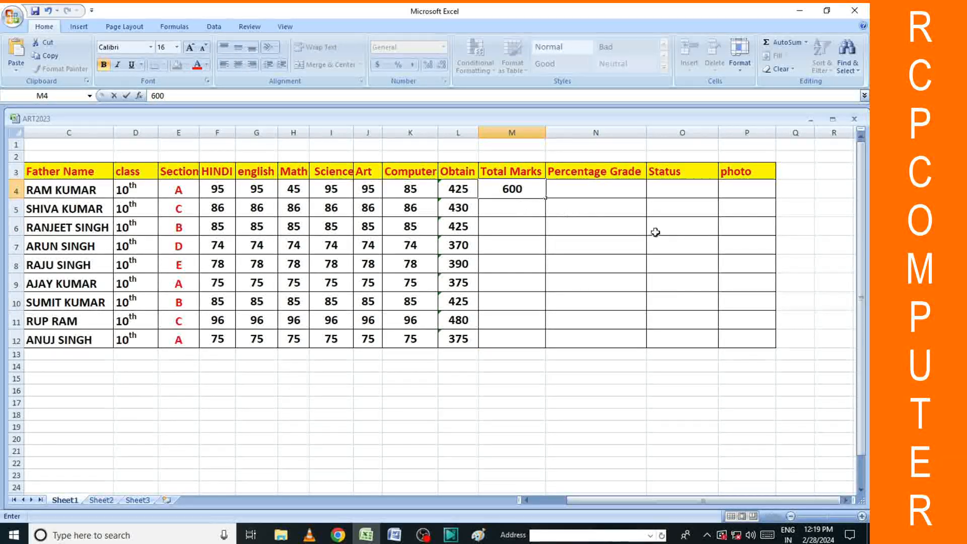
left_click(654, 231)
left_click(499, 192)
left_click_drag(546, 200, 551, 345)
left_click(589, 317)
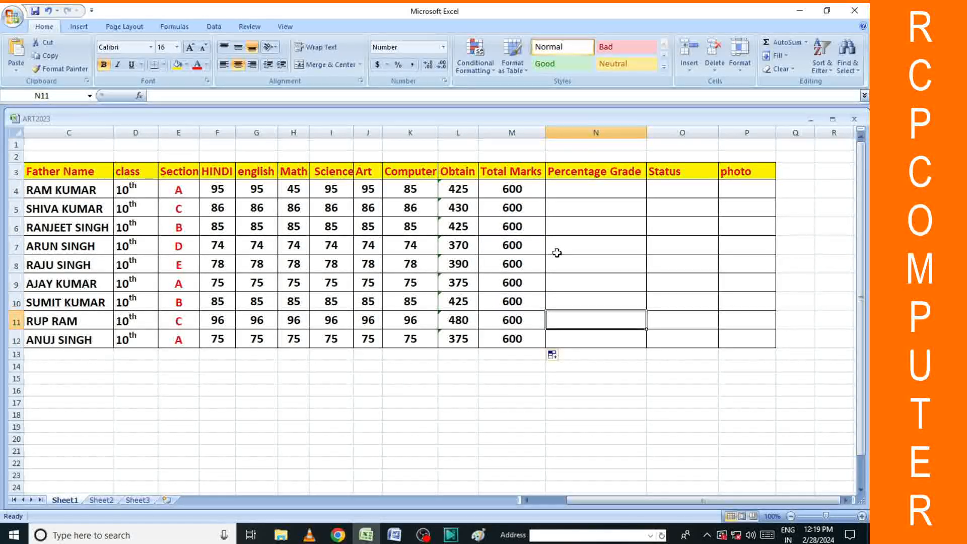
Start the percentage formula =L4/6 in N4.
left_click(592, 190)
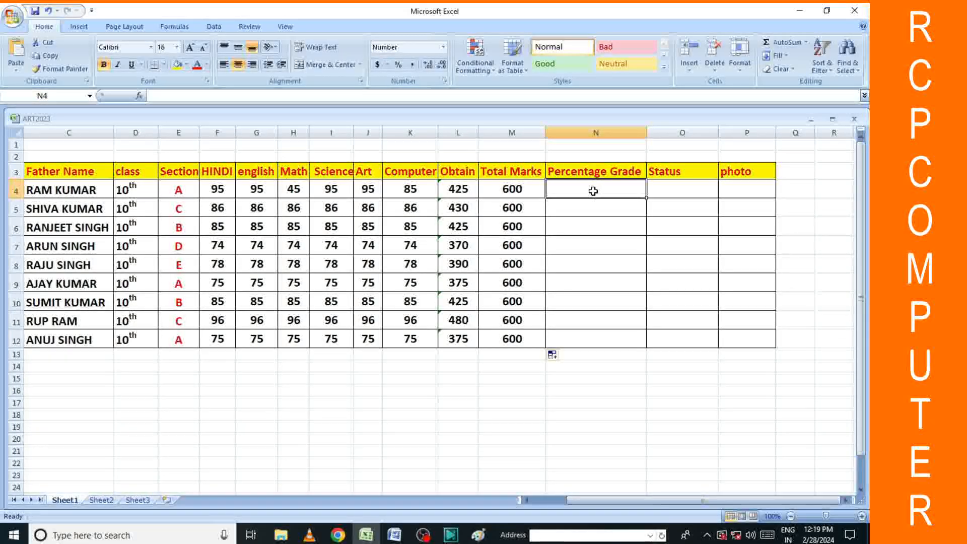
type("=")
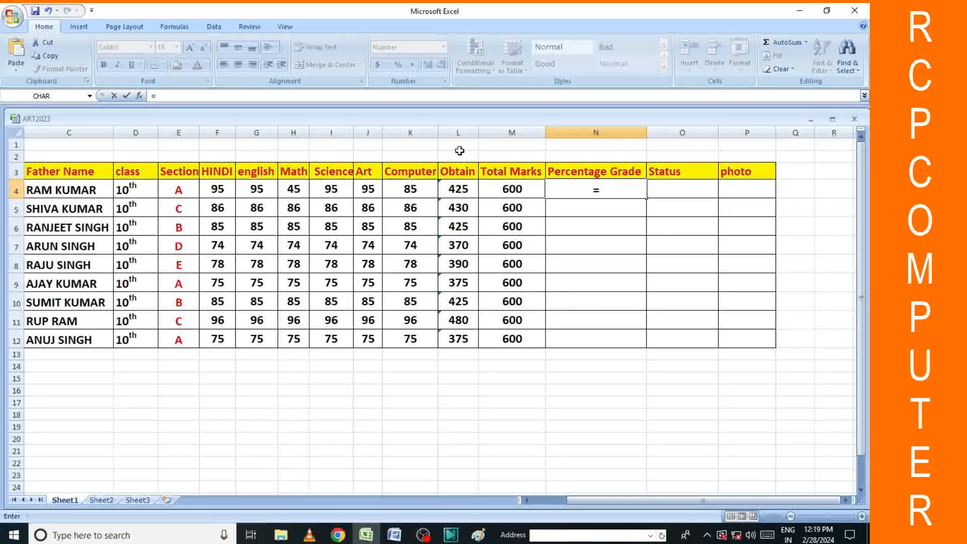
left_click(461, 192)
type("/6")
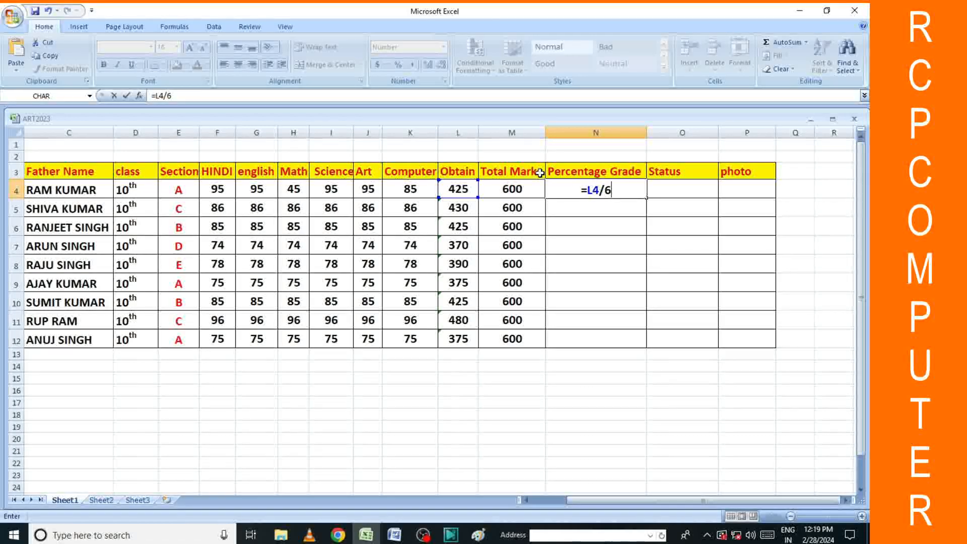
Confirm the =L4/6 formula in N4 and fill it down to N12.
key("Return")
left_click(622, 194)
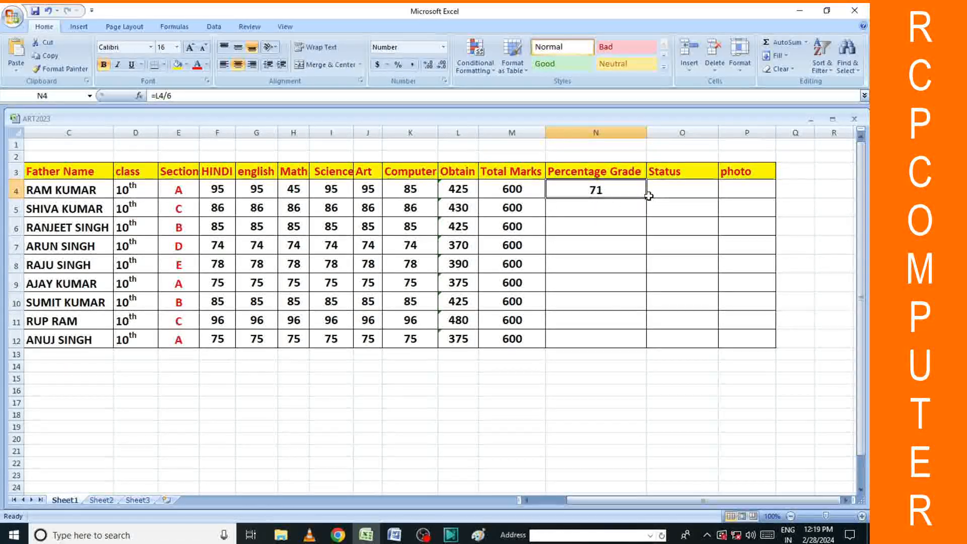
double_click(648, 197)
left_click(669, 276)
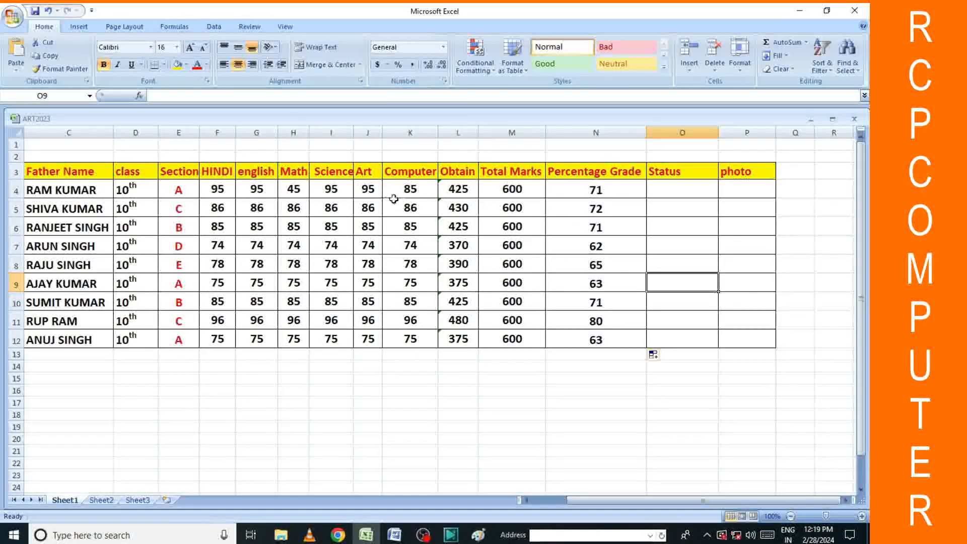
Overwrite H4 with 90, H5 with 96, I6 with 54 and I8 with 40.
left_click(289, 190)
type("90")
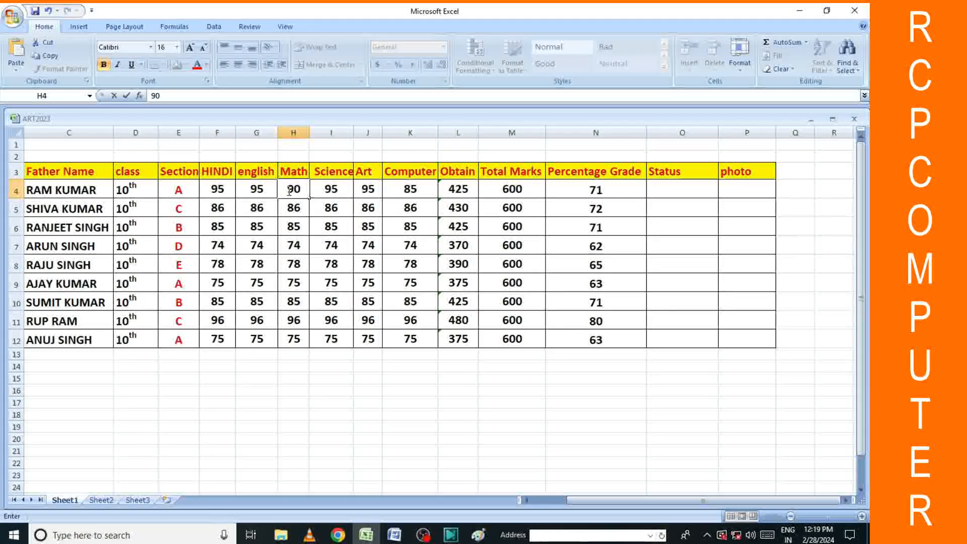
left_click(330, 259)
left_click(294, 208)
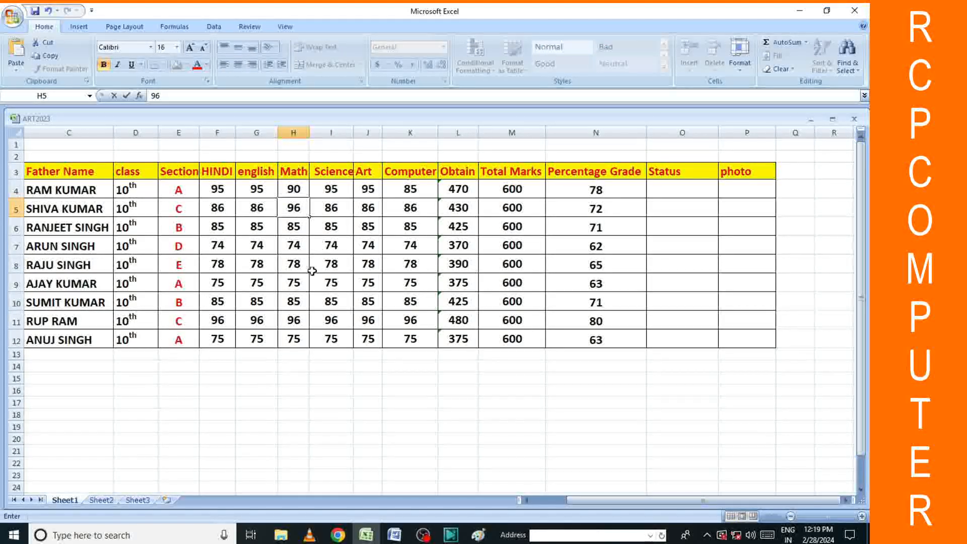
left_click(341, 298)
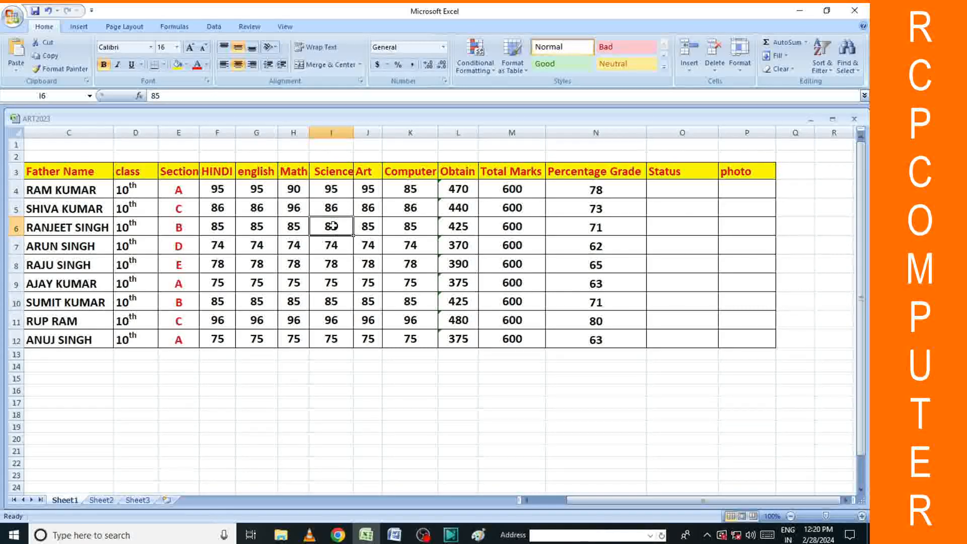
left_click(335, 226)
type("54")
left_click(566, 390)
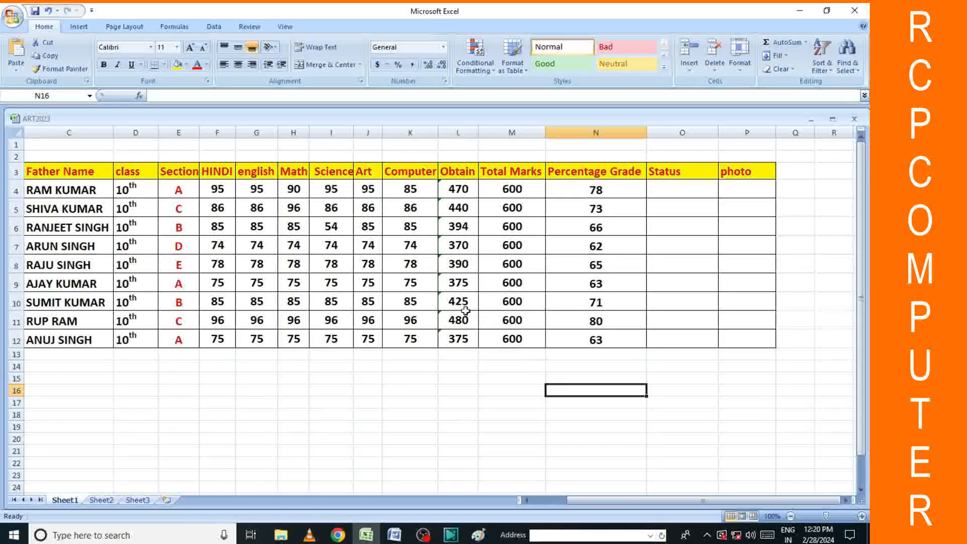
left_click(330, 262)
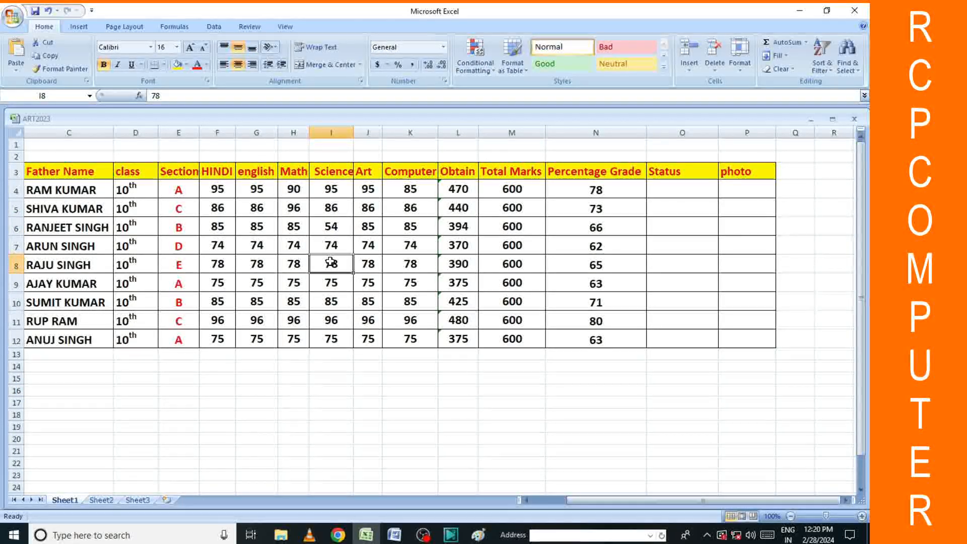
type("40")
left_click(458, 401)
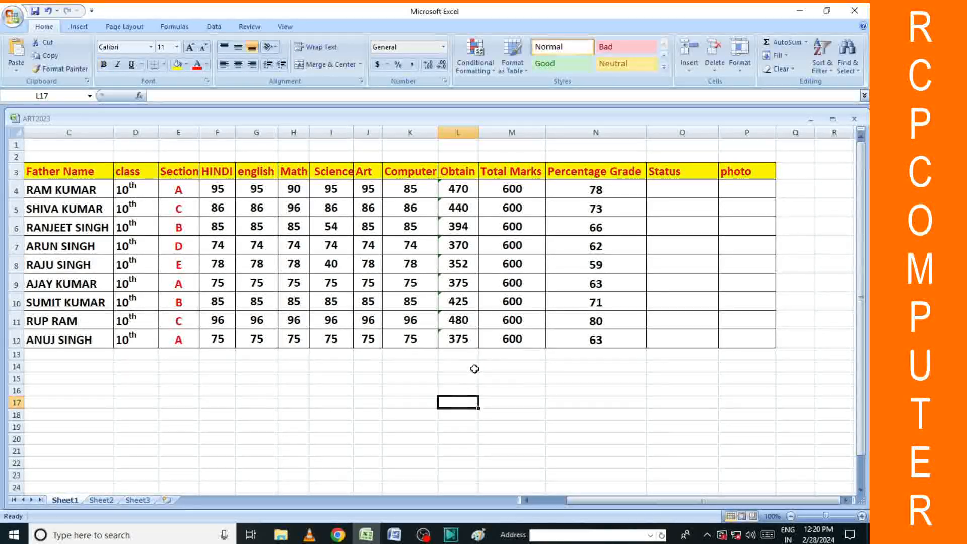
left_click(672, 191)
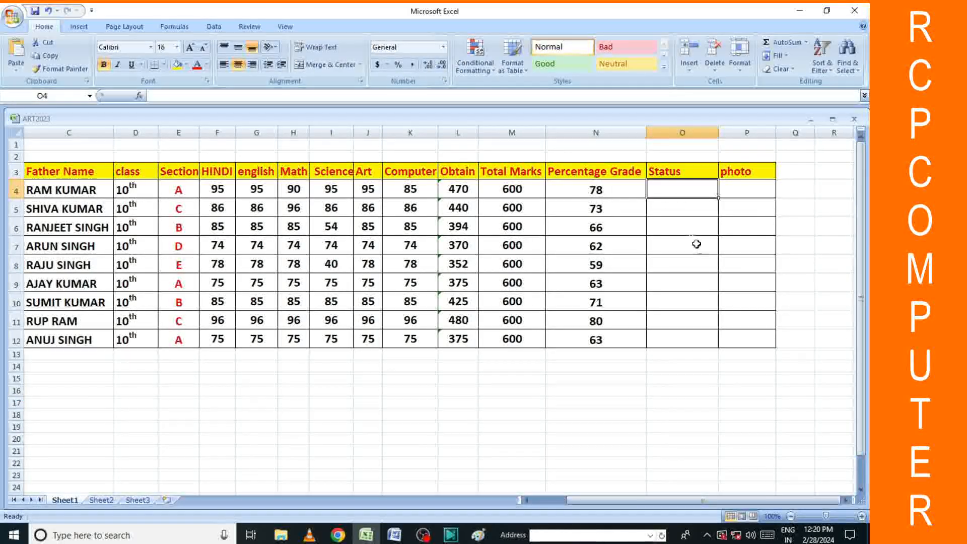
Begin the O4 grade formula as =IF(N4>=90,"A", correcting the lowercase typos.
left_click(708, 225)
type("=")
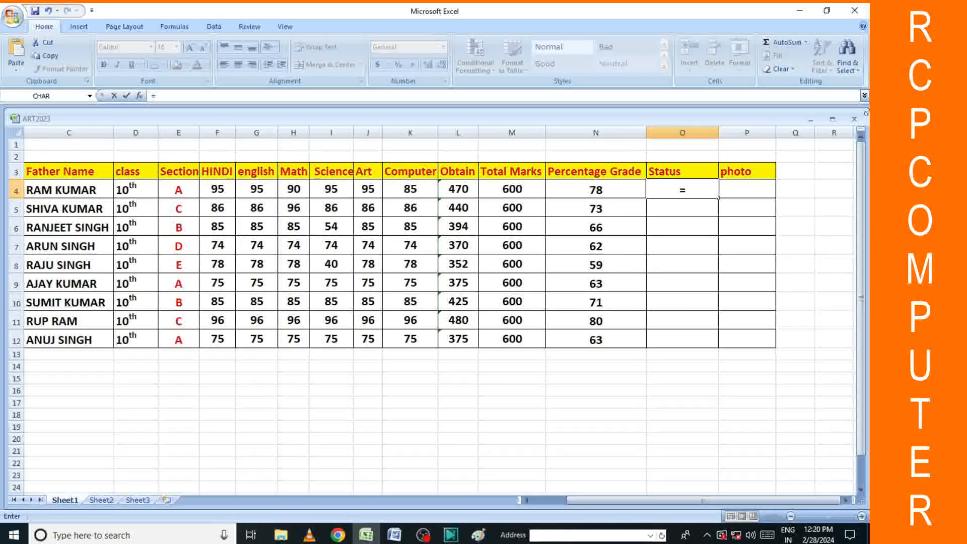
type("if")
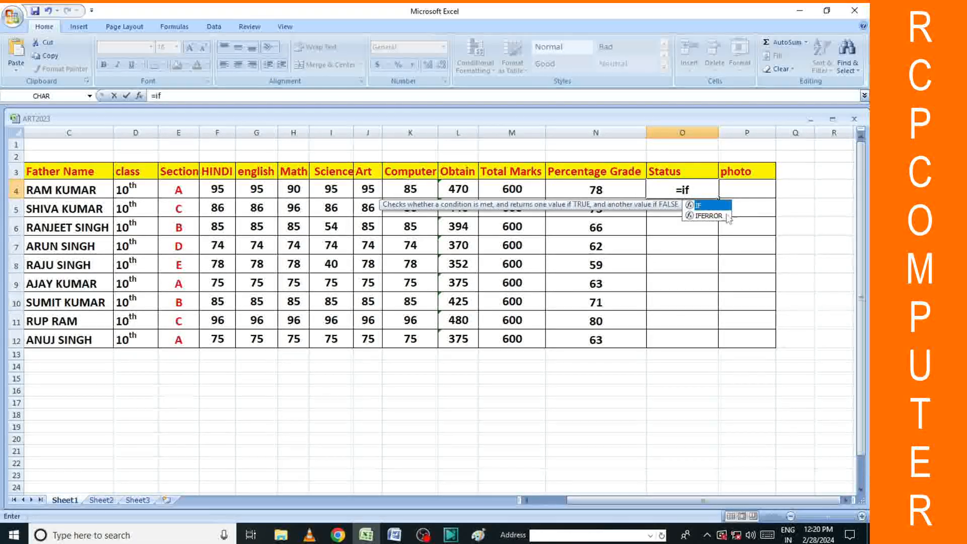
double_click(710, 206)
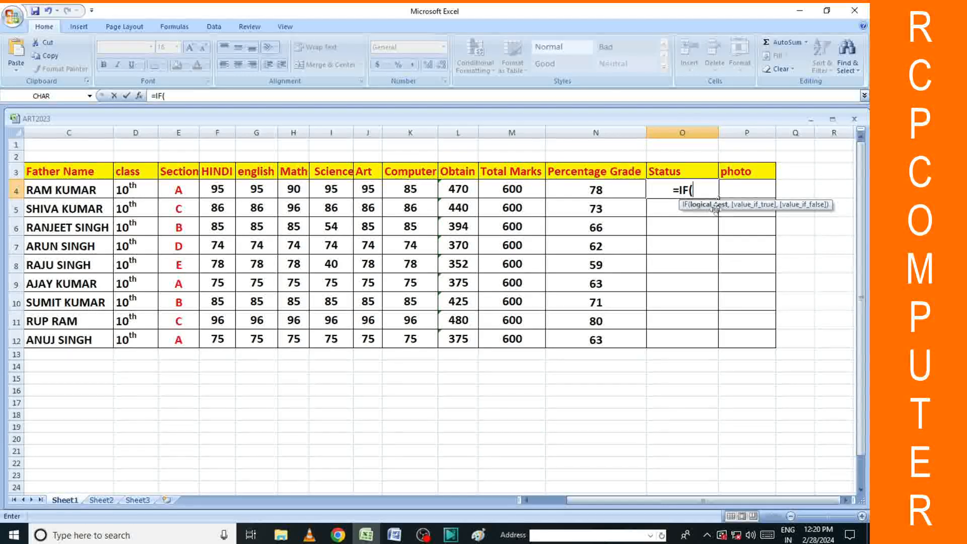
left_click(600, 192)
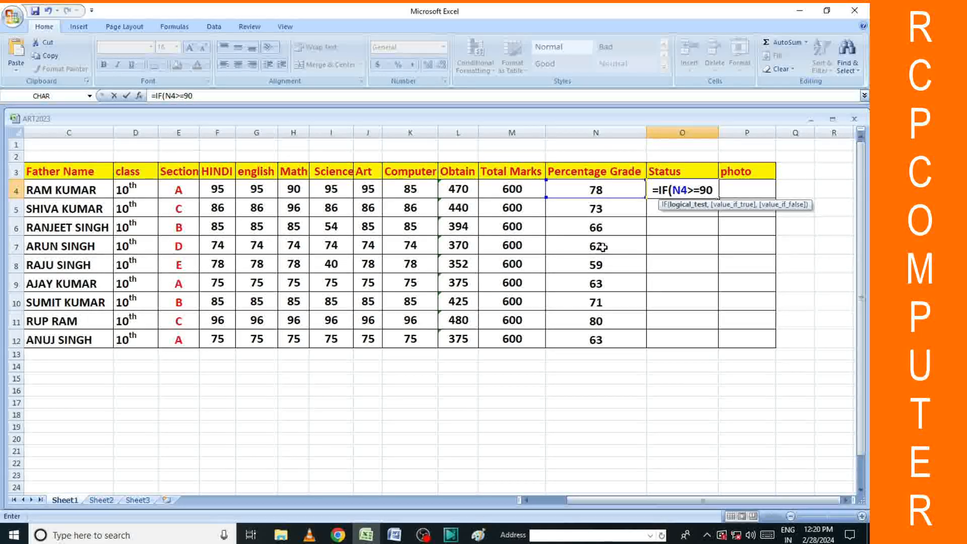
type(",")
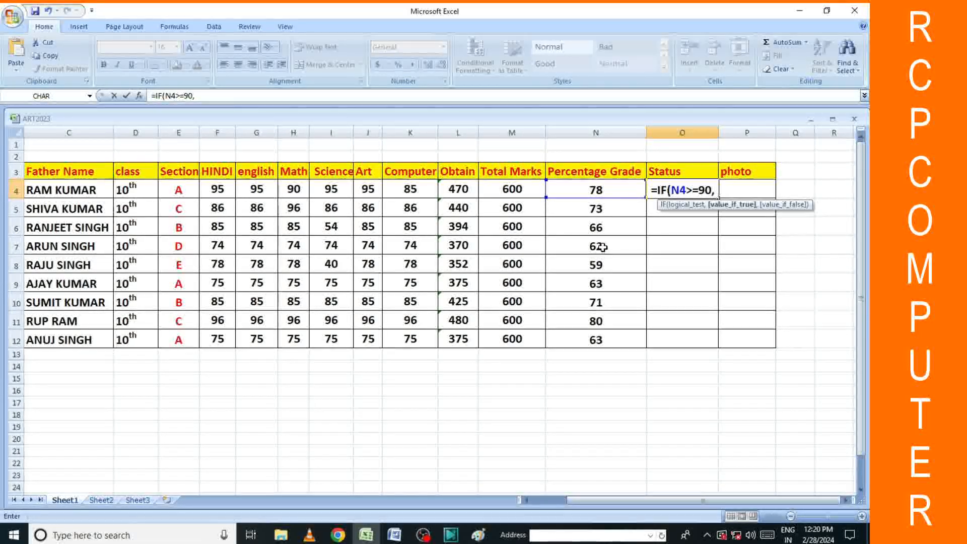
type("\"a+")
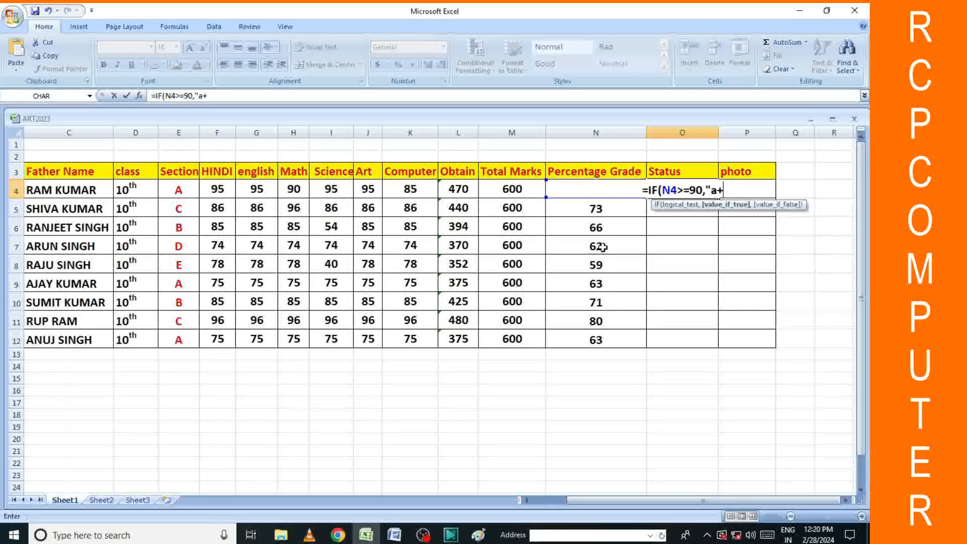
key("BackSpace")
key("BackSpace")
type("a")
key("BackSpace")
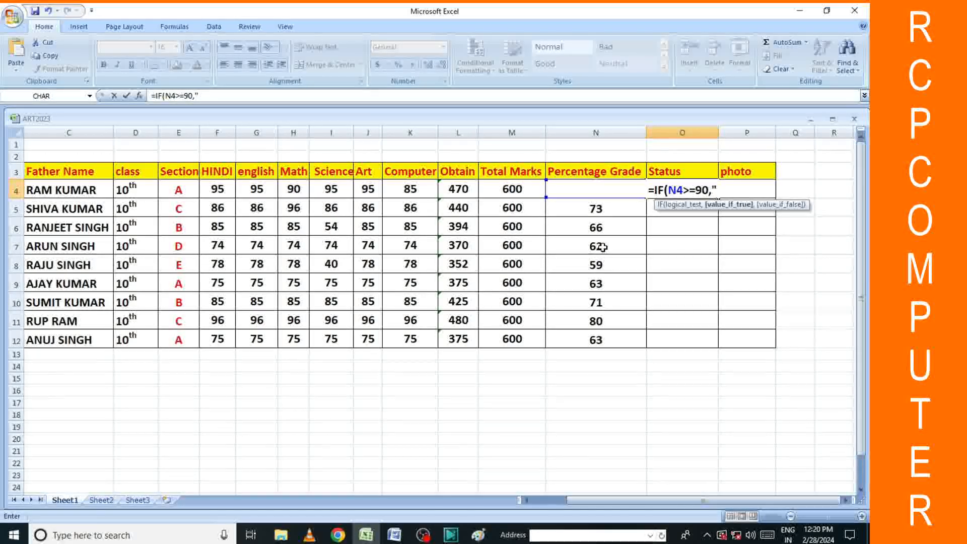
type("a")
type("A")
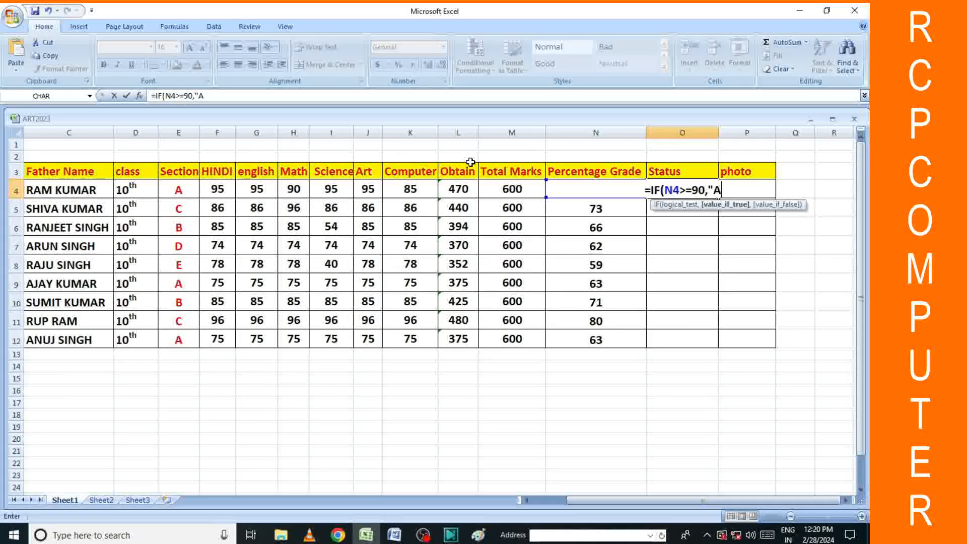
type("\"")
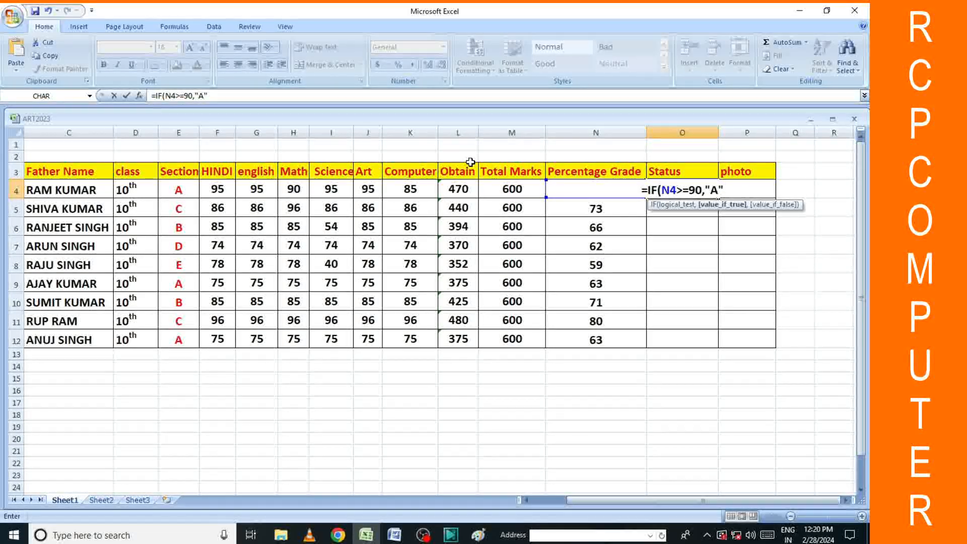
type(",")
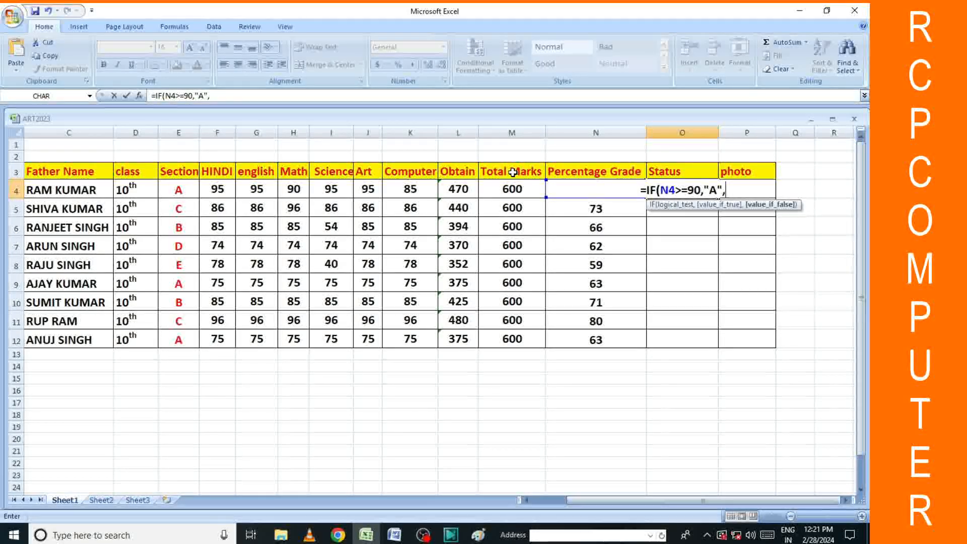
Change the top grade in the O4 formula to "A+" and delete the stray lowercase iF.
type("iF")
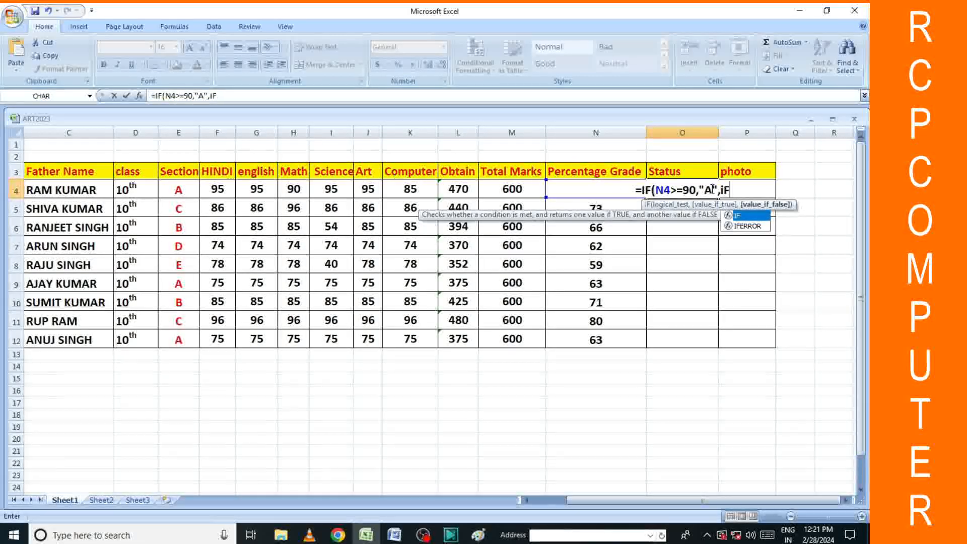
left_click(713, 190)
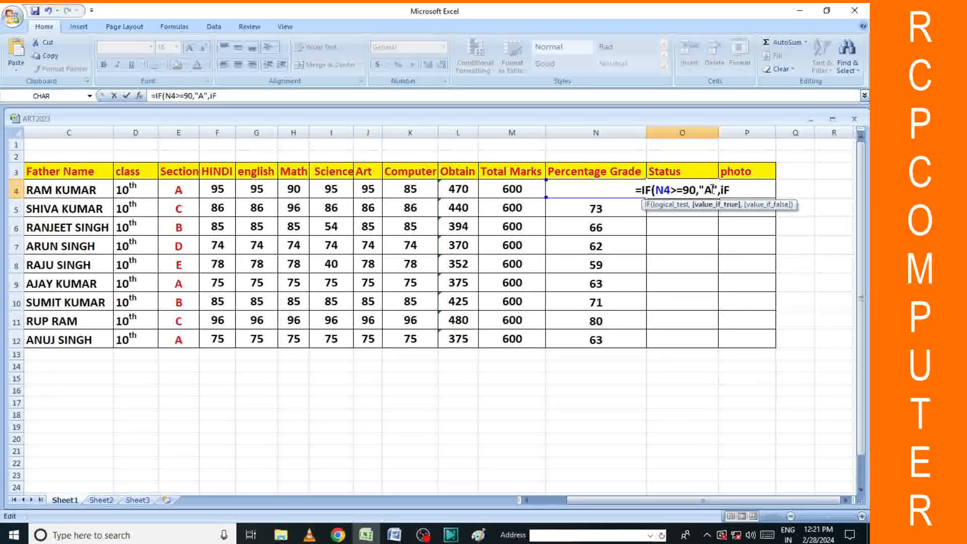
type("+")
left_click(736, 190)
key("BackSpace")
key("BackSpace")
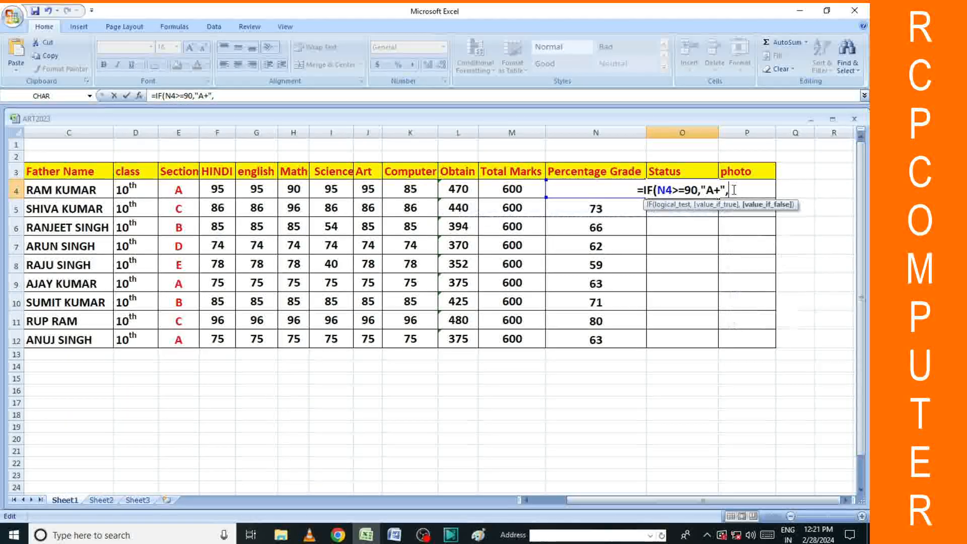
Add the nested test IF(N4>=80,"A", and begin another IF( in the O4 formula.
type("IF")
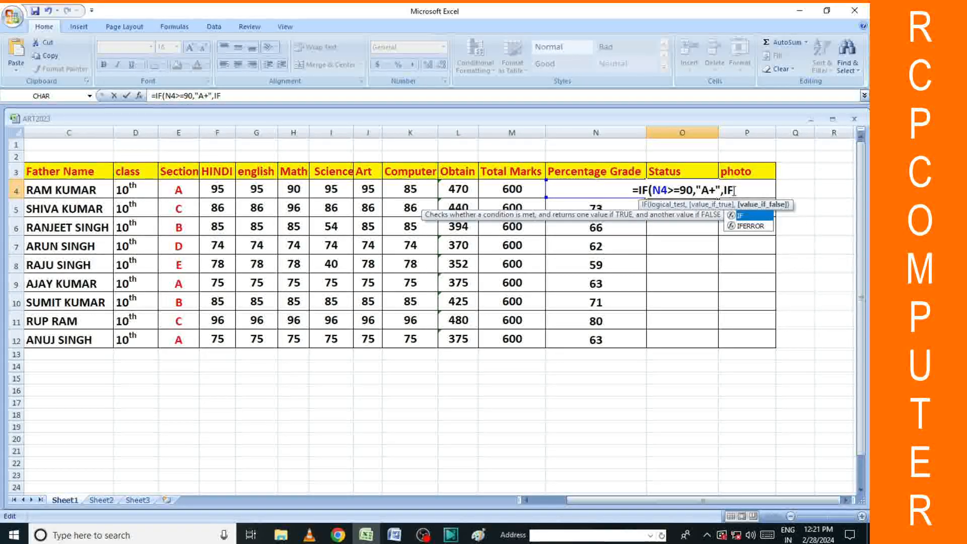
type("(")
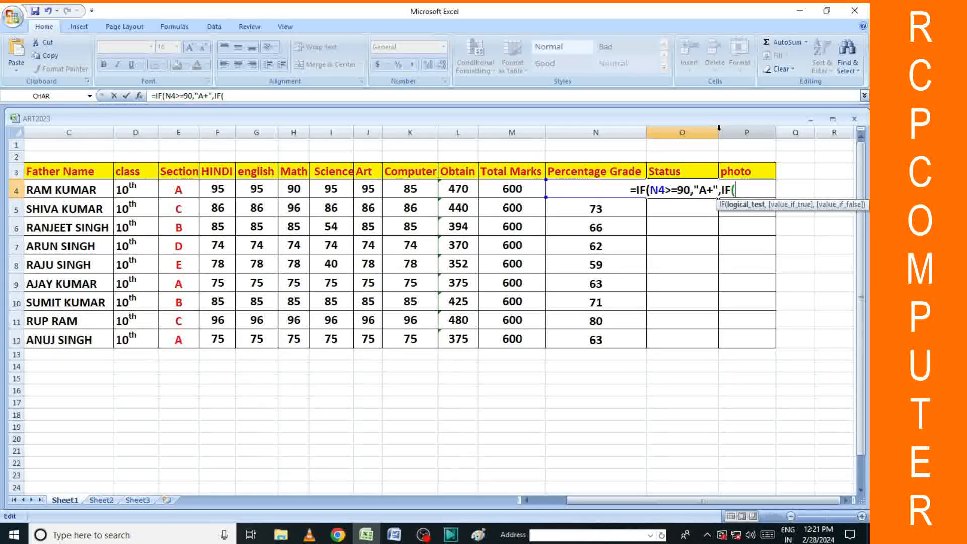
left_click(226, 96)
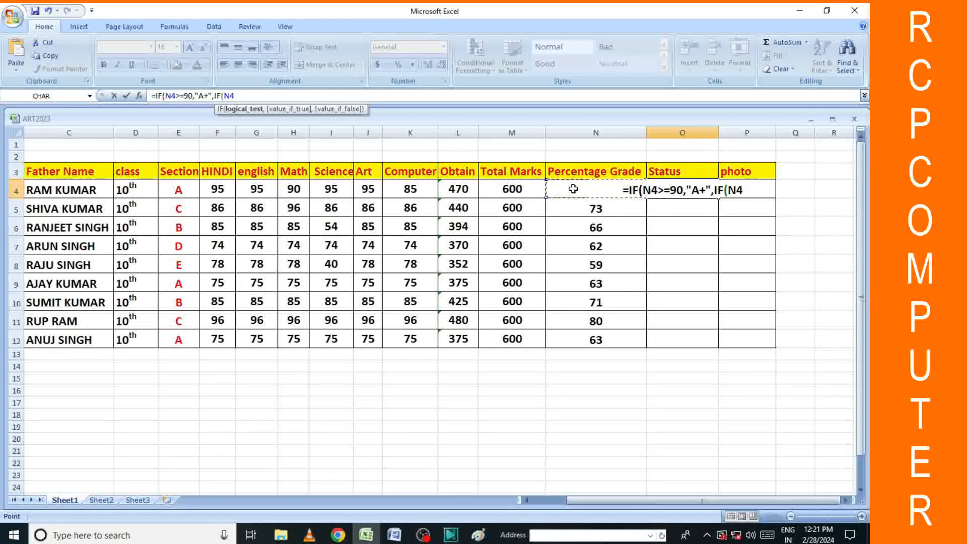
type(">=")
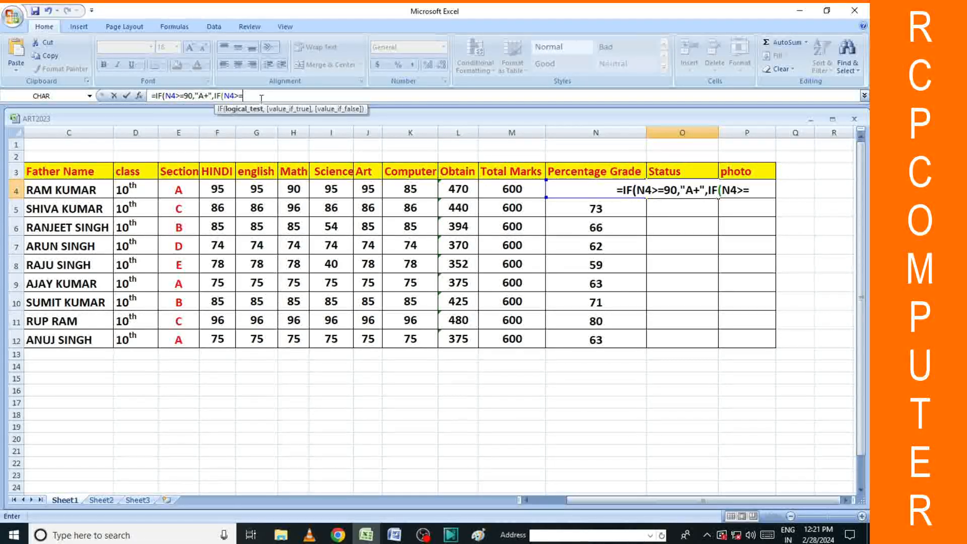
type("80,")
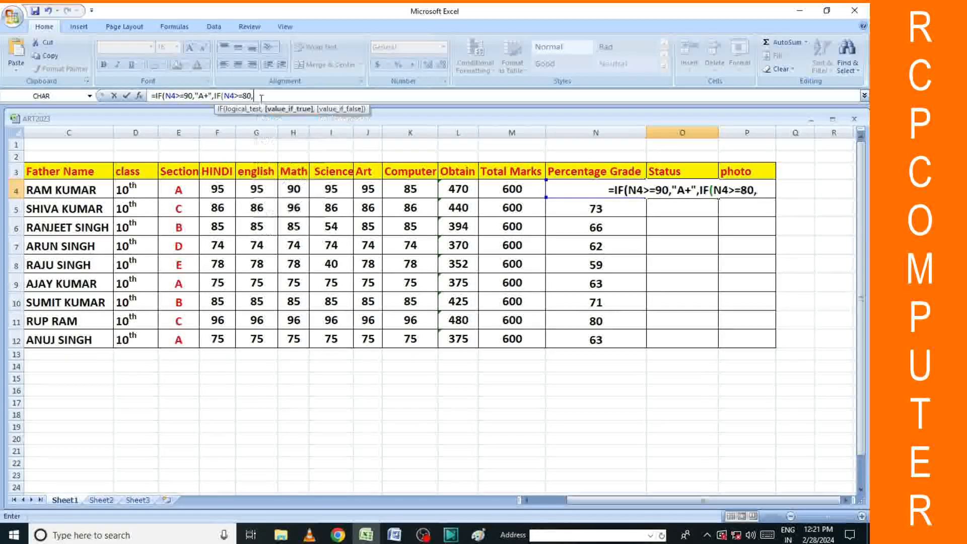
type("A")
key("BackSpace")
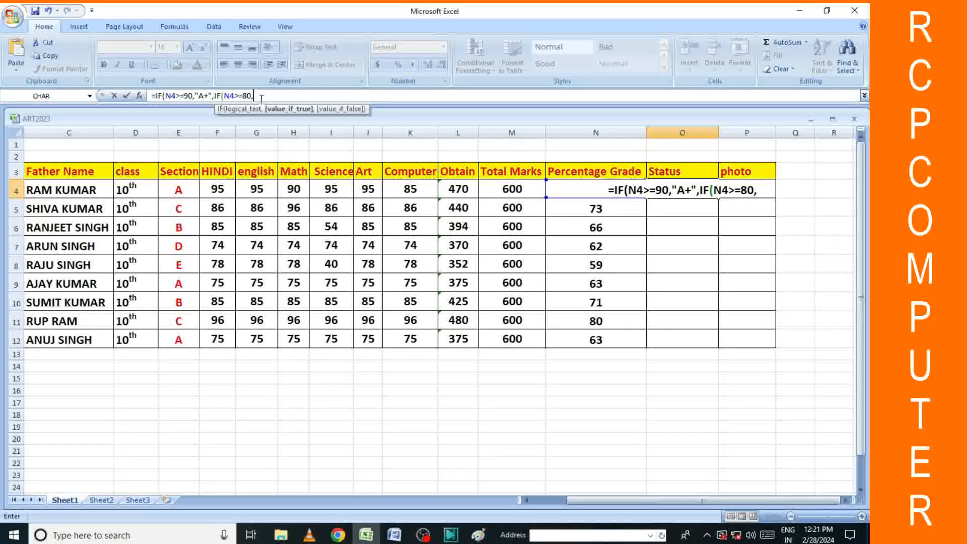
type("\"A\",")
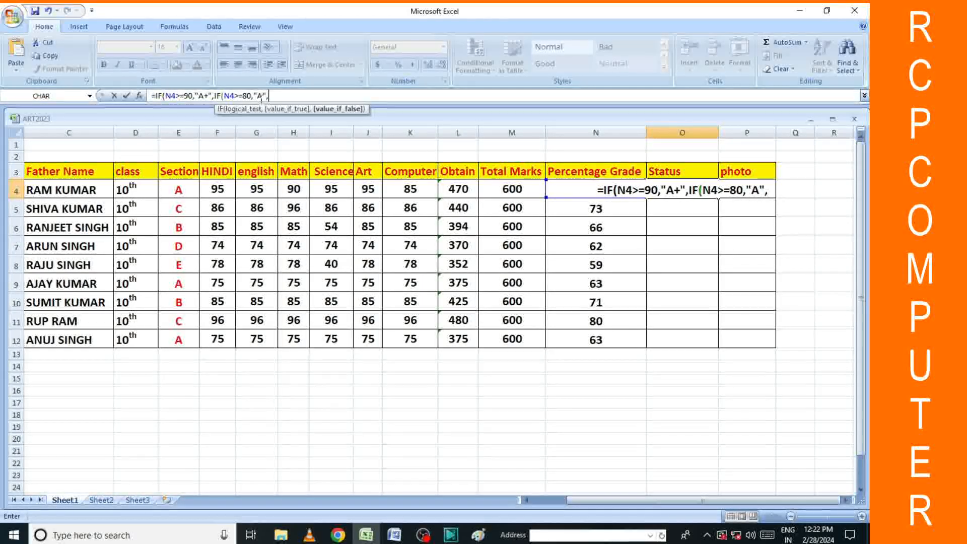
type("IF")
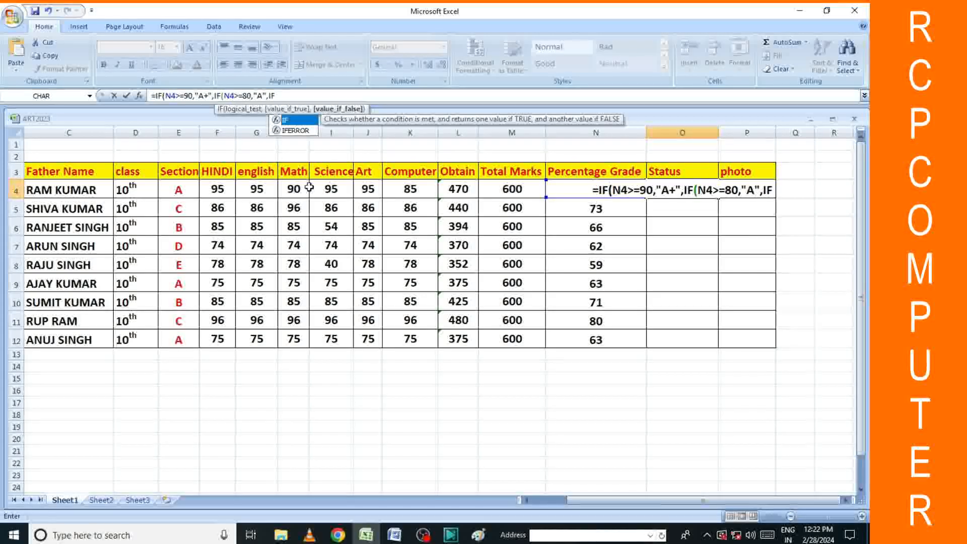
type("(")
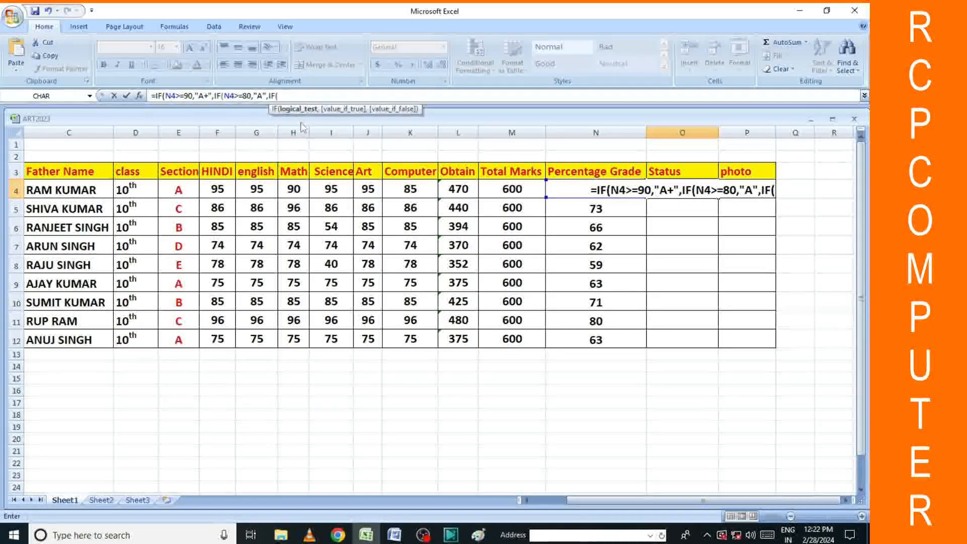
Add the N4>="70" grade test and start another nested IF in the Status formula.
left_click(565, 190)
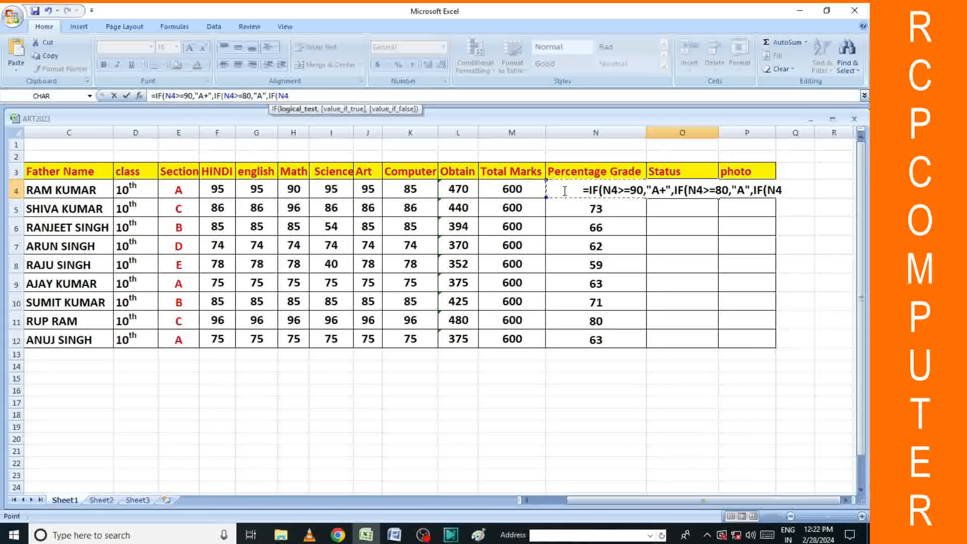
type(">+")
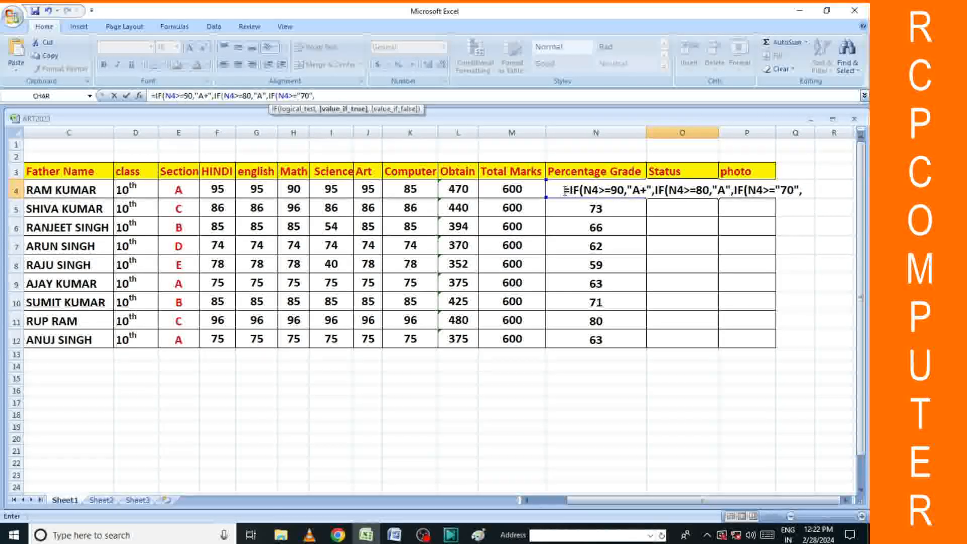
type("IF")
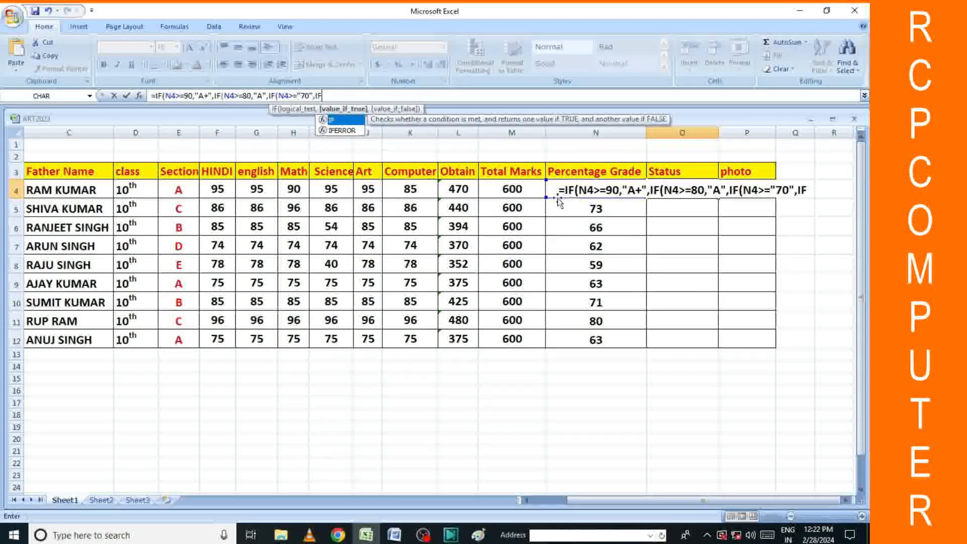
double_click(331, 121)
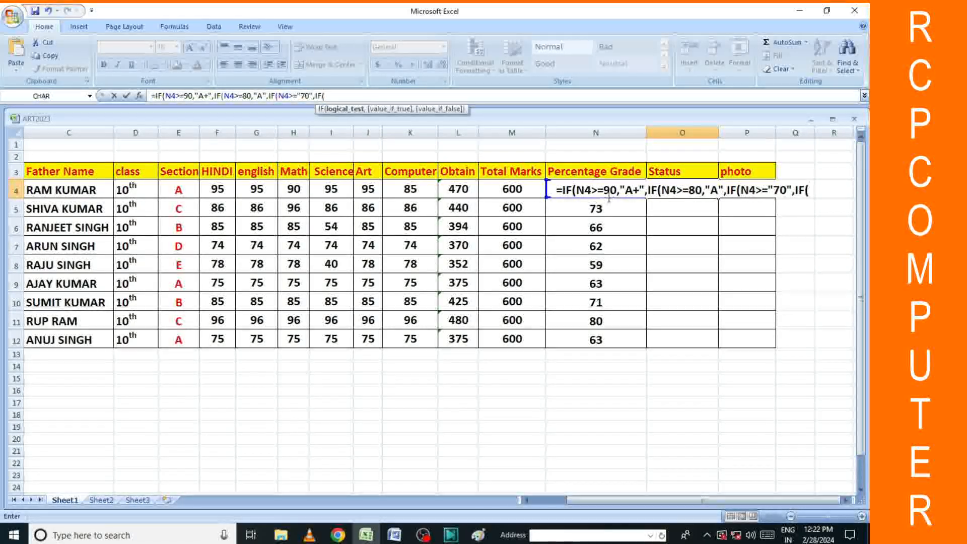
Give the new nested IF the condition N4>=60, removing the misplaced comma.
left_click(550, 190)
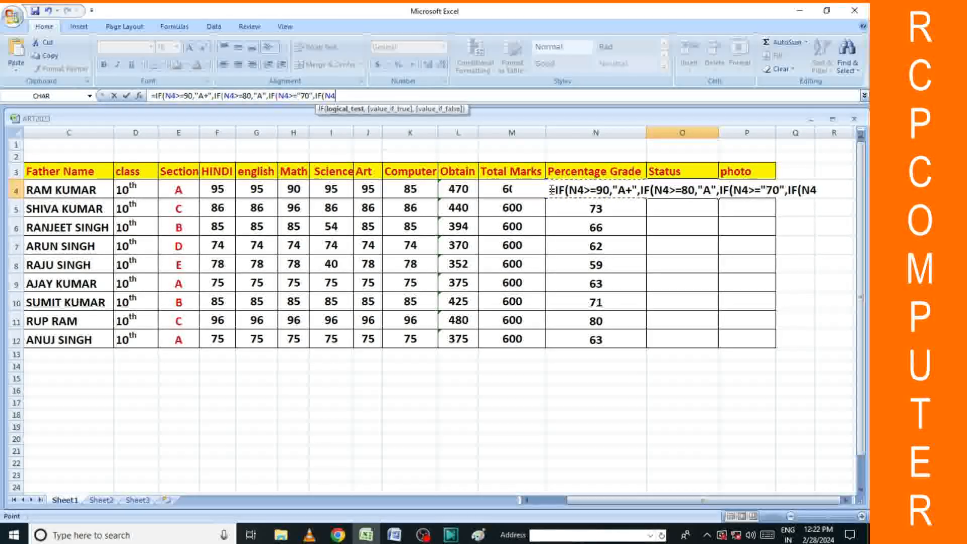
type(",")
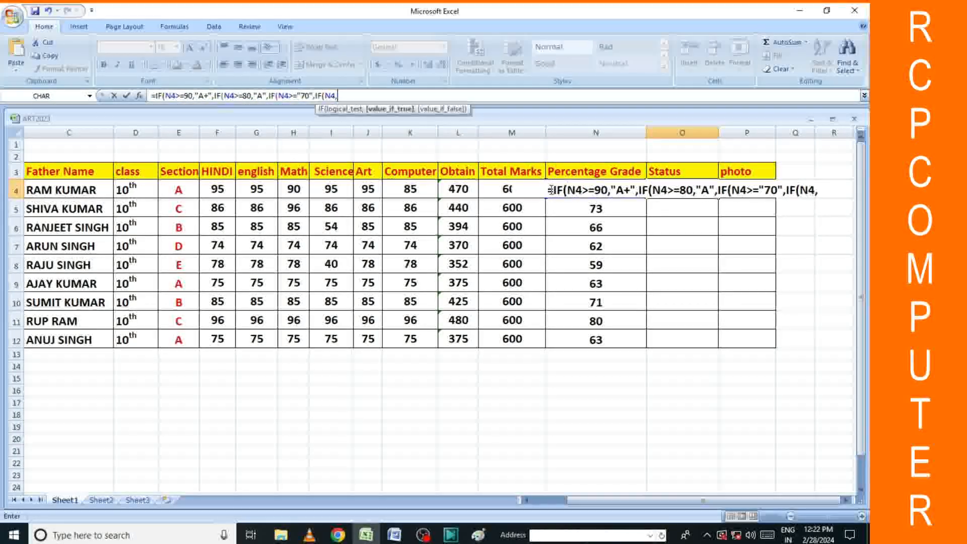
key("BackSpace")
type(">=")
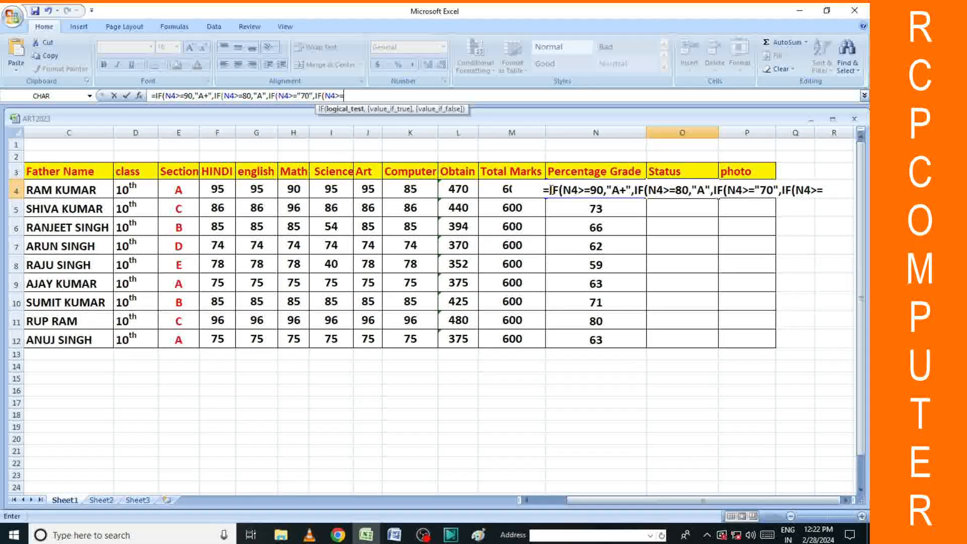
type("60")
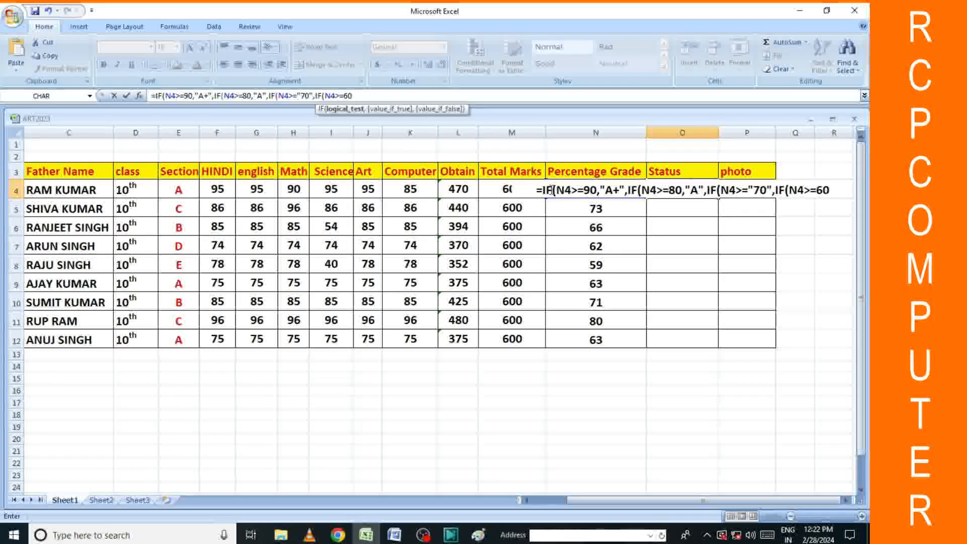
type(",")
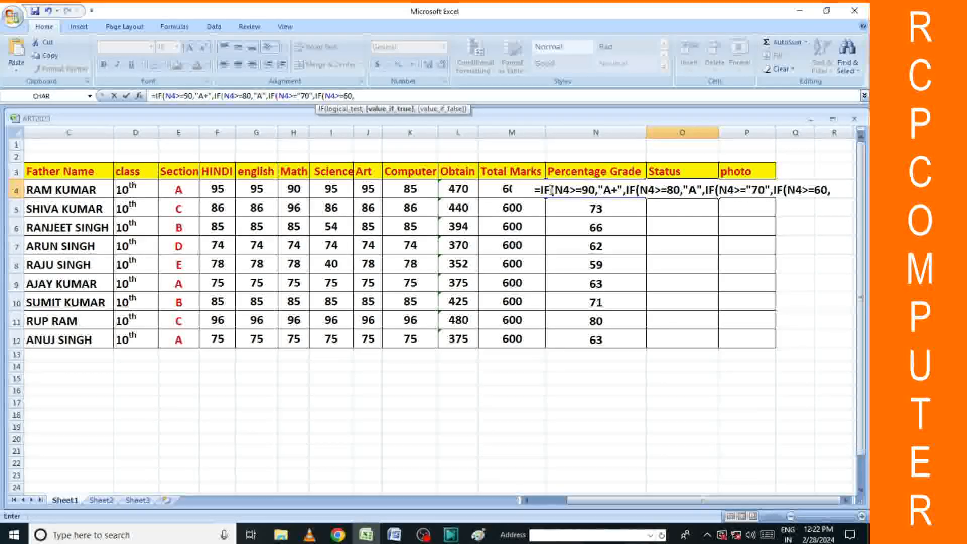
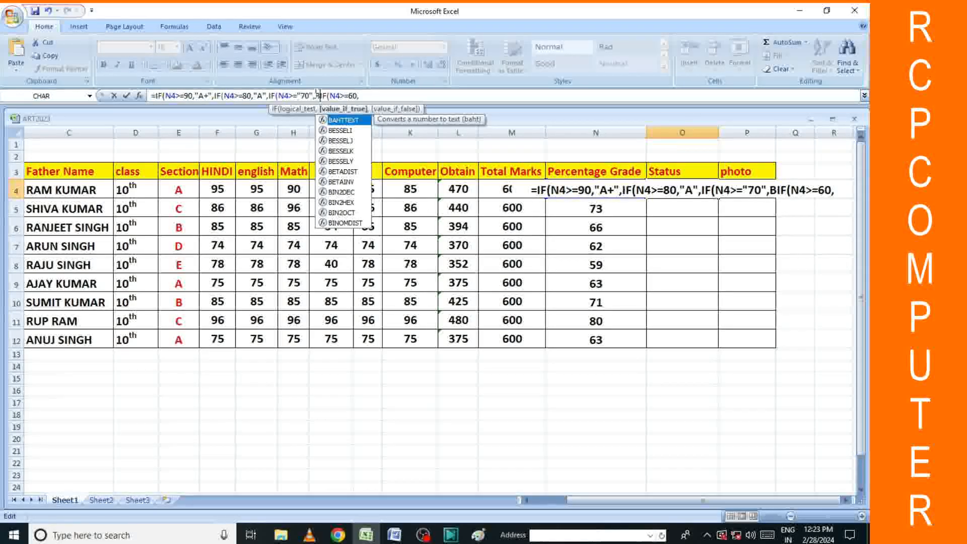
Insert the 70,"B", test, then add "C" after N4>=60 and start another nested IF.
left_click(316, 95)
key("BackSpace")
key("BackSpace")
key("BackSpace")
key("BackSpace")
key("BackSpace")
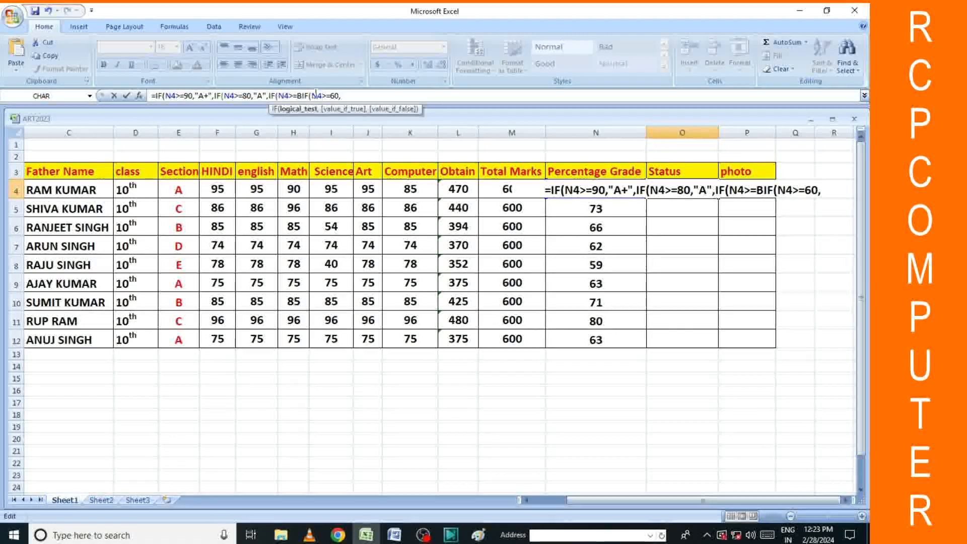
type("70")
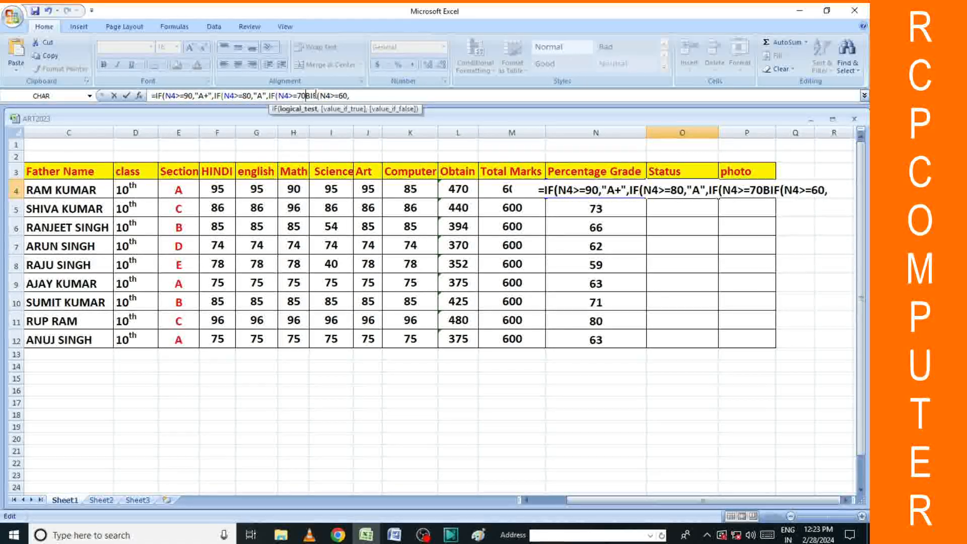
type(",")
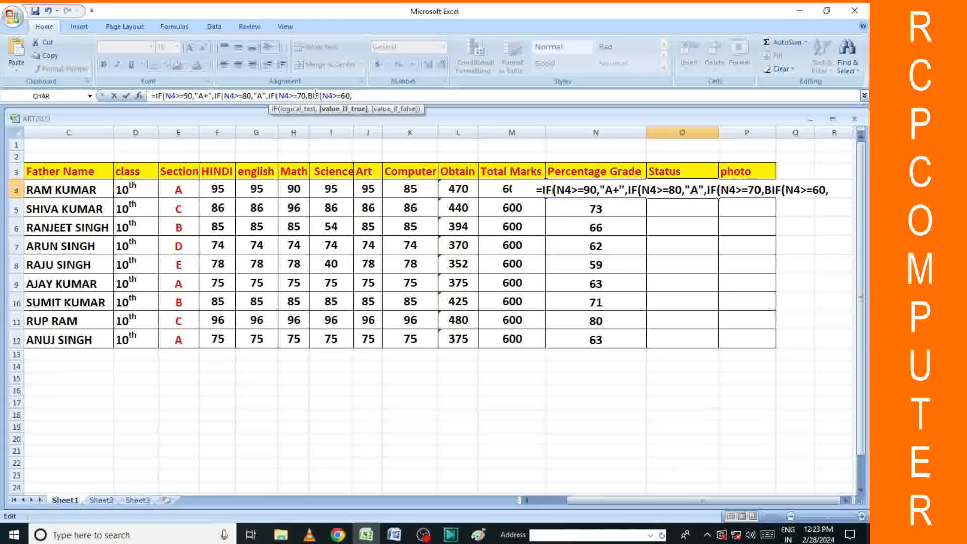
type("\"B")
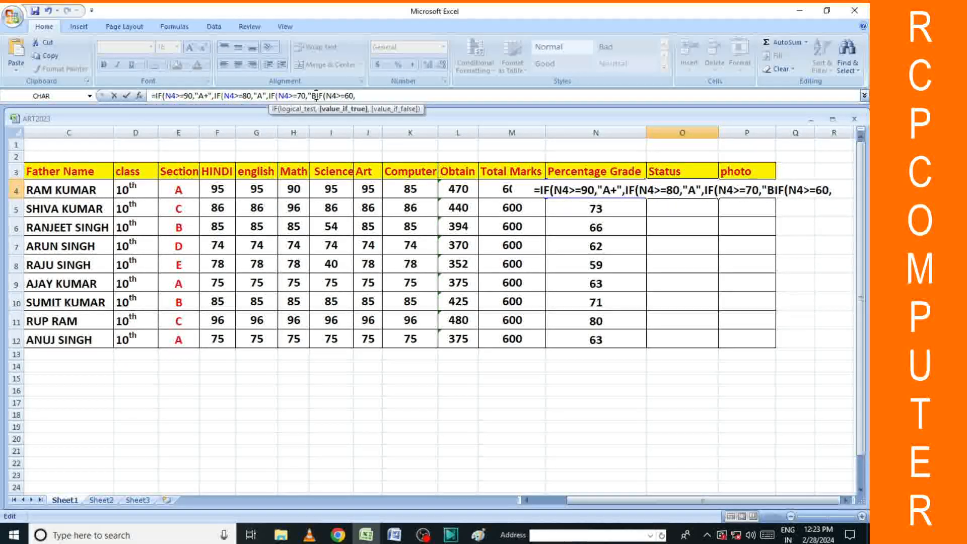
type("\"")
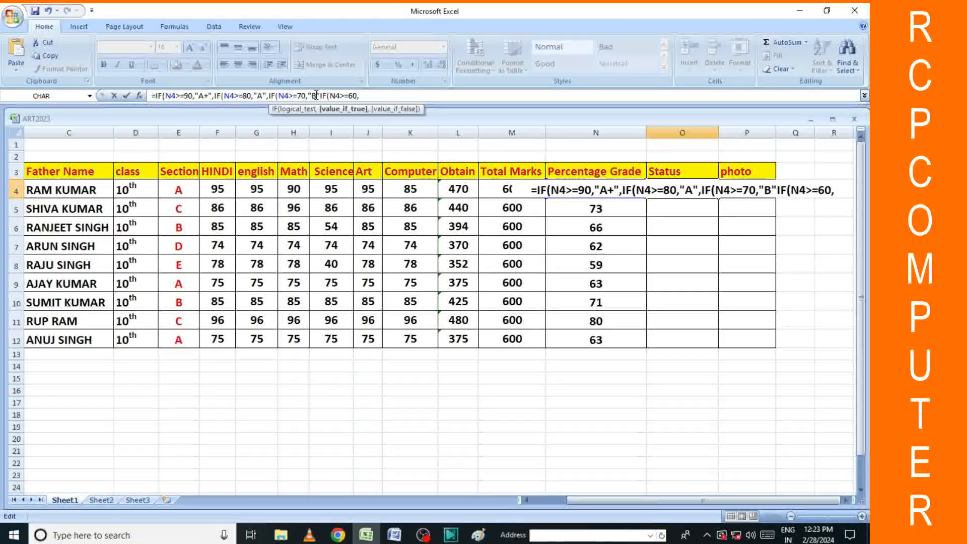
type(",")
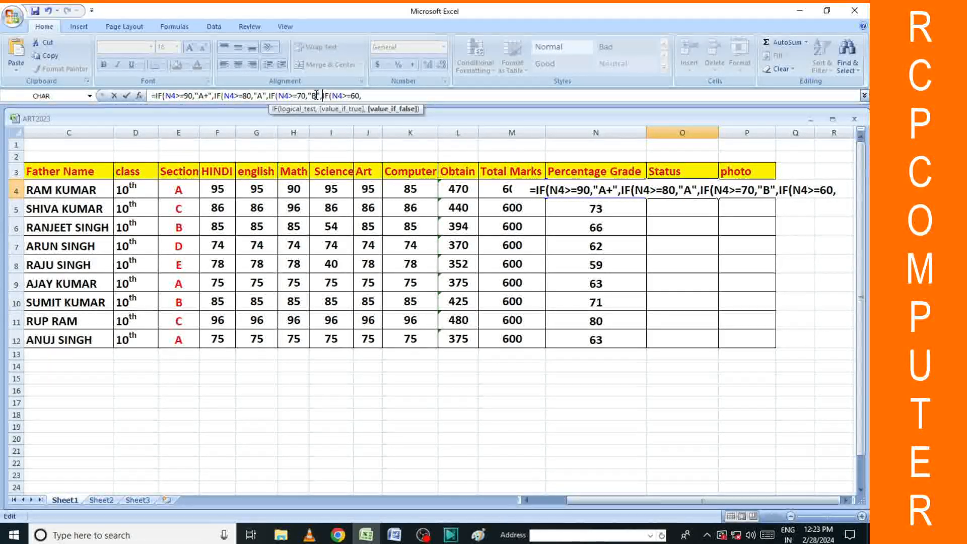
left_click(363, 96)
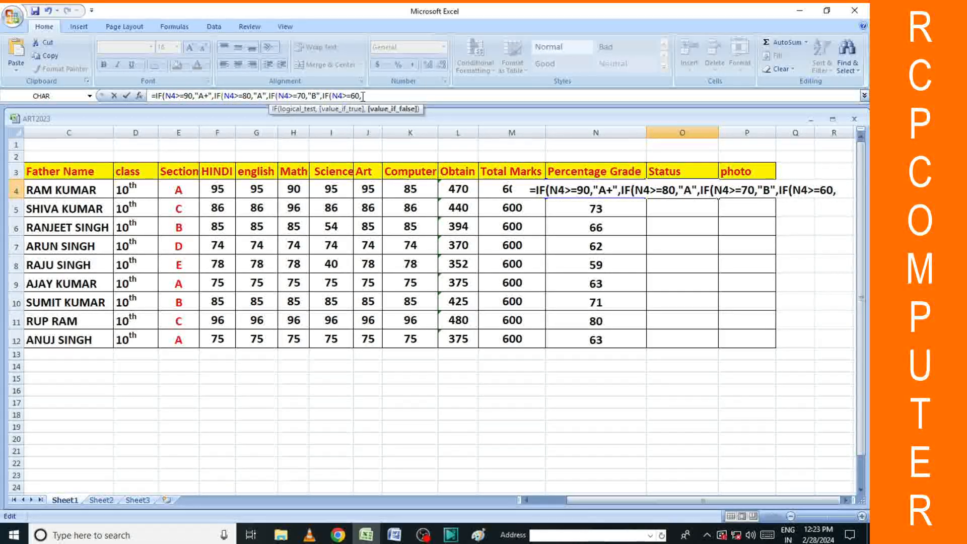
left_click(365, 96)
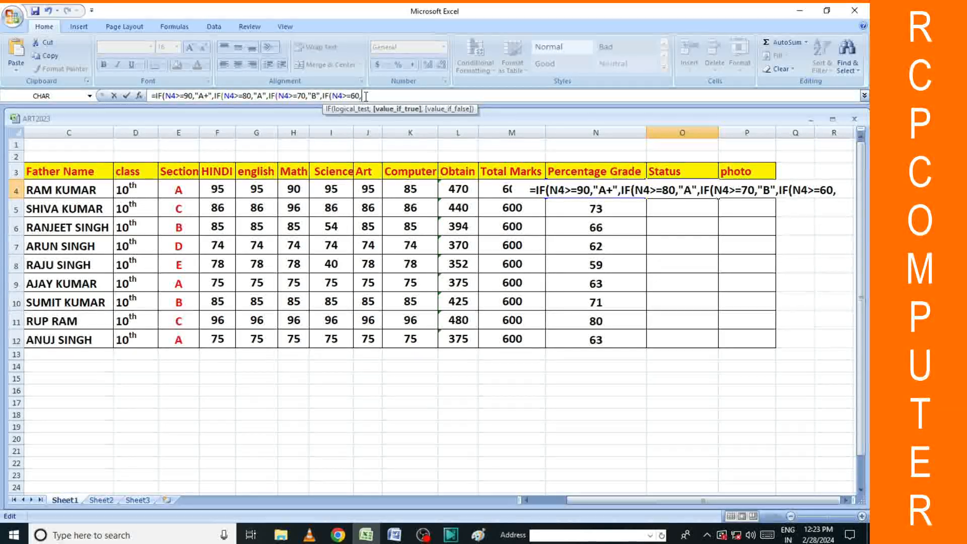
type("\"")
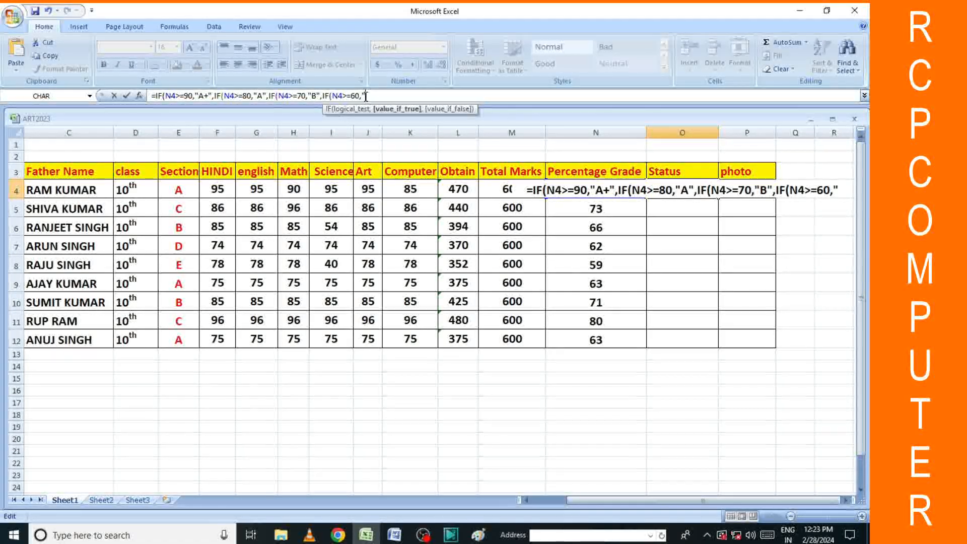
type("C")
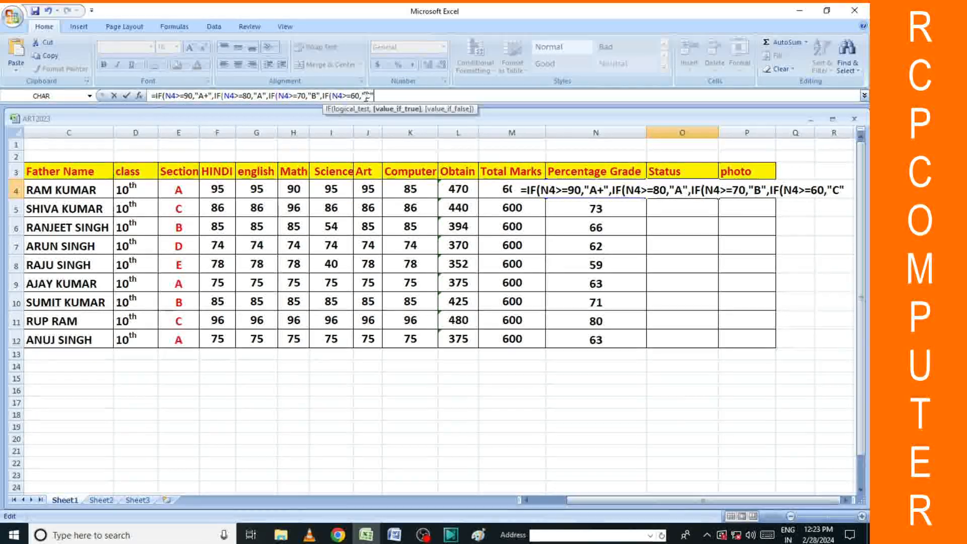
type("\",")
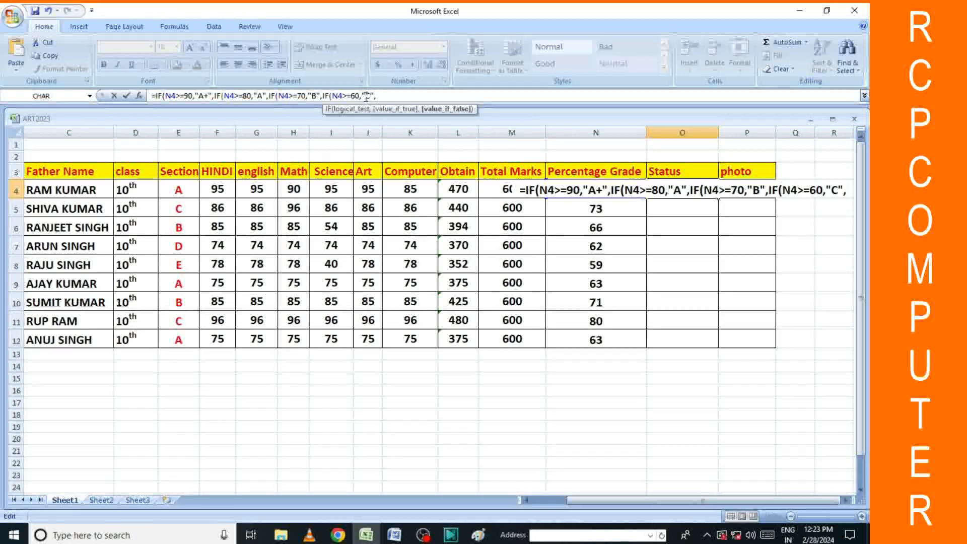
type("IF")
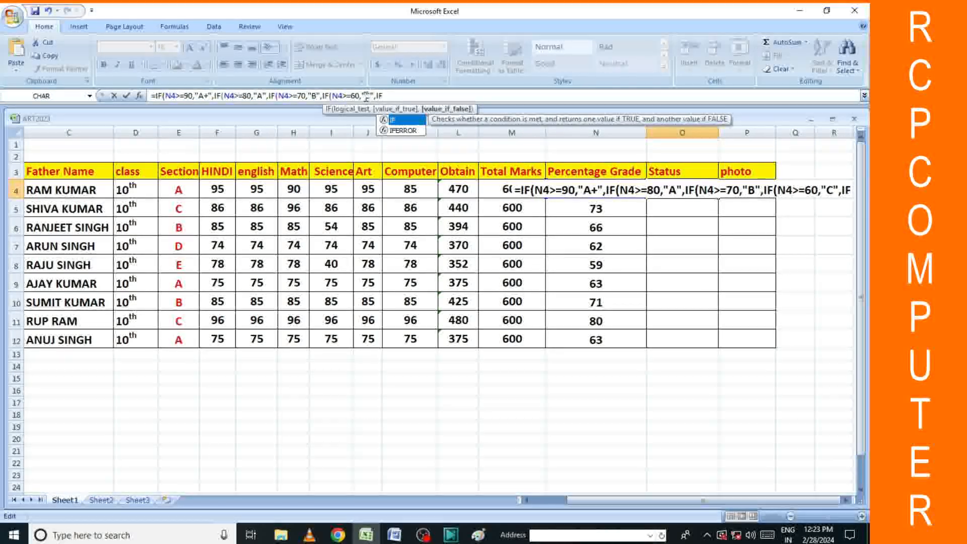
double_click(390, 120)
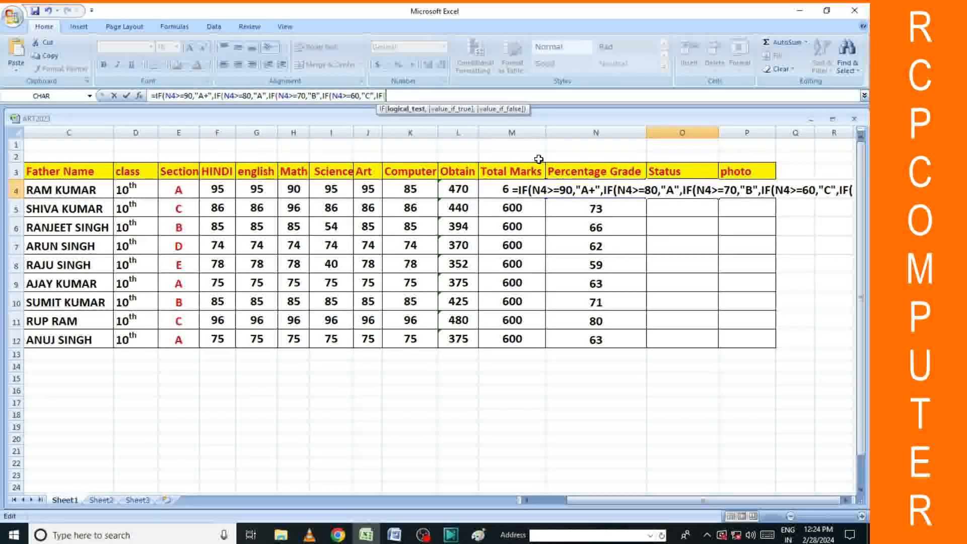
Finish the Status formula with N4>=50 giving "D", otherwise "FAIL", closing all parentheses, and enter it.
type("N")
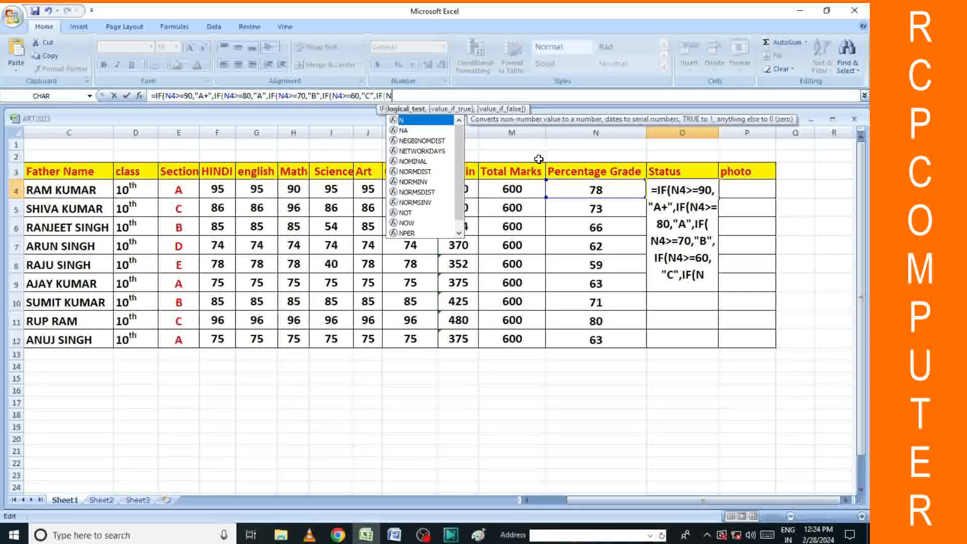
type("4")
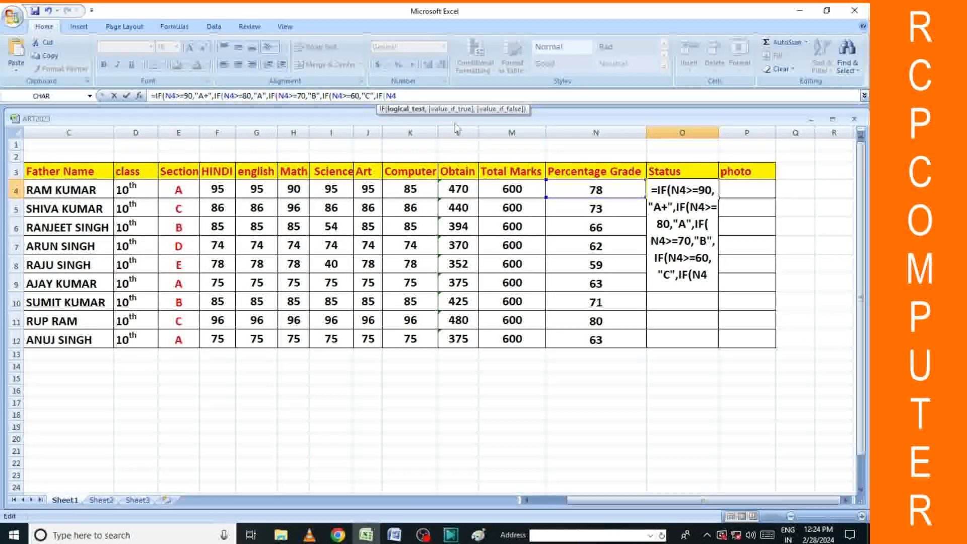
type(">=")
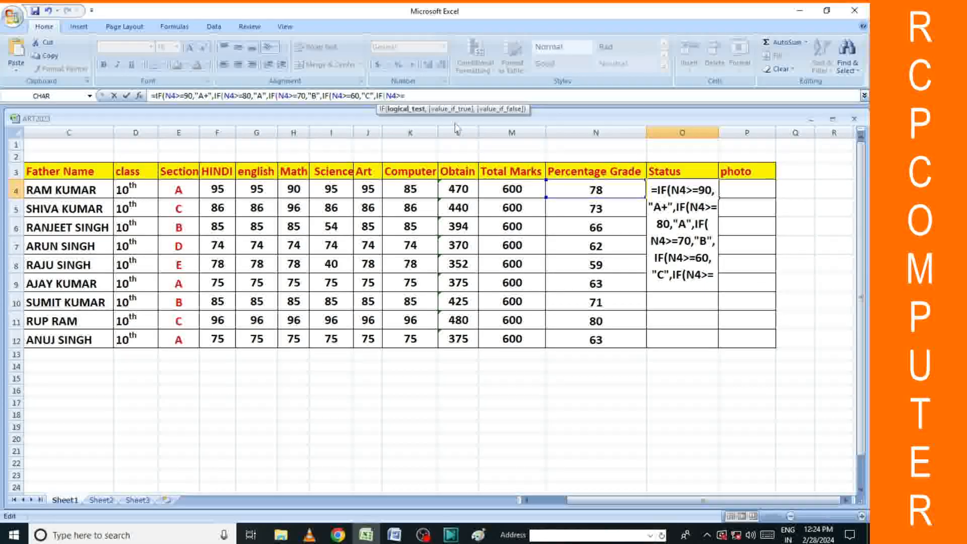
type("50")
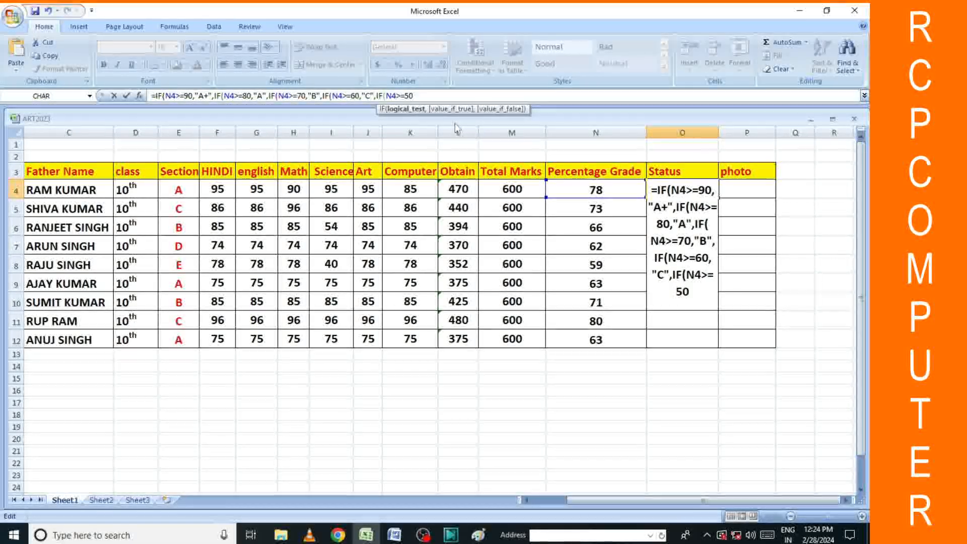
type(",")
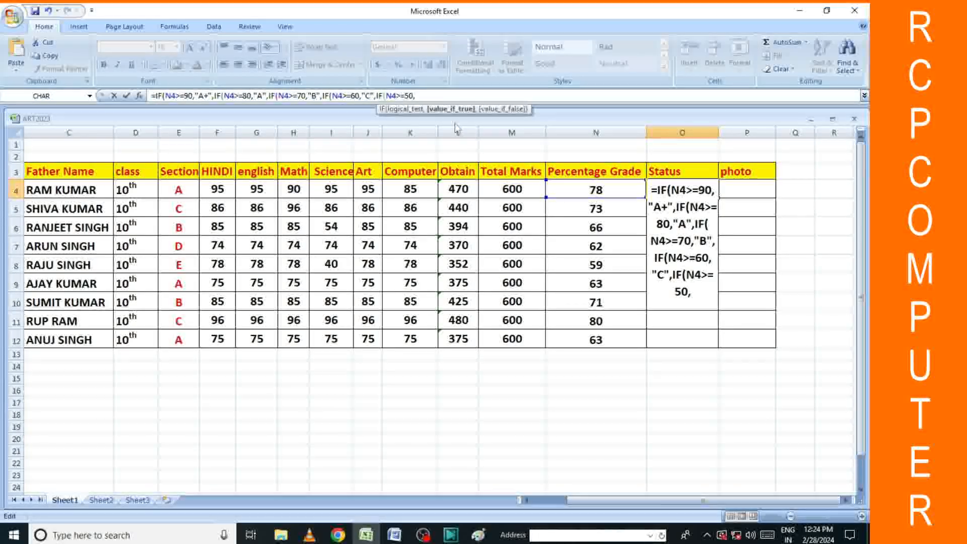
type("\"5")
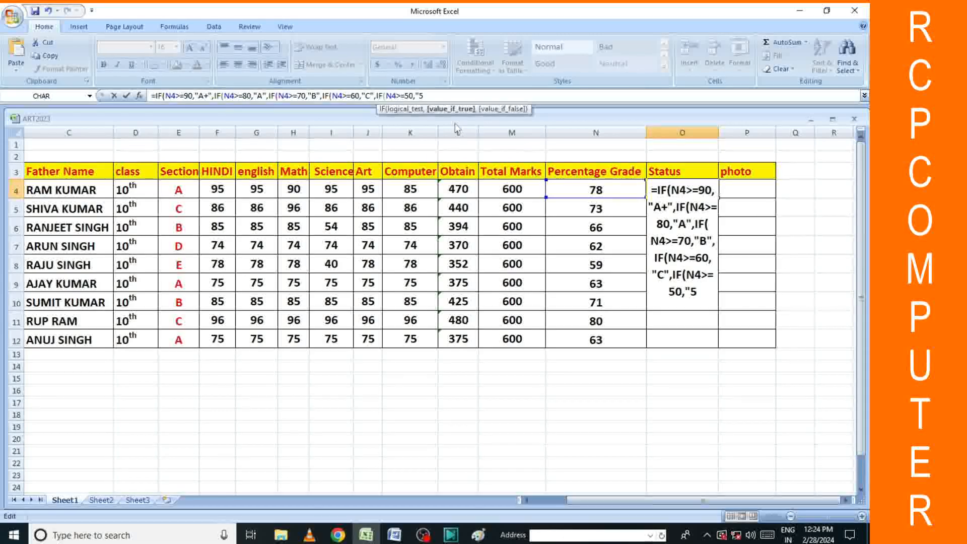
key("BackSpace")
type("D:")
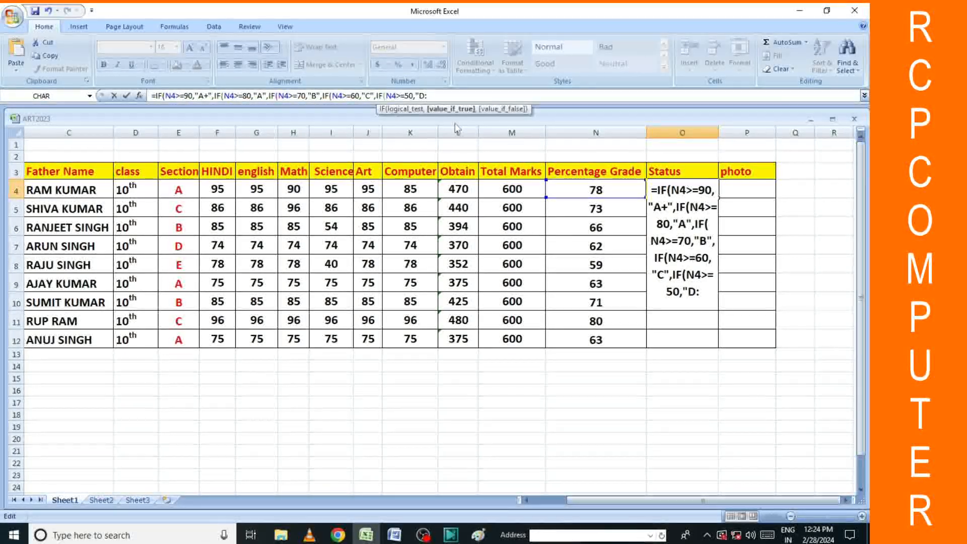
key("BackSpace")
type("\"")
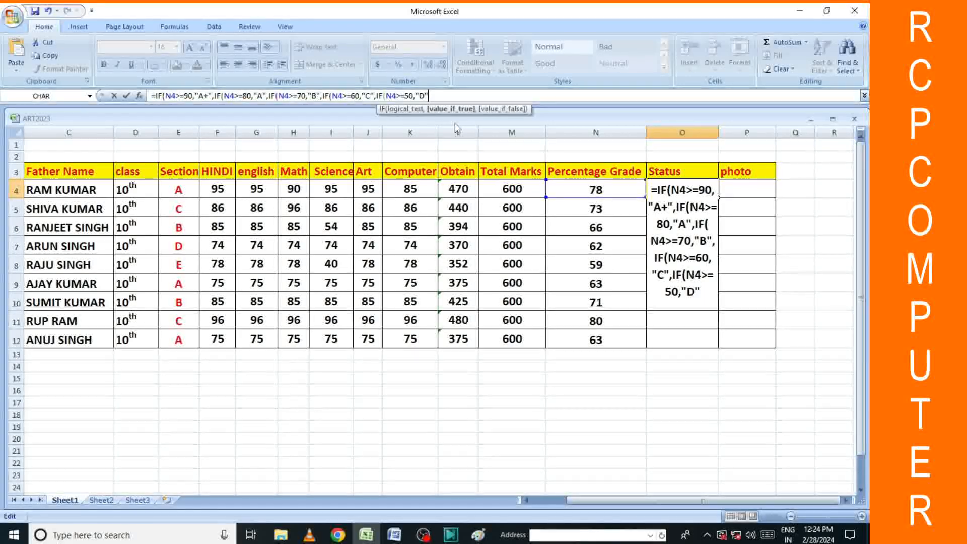
type(",")
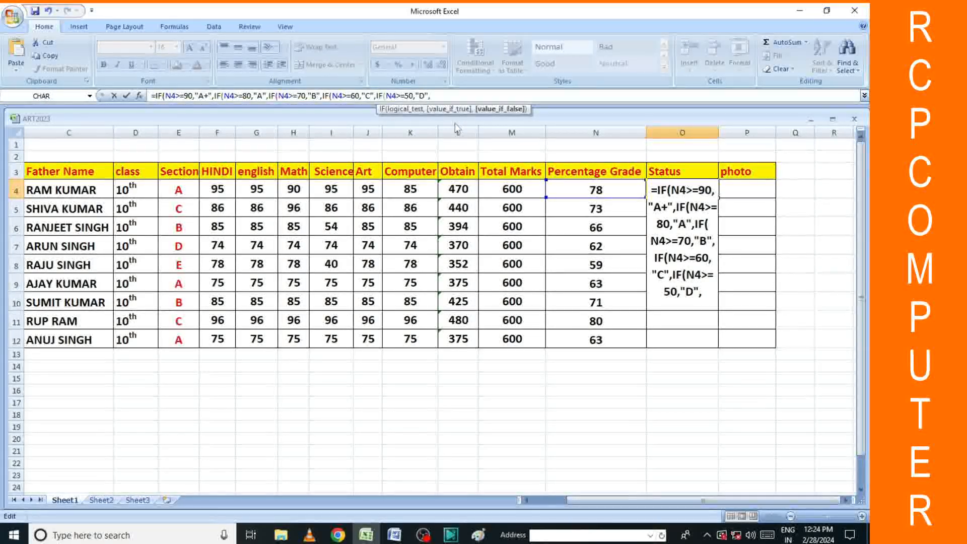
type("\"FA")
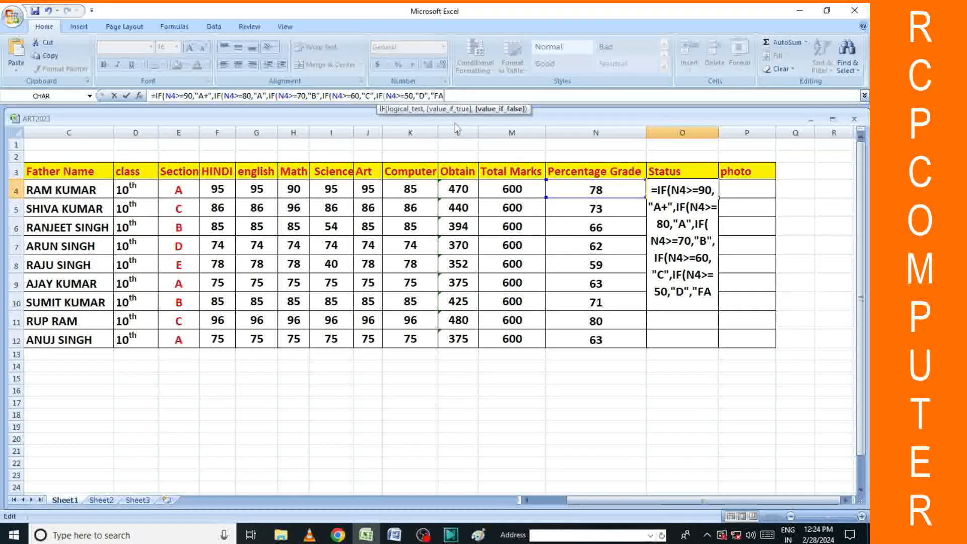
type("ILL")
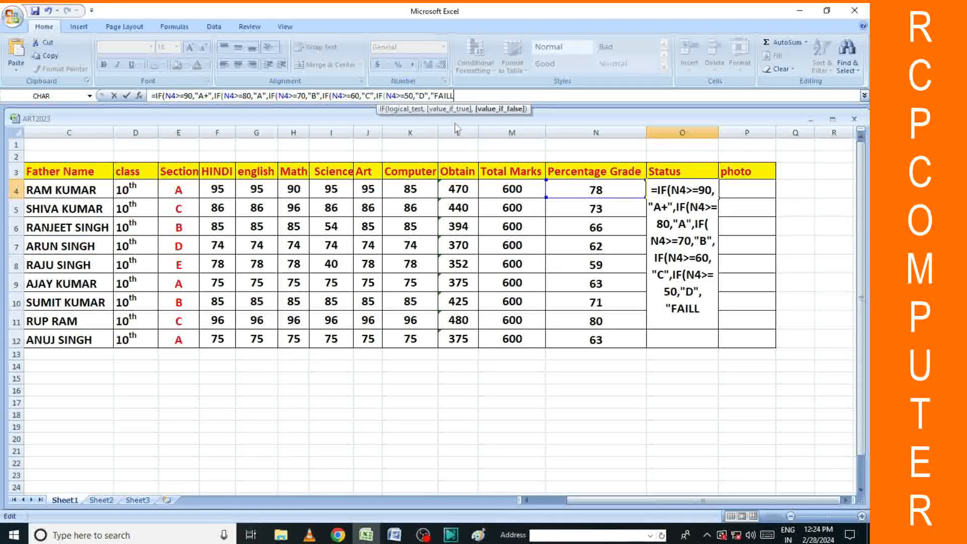
key("BackSpace")
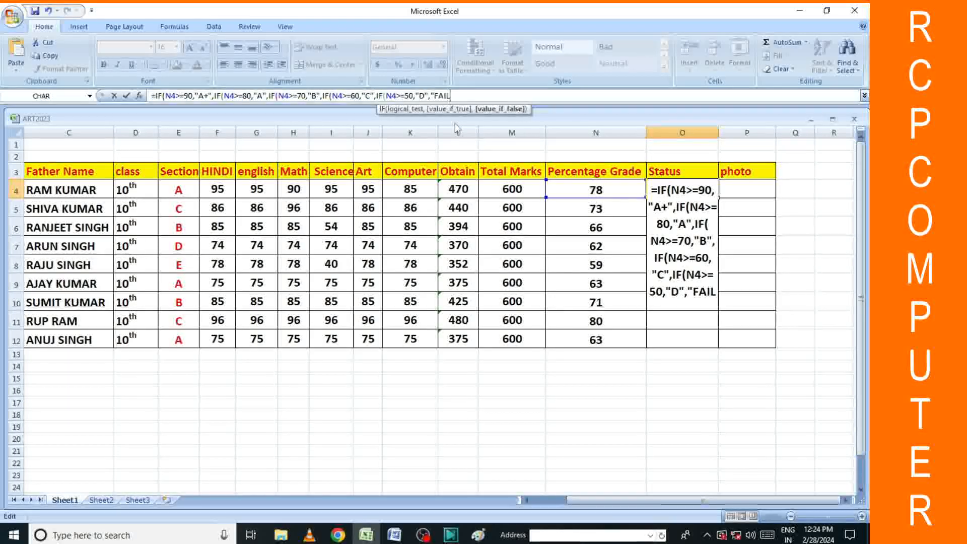
type("\"")
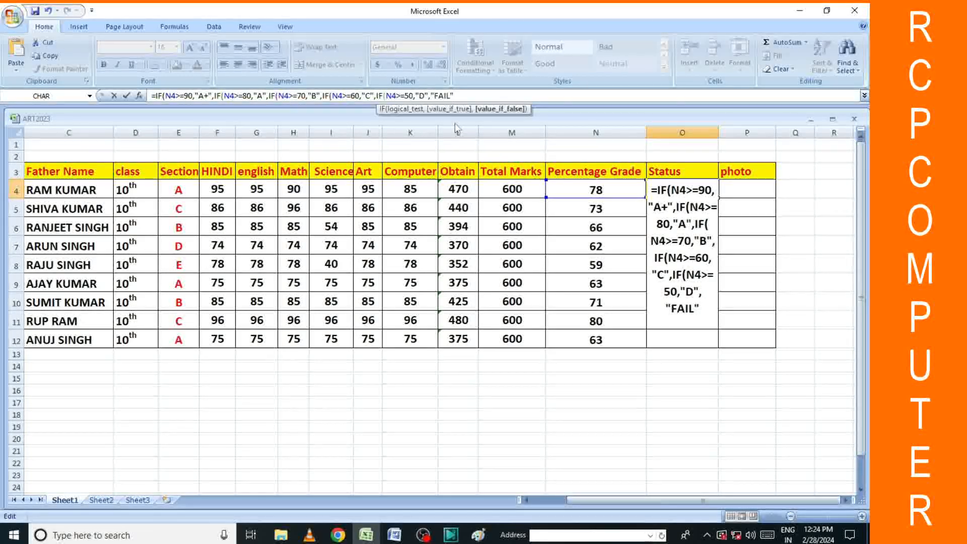
type("))))")
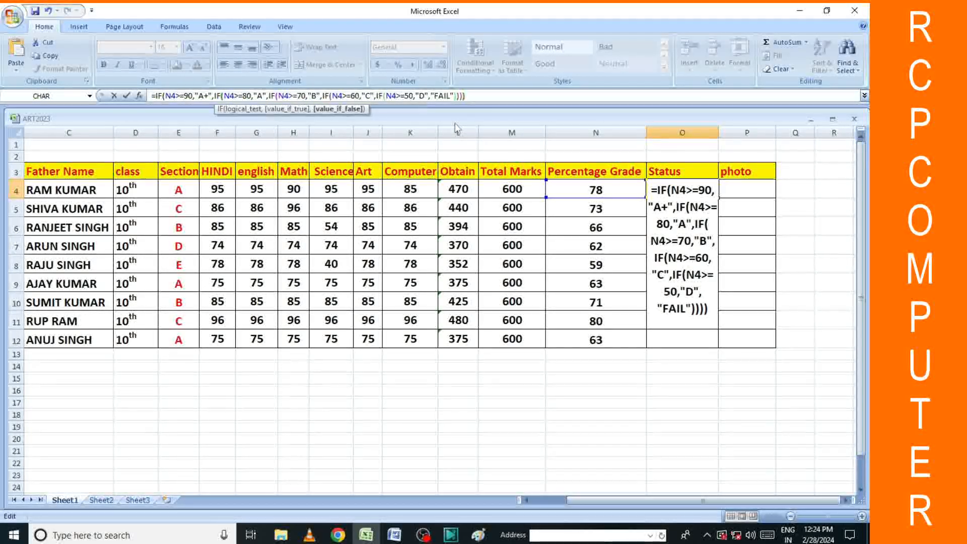
type(")")
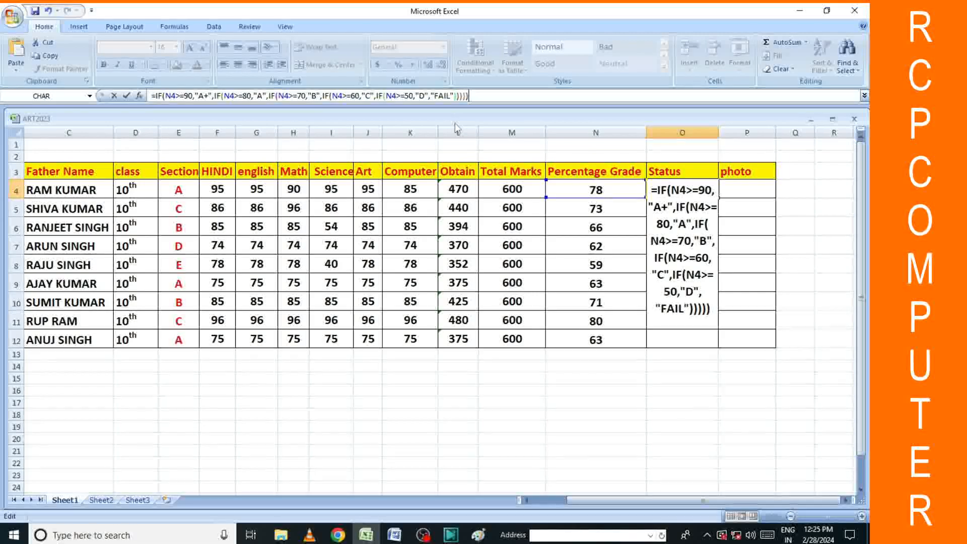
key("Return")
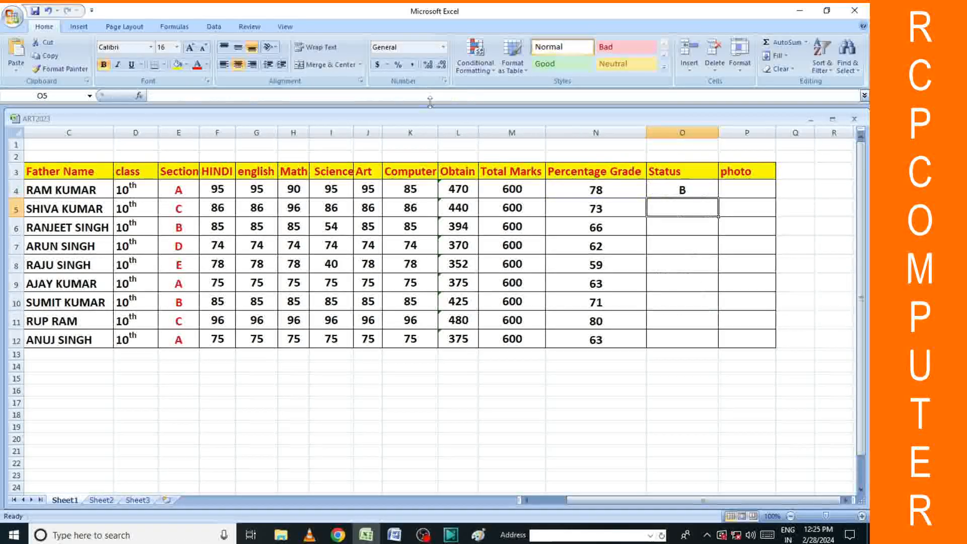
Fill the O4 grade formula down to O12 so all nine students get a grade.
left_click(700, 194)
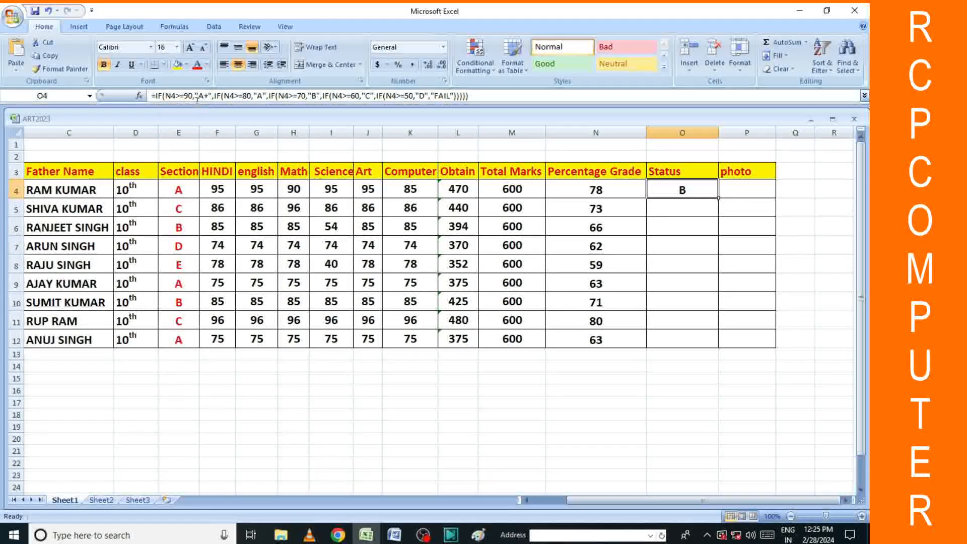
key("Return")
left_click(705, 193)
double_click(716, 199)
left_click(750, 238)
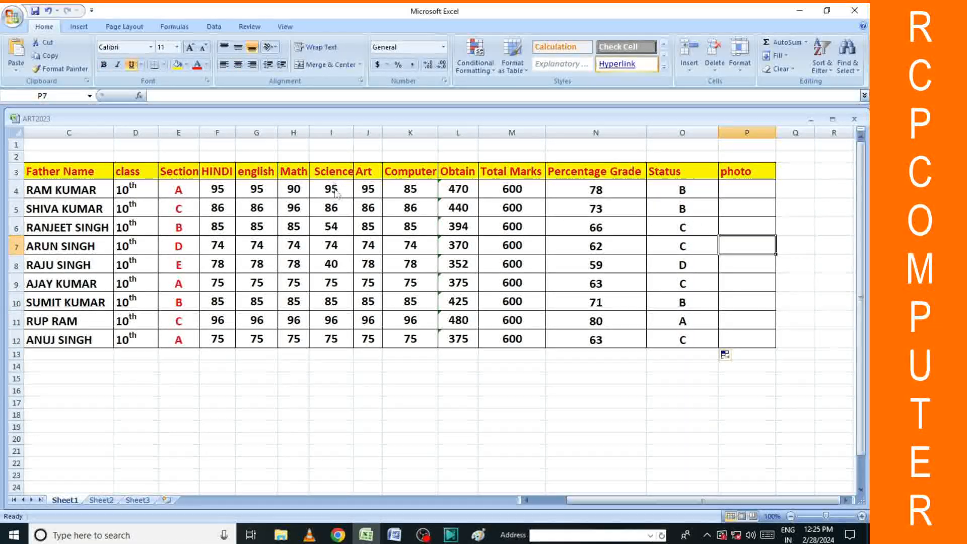
Revise the first student's marks: HINDI 90, English 98, Science 96 and Art 98.
left_click(256, 190)
type("90")
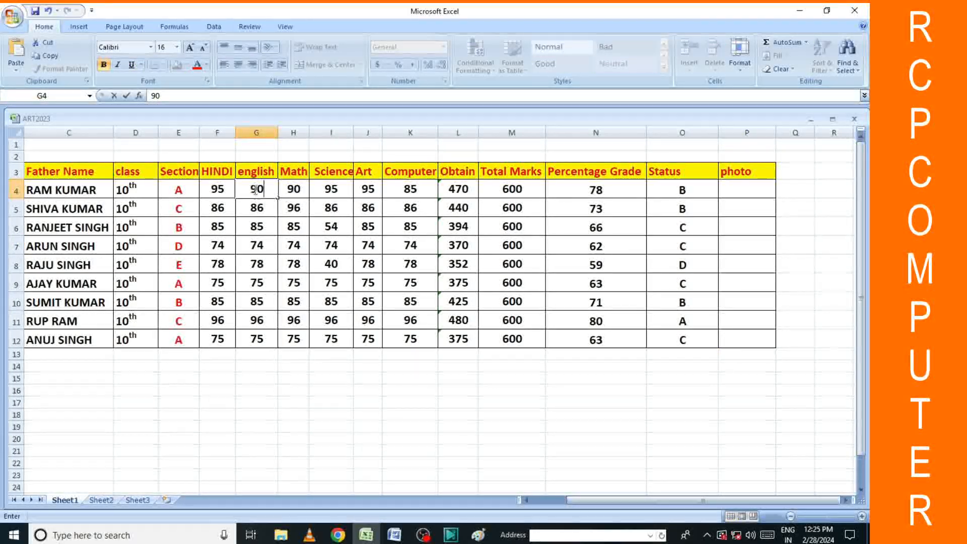
left_click(330, 244)
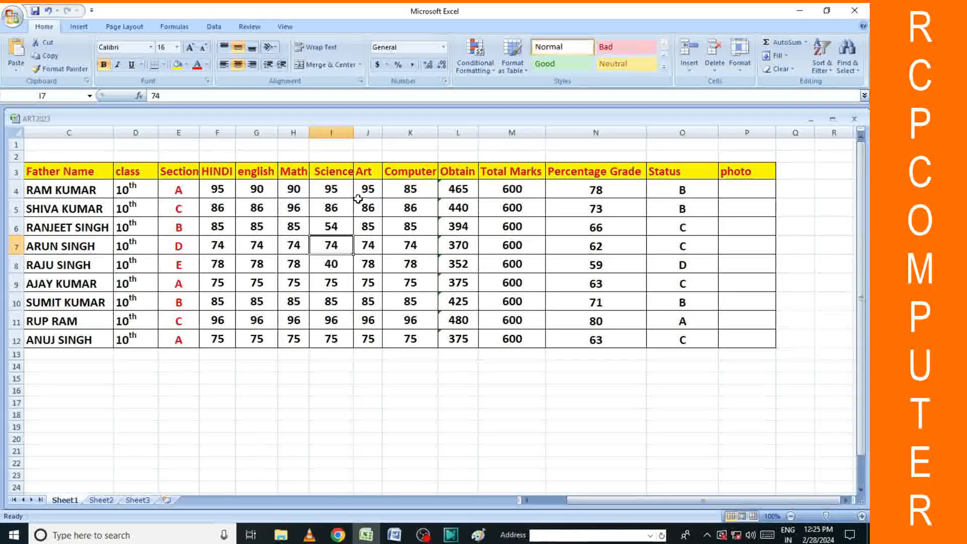
type("96")
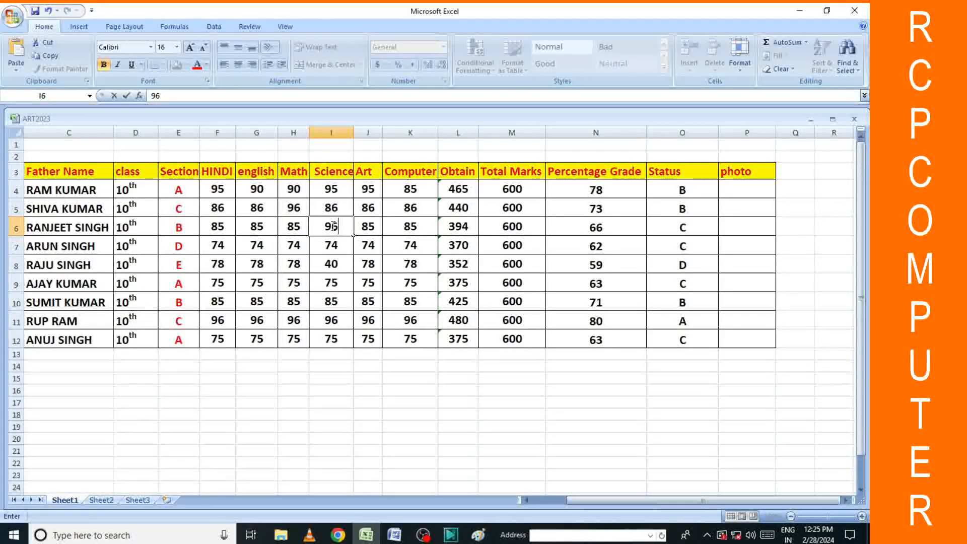
left_click(364, 190)
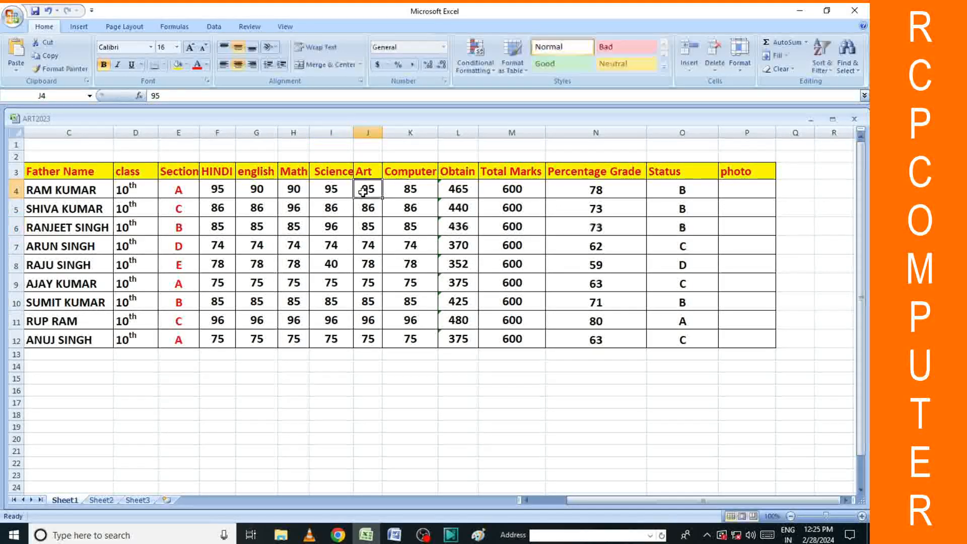
type("98")
key("Return")
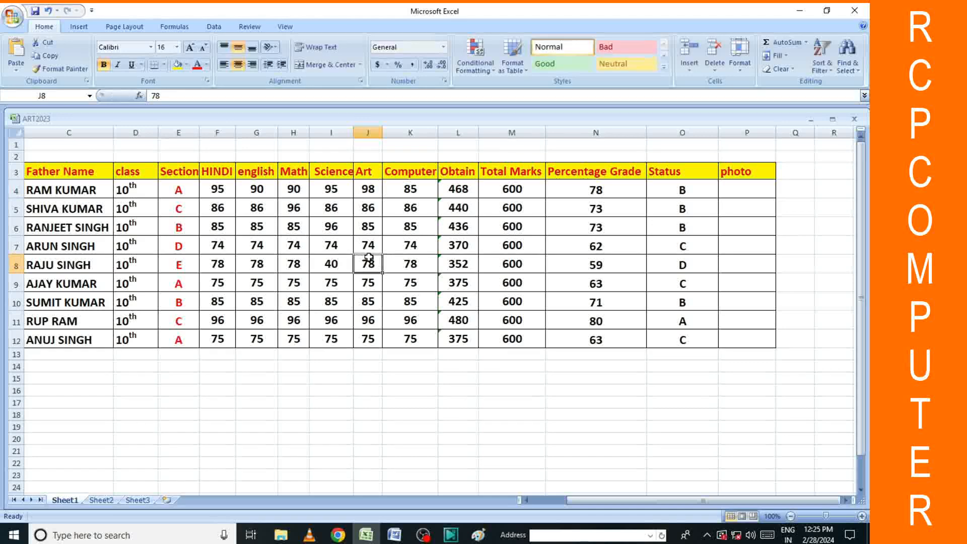
left_click(254, 190)
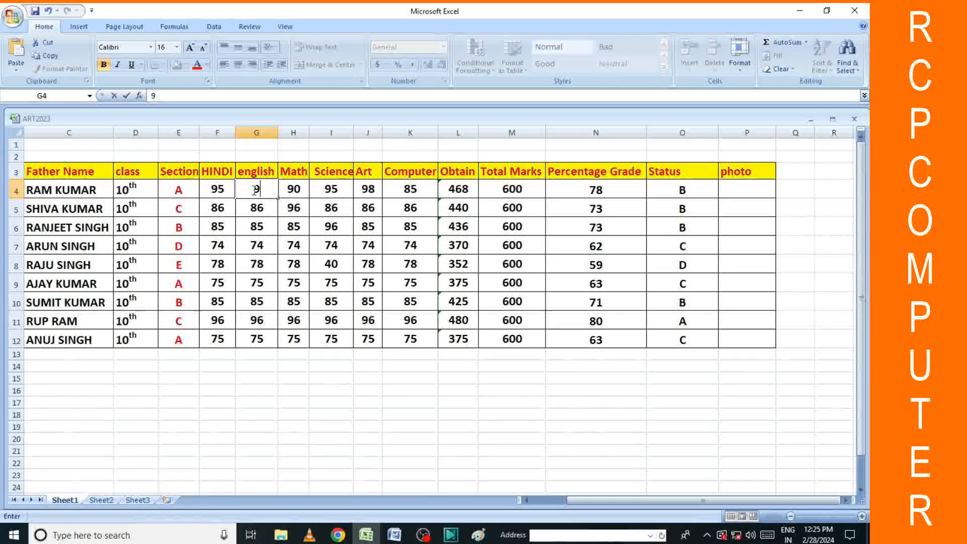
type("98")
key("Tab")
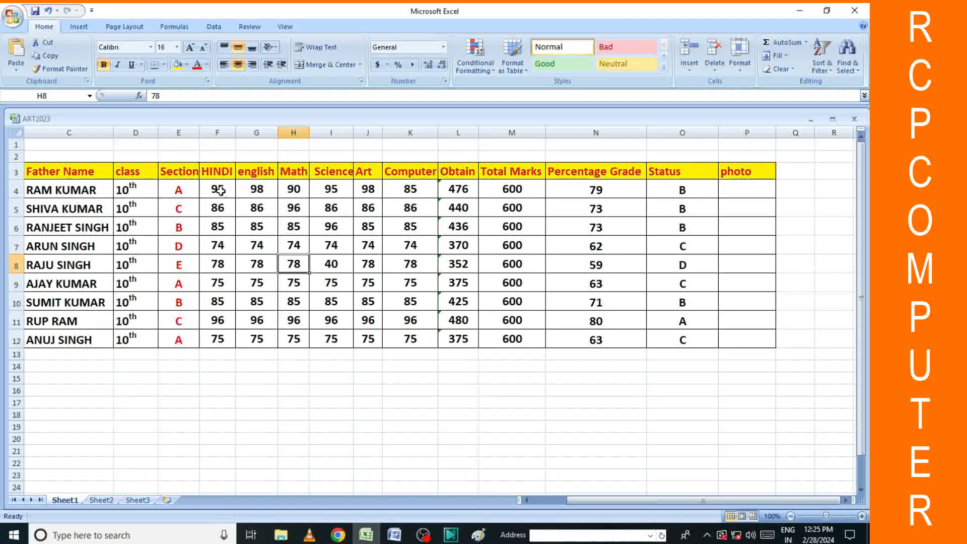
left_click(217, 189)
type("90")
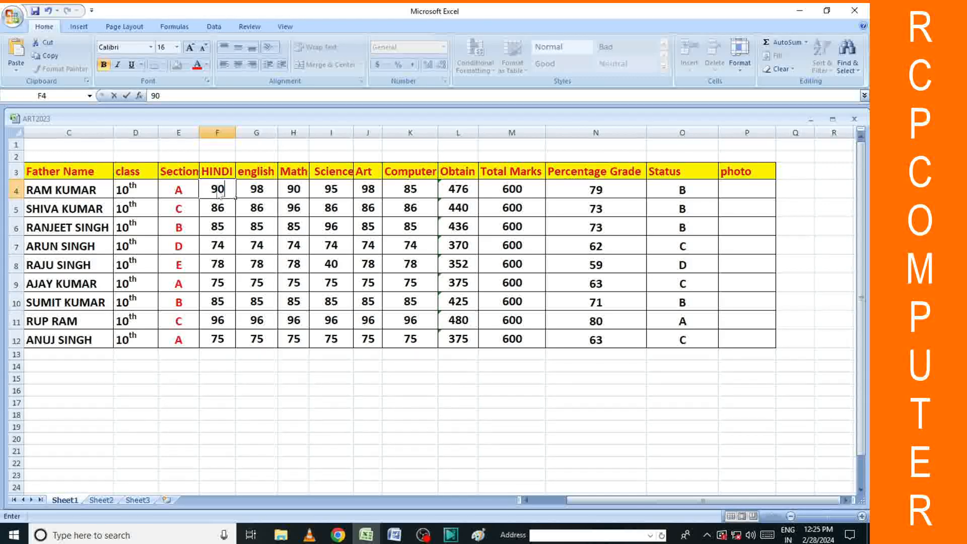
left_click(650, 404)
Check the existing percentage formulas and clear all values in column N.
left_click(583, 196)
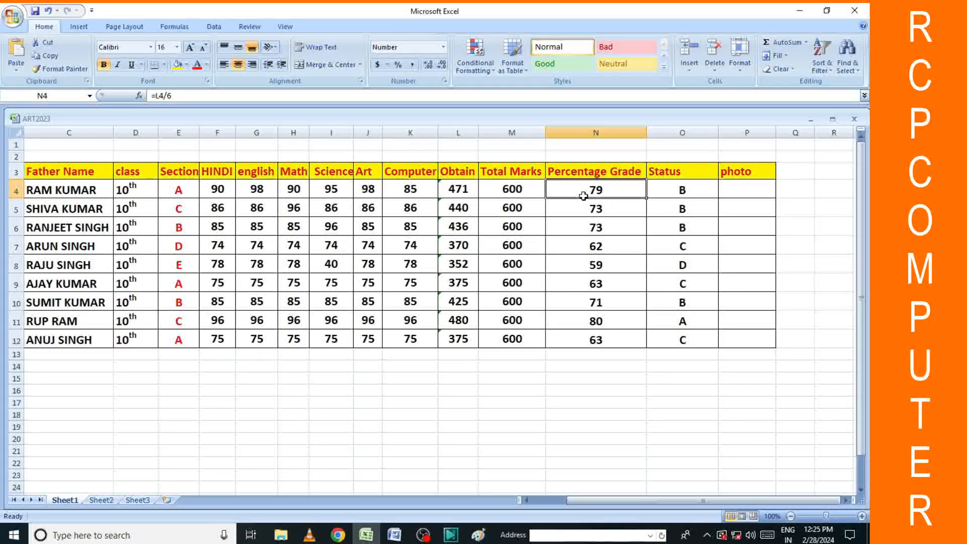
left_click(612, 278)
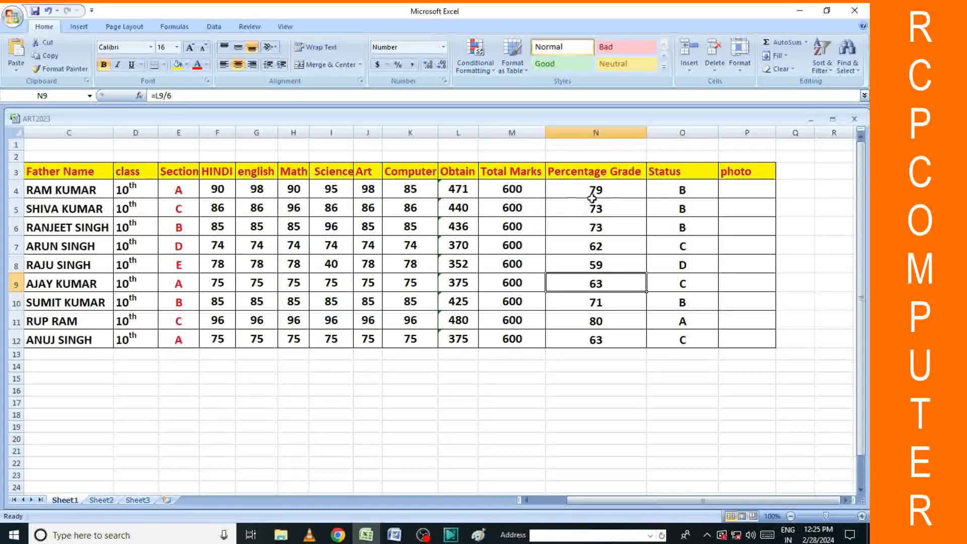
left_click(563, 189)
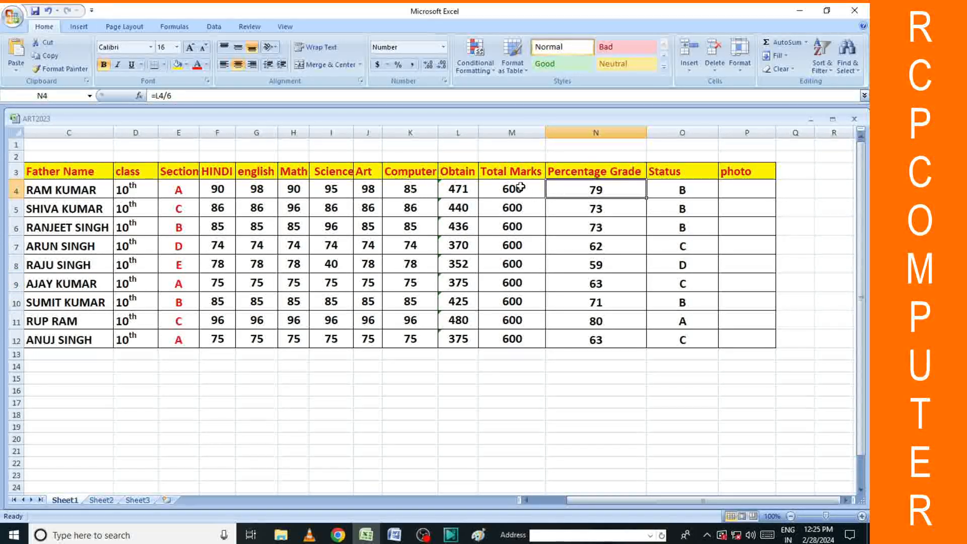
left_click_drag(596, 192, 602, 346)
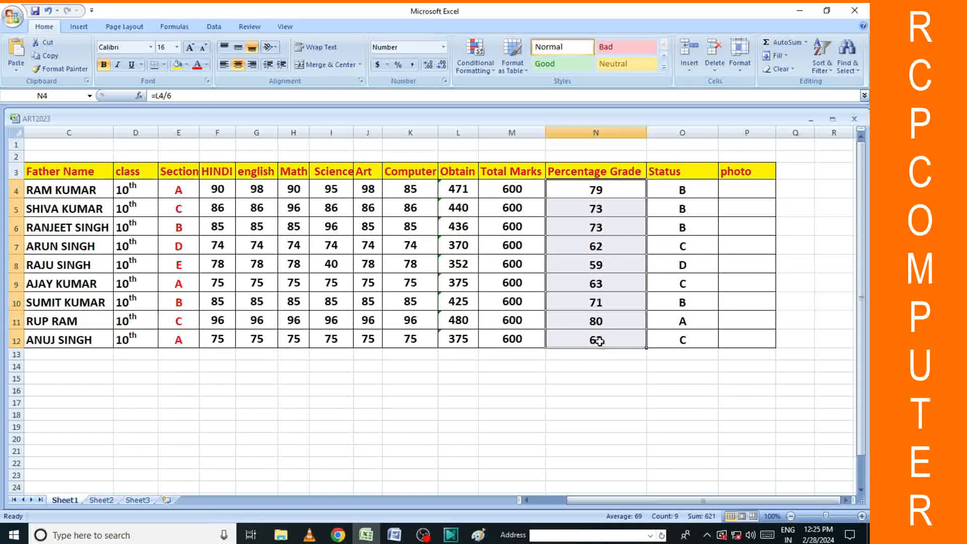
key("Delete")
left_click(628, 398)
Enter =L4/M4*100 in N4 and fill it down to row 12.
left_click(608, 189)
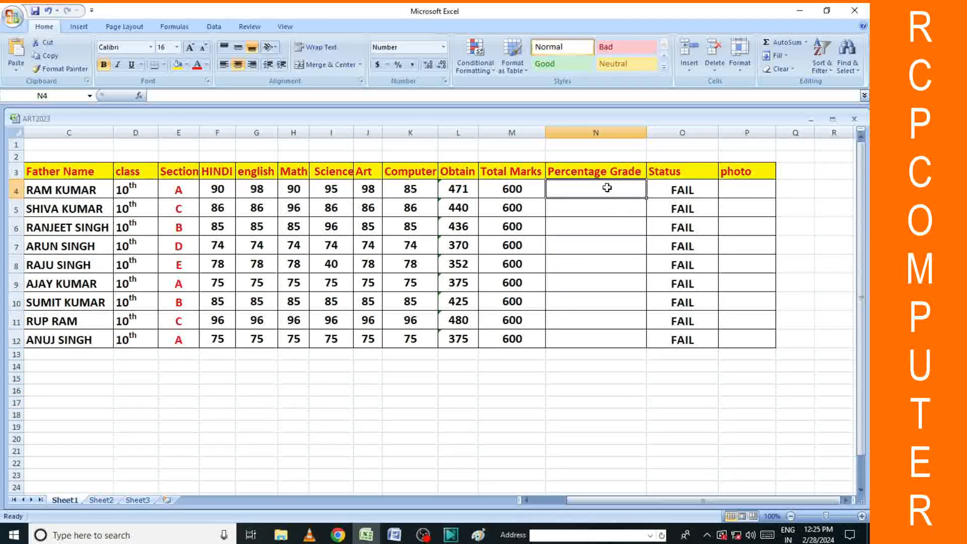
type("=")
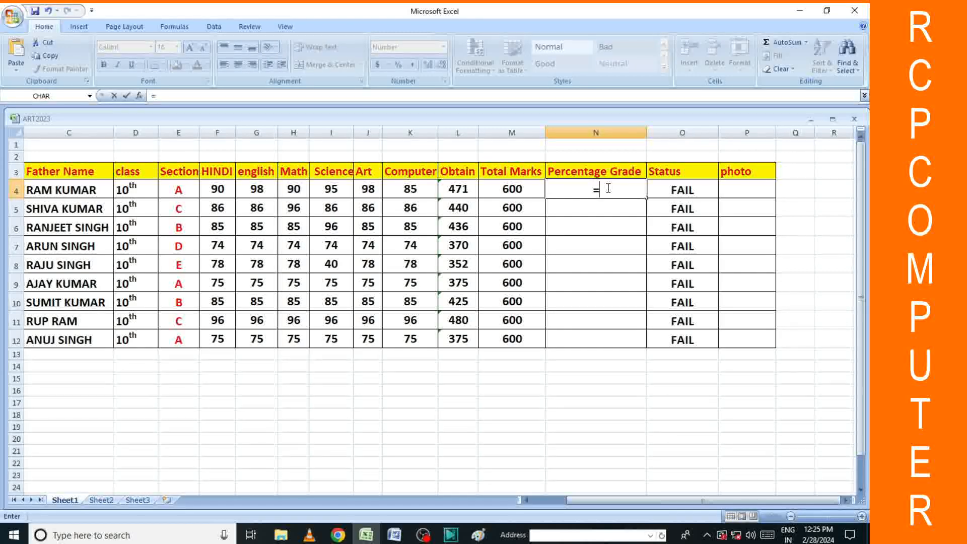
left_click(455, 188)
type("/")
type("M4*100")
key("Return")
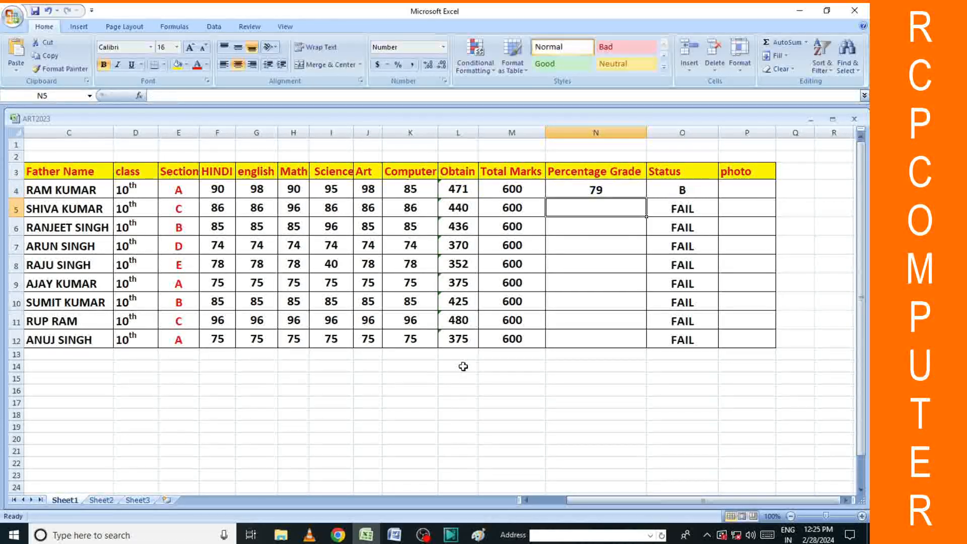
left_click(601, 192)
left_click_drag(646, 198, 650, 343)
left_click(680, 355)
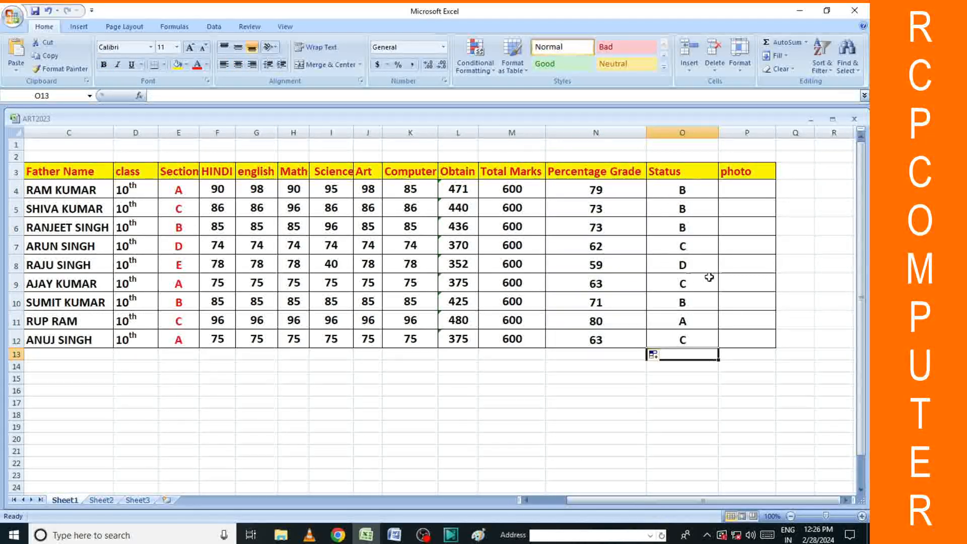
Overwrite percentages with 91 in N7, 89 in N5 and 45 in N9 to test the grades.
left_click(602, 246)
type("90")
key("BackSpace")
type("1")
left_click(705, 402)
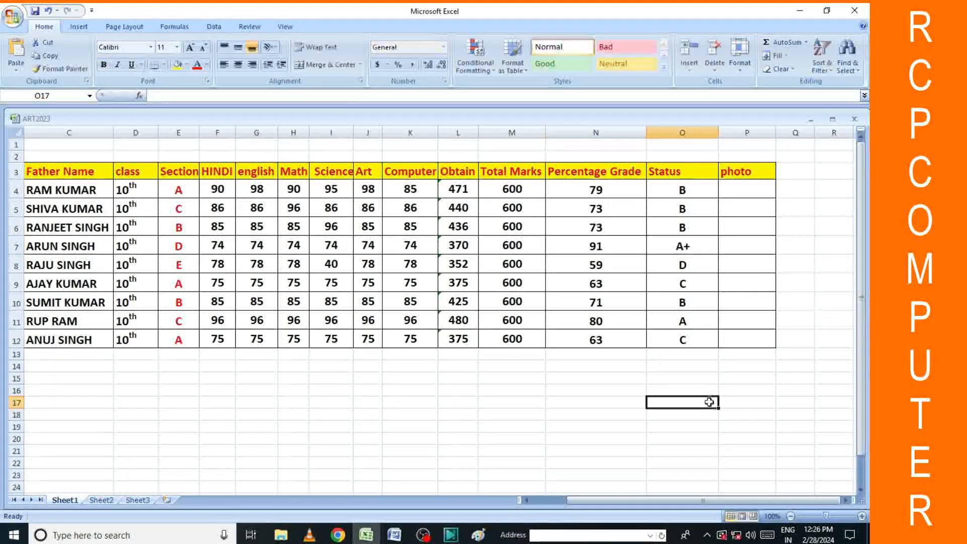
left_click(600, 214)
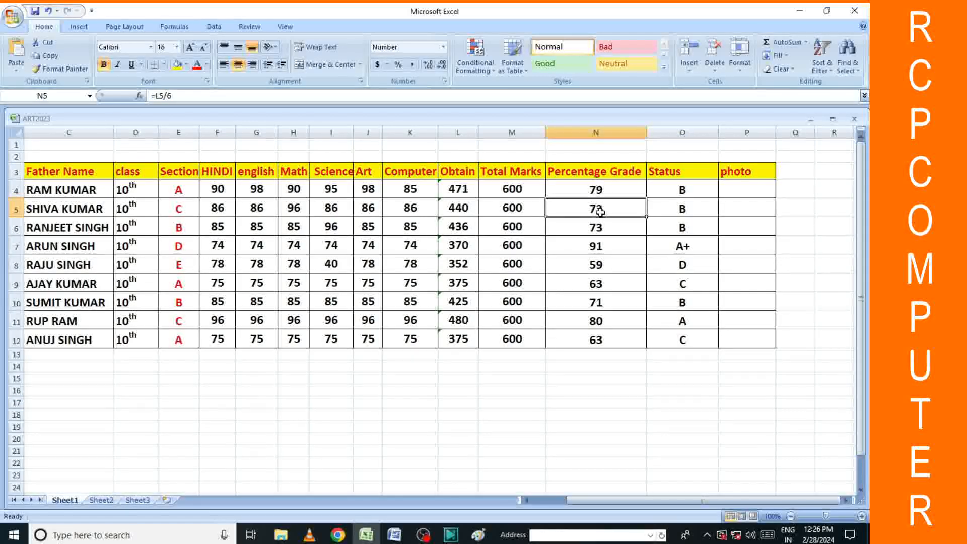
type("90")
left_click(662, 340)
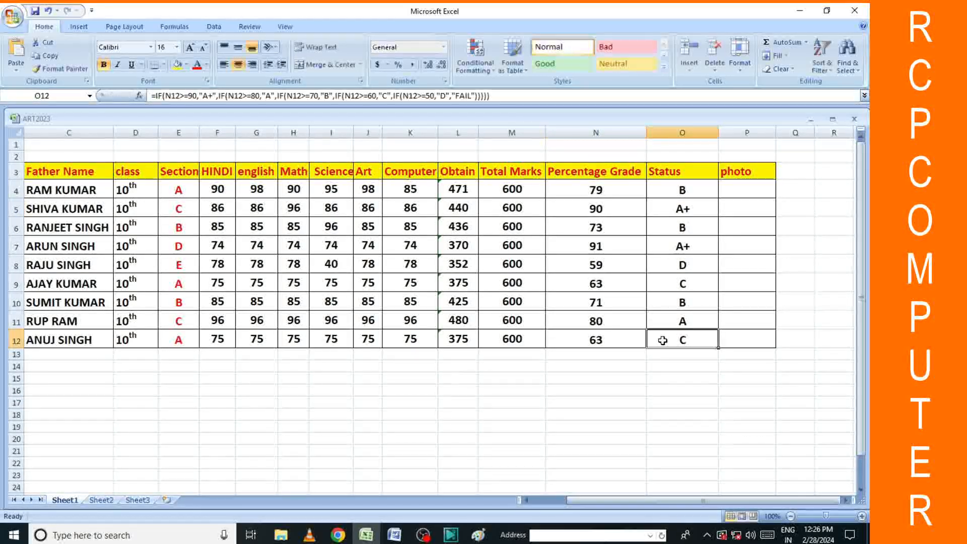
left_click(600, 210)
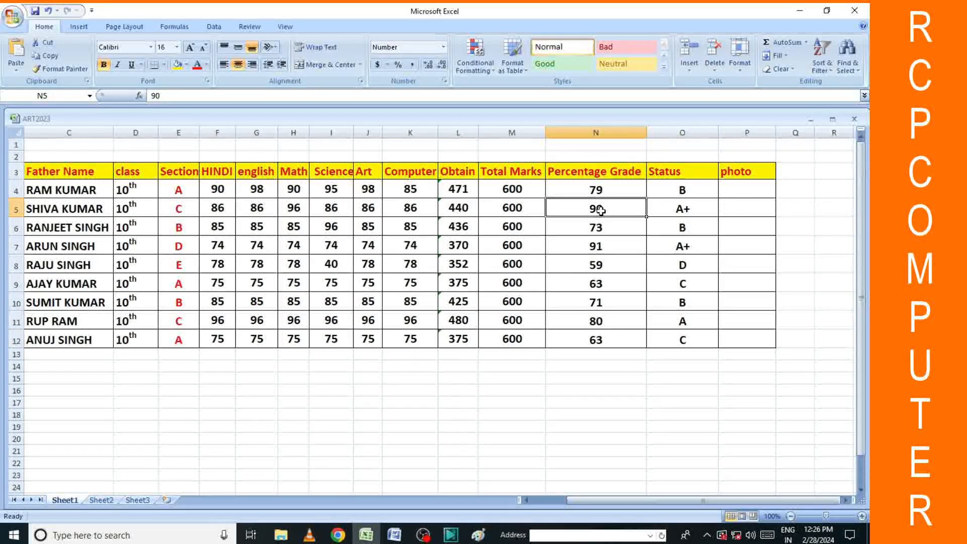
type("89")
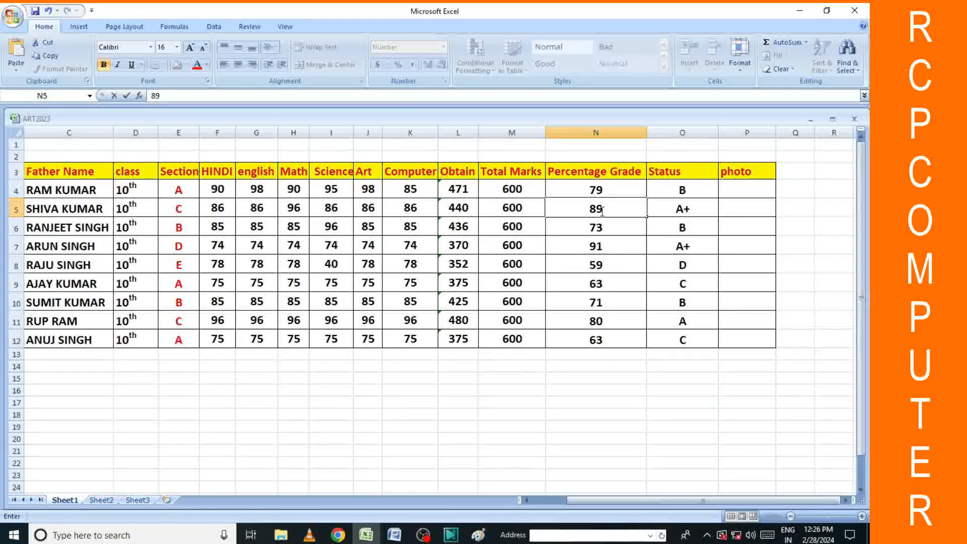
left_click(648, 379)
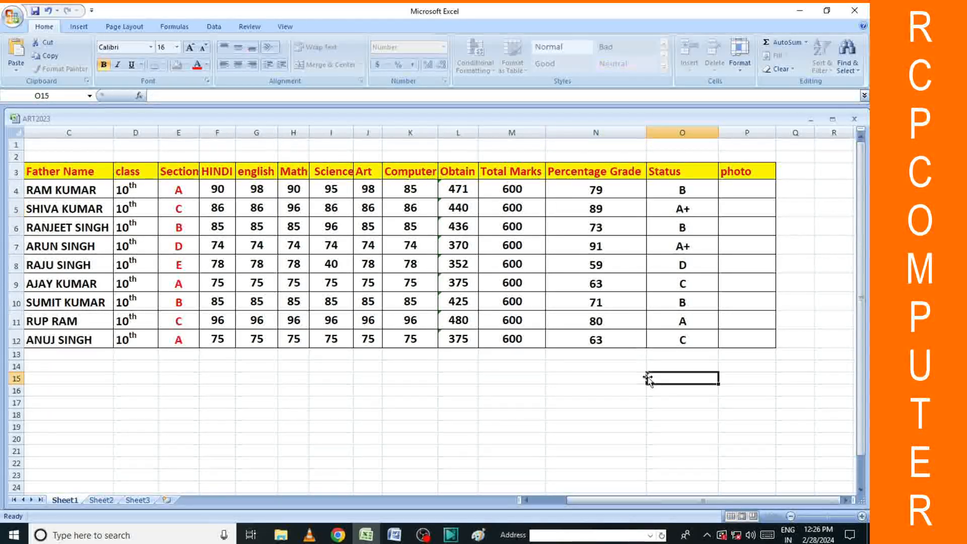
left_click(587, 285)
type("7")
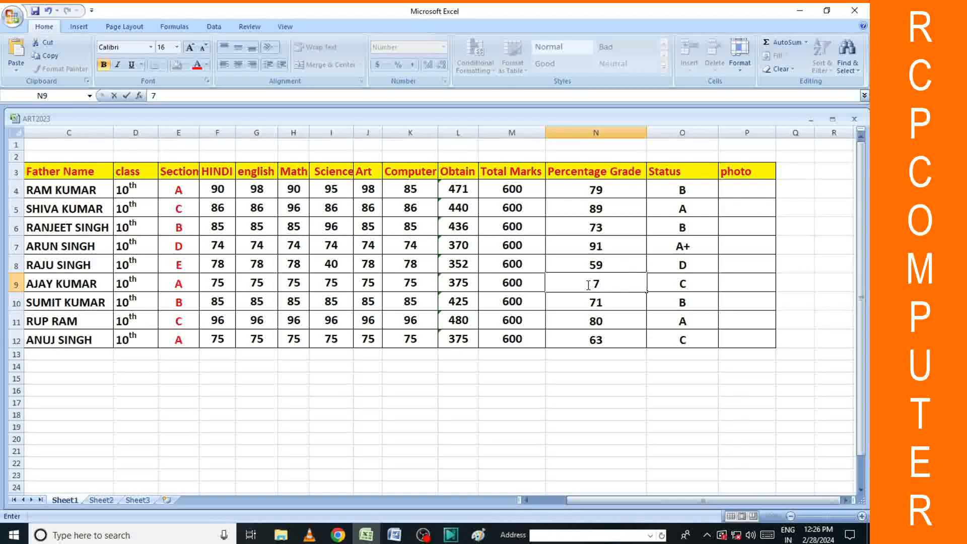
type("5")
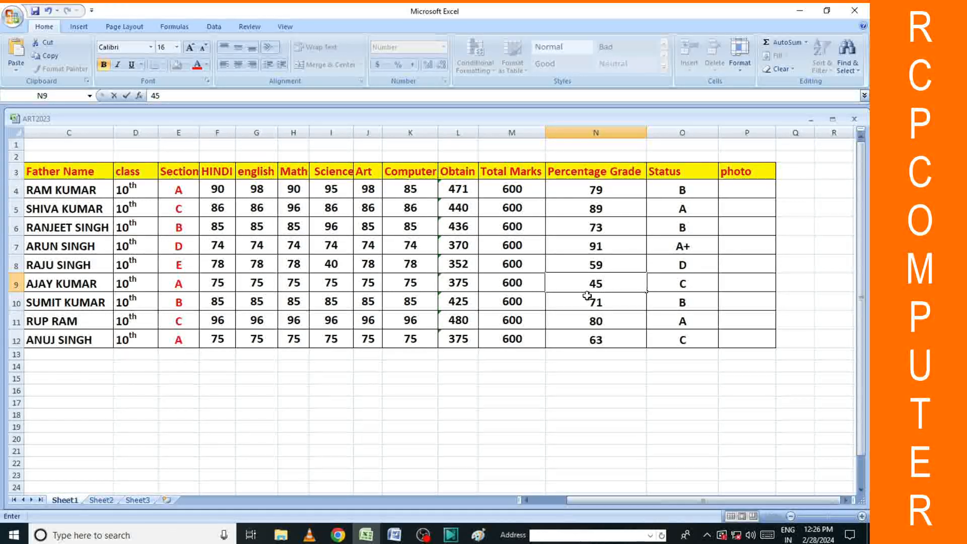
key("Return")
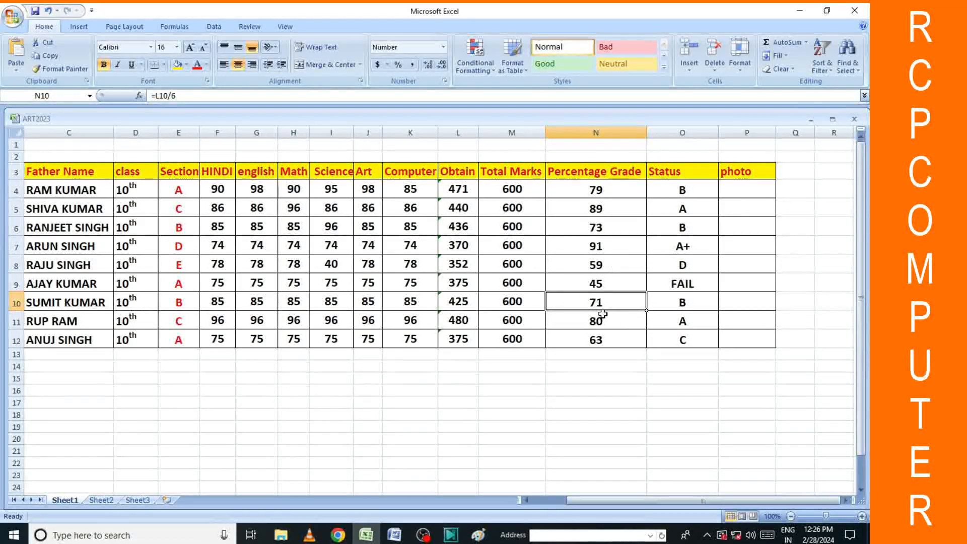
left_click(747, 264)
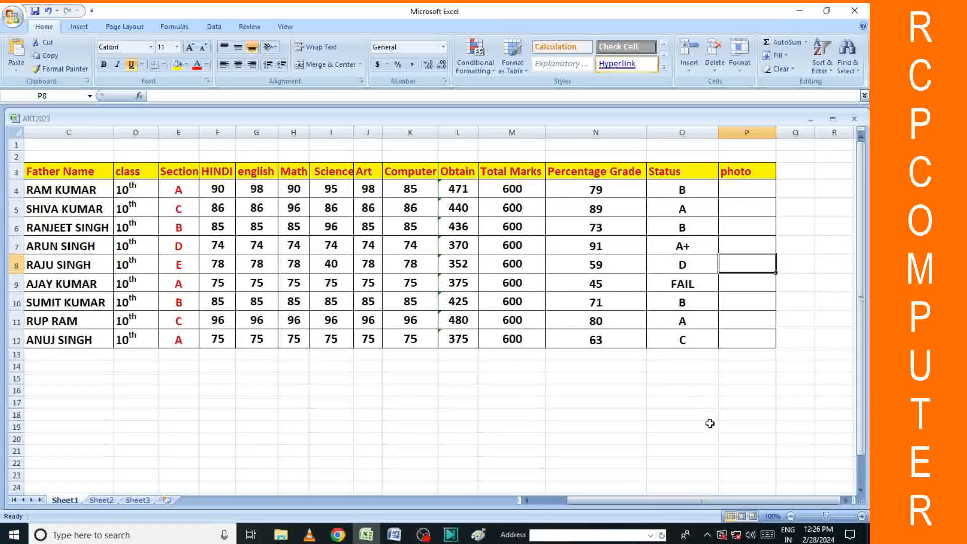
Close the college02 Word window and bring COLLGE01 forward, scrolled to the page top.
left_click_drag(687, 500, 652, 496)
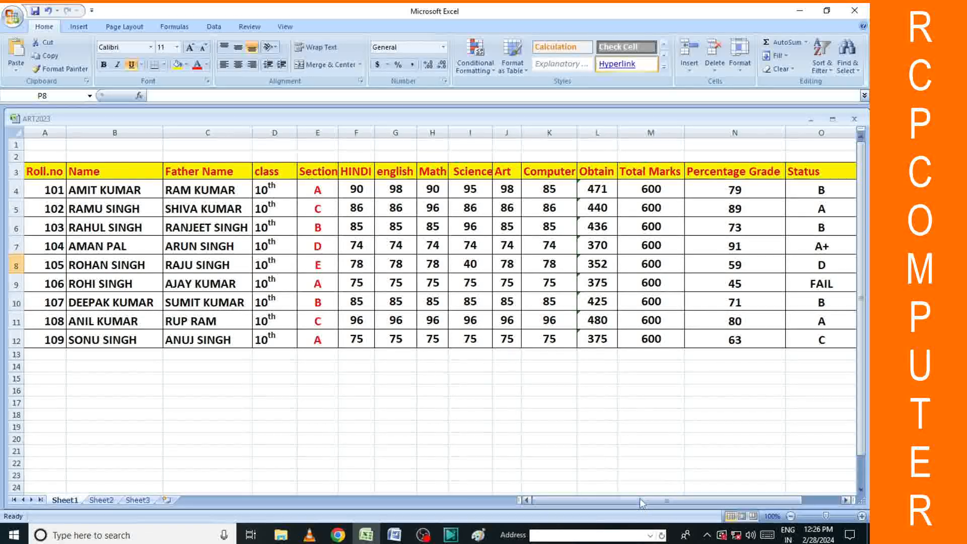
left_click_drag(638, 500, 673, 500)
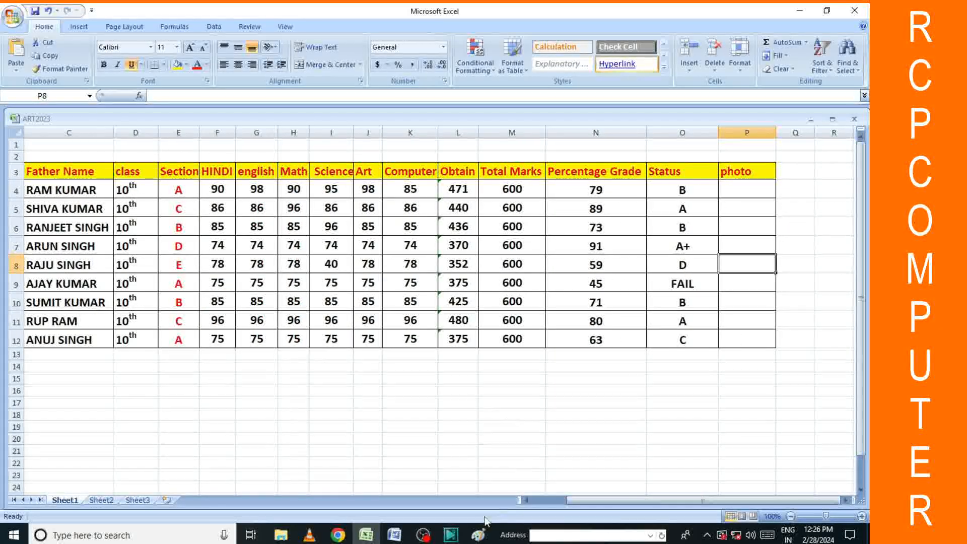
left_click(394, 534)
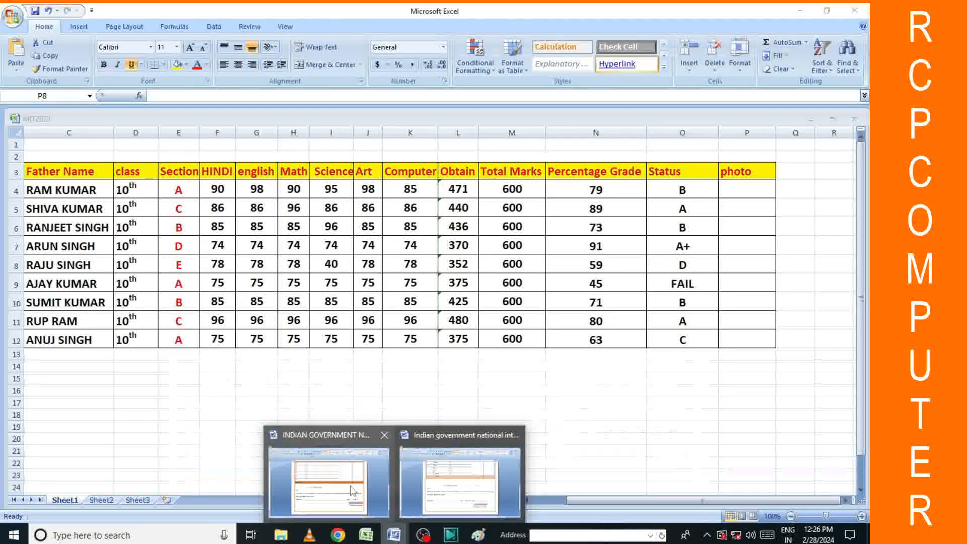
mouse_move(466, 488)
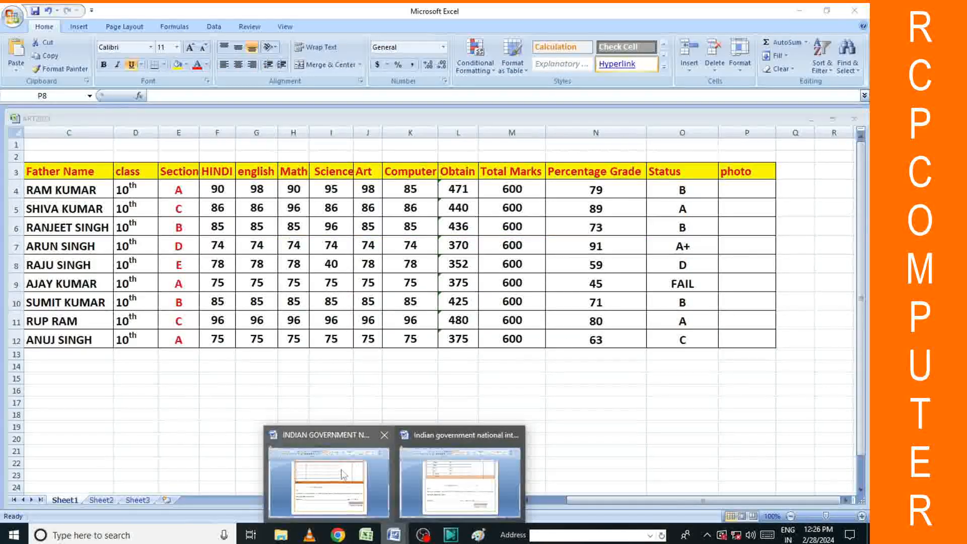
mouse_move(334, 478)
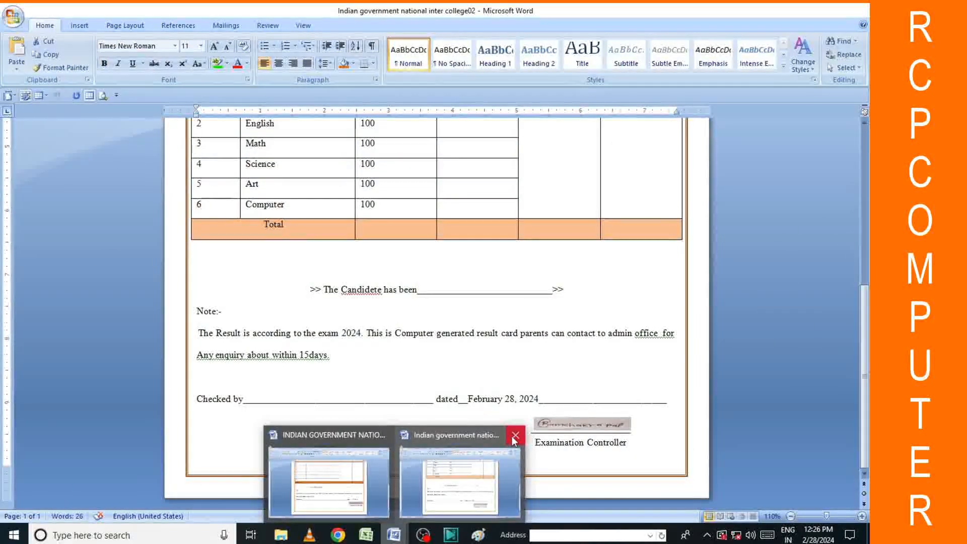
left_click(515, 435)
left_click(386, 479)
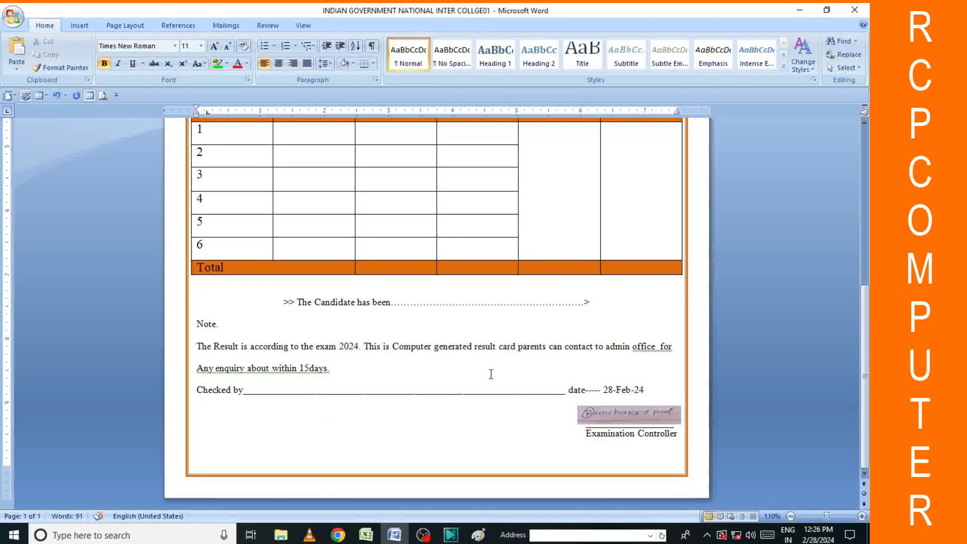
scroll(490, 374, "up", 10)
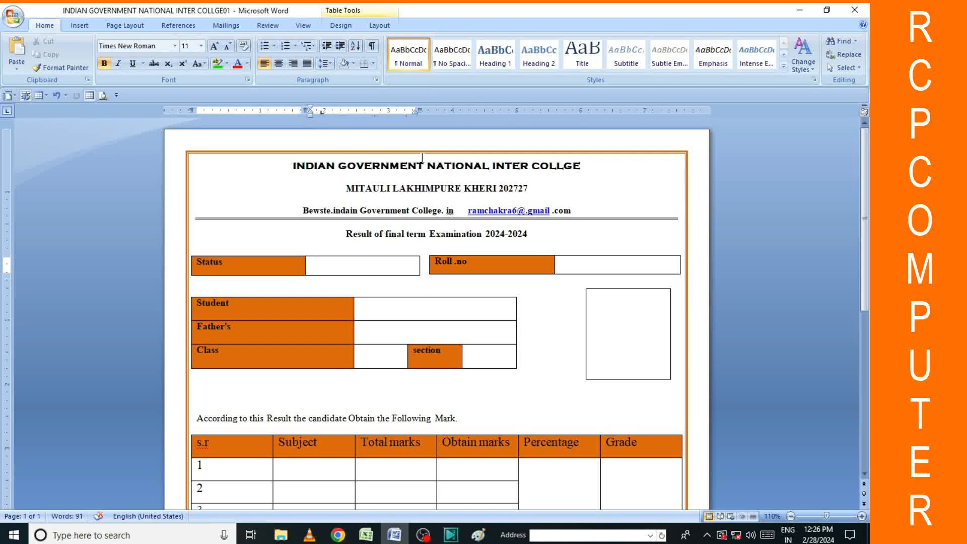
Start Select Recipients > Use Existing List on the Desktop, then switch to the Excel workbook.
left_click(224, 27)
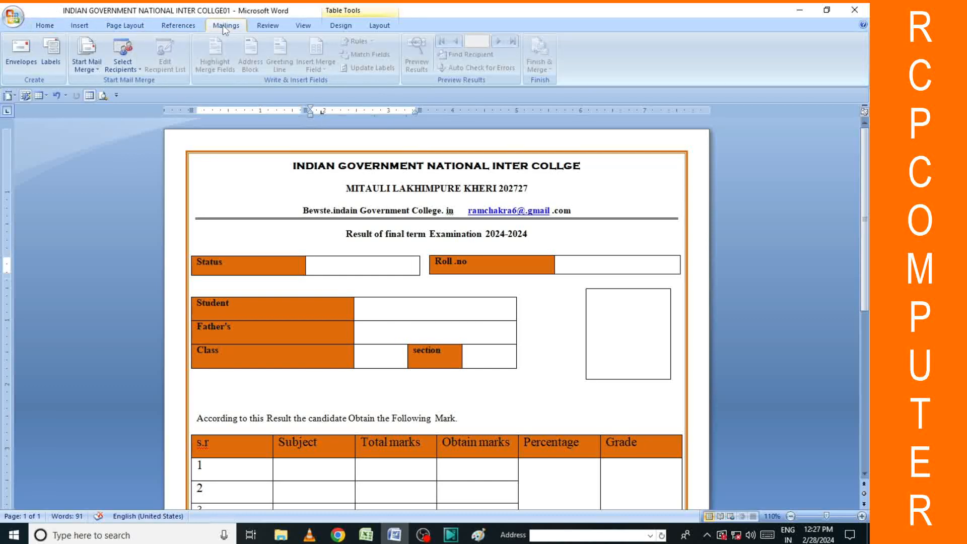
left_click(130, 76)
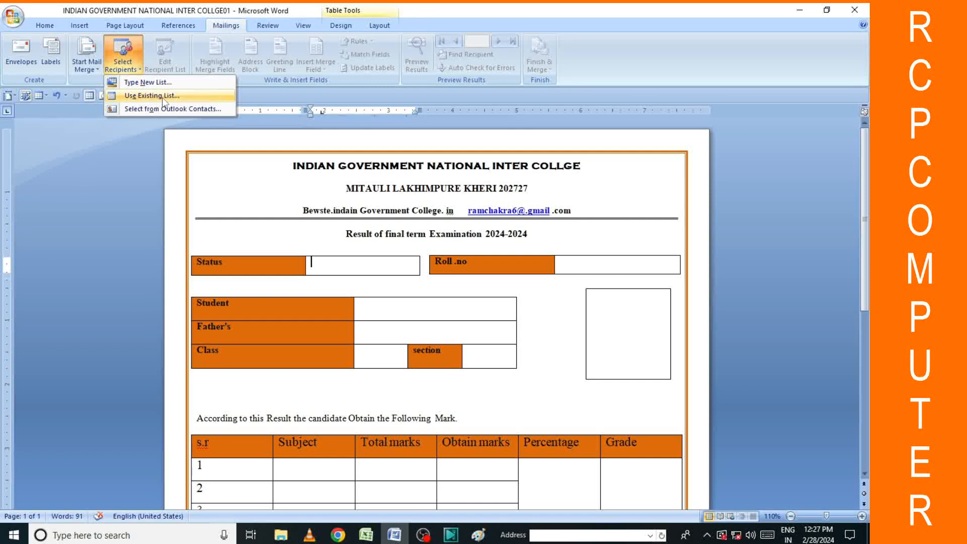
left_click(148, 99)
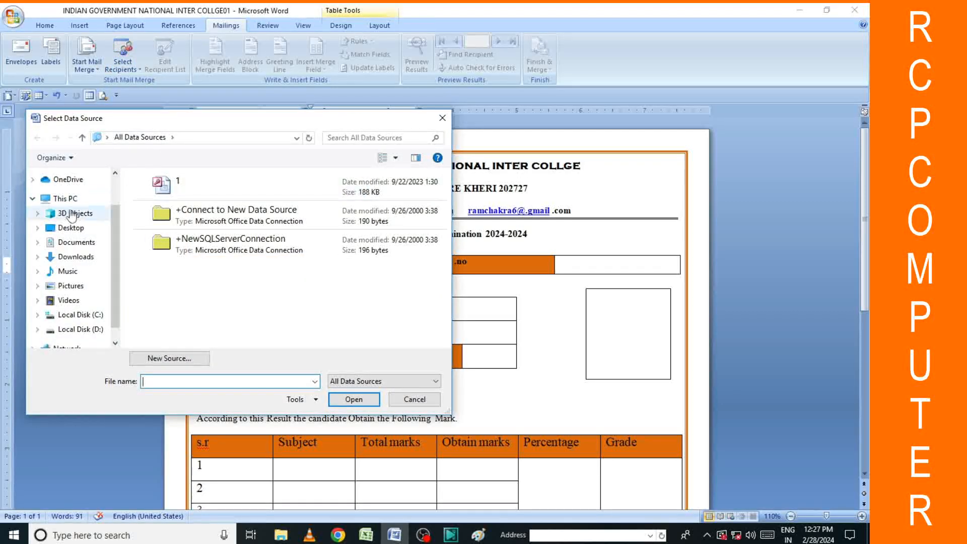
left_click(73, 233)
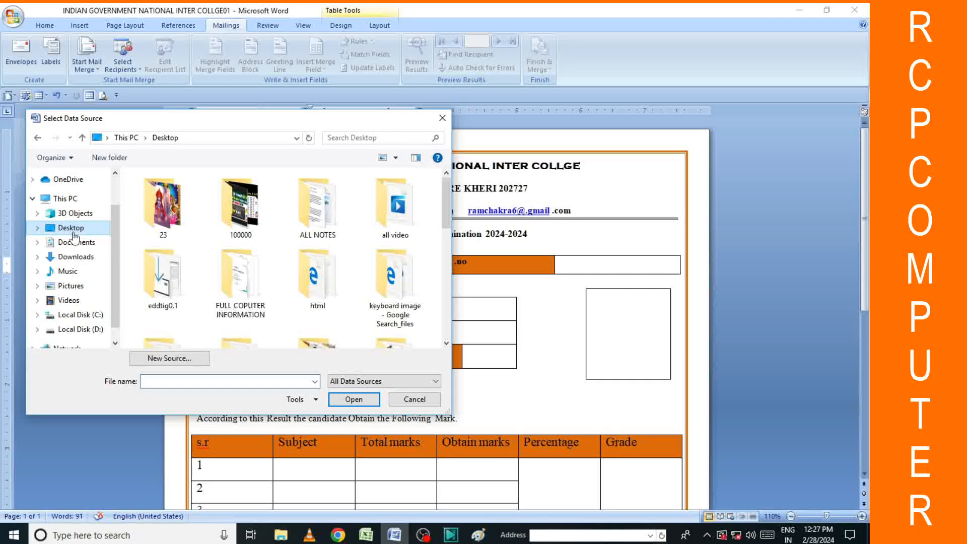
left_click(366, 535)
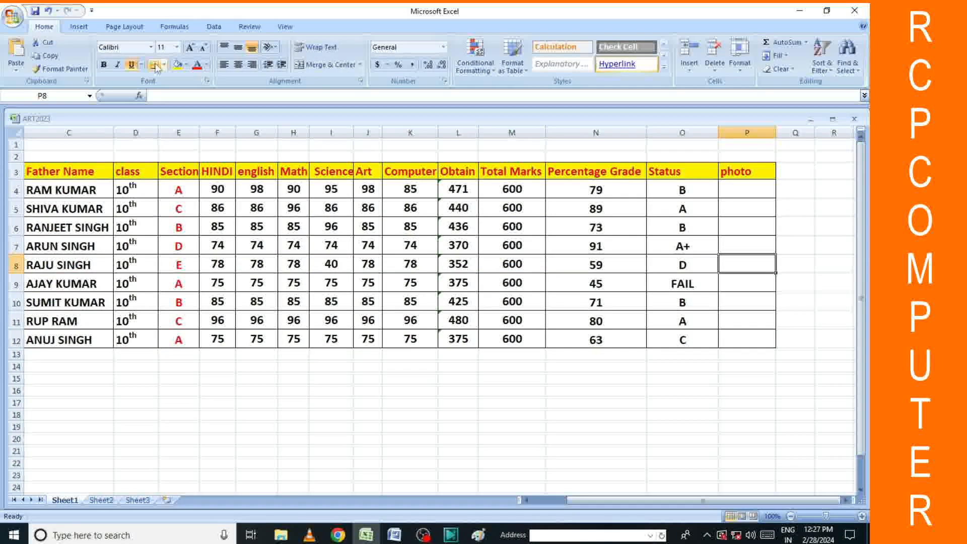
Save the marks workbook as ART2025, then return to Word.
left_click_drag(685, 500, 650, 500)
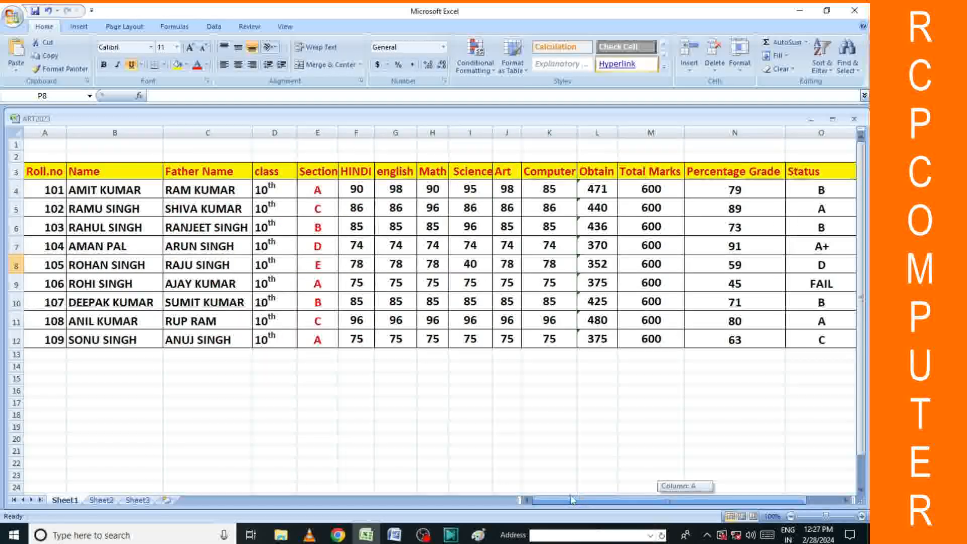
left_click(13, 17)
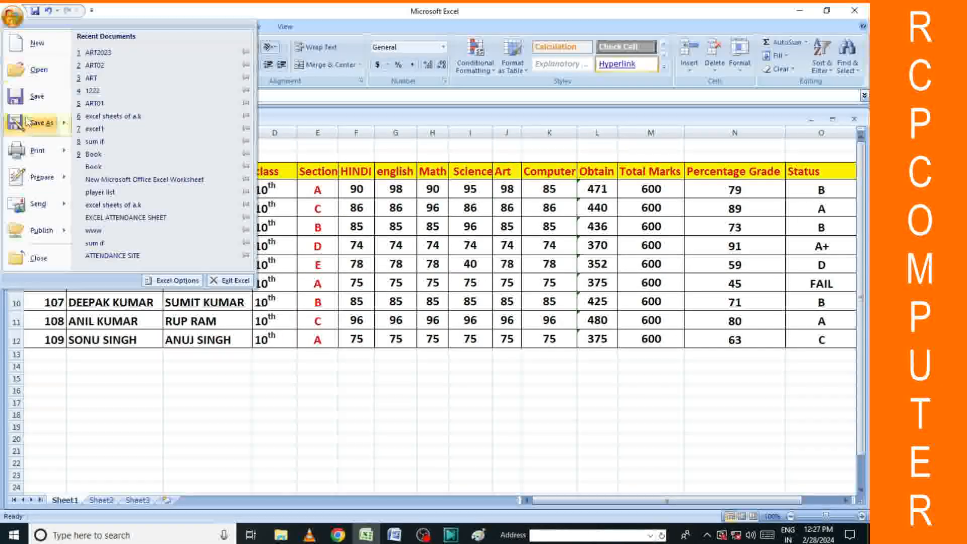
left_click(35, 121)
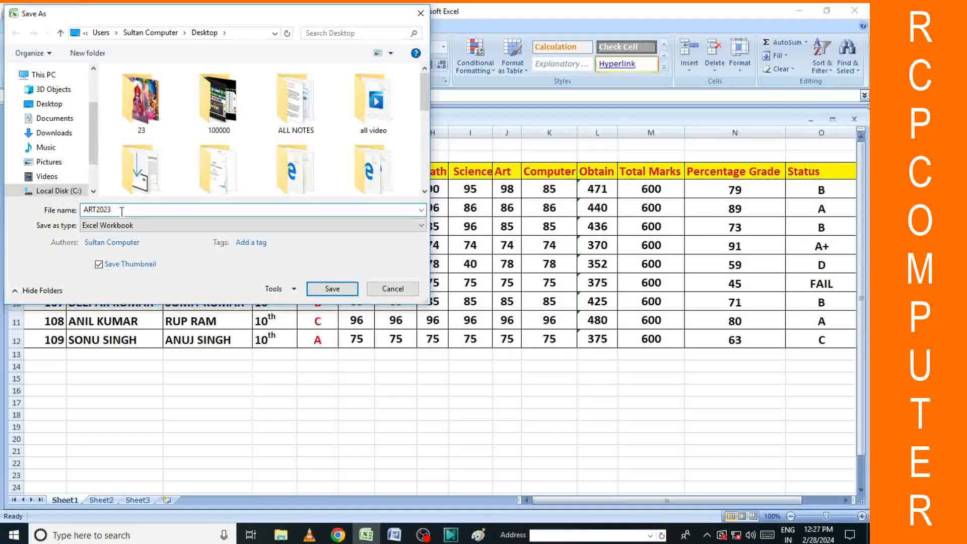
key("BackSpace")
key("BackSpace")
key("BackSpace")
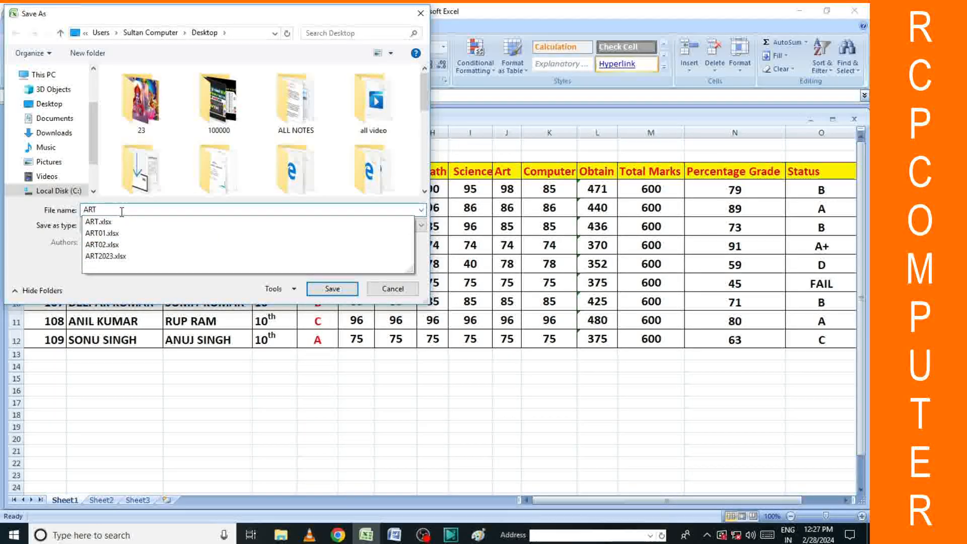
type("2025")
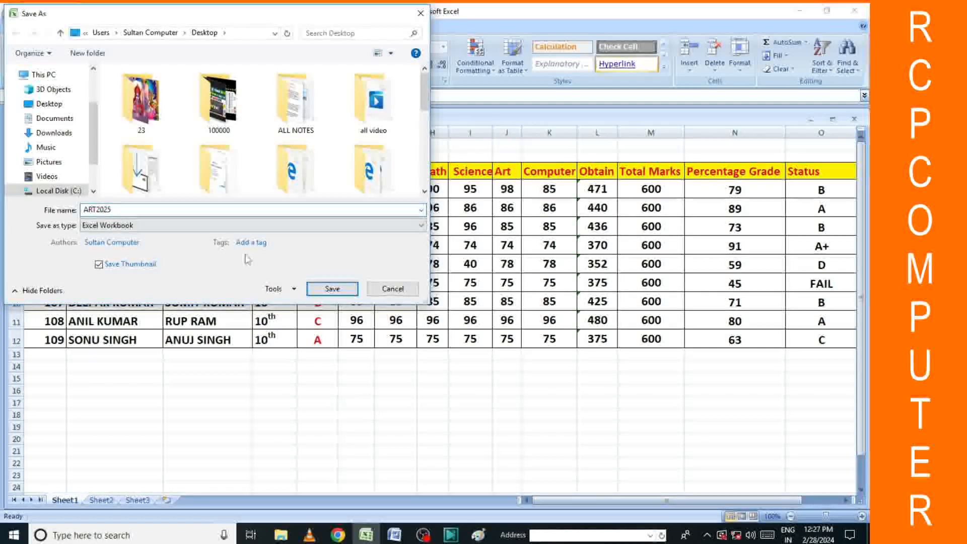
left_click(323, 290)
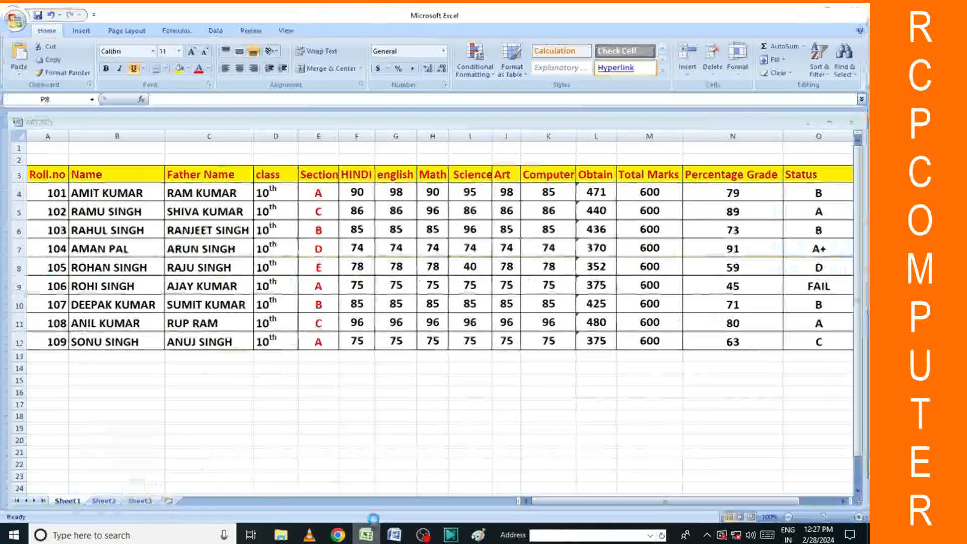
left_click(394, 535)
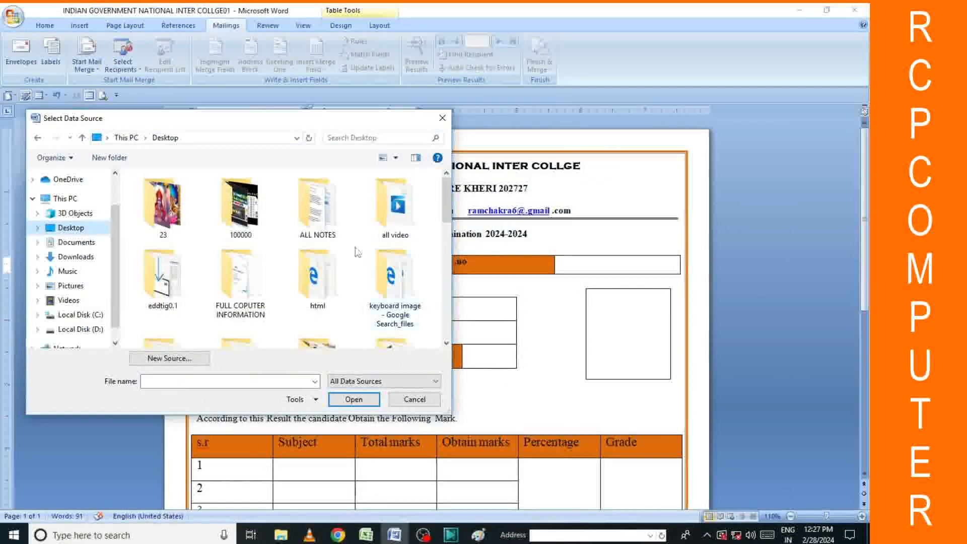
Restart Use Existing List, open ART2025 from the Desktop and accept Sheet1$ with headers.
left_click(442, 119)
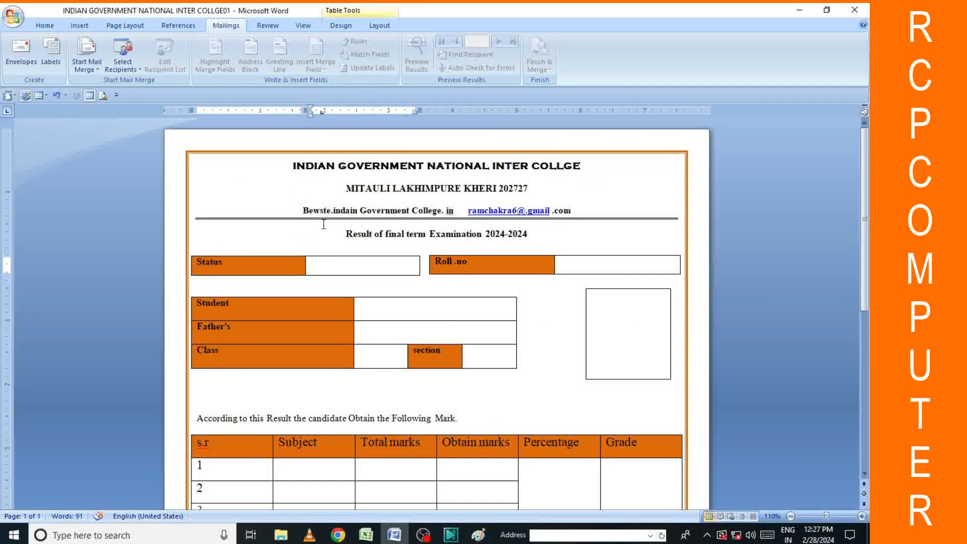
left_click(123, 65)
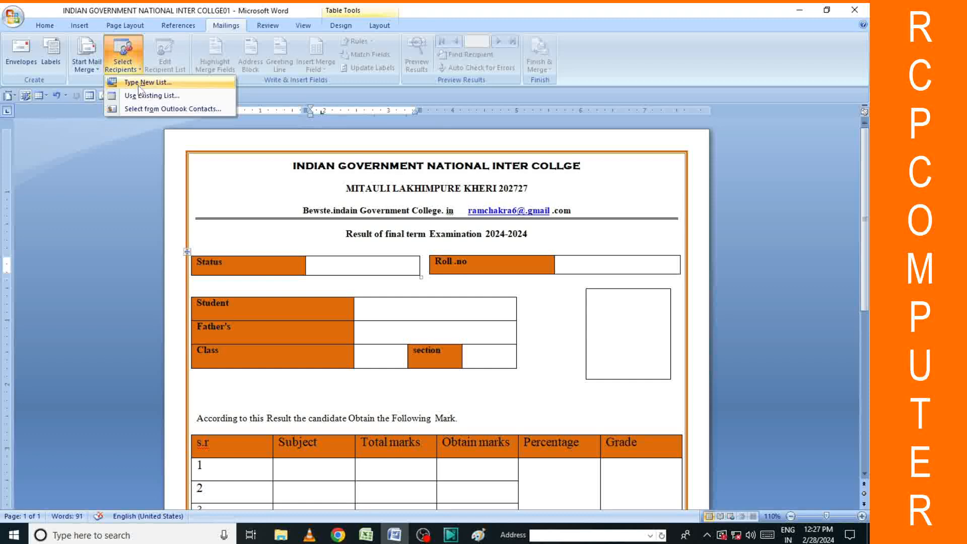
left_click(150, 97)
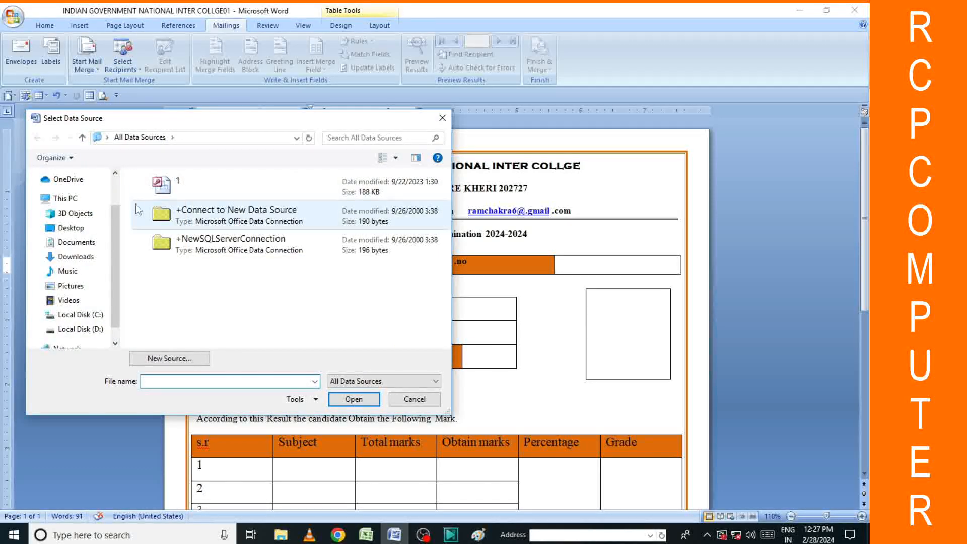
left_click(78, 226)
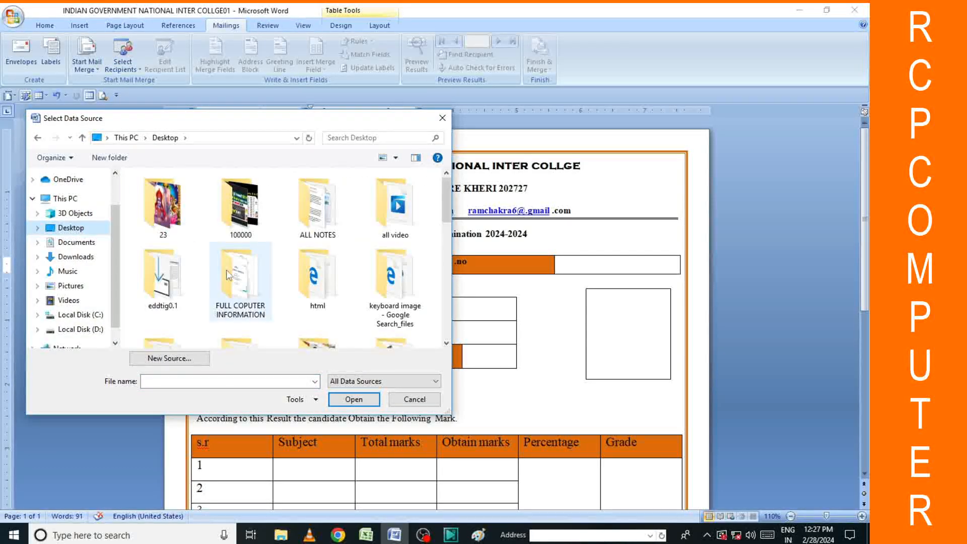
scroll(296, 264, "down", 5)
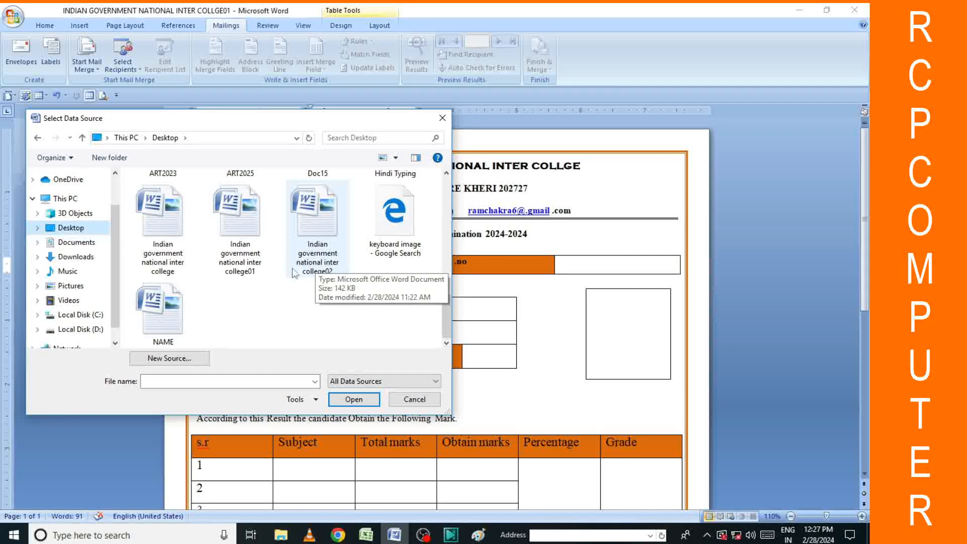
scroll(256, 209, "up", 1)
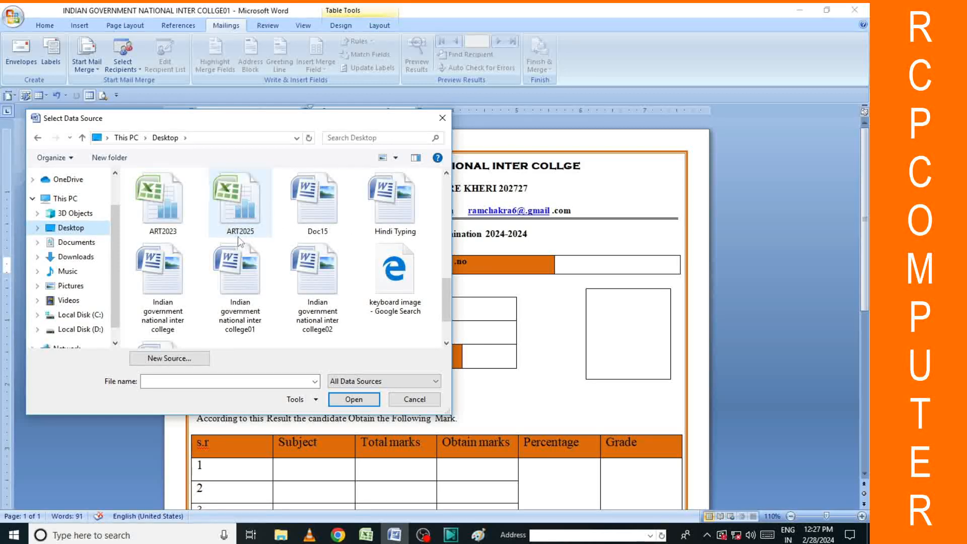
double_click(244, 223)
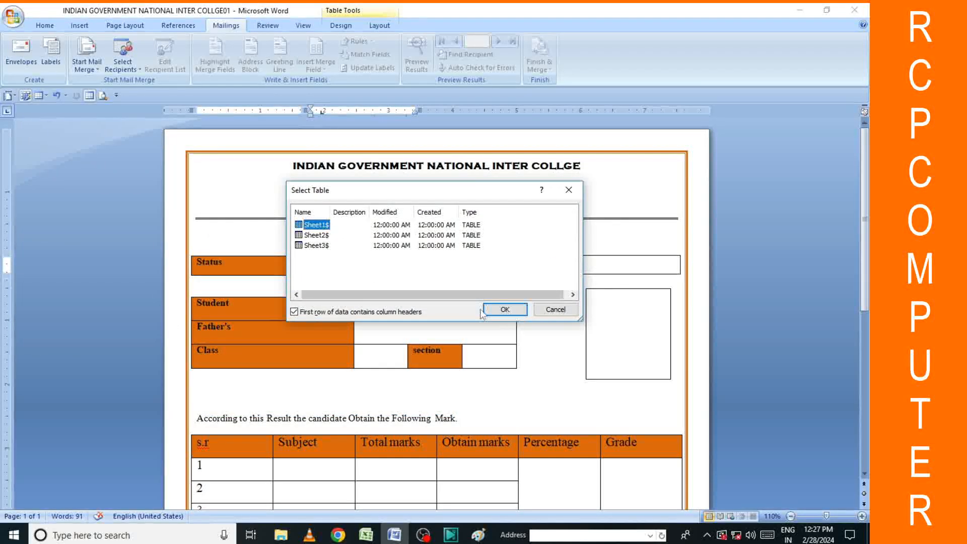
left_click(504, 309)
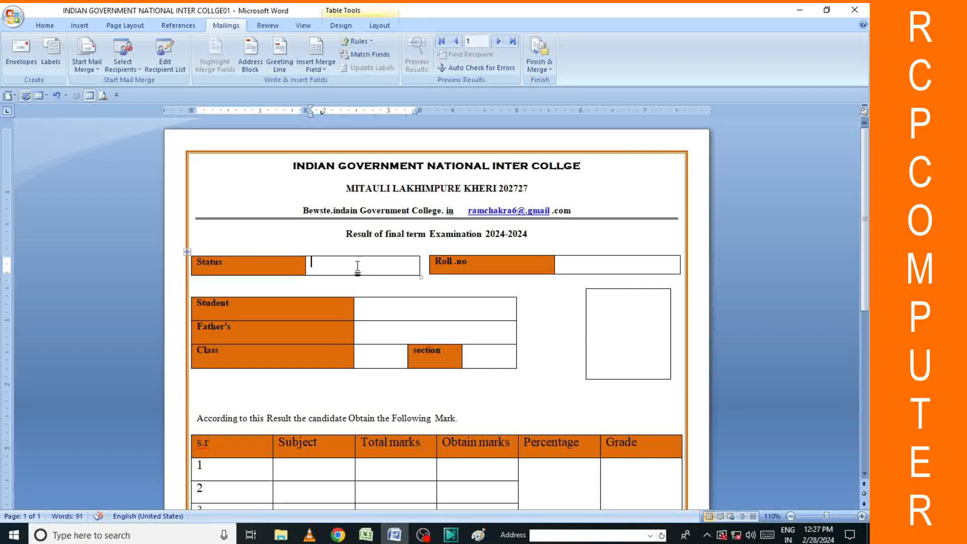
Insert the «Status», «Rollno» and «Name» merge fields into their student detail cells.
left_click(320, 69)
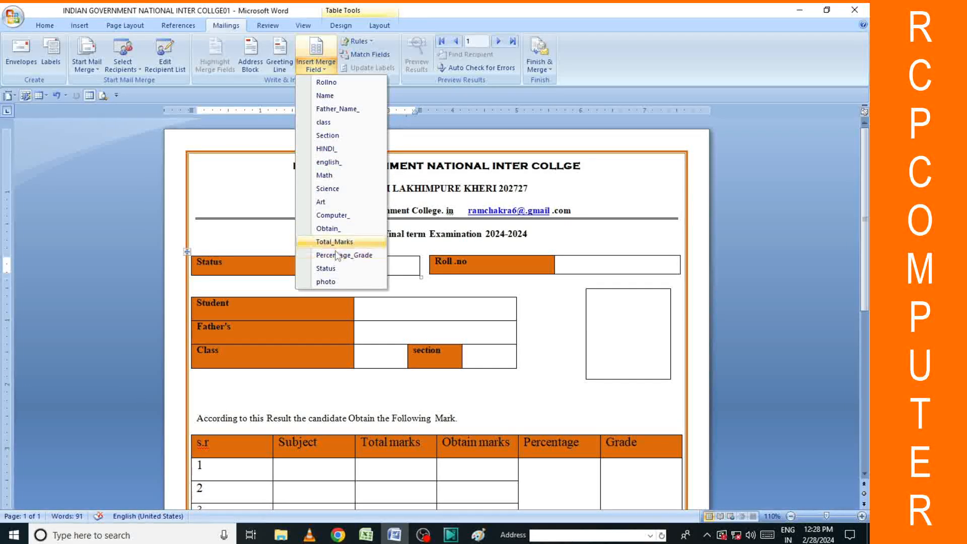
left_click(326, 267)
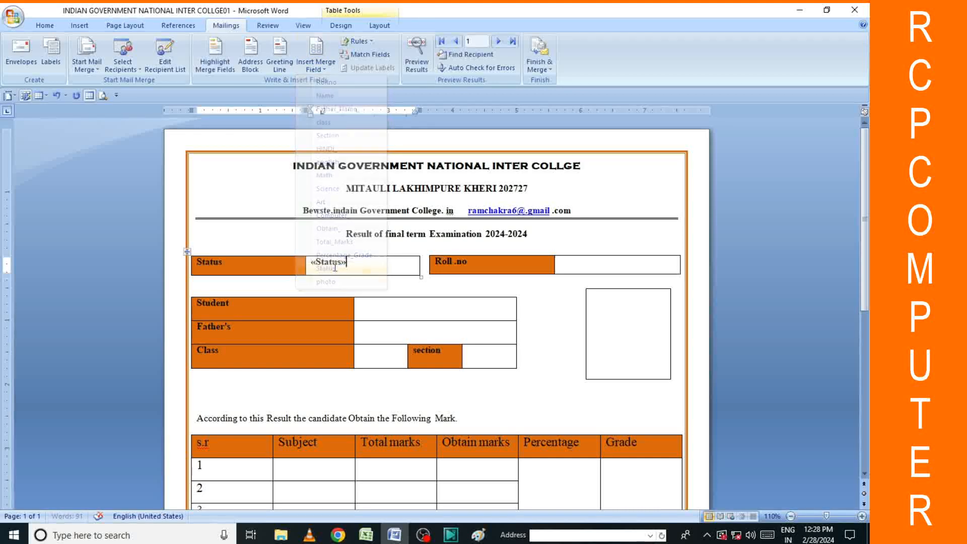
left_click(581, 264)
left_click(316, 65)
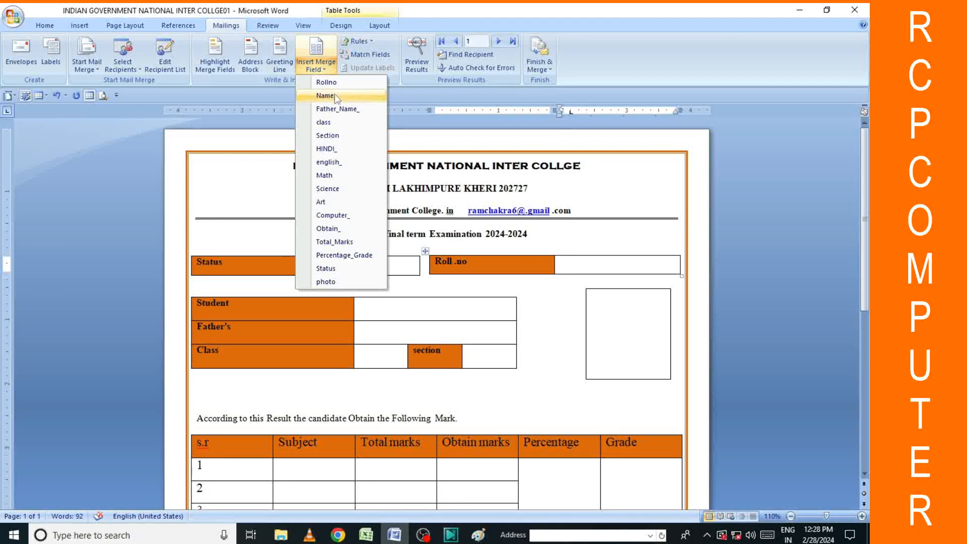
left_click(326, 82)
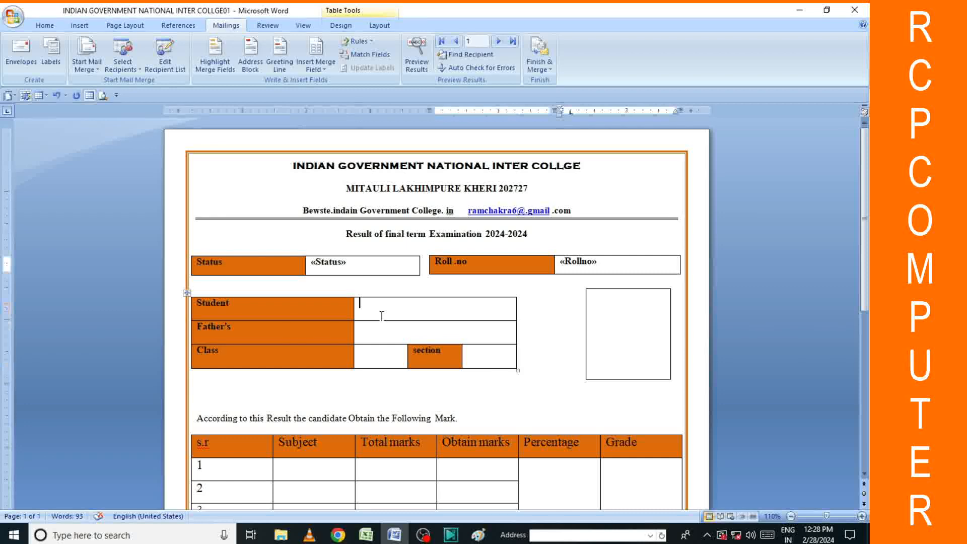
left_click(316, 65)
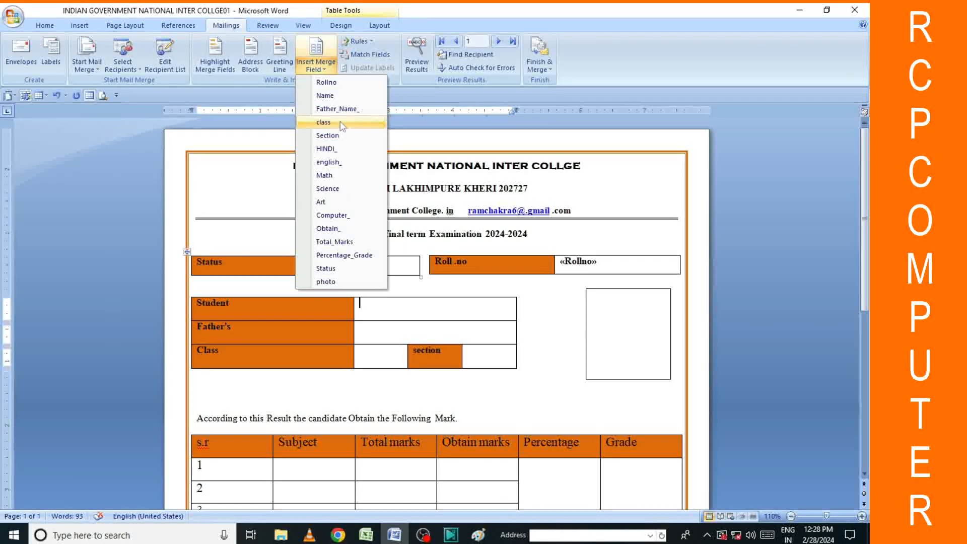
left_click(325, 95)
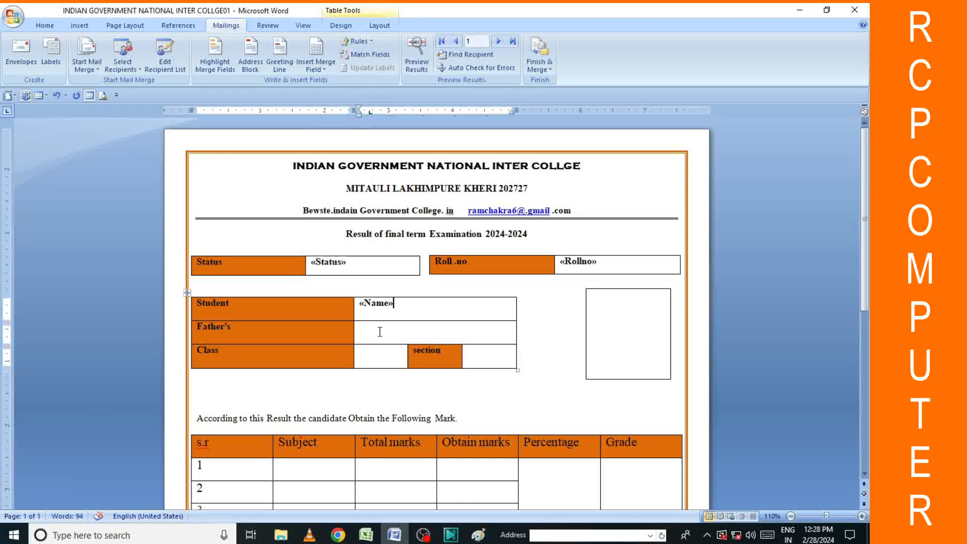
Insert the «Father_Name_» merge field into the Father's value cell.
left_click(360, 326)
left_click(316, 48)
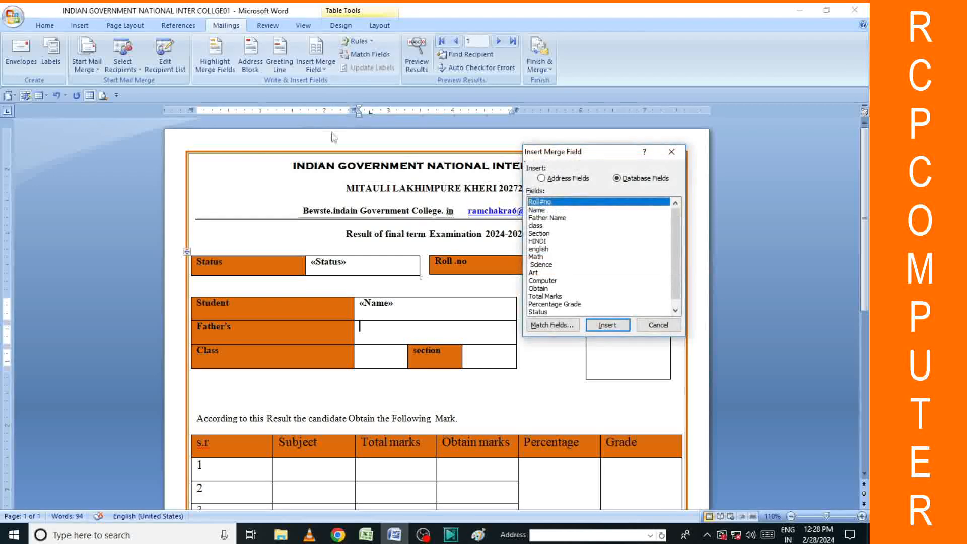
left_click(560, 220)
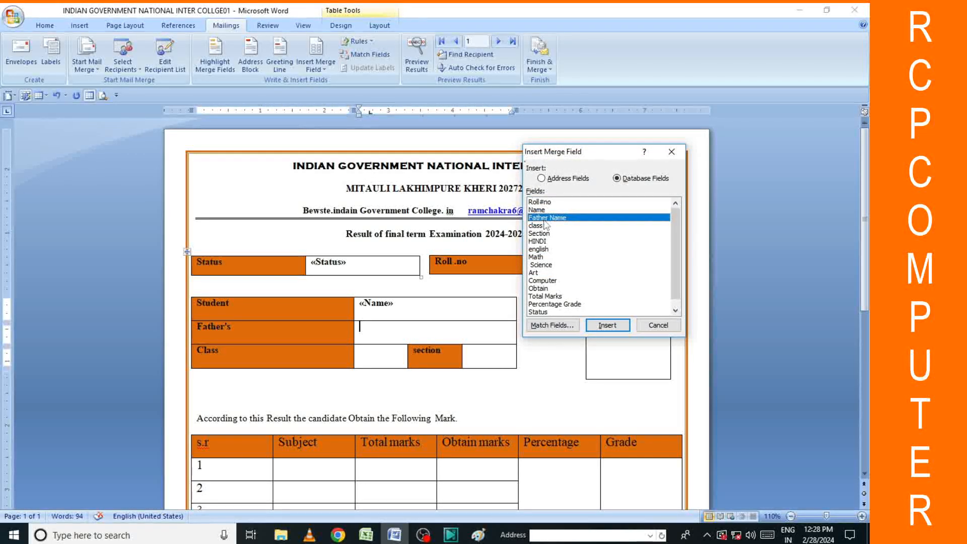
left_click(608, 325)
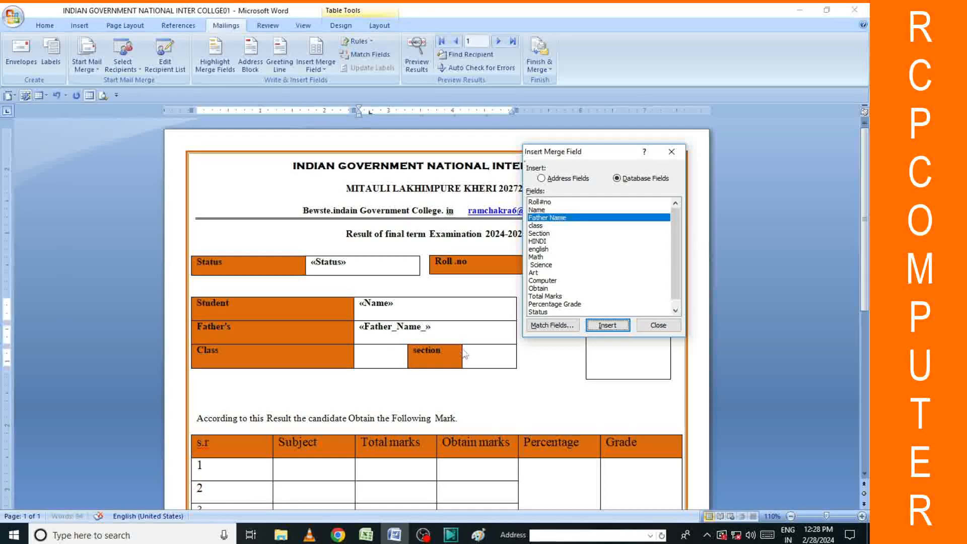
left_click(651, 327)
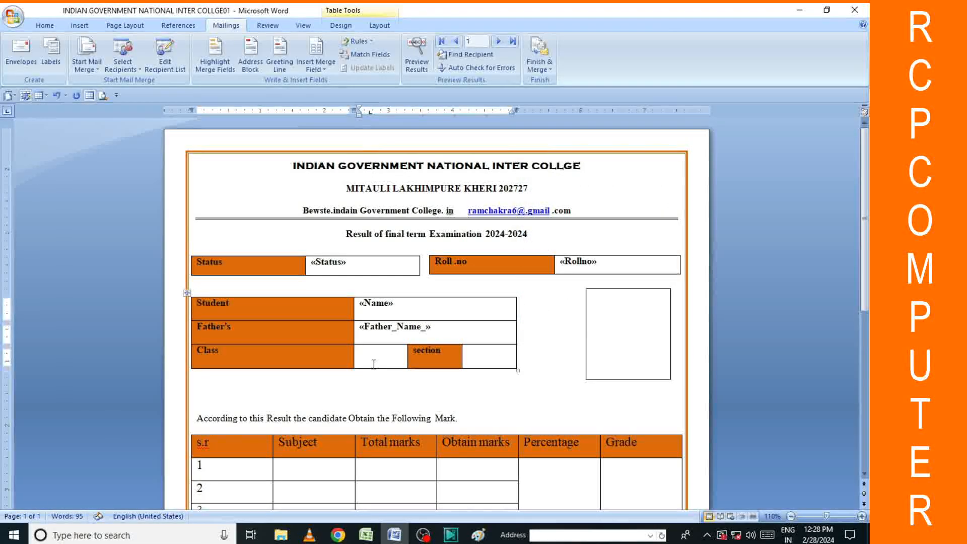
Insert «Section» and «class» beside section and Class, deleting the duplicate «class» field.
scroll(449, 331, "down", 2)
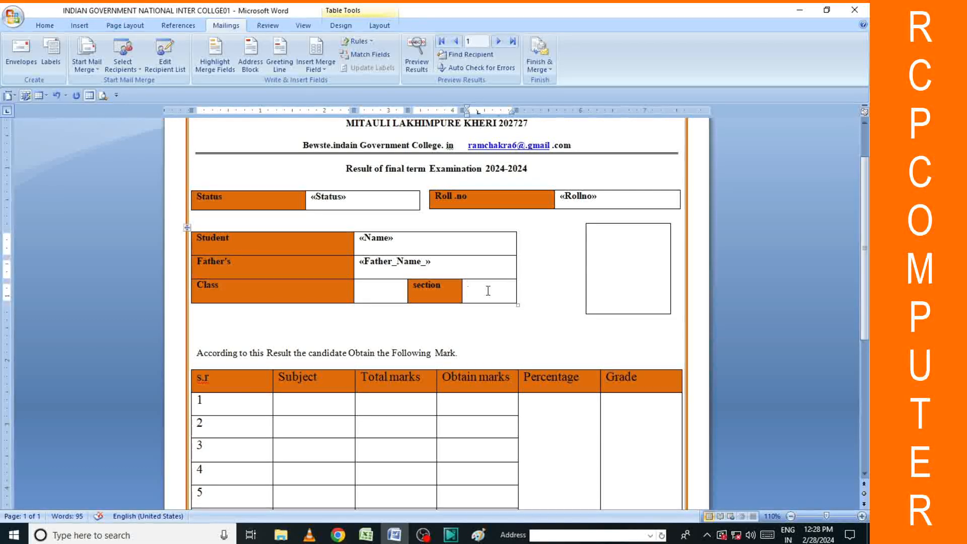
left_click(488, 290)
left_click(316, 66)
left_click(331, 137)
left_click(384, 287)
left_click(313, 53)
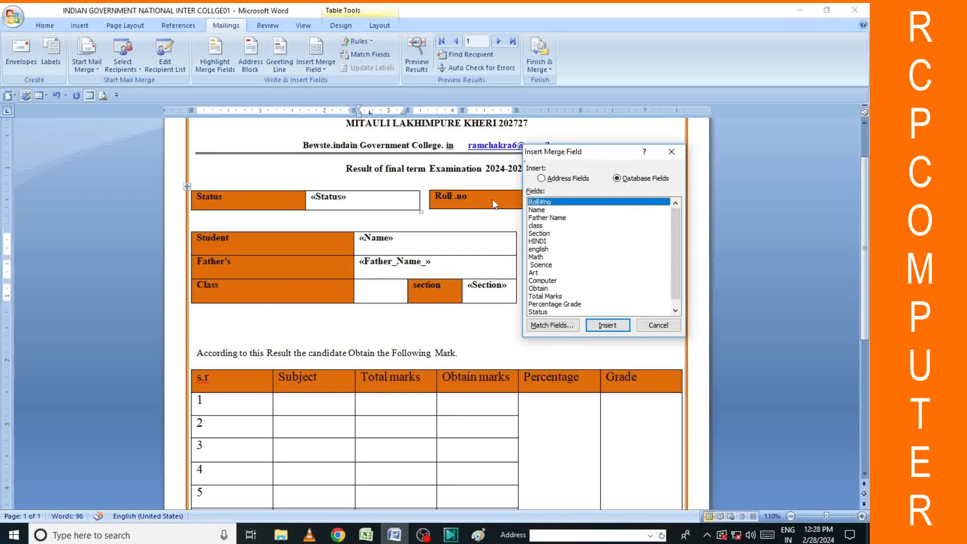
left_click(541, 226)
left_click(598, 325)
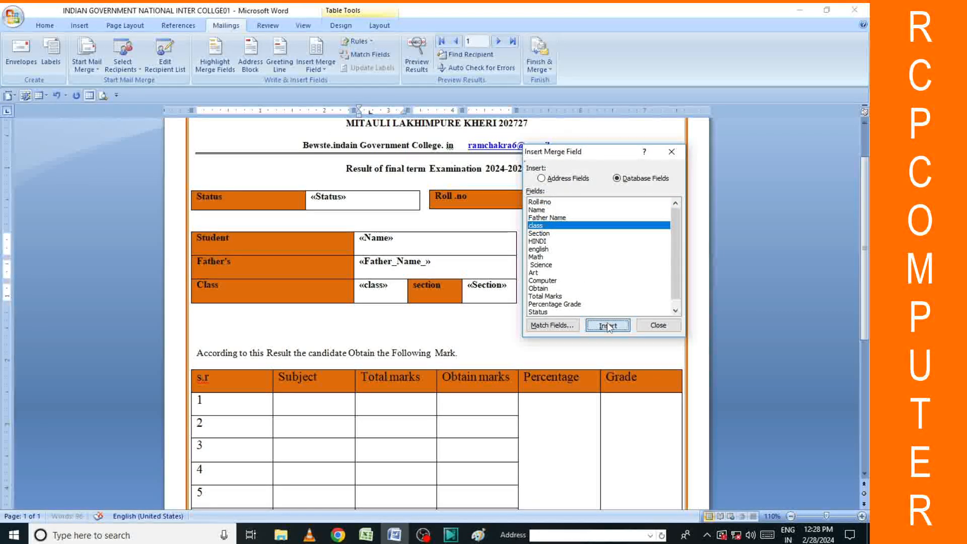
left_click(607, 325)
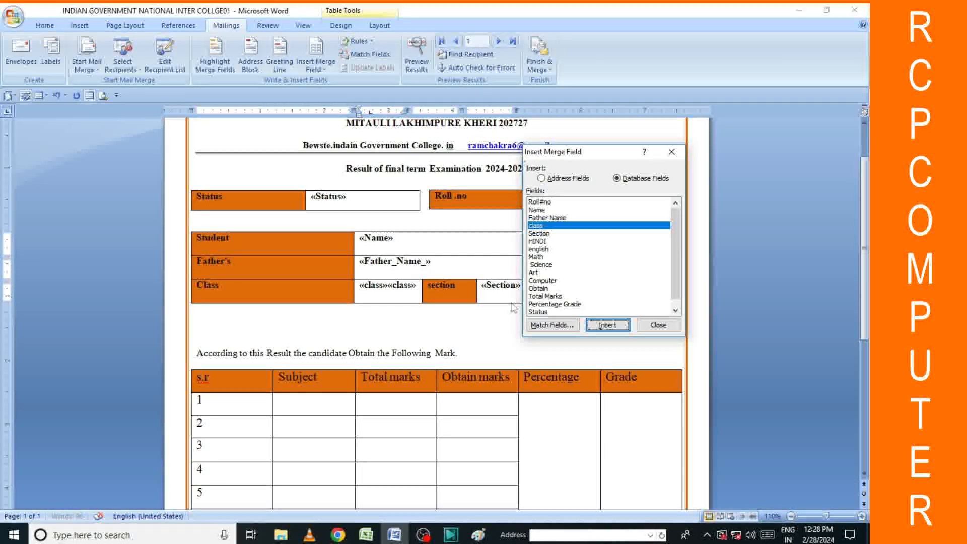
key("Escape")
key("BackSpace")
key("BackSpace")
key("BackSpace")
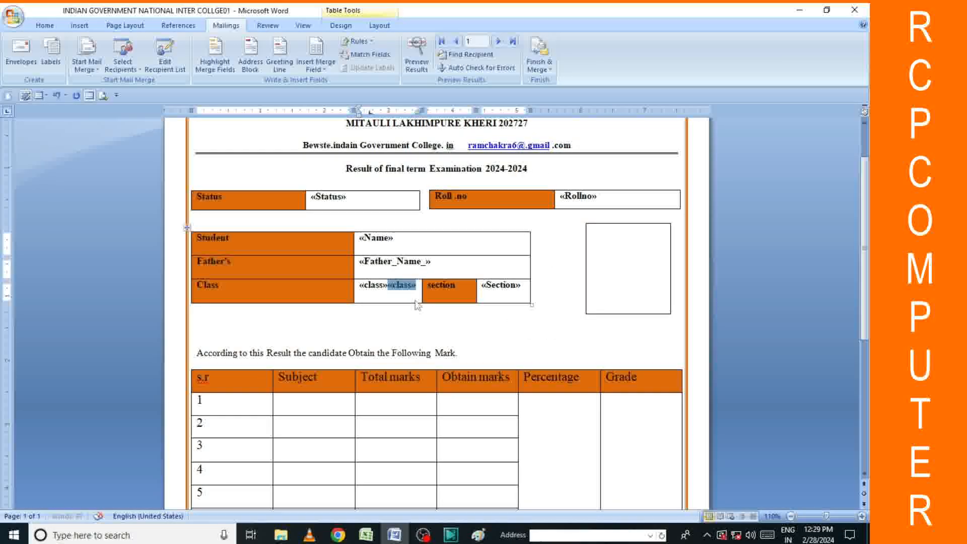
left_click(394, 294)
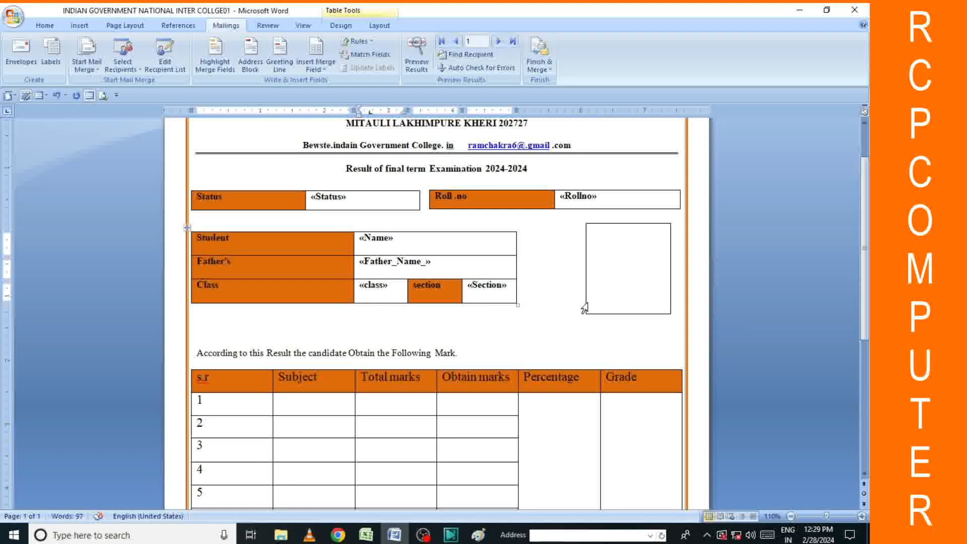
Enter the subjects HINDI, ENGLISH, MATH, SACEINCE, ART and COMPUTER down the Subject column.
scroll(583, 307, "down", 3)
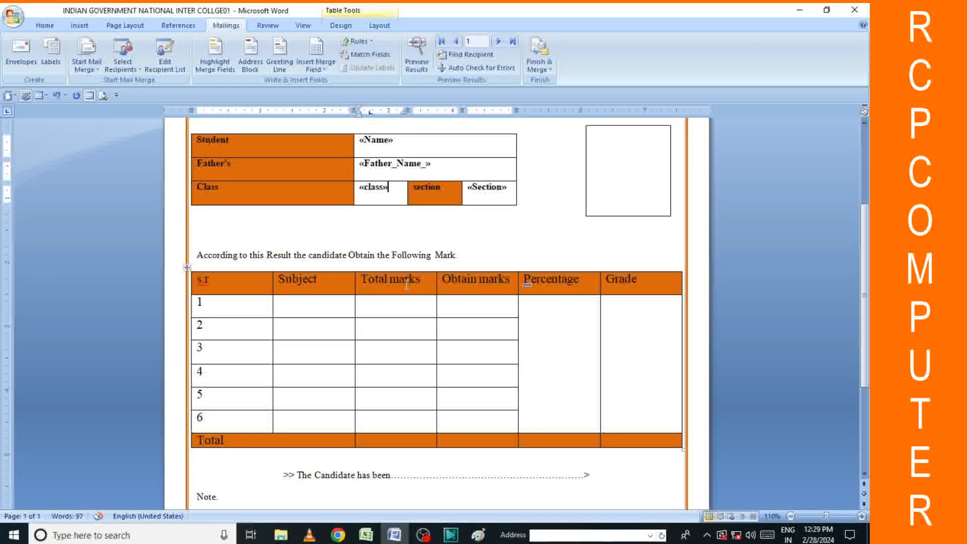
scroll(453, 277, "down", 3)
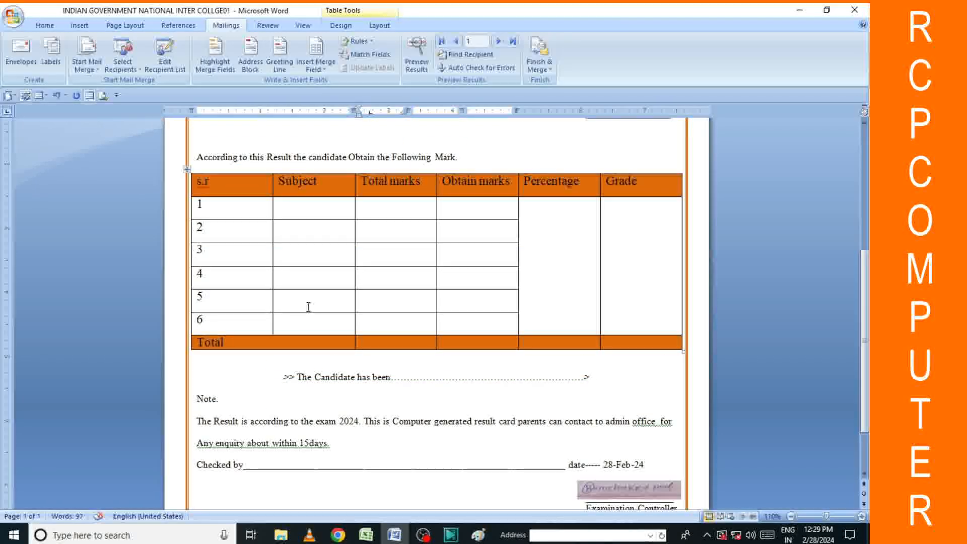
scroll(308, 308, "up", 2)
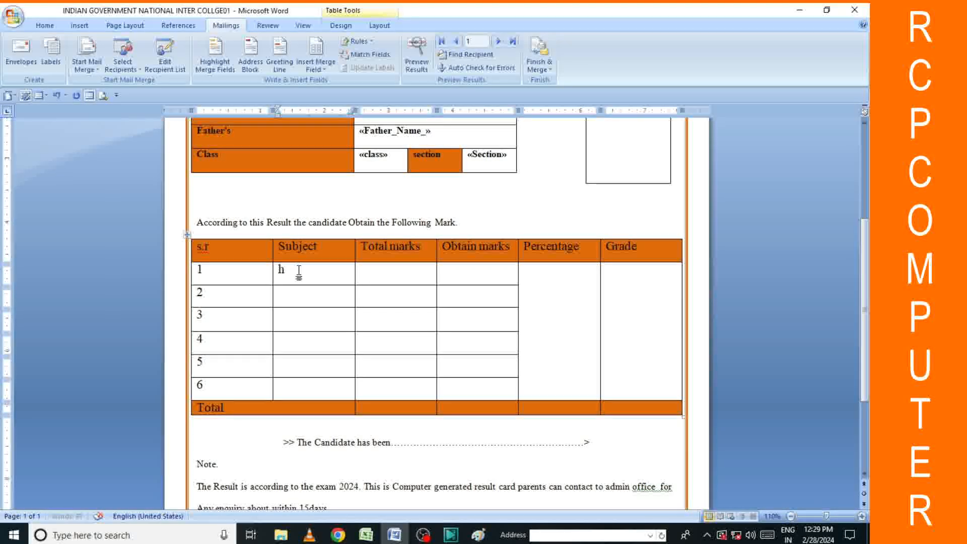
type("N")
key("BackSpace")
key("BackSpace")
key("BackSpace")
type("HINDI")
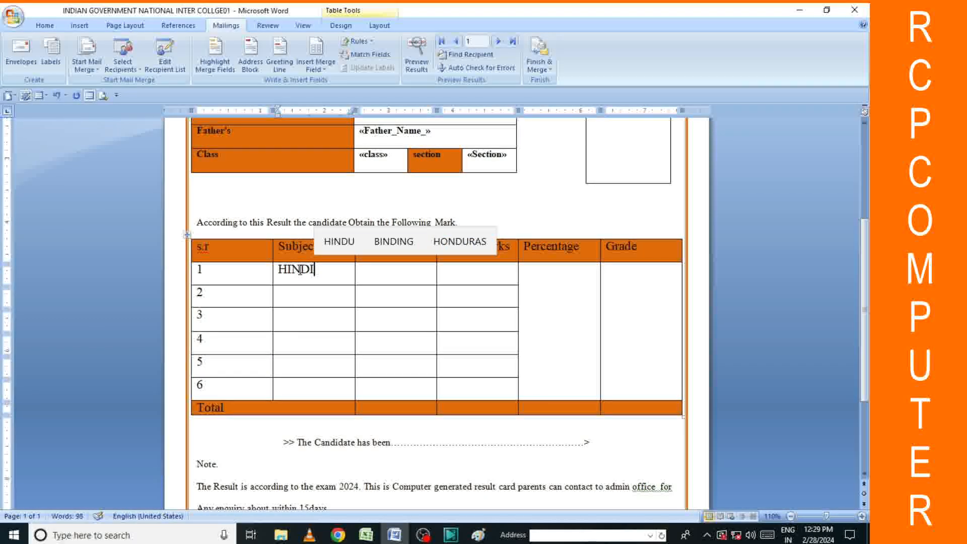
key("Down")
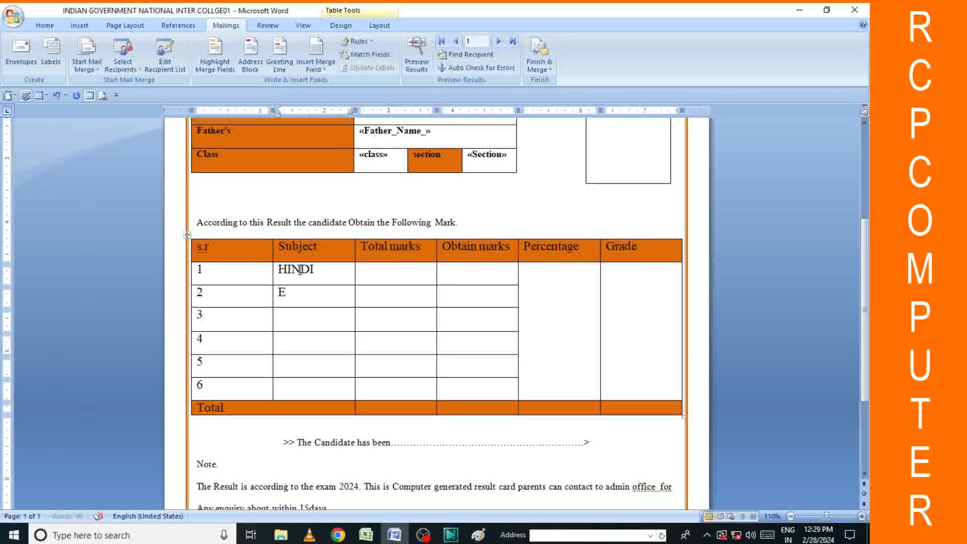
type("ENG")
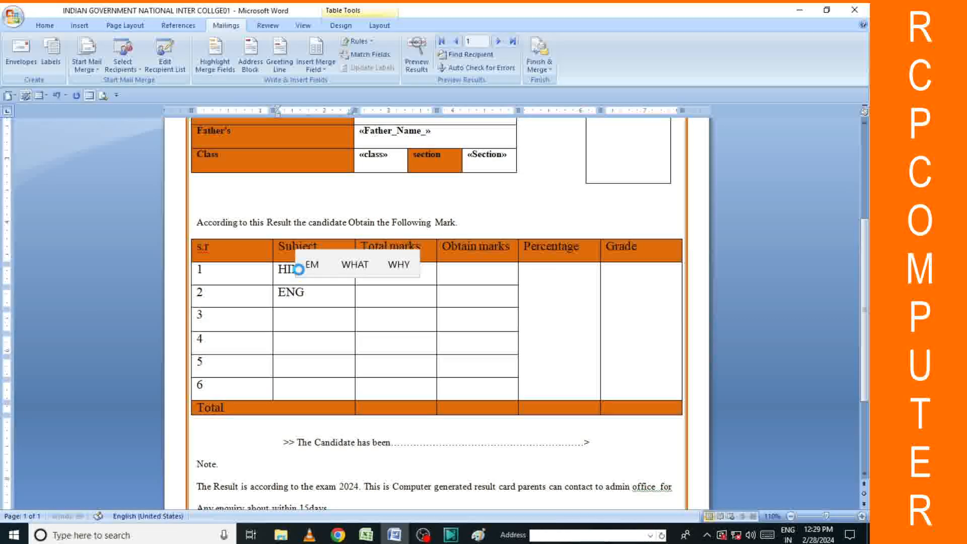
type("LISH")
left_click(280, 315)
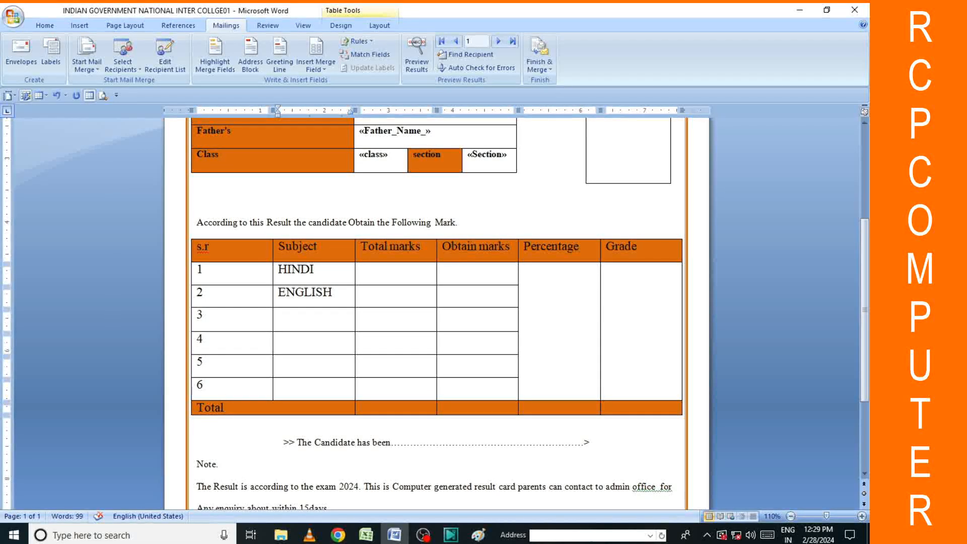
type("MATH")
left_click(279, 339)
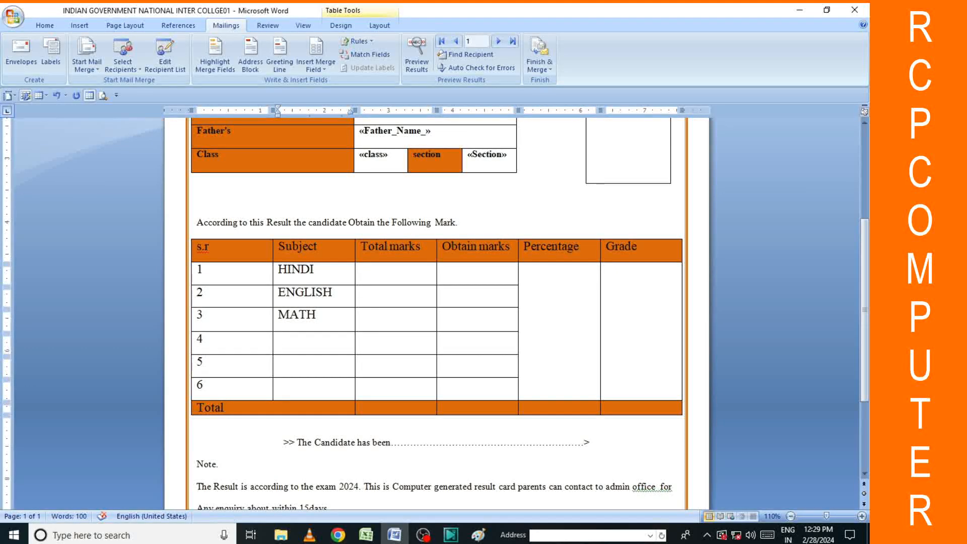
type("SACEINCE")
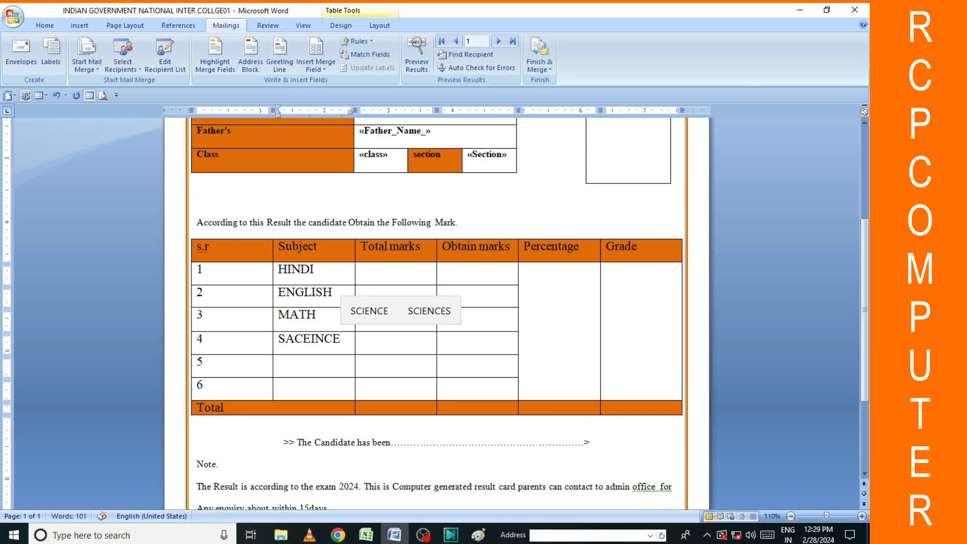
left_click(279, 361)
type("A")
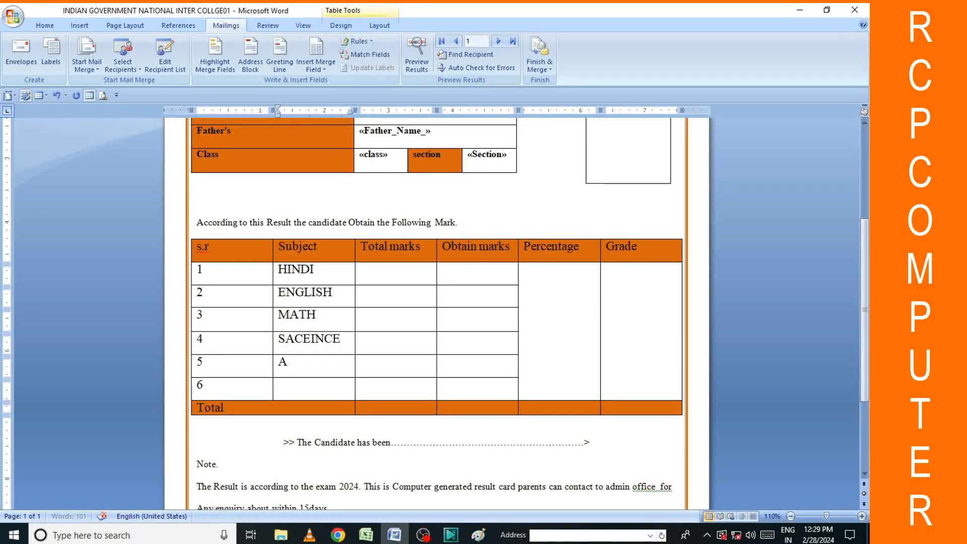
type("RT")
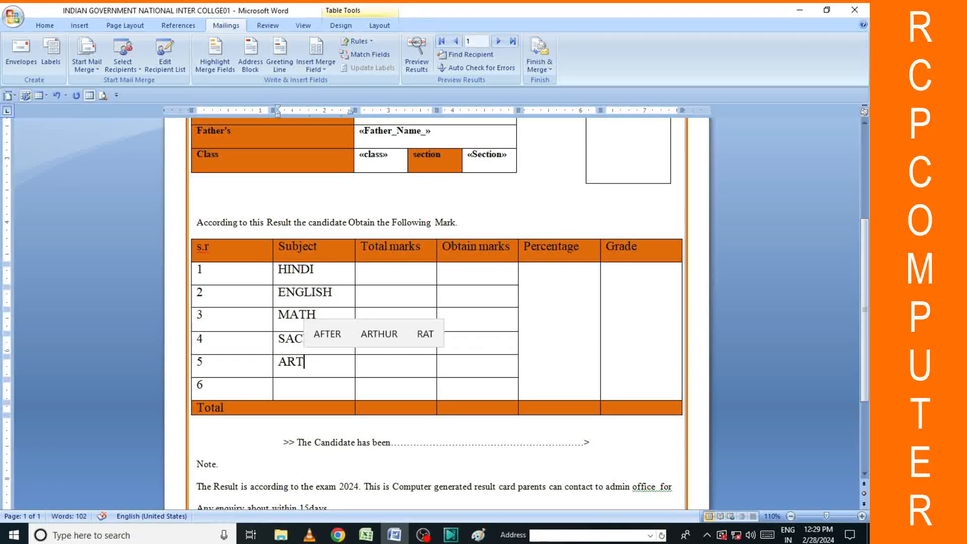
left_click(280, 385)
type("COM")
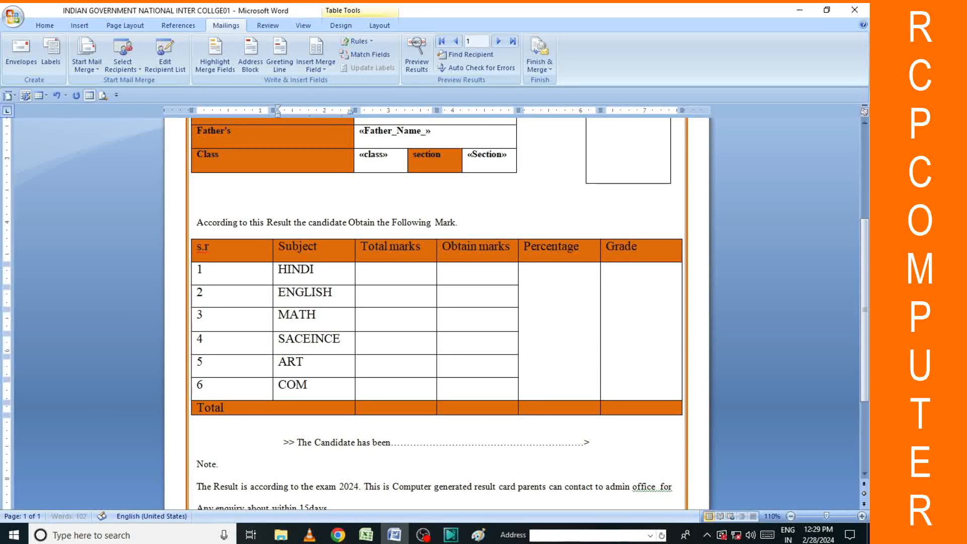
type("PUTER")
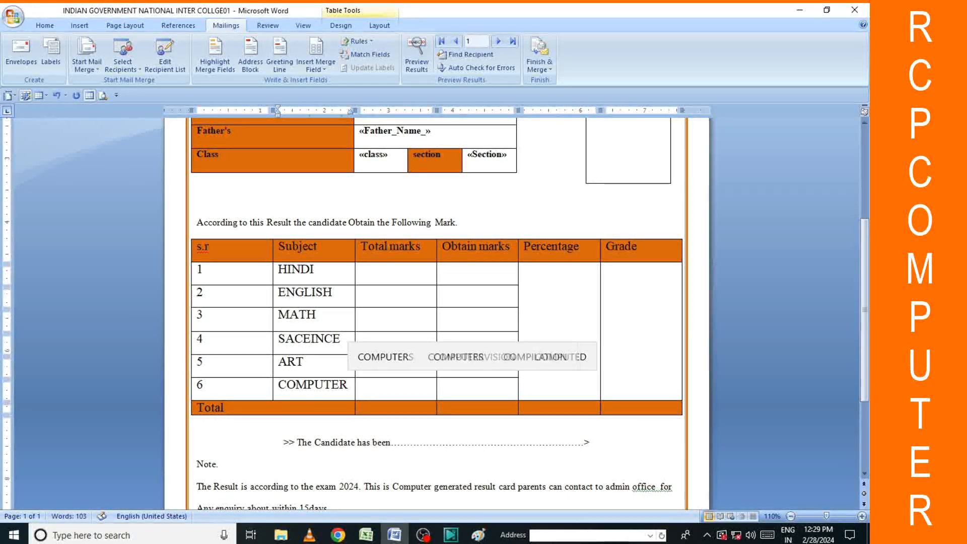
Fill in 100 as the Total marks for each subject row.
left_click(546, 307)
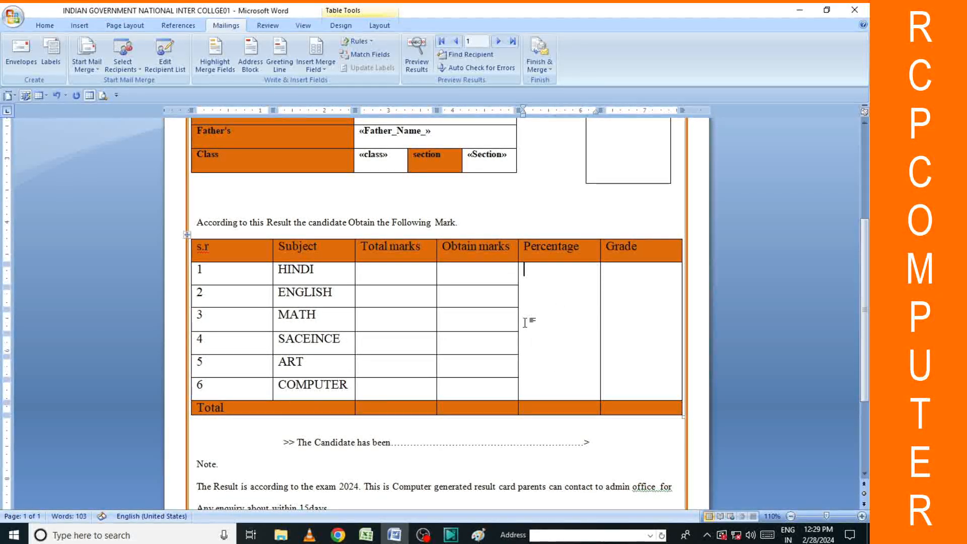
left_click(388, 270)
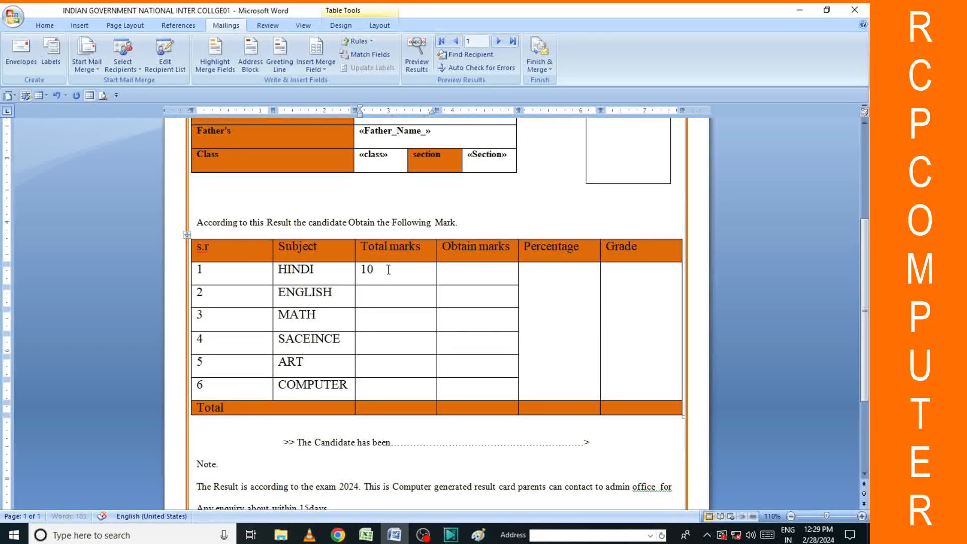
type("100")
key("Down")
type("100")
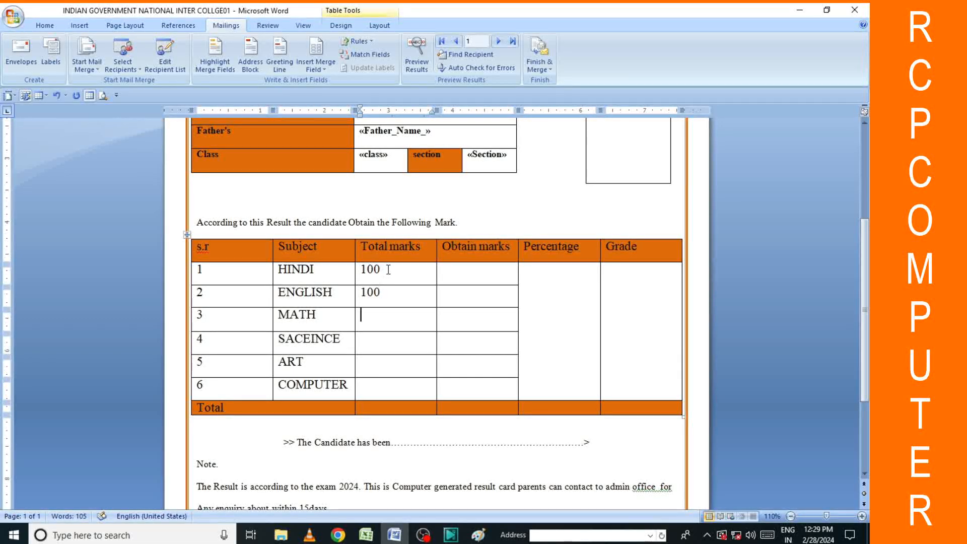
key("Down")
type("100")
key("Down")
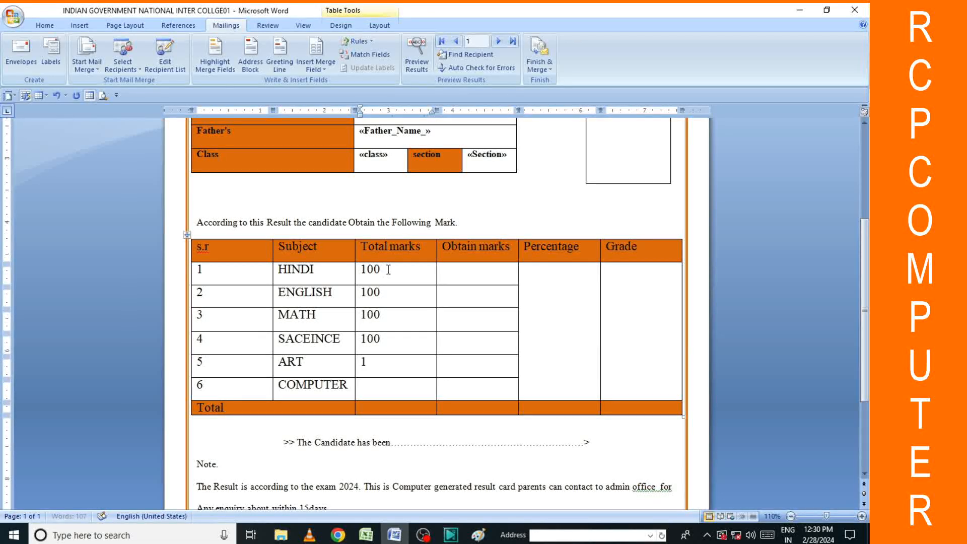
type("100")
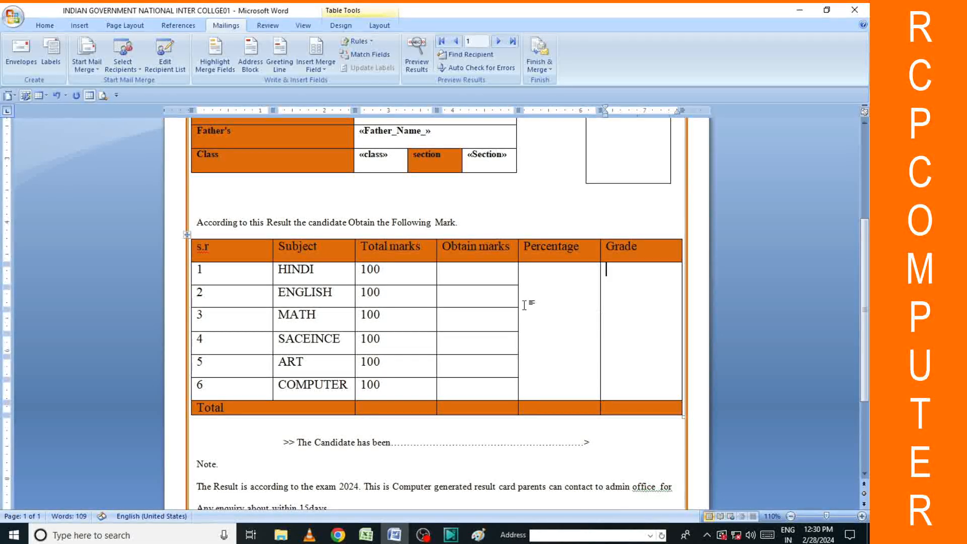
Insert the «HINDI_» merge field into HINDI's Obtain marks cell.
scroll(508, 306, "down", 3)
left_click(475, 210)
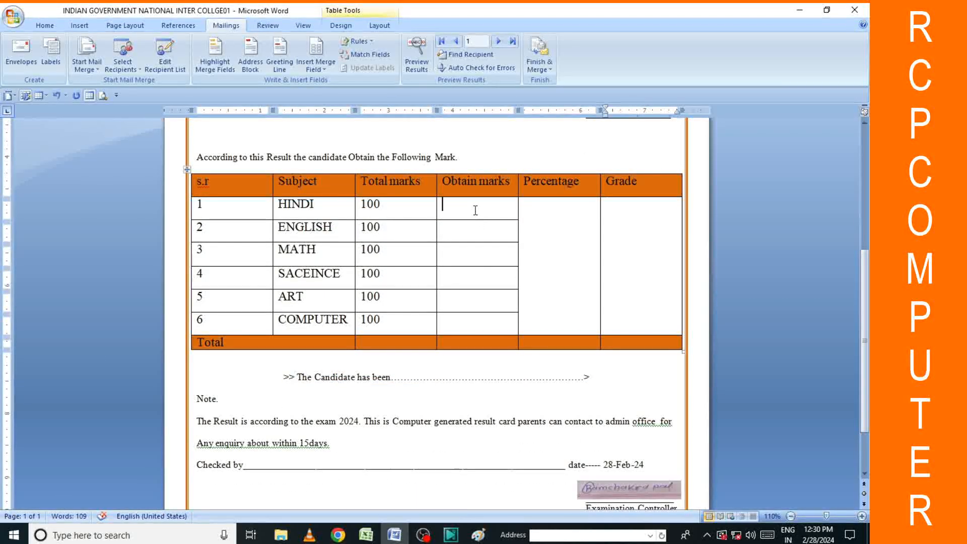
left_click(316, 51)
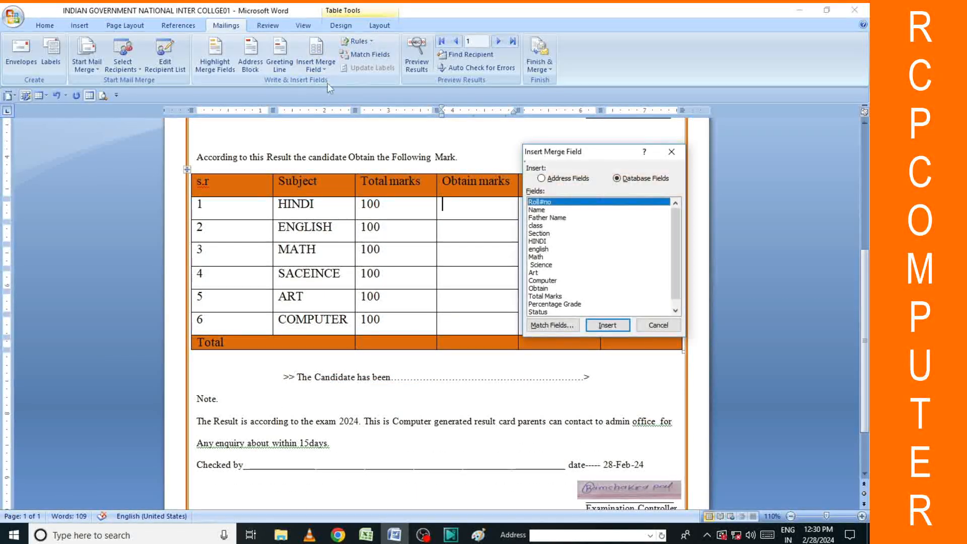
left_click(543, 242)
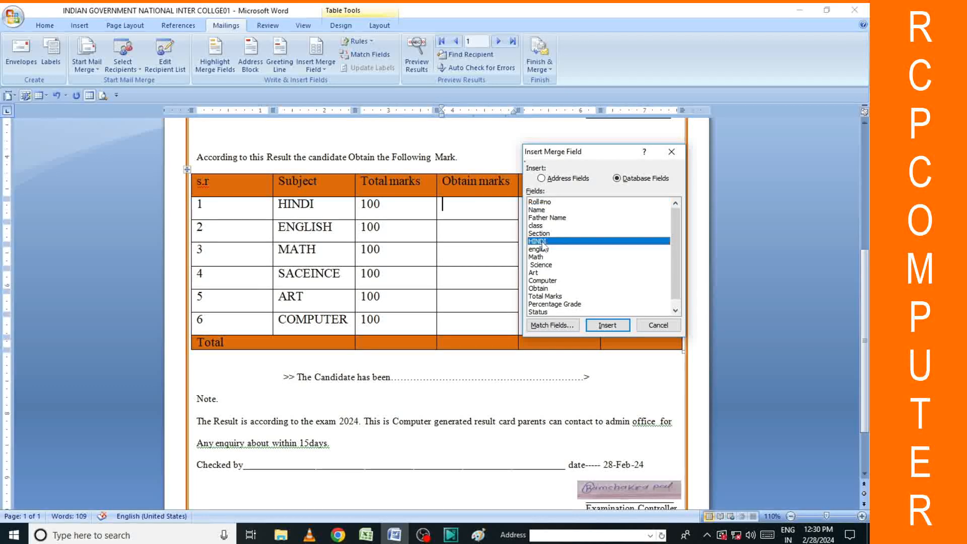
left_click(607, 325)
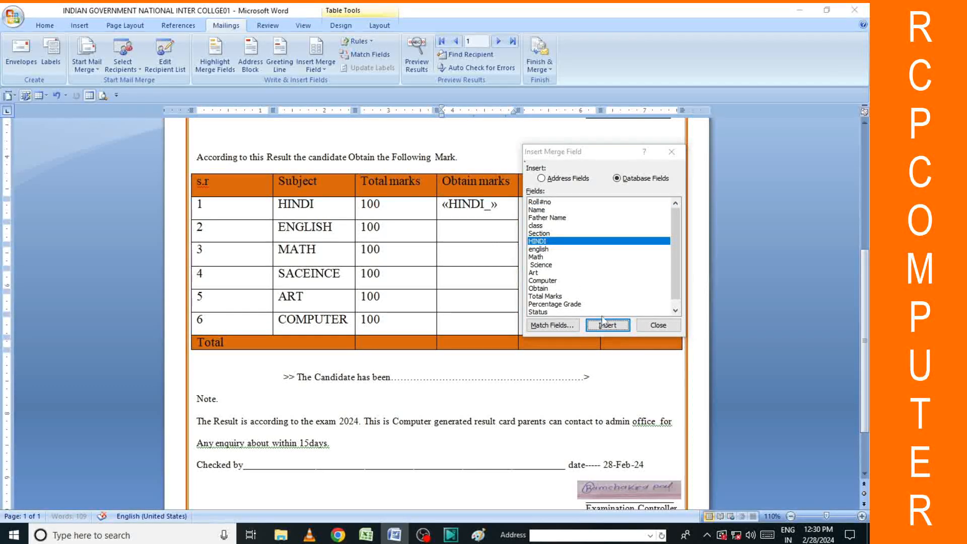
left_click(648, 327)
Add «english_», «Math» and «Science» fields to the ENGLISH, MATH and SACEINCE Obtain marks cells.
left_click(468, 227)
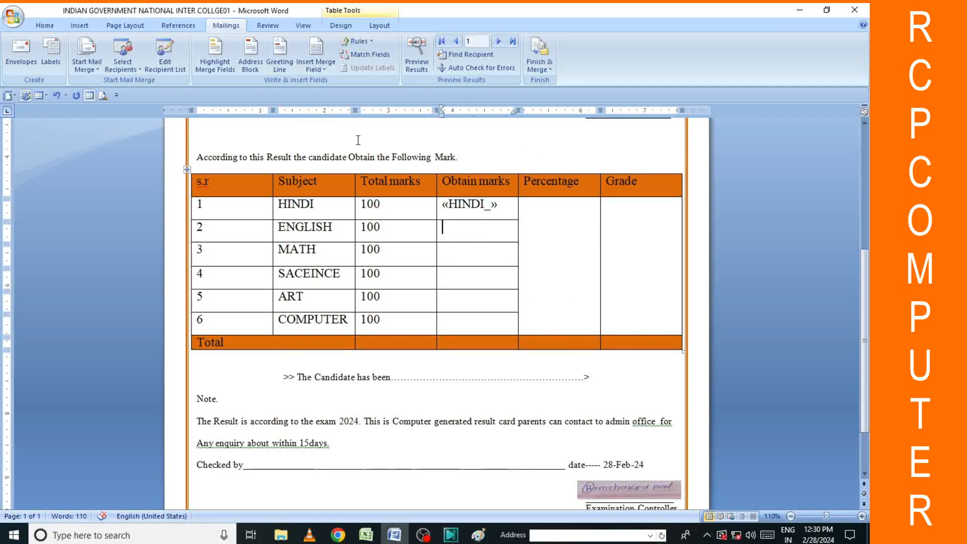
left_click(315, 68)
left_click(328, 162)
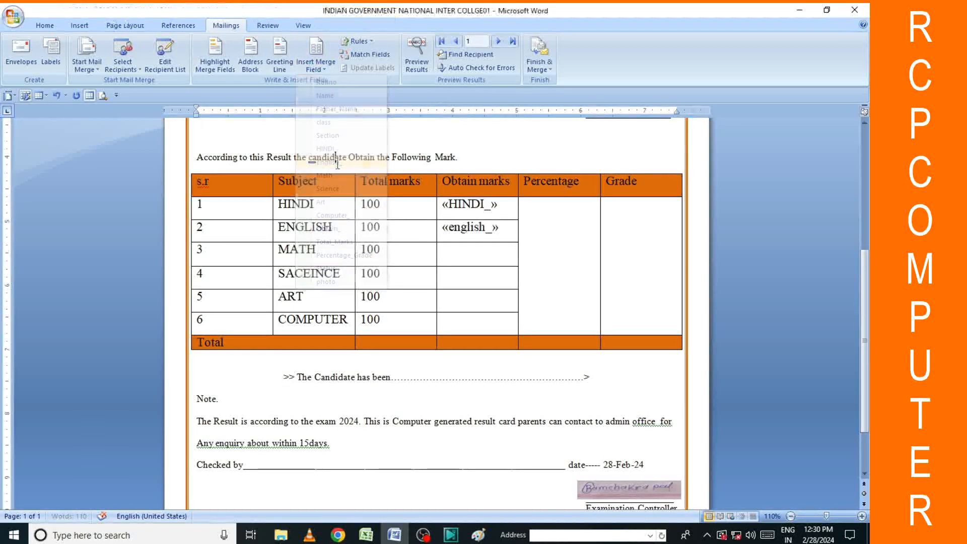
left_click(503, 255)
left_click(315, 66)
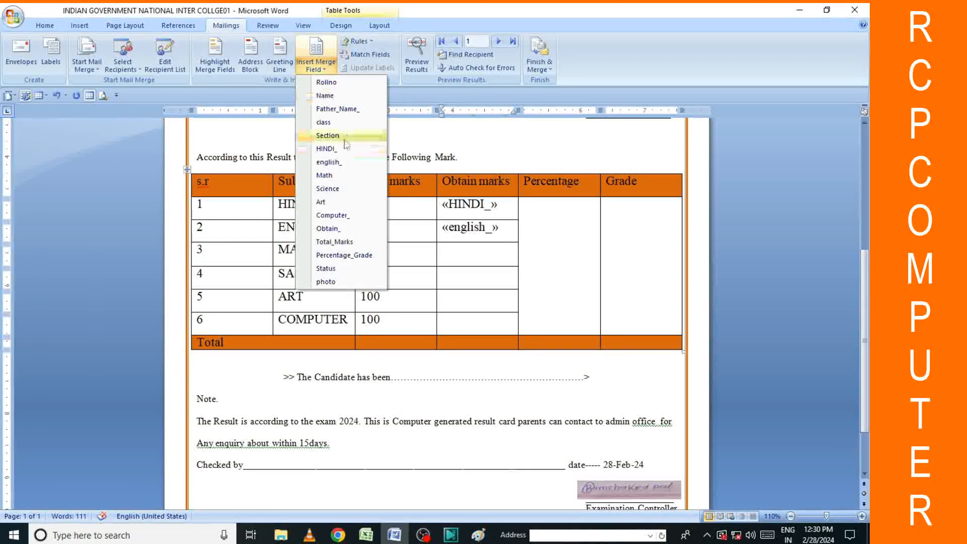
left_click(332, 176)
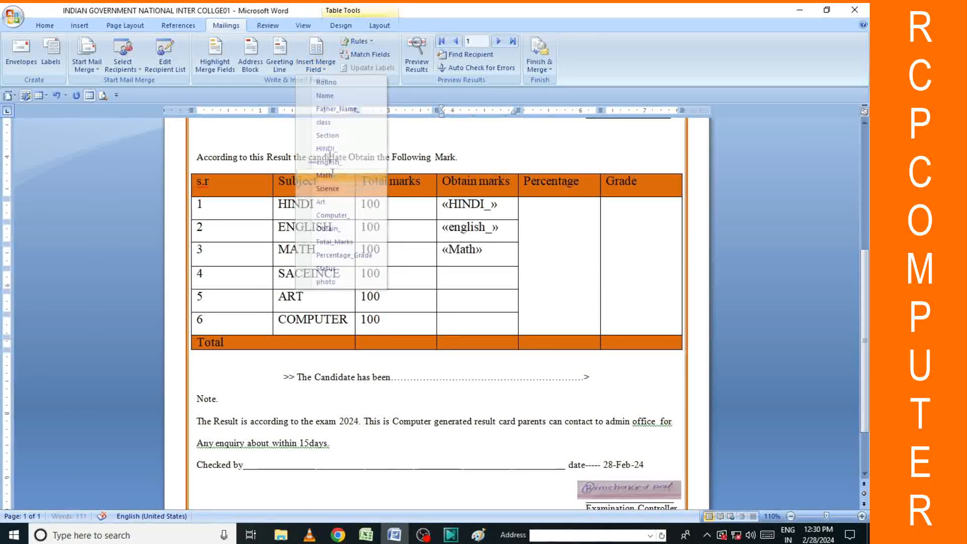
left_click(439, 277)
left_click(315, 66)
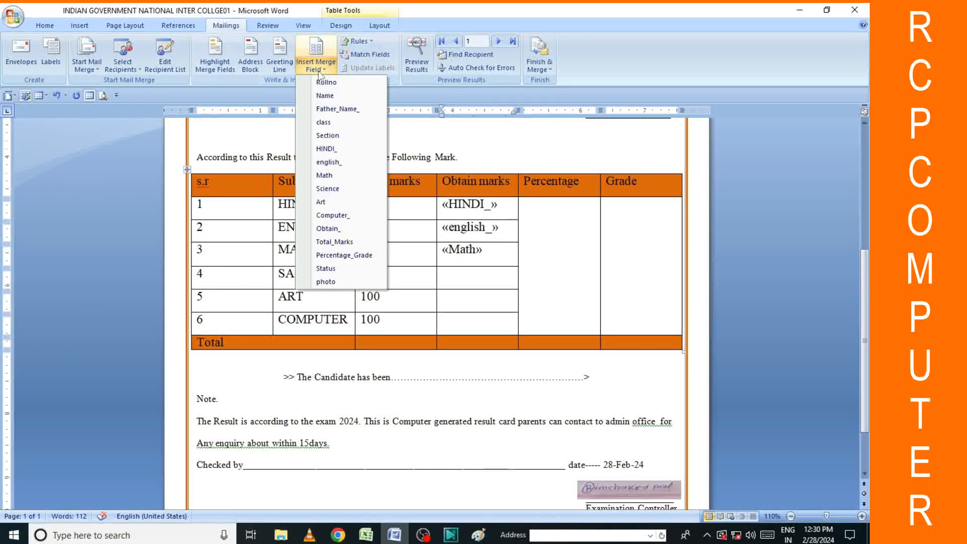
left_click(333, 189)
Add the «Art» and «Computer_» fields to the ART and COMPUTER Obtain marks cells.
left_click(466, 302)
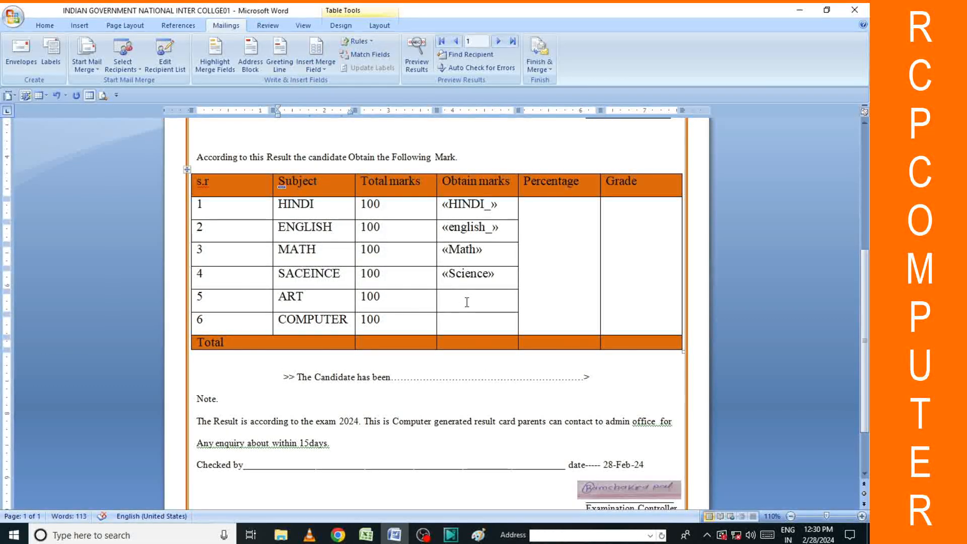
left_click(316, 66)
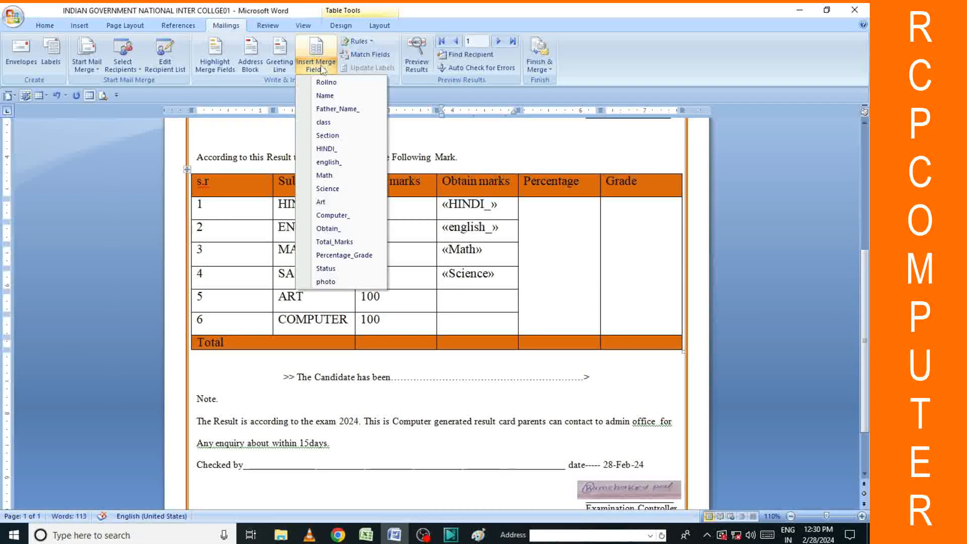
left_click(333, 203)
left_click(465, 323)
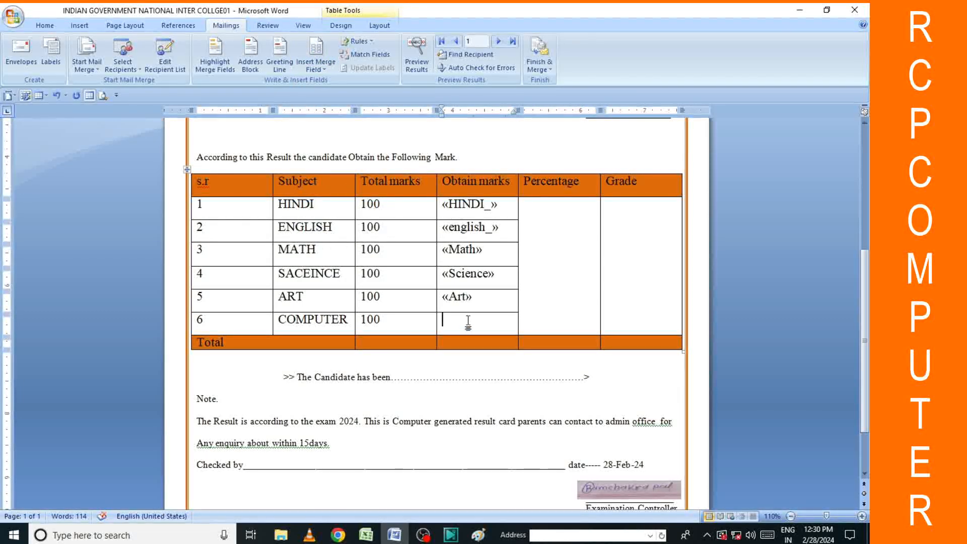
left_click(315, 65)
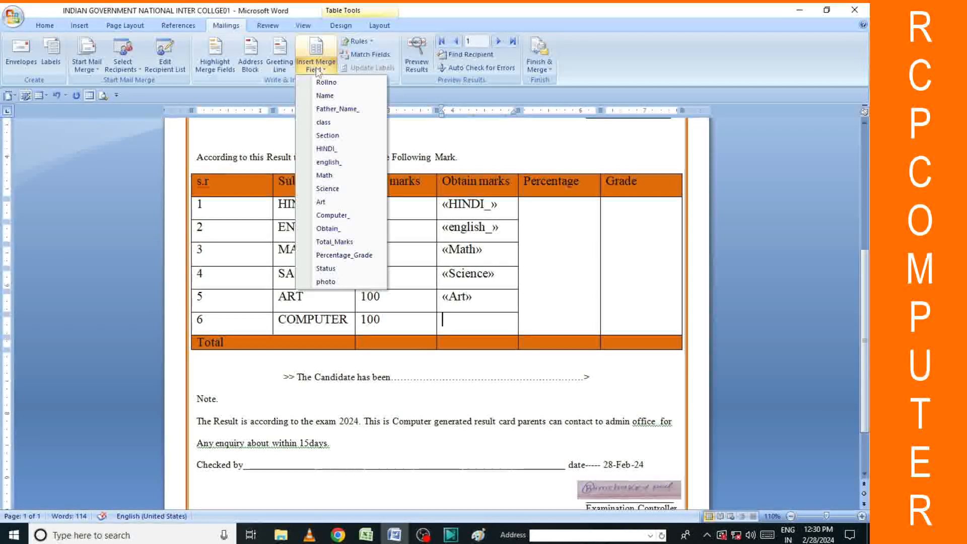
left_click(335, 215)
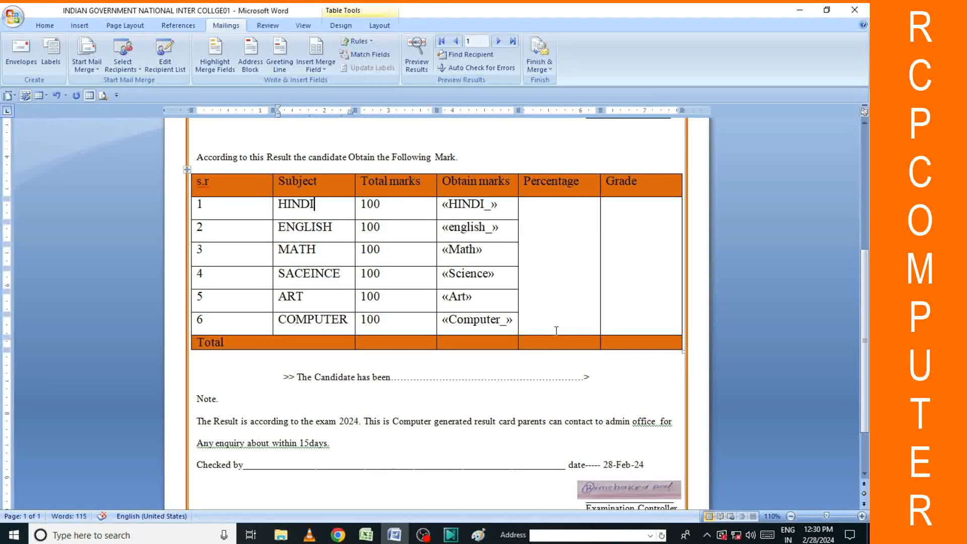
left_click(550, 345)
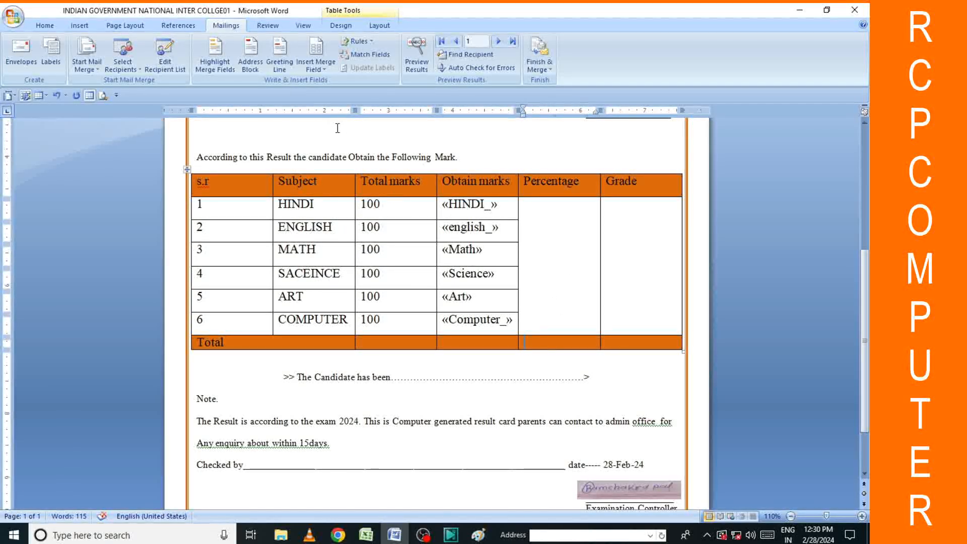
left_click(316, 61)
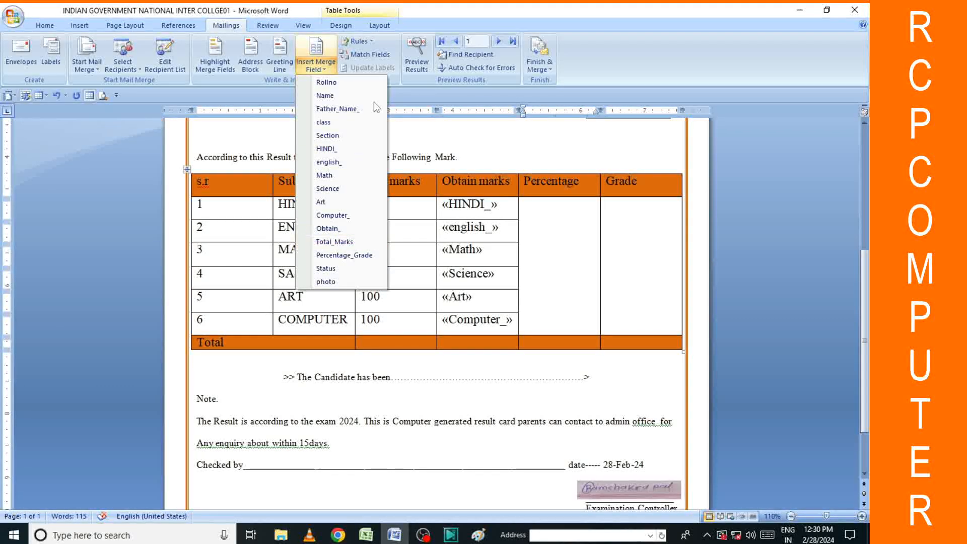
Put «Percentage_Grade» in the Total row's Percentage cell and «Total_Marks» under Total marks.
left_click(347, 257)
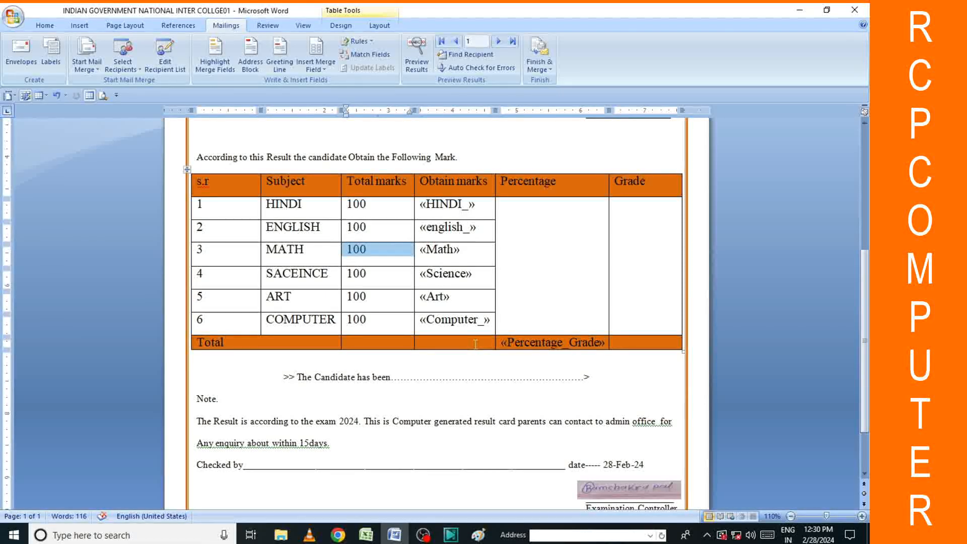
left_click(444, 342)
left_click(364, 343)
left_click(316, 66)
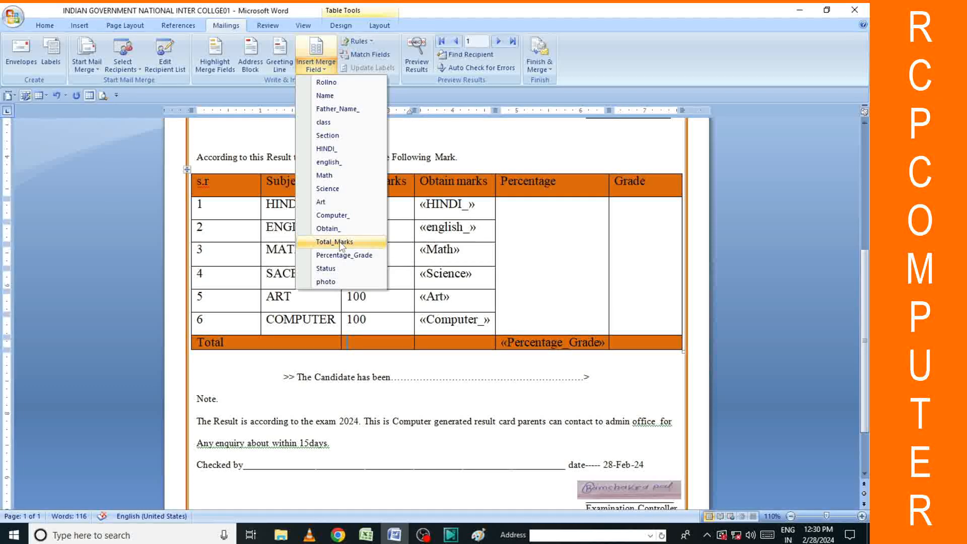
left_click(340, 243)
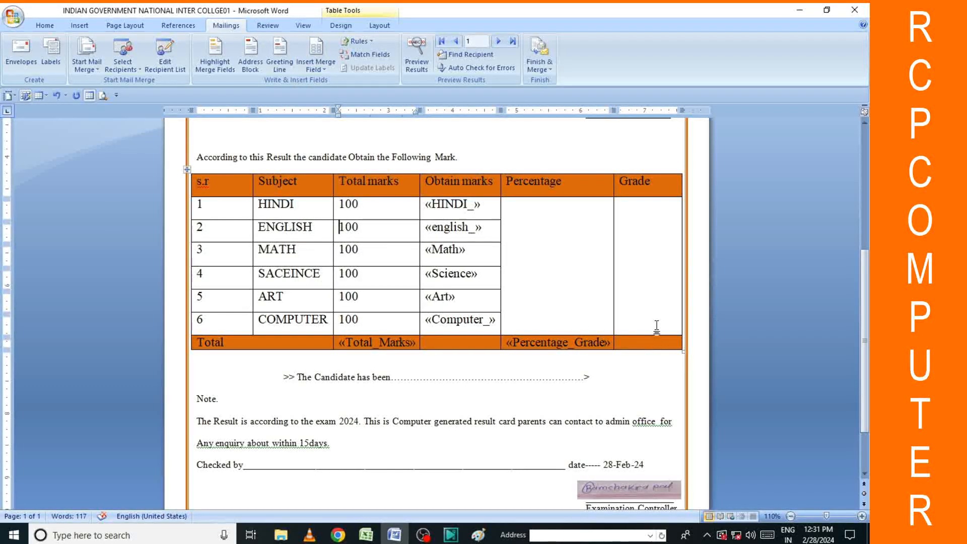
Insert the «Status» merge field into the Total row's Grade cell.
left_click(642, 344)
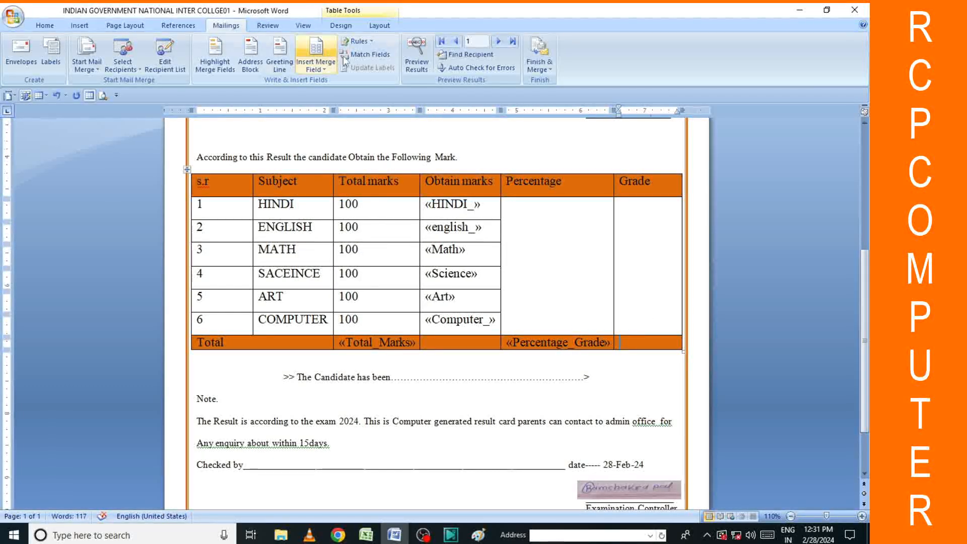
left_click(315, 67)
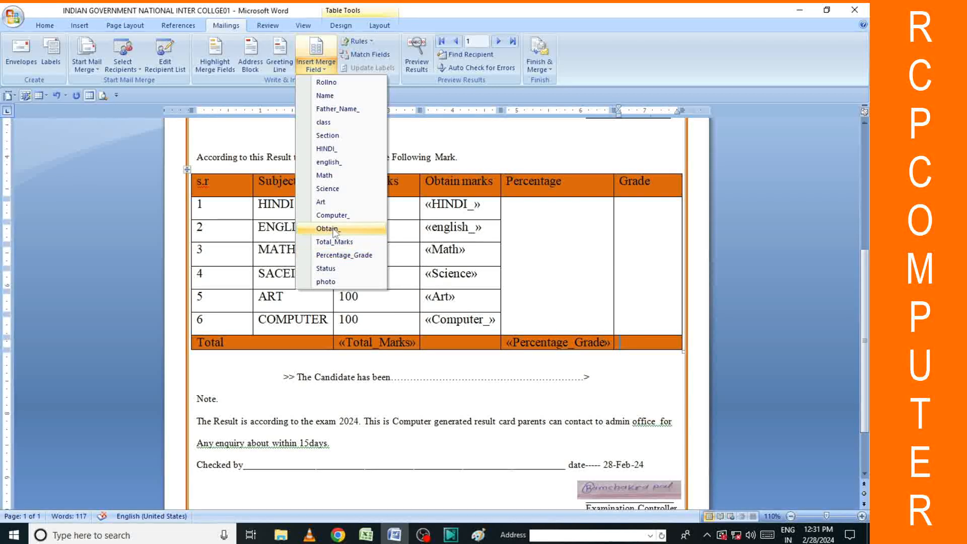
left_click(328, 268)
scroll(367, 283, "down", 3)
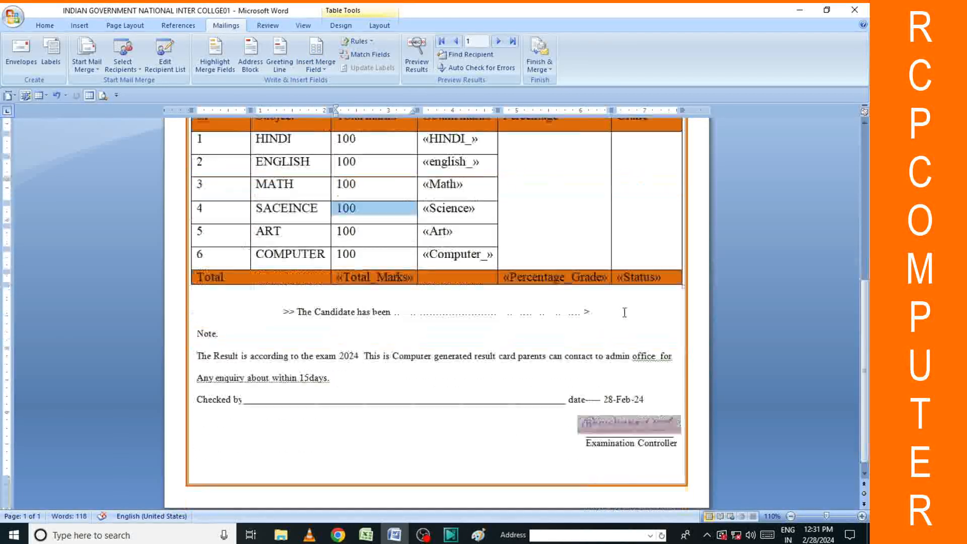
scroll(443, 332, "up", 9)
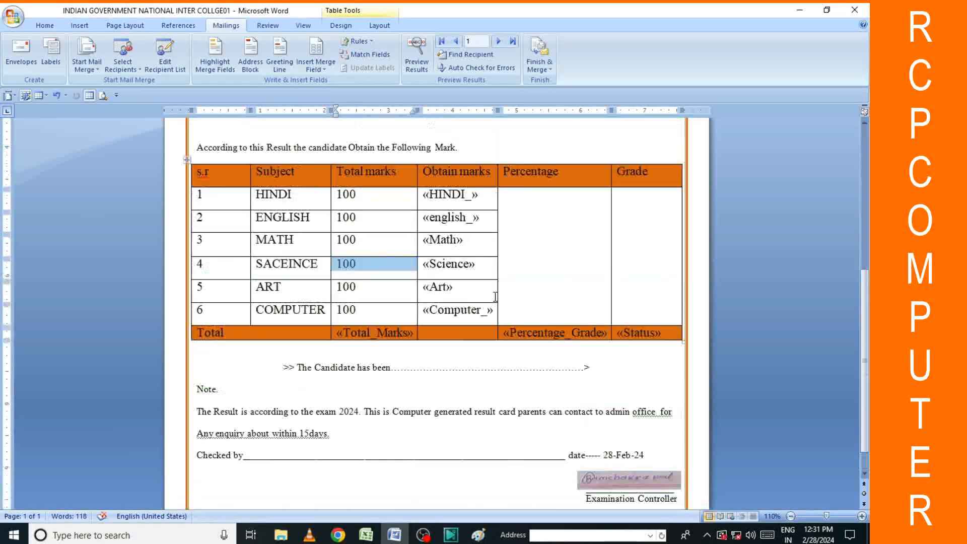
left_click(601, 211)
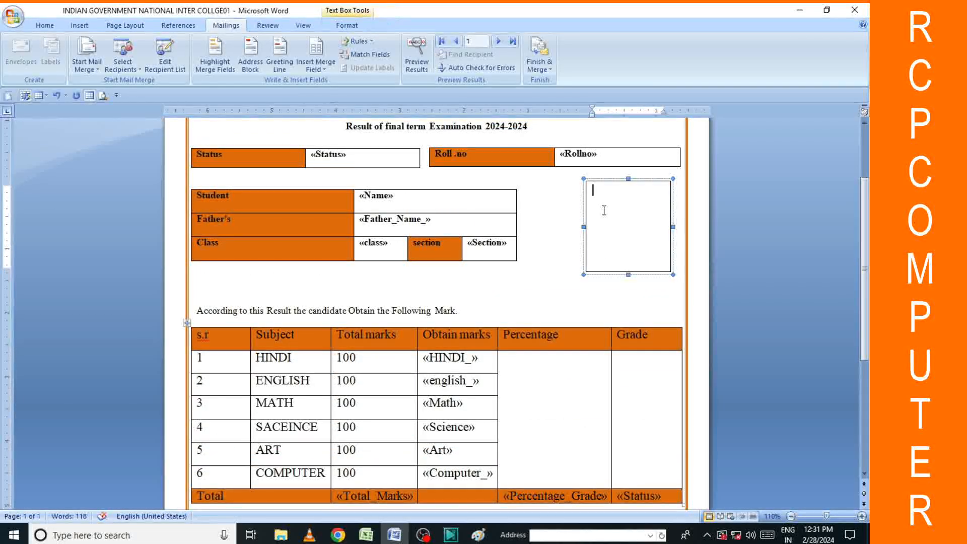
left_click(316, 50)
scroll(551, 298, "down", 1)
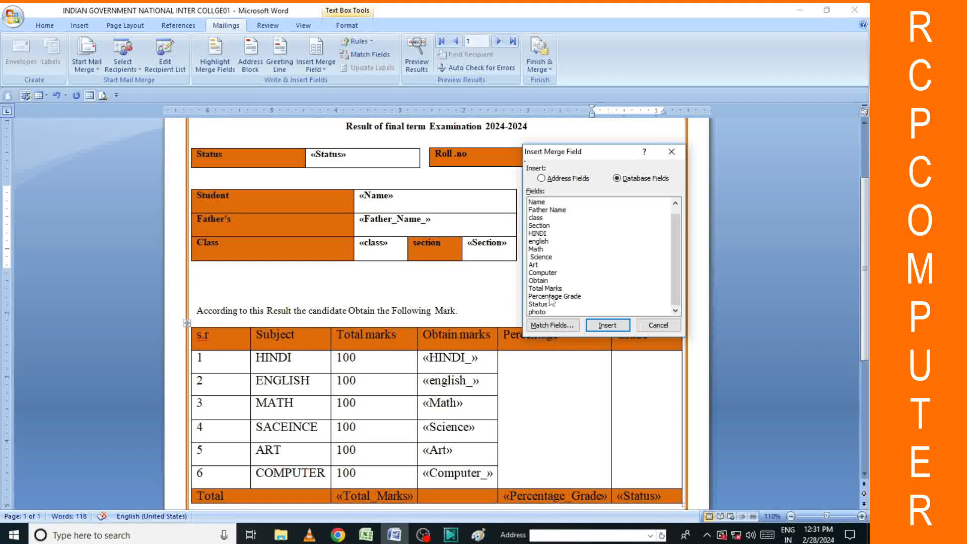
left_click(547, 312)
left_click(603, 326)
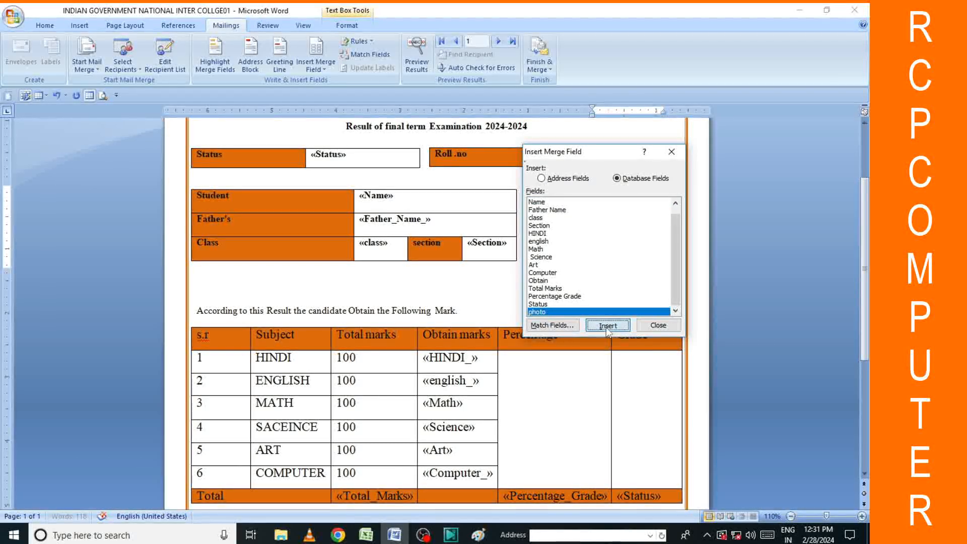
left_click(608, 326)
left_click(657, 325)
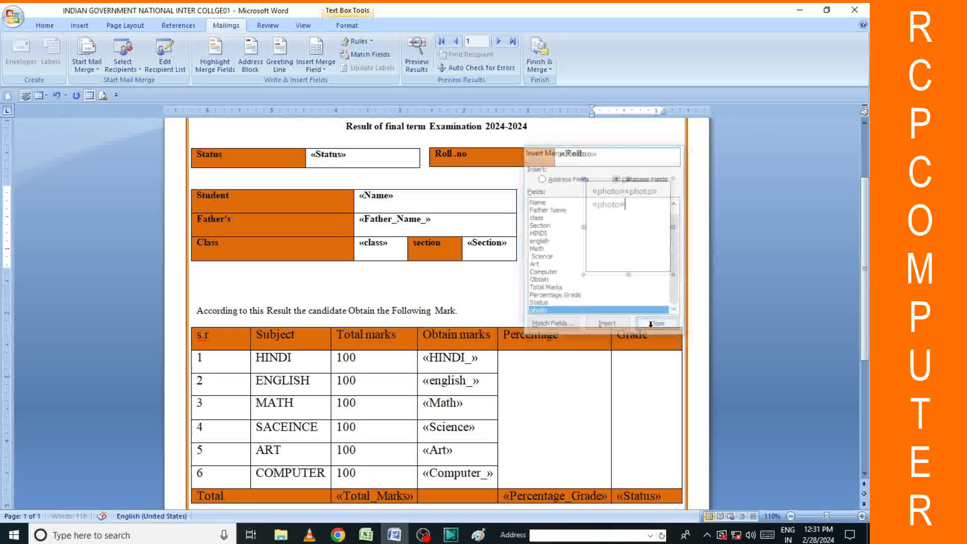
key("BackSpace")
key("ctrl+a")
key("Delete")
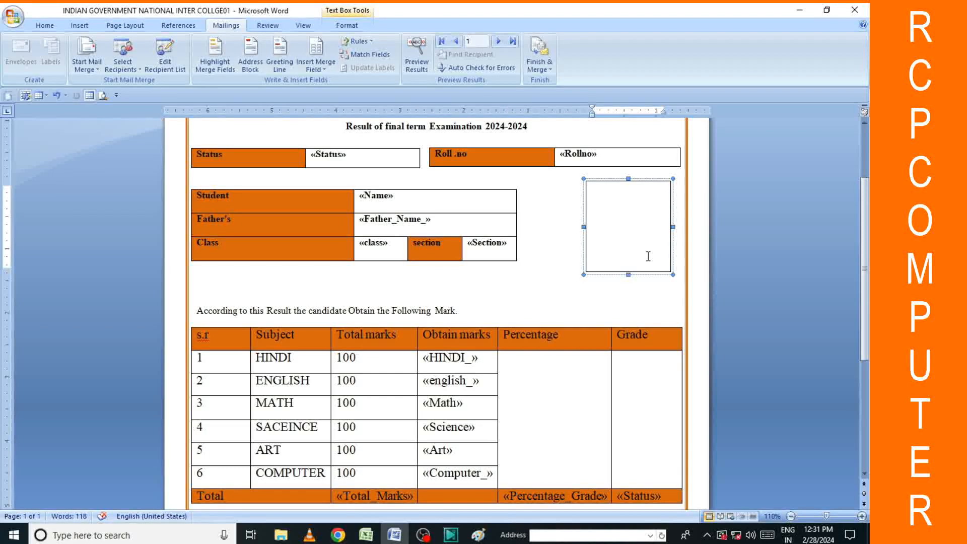
key("super+Down")
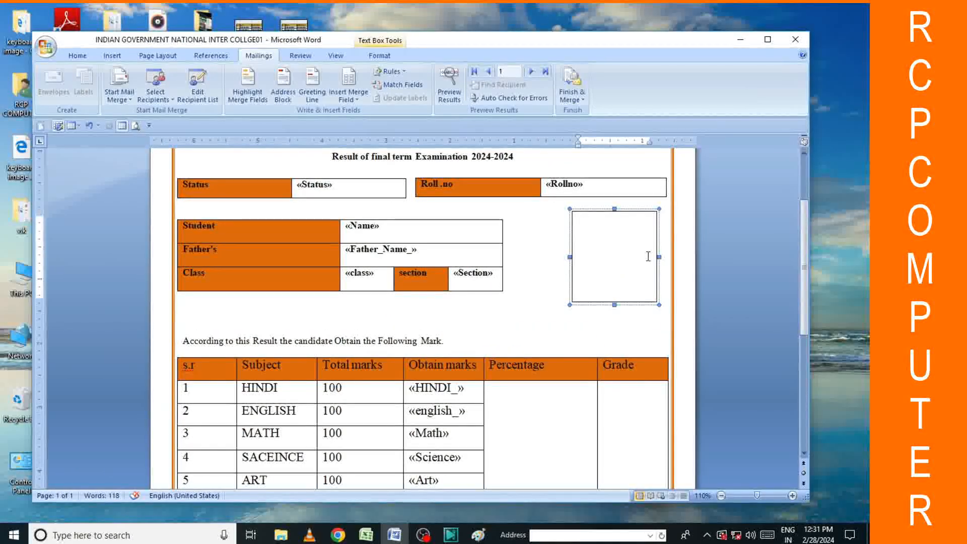
left_click(768, 40)
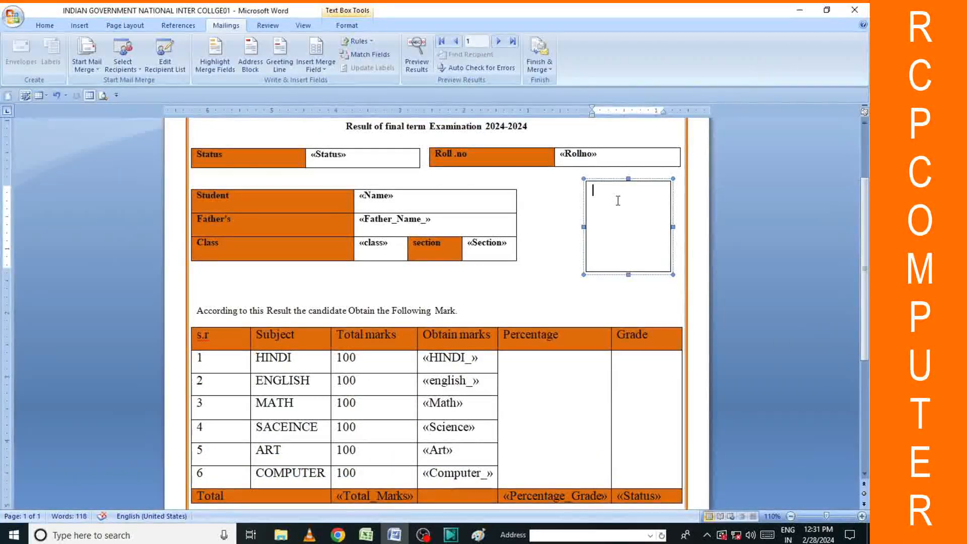